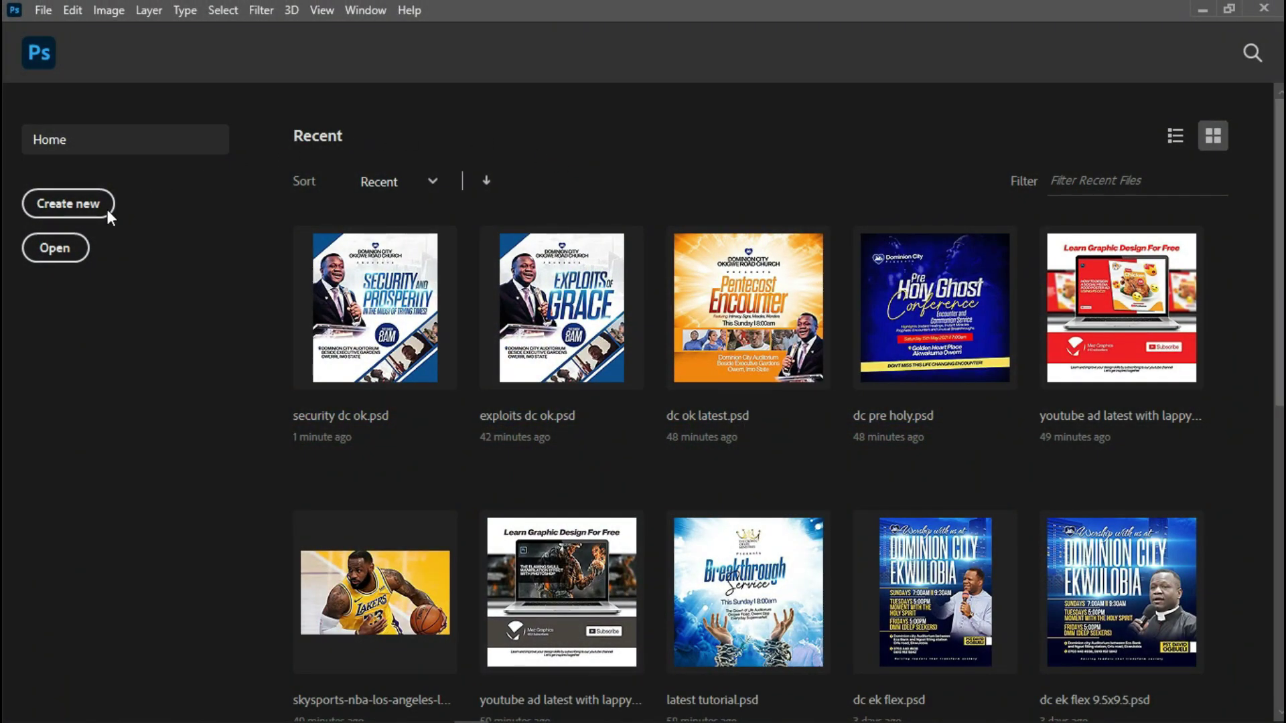
Step: Create a 2000 x 2000 px RGB document at 300 ppi from the 2000 pixel grid preset and place the embedded image 59873
left_click(69, 210)
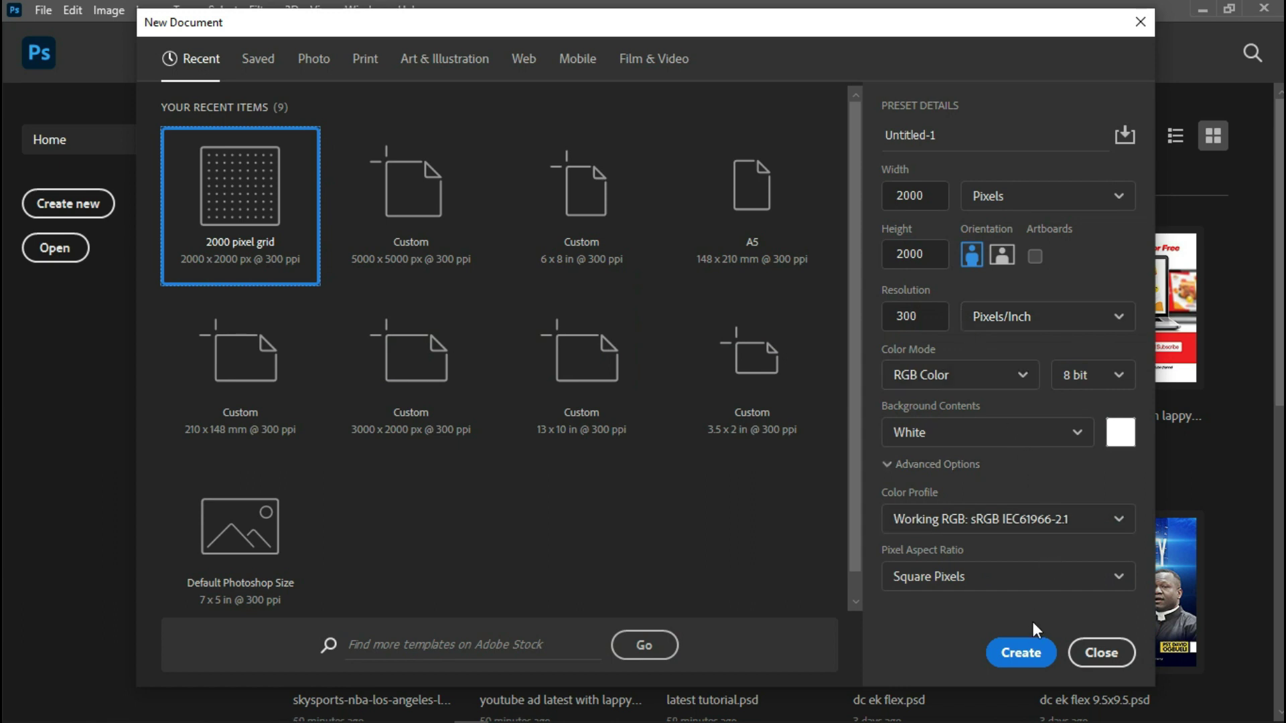
left_click(1021, 653)
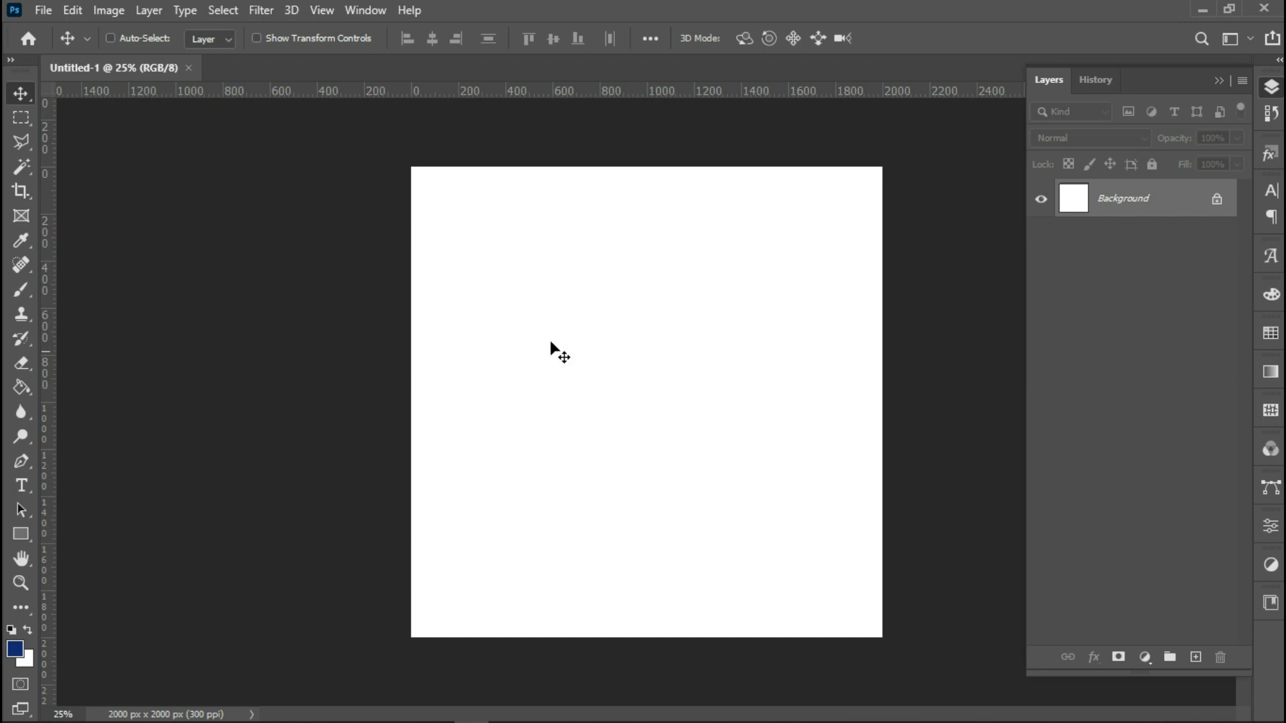
left_click(44, 11)
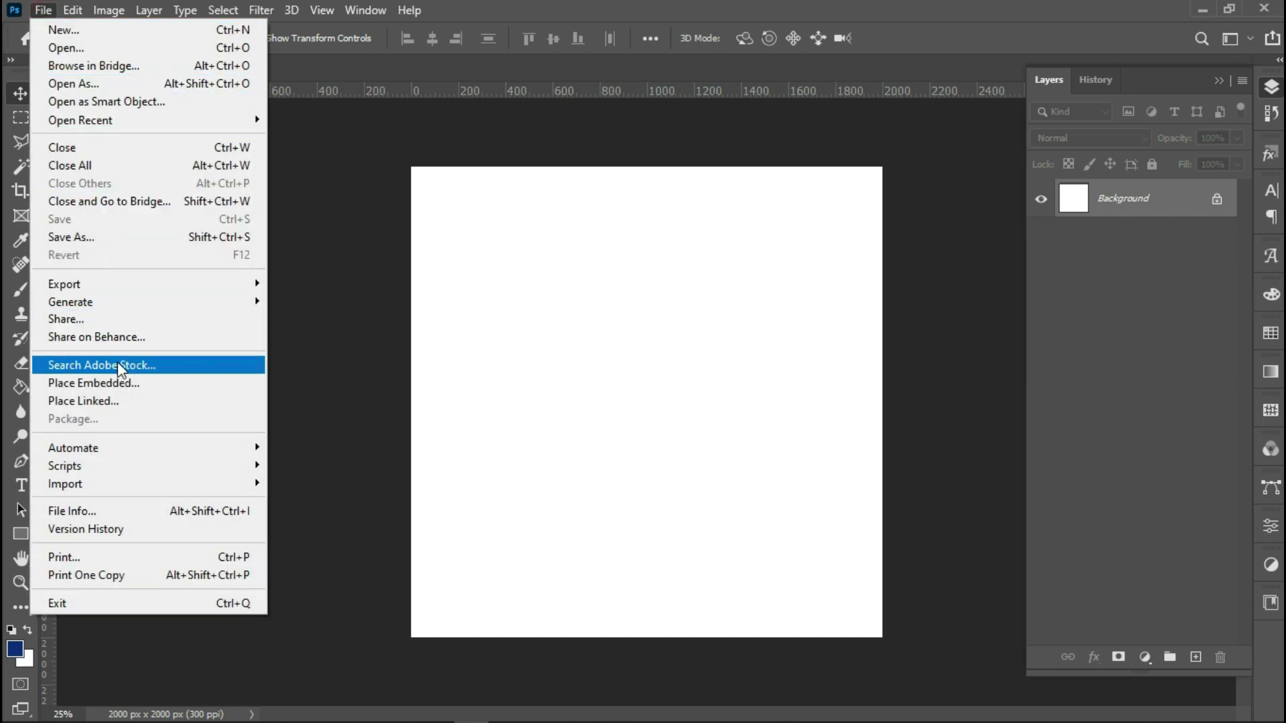
left_click(119, 383)
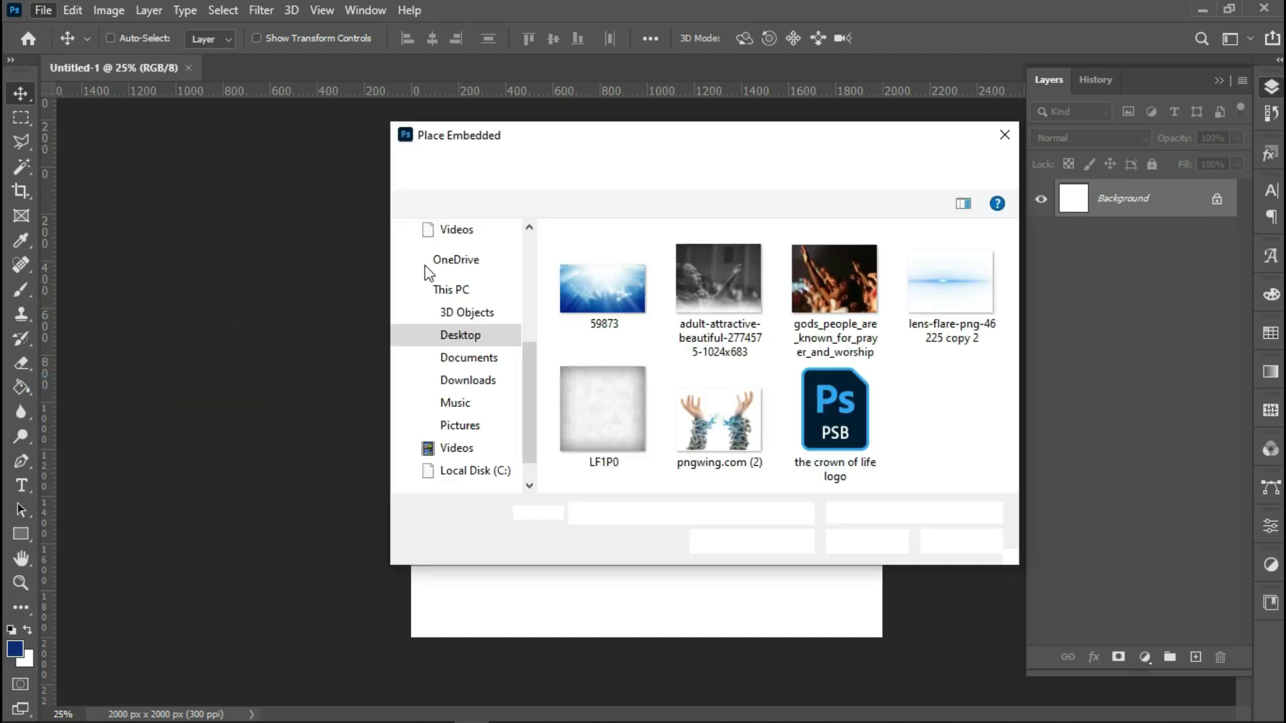
double_click(635, 271)
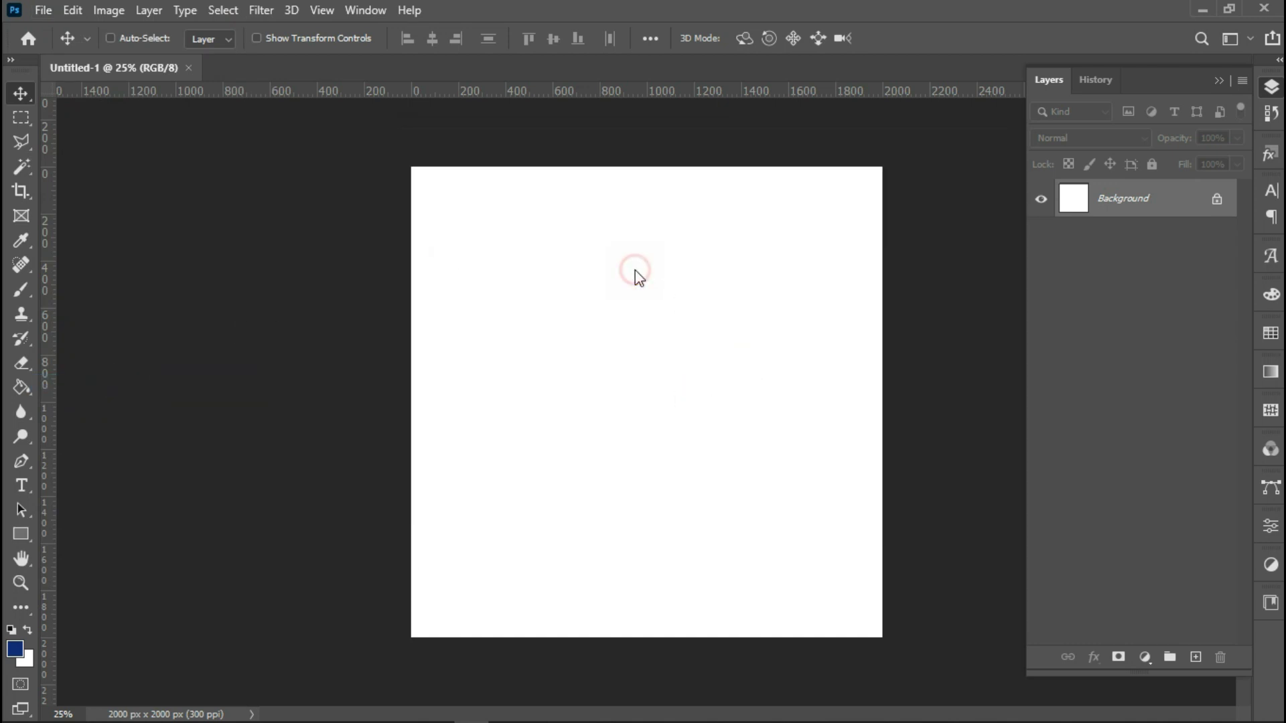
Step: Flip the placed sky image vertically and move it up to cover the upper half of the canvas
right_click(653, 300)
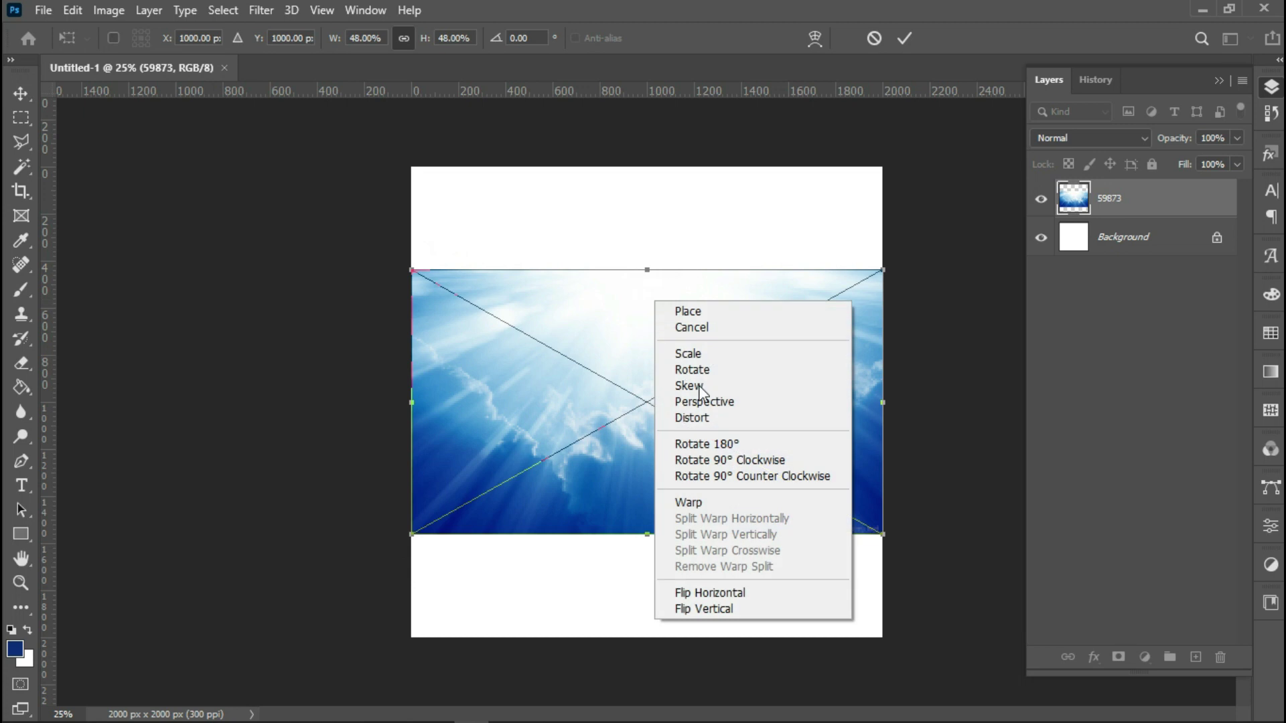
left_click(703, 609)
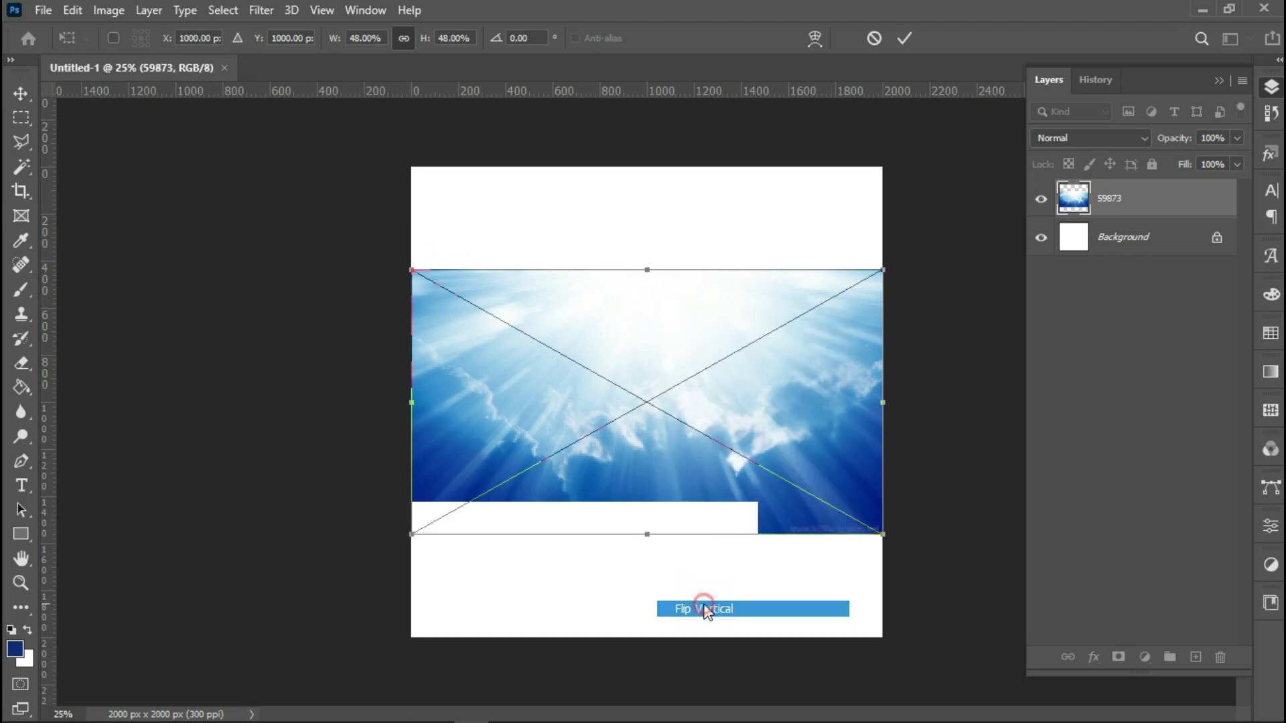
left_click_drag(661, 428, 661, 321)
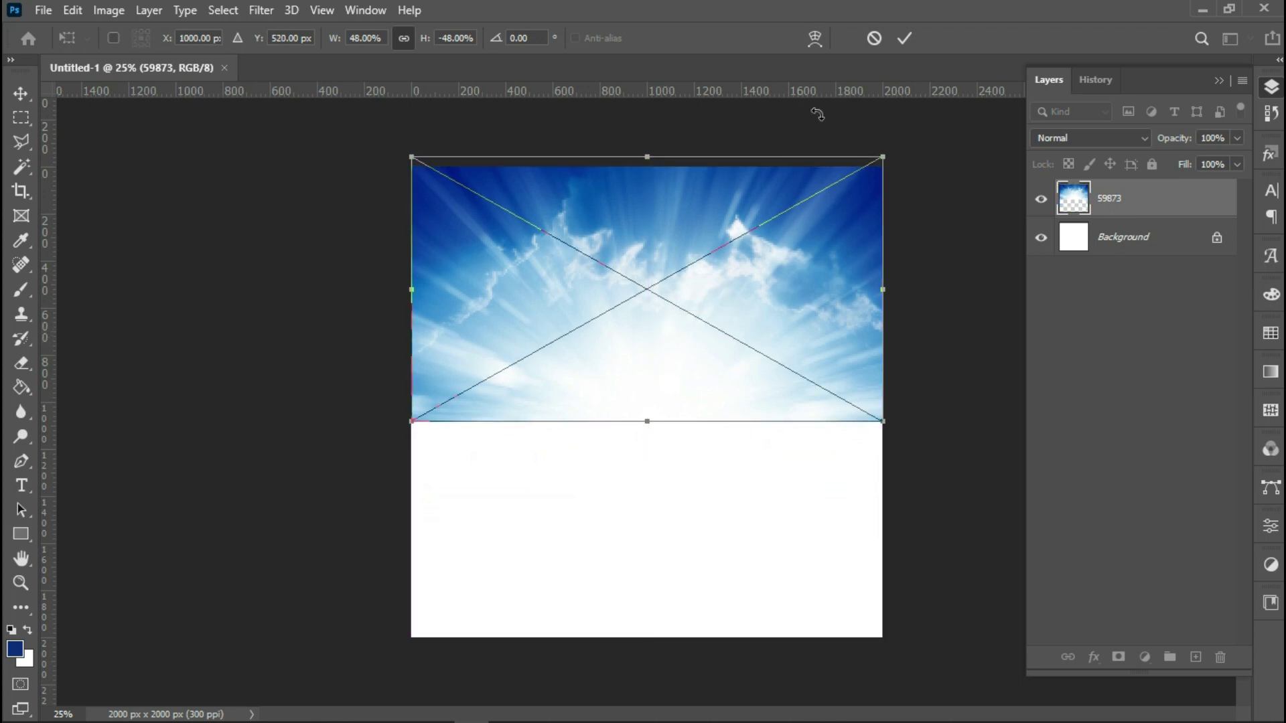
left_click(905, 37)
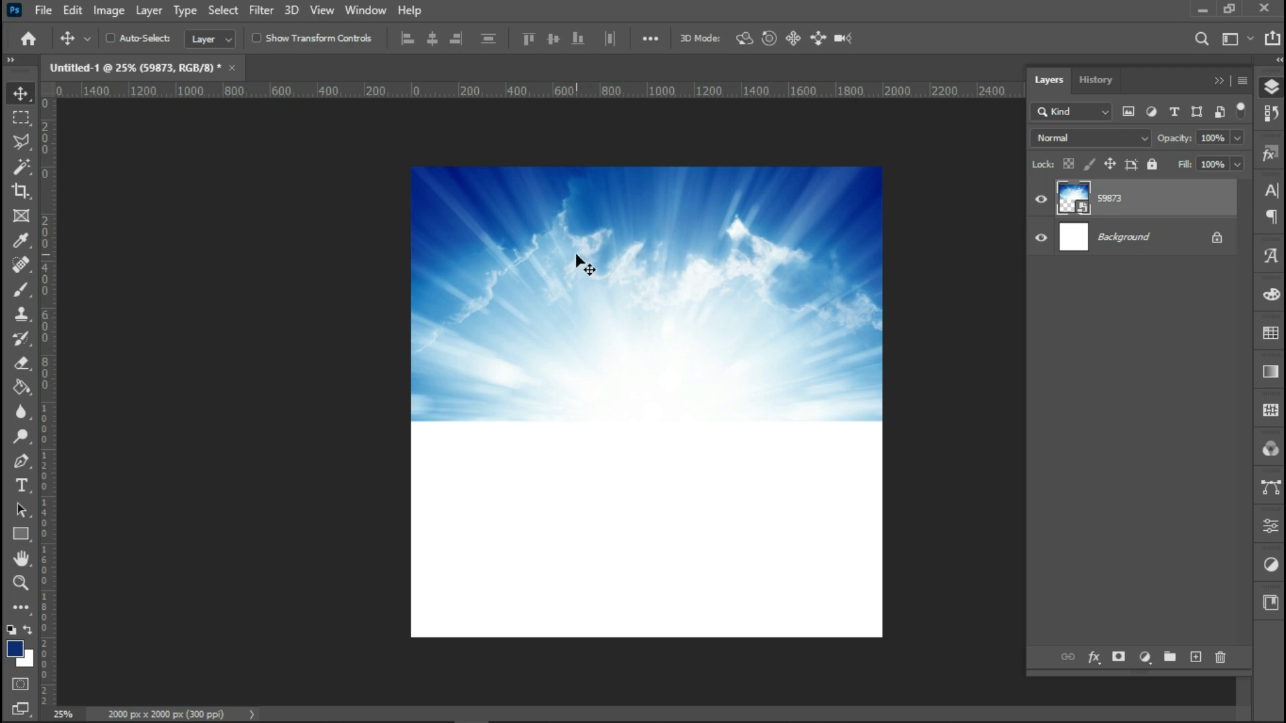
Step: Duplicate the sky layer and mirror the copy vertically below the original so it fills the lower half of the canvas
key("ctrl+j")
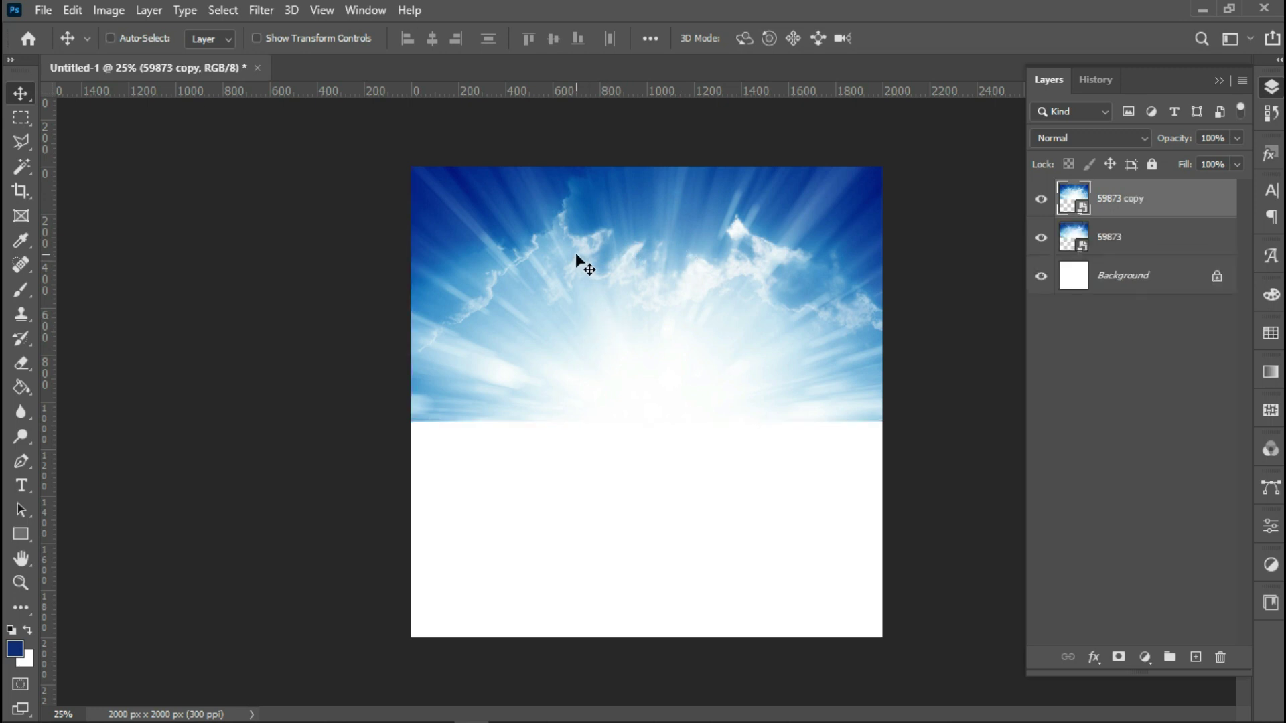
left_click_drag(722, 263, 742, 529)
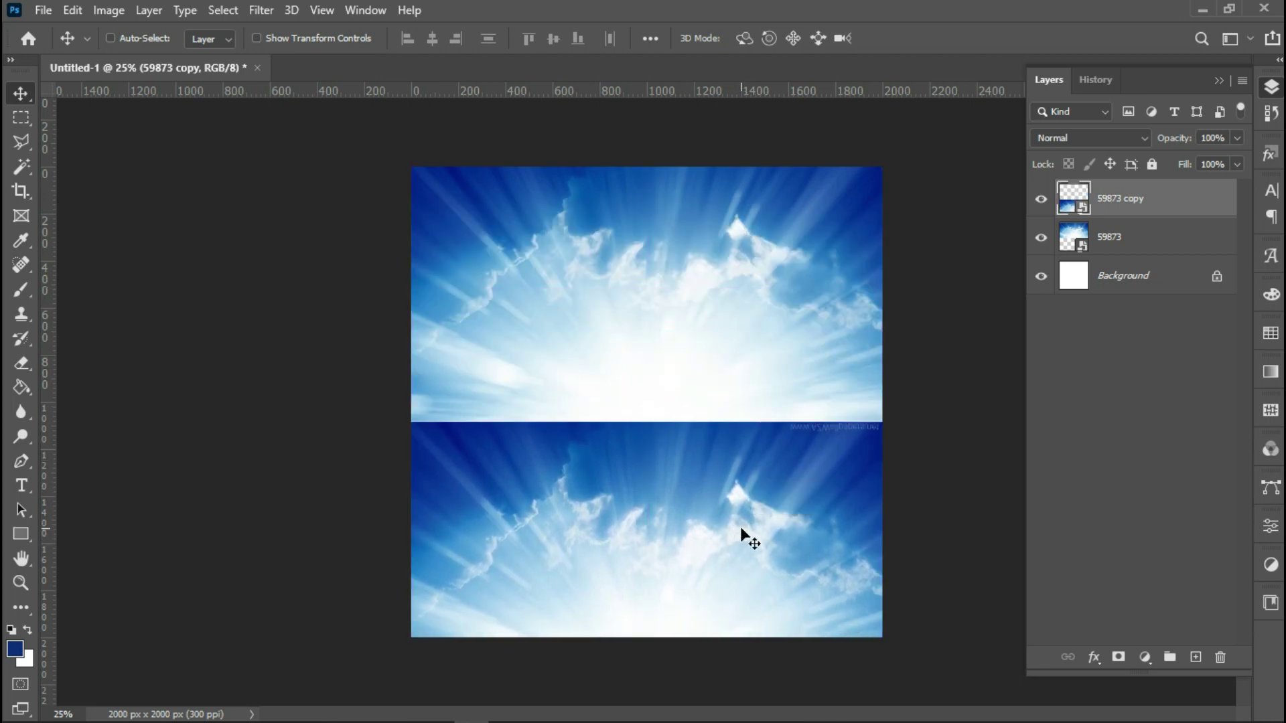
key("ctrl+t")
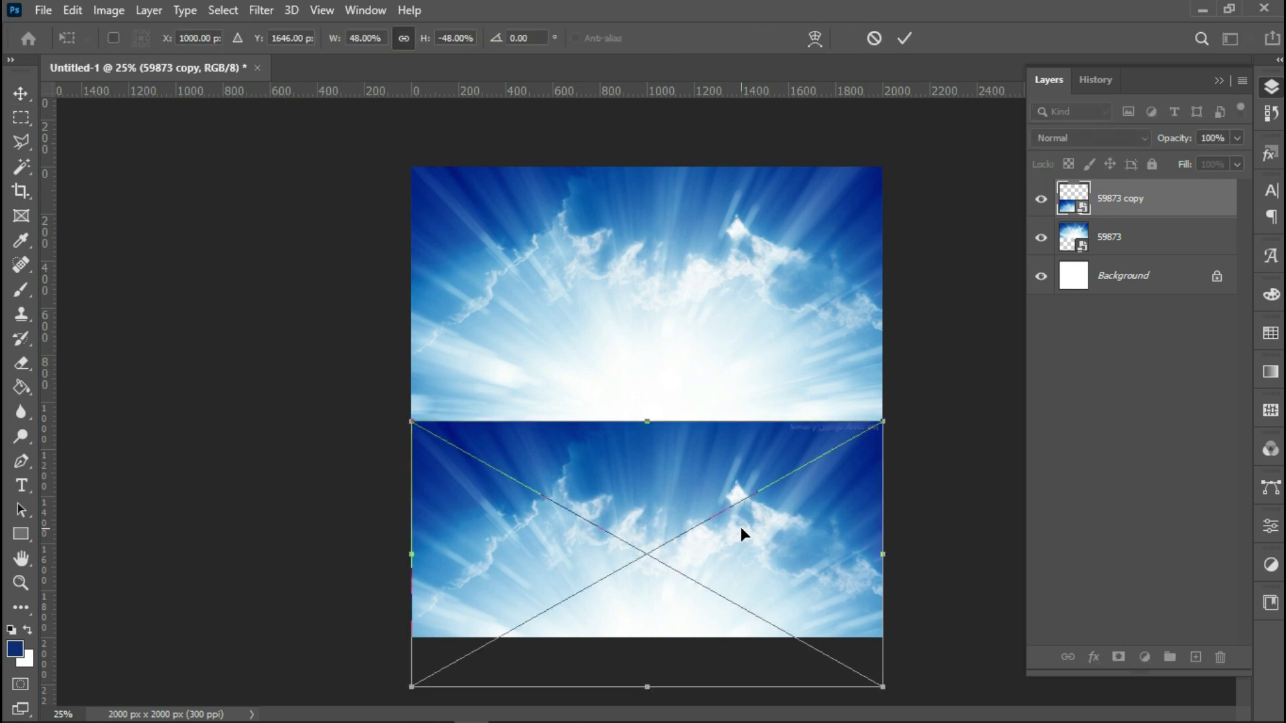
right_click(737, 485)
left_click(727, 481)
right_click(754, 476)
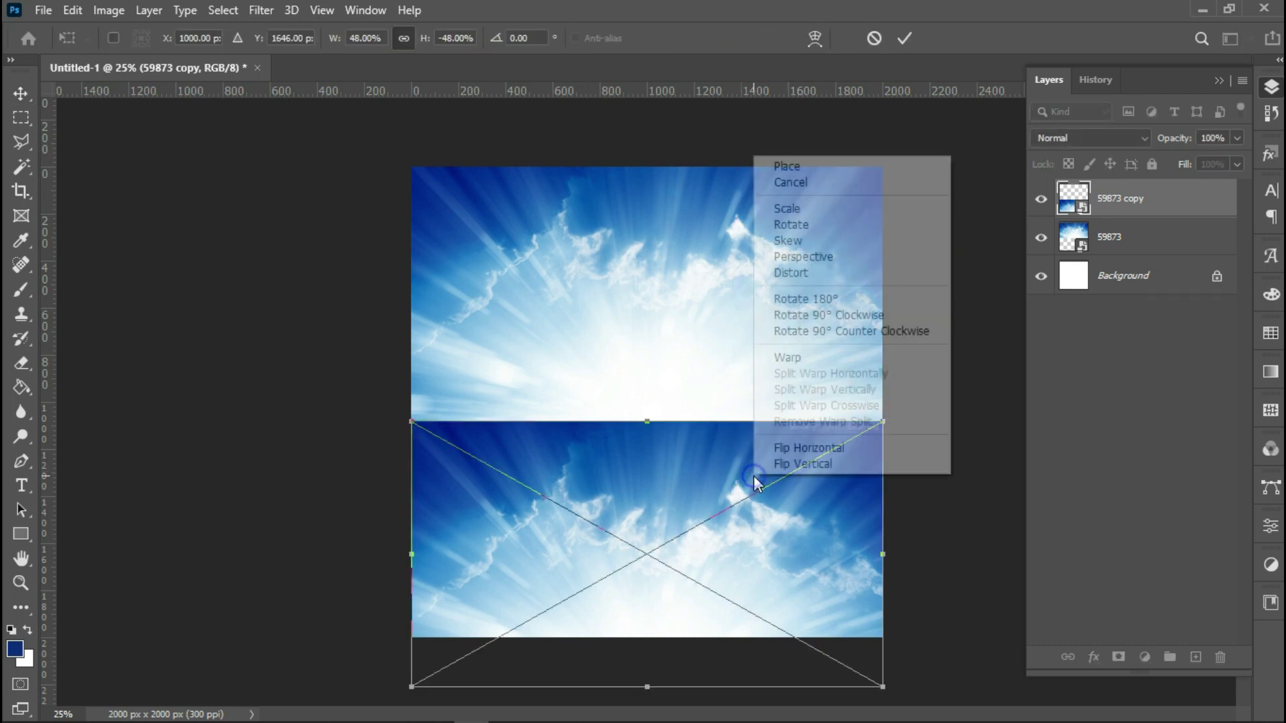
left_click(801, 466)
key("Return")
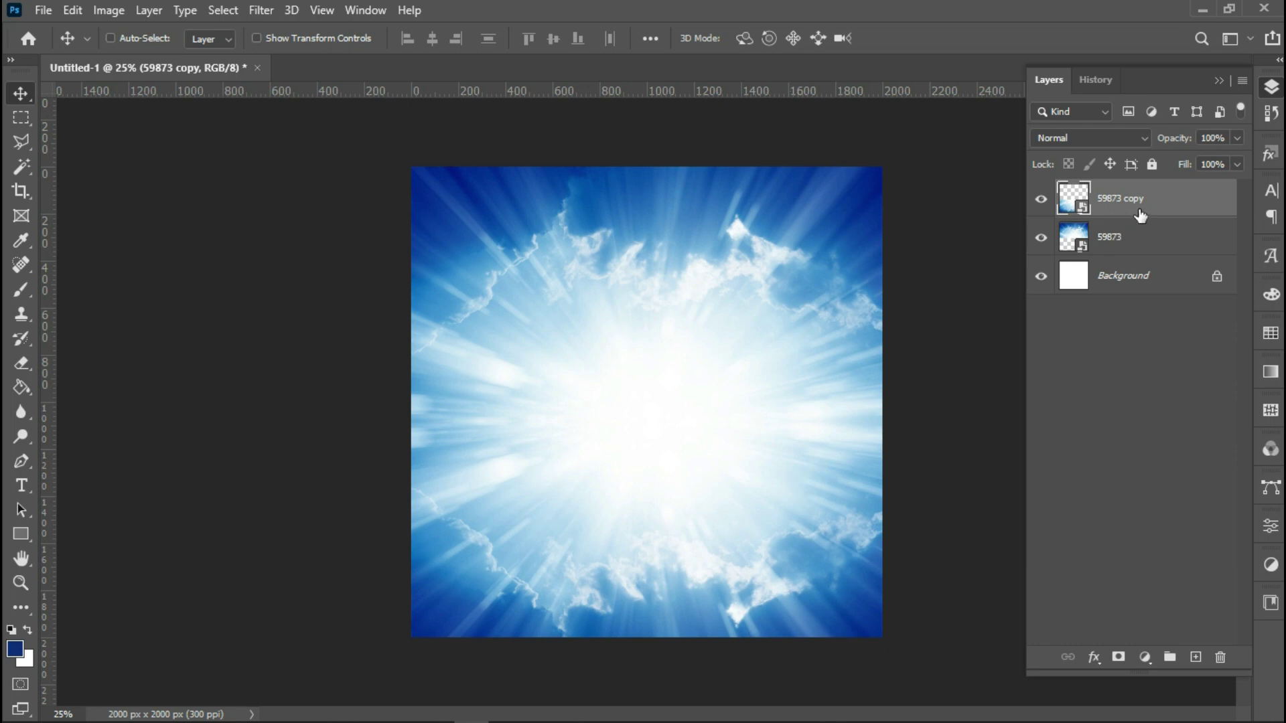
Step: Convert the two sky layers, 59873 and 59873 copy, into a single smart object
key("ctrl")
left_click(1141, 238, "ctrl")
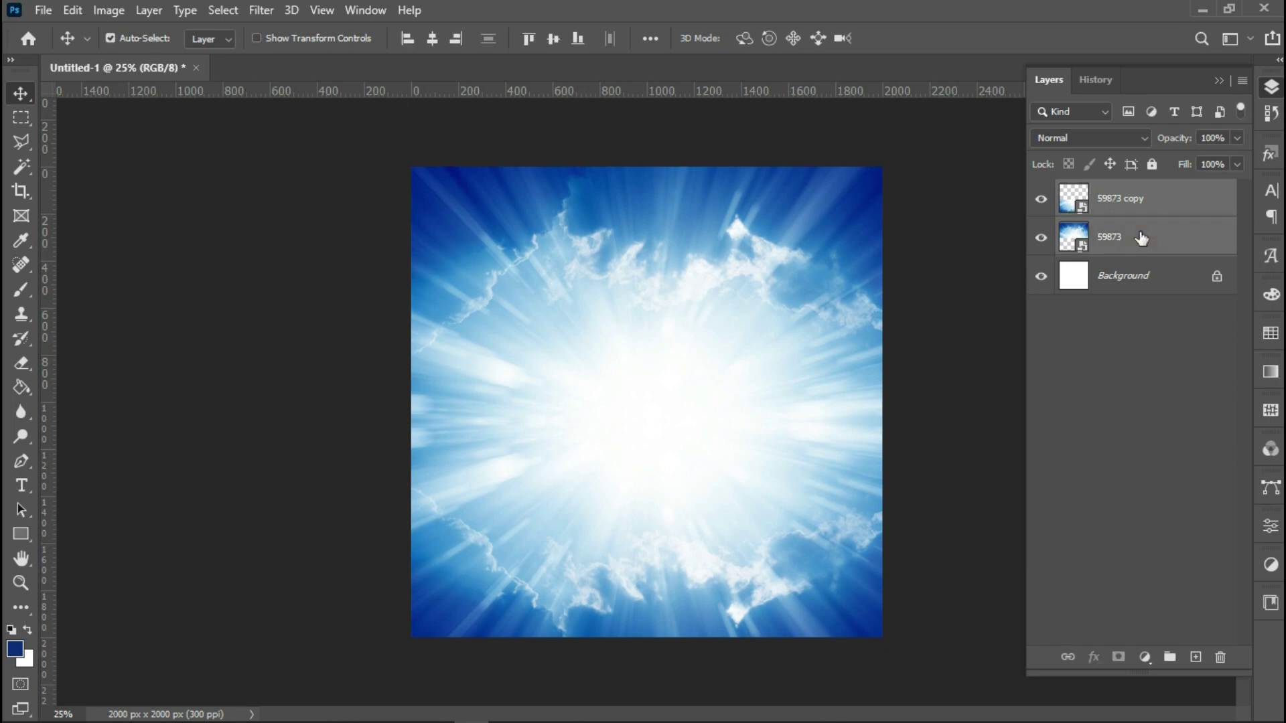
right_click(1141, 238)
right_click(1142, 237)
right_click(1141, 237)
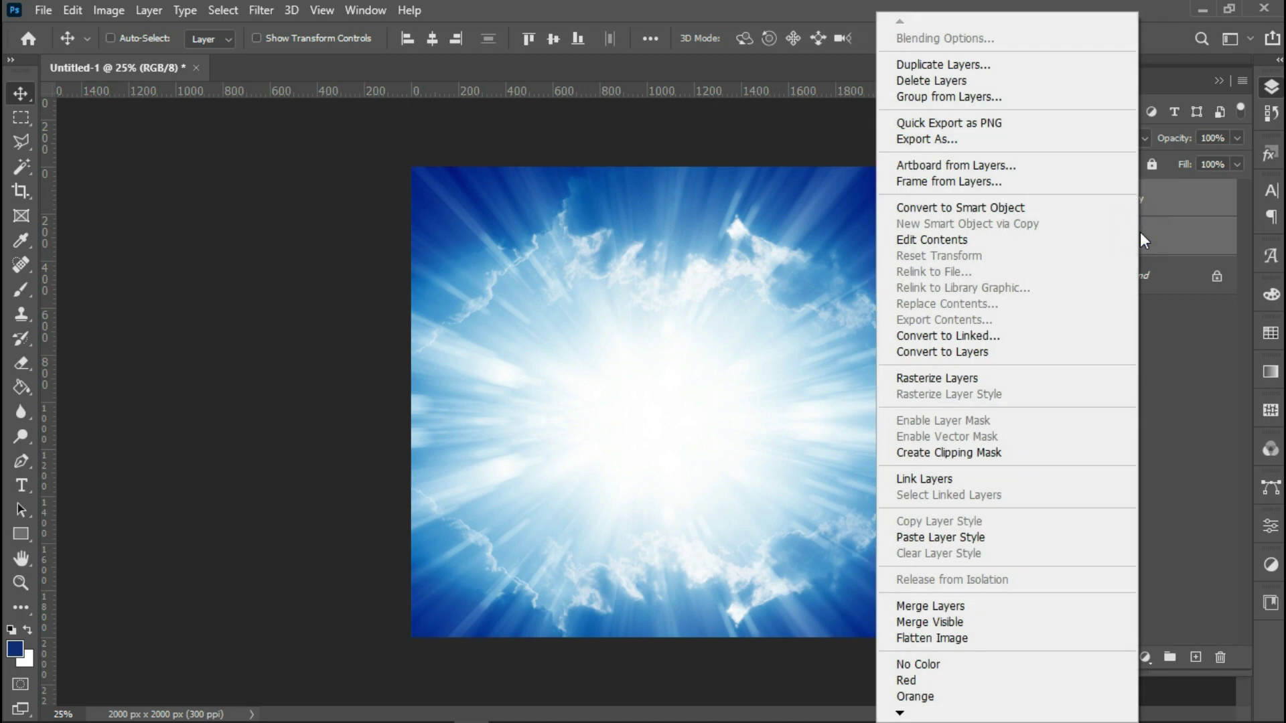
left_click(1020, 206)
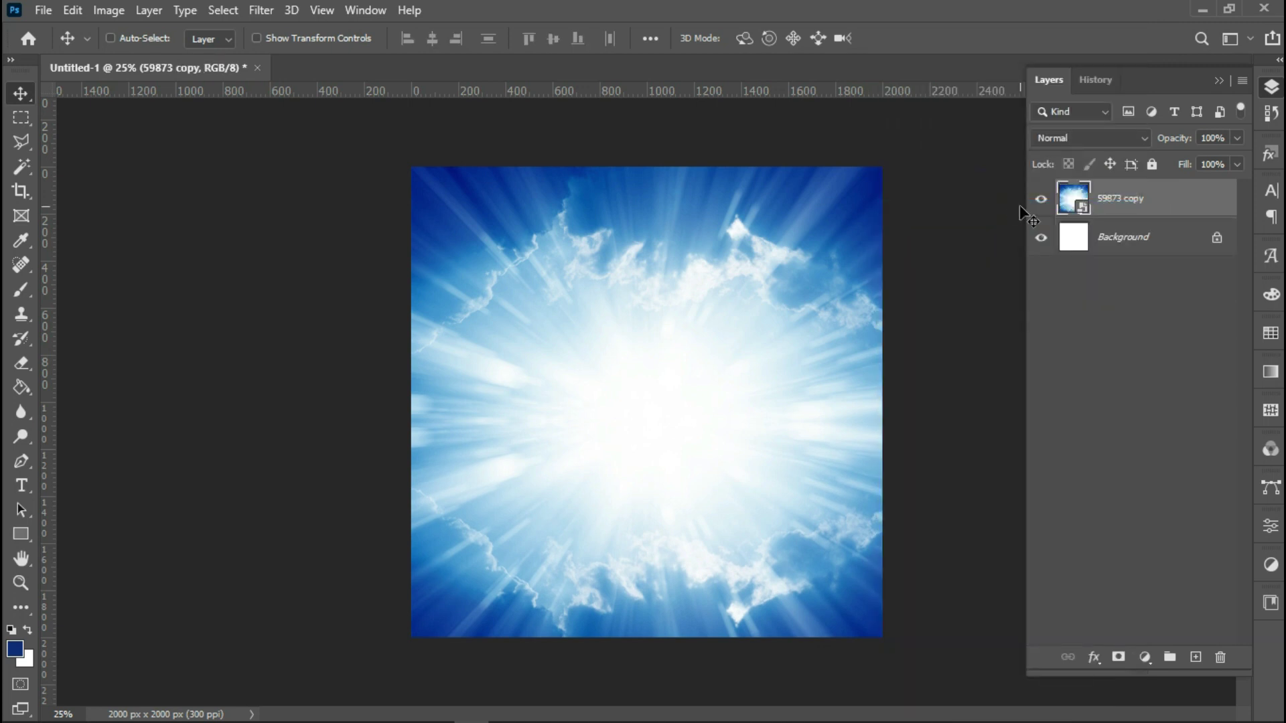
Step: Center the combined sky smart object vertically on the canvas, then clear the selection
key("ctrl+a")
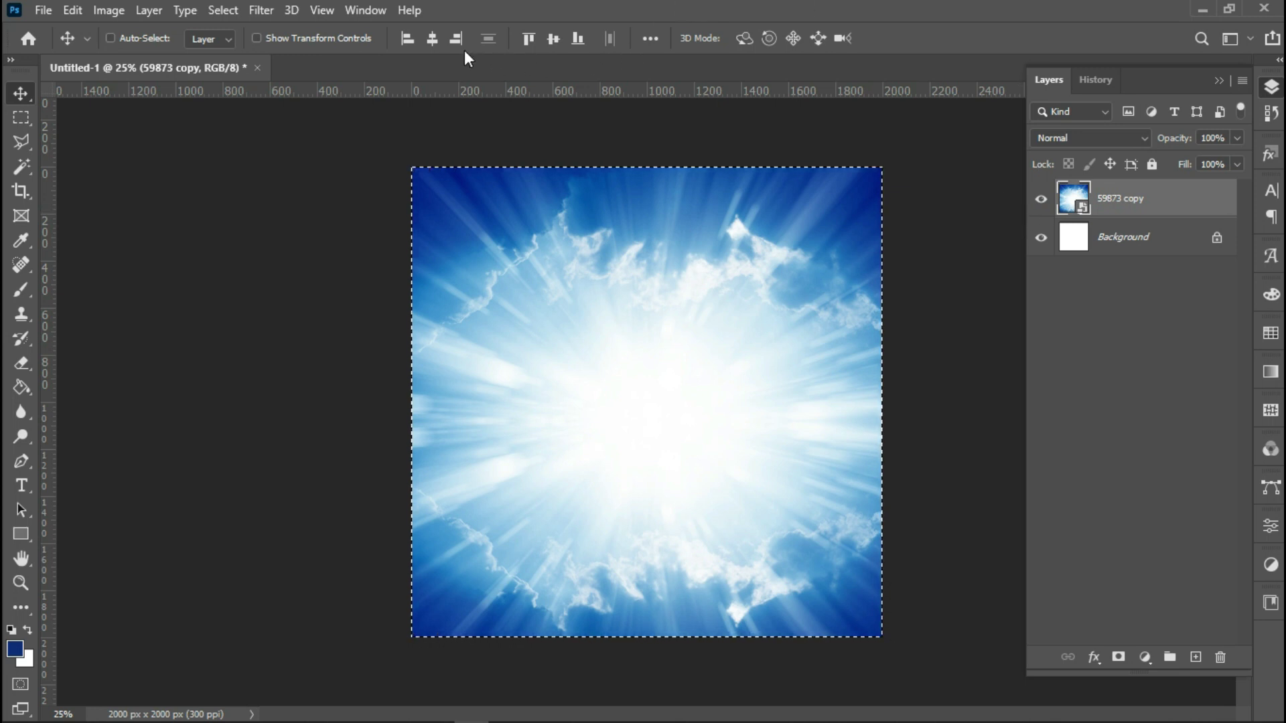
left_click(560, 38)
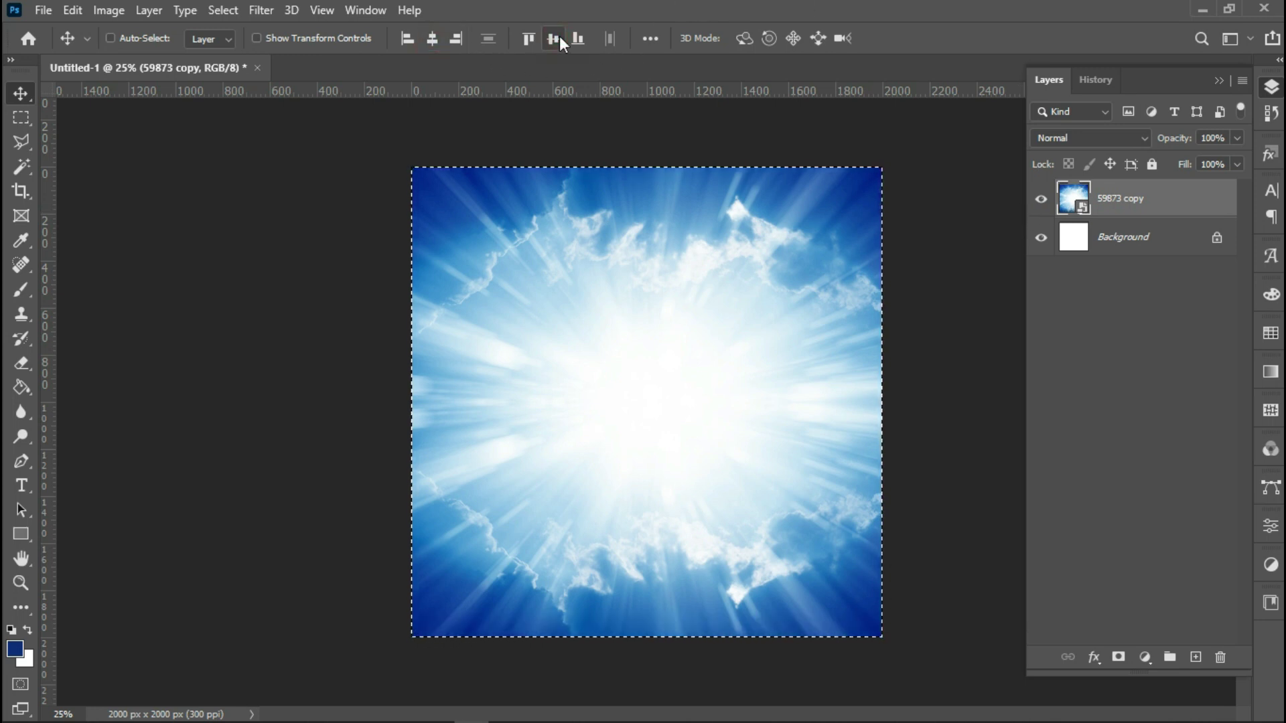
key("ctrl")
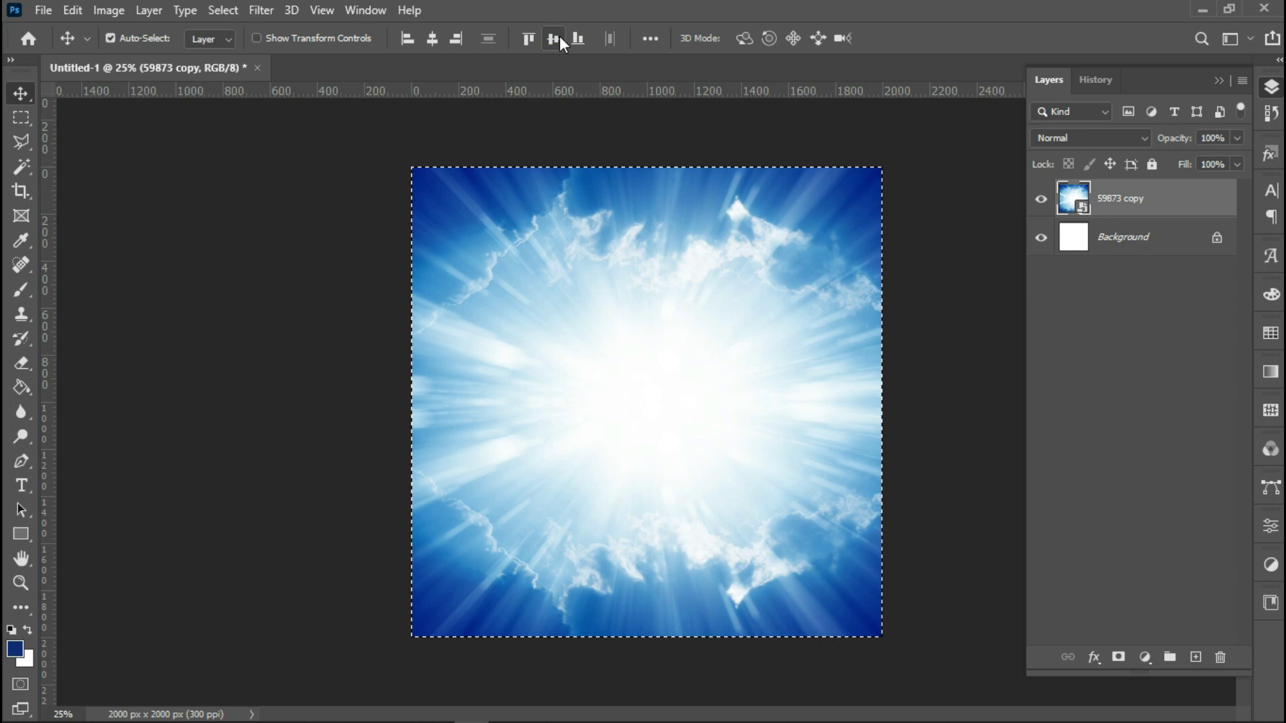
key("ctrl+d")
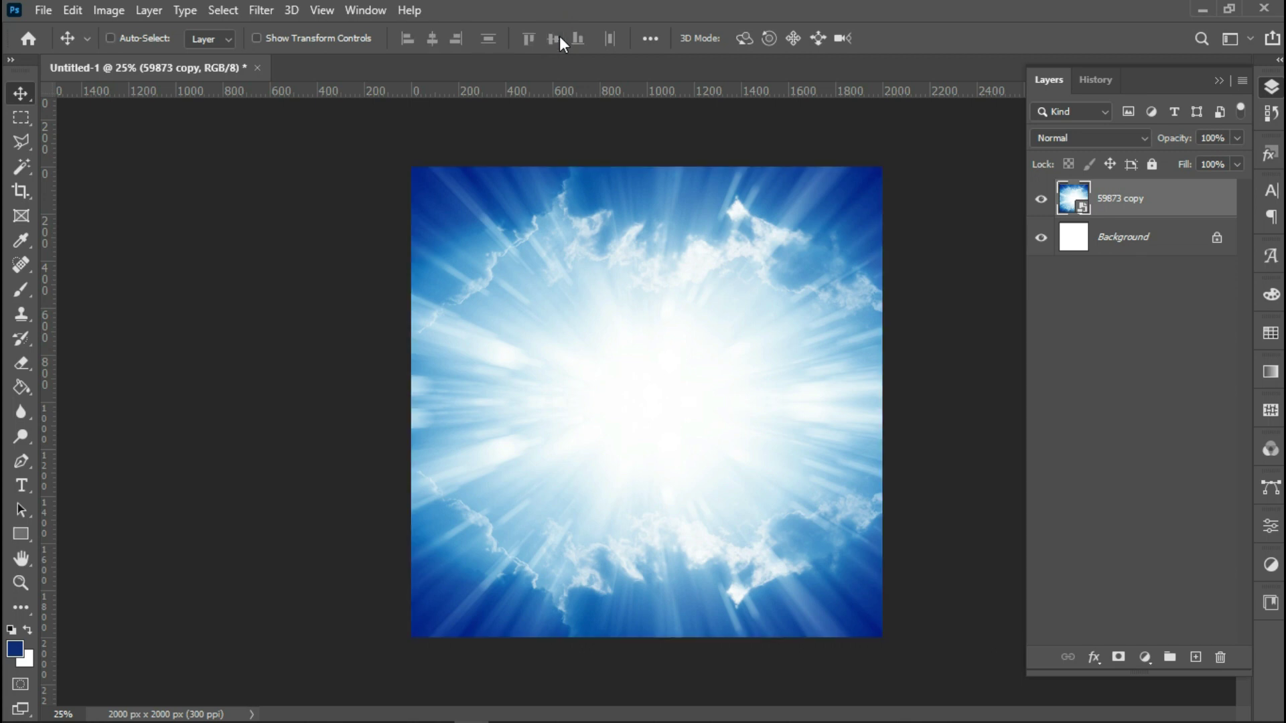
Step: Apply a Camera Raw Filter to the sky with Clarity +37, Whites +66, Shadows -16, Highlights +43 and Exposure +0.80
left_click(259, 9)
left_click(307, 150)
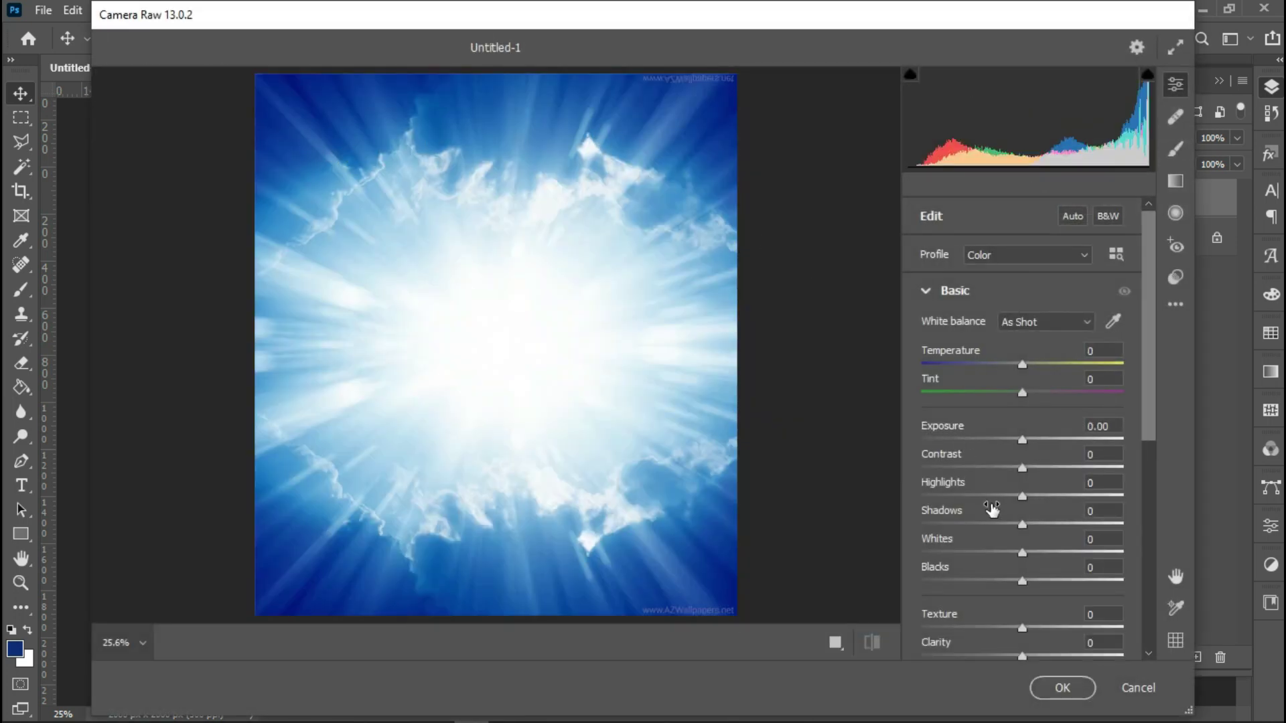
left_click(1060, 657)
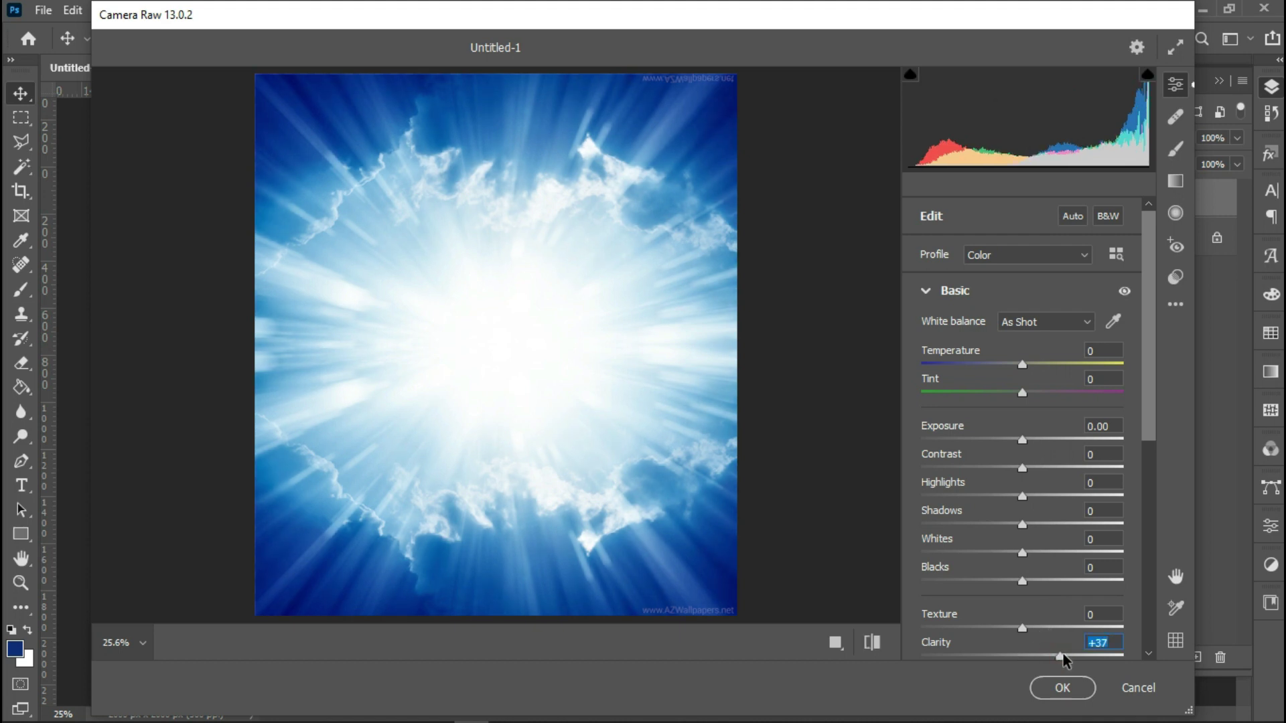
left_click_drag(1022, 553, 1090, 554)
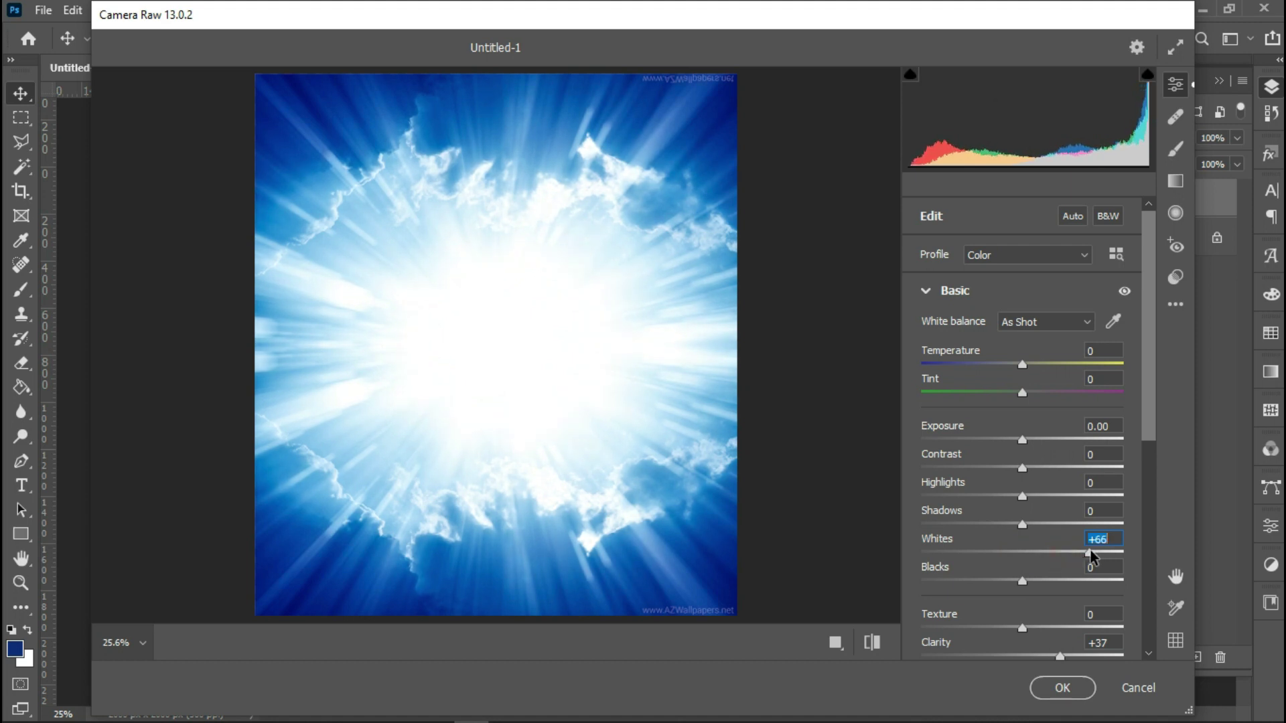
left_click_drag(1022, 525, 1067, 501)
left_click(1023, 498)
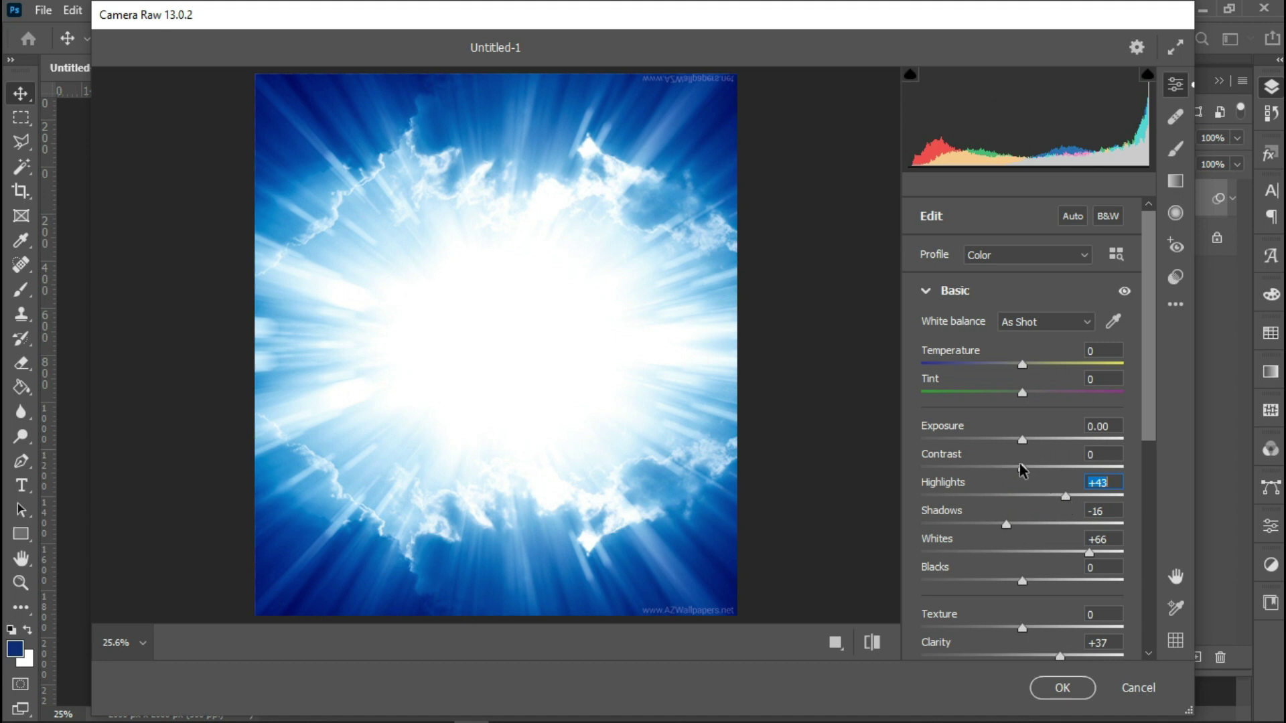
left_click_drag(1023, 442, 1042, 449)
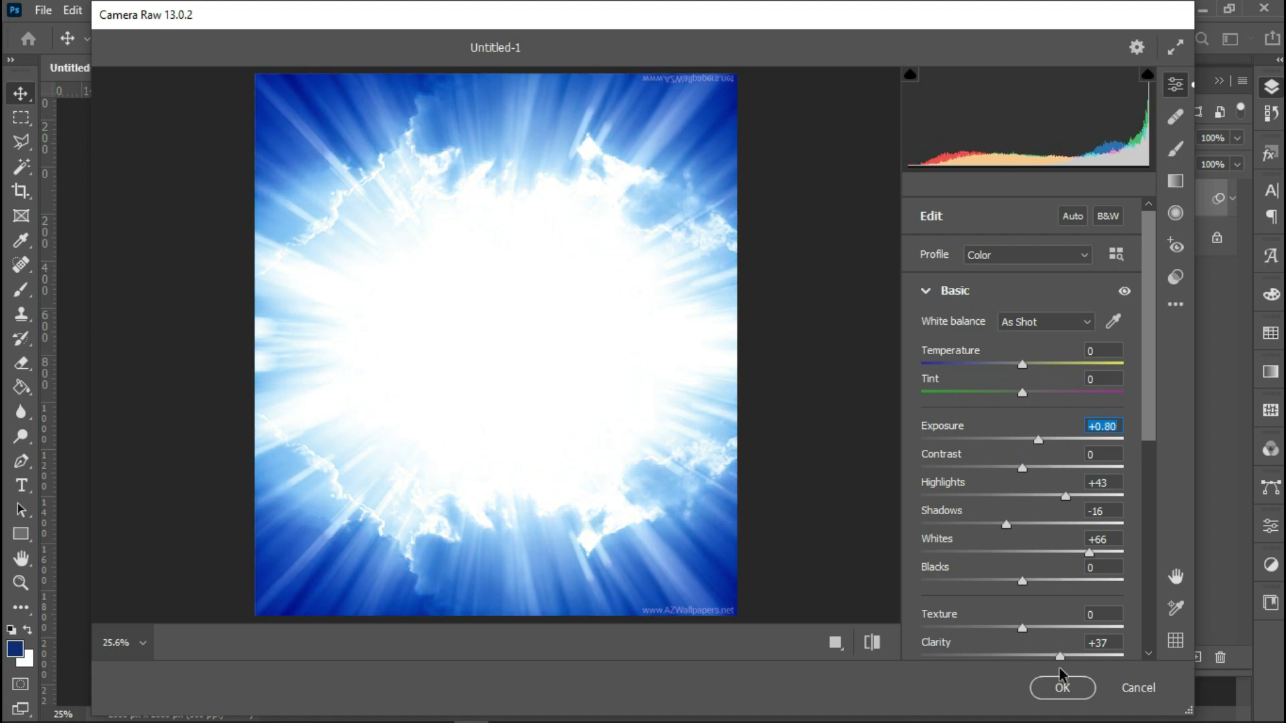
left_click(1062, 689)
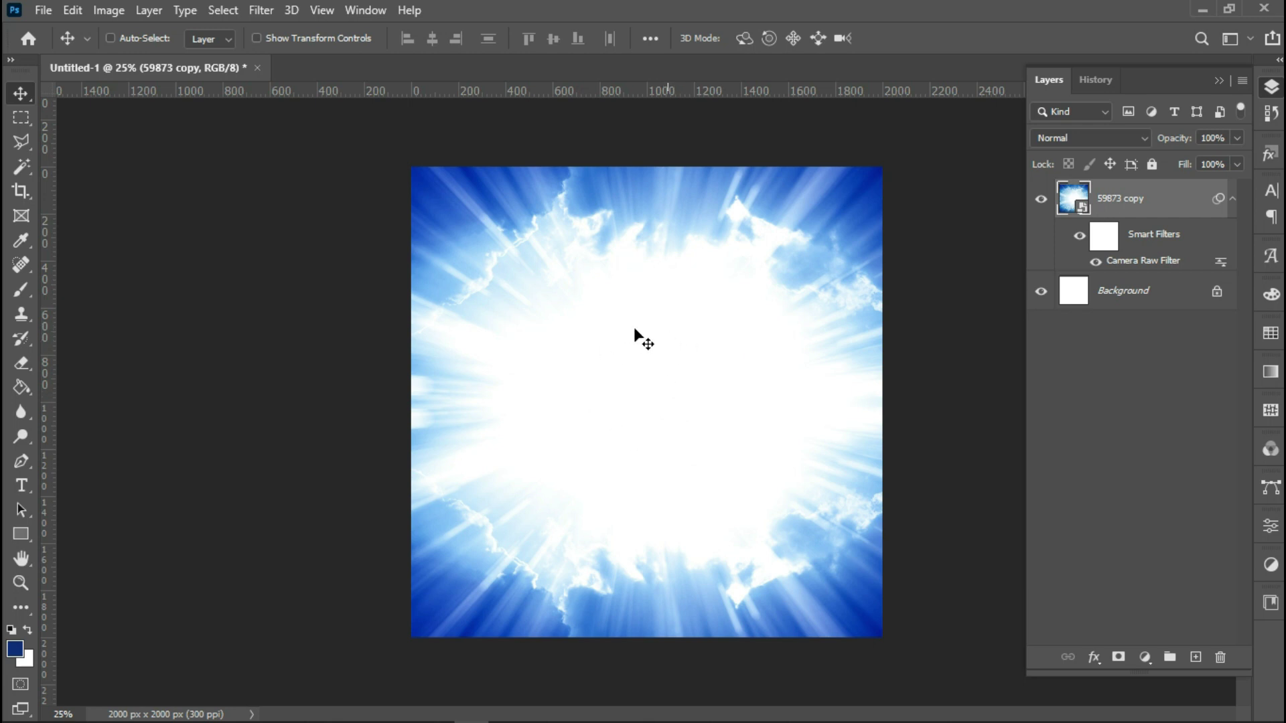
Step: Place the embedded image pngwing.com (2), scaled to 30.88%, with the chained hands at the bottom center of the canvas
left_click(43, 10)
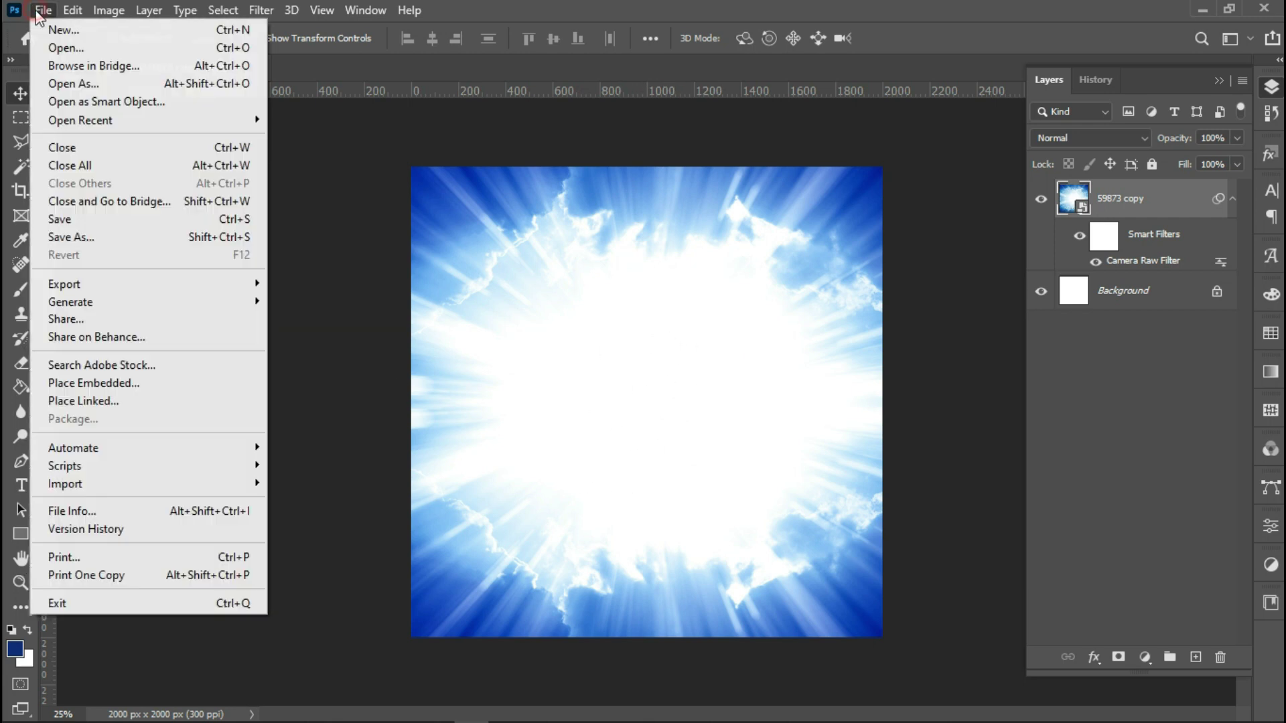
left_click(119, 380)
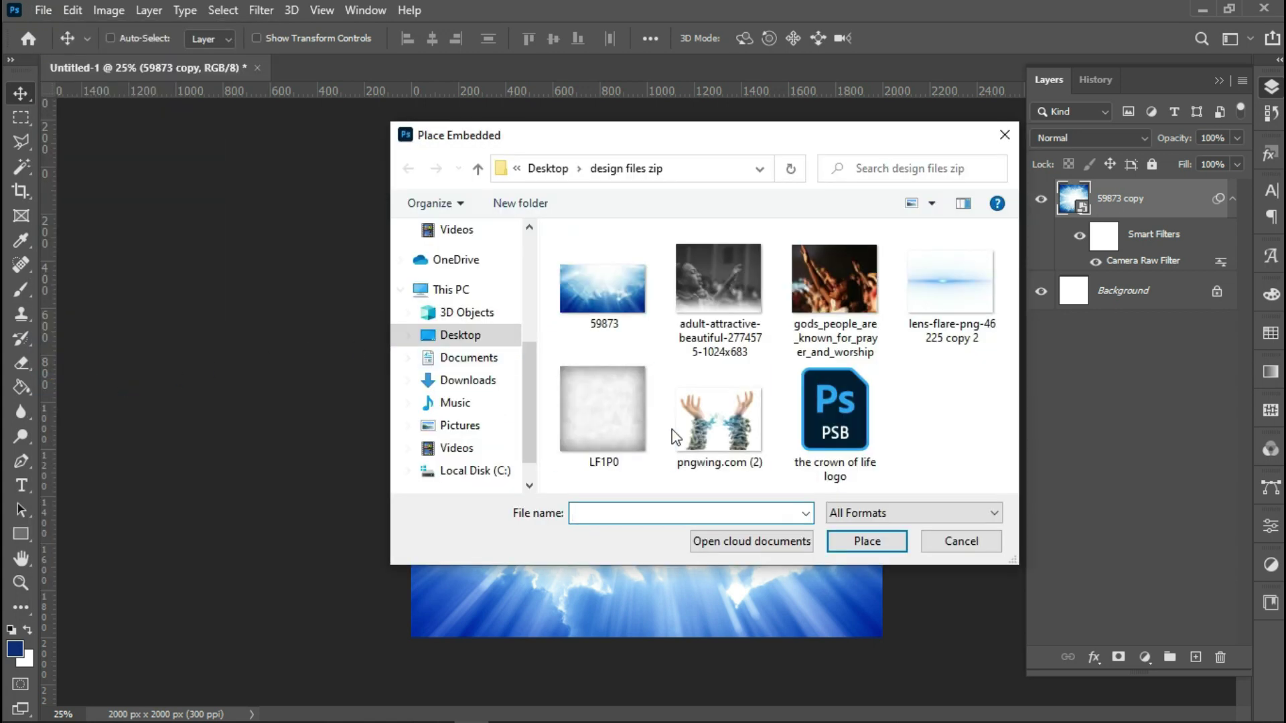
double_click(721, 432)
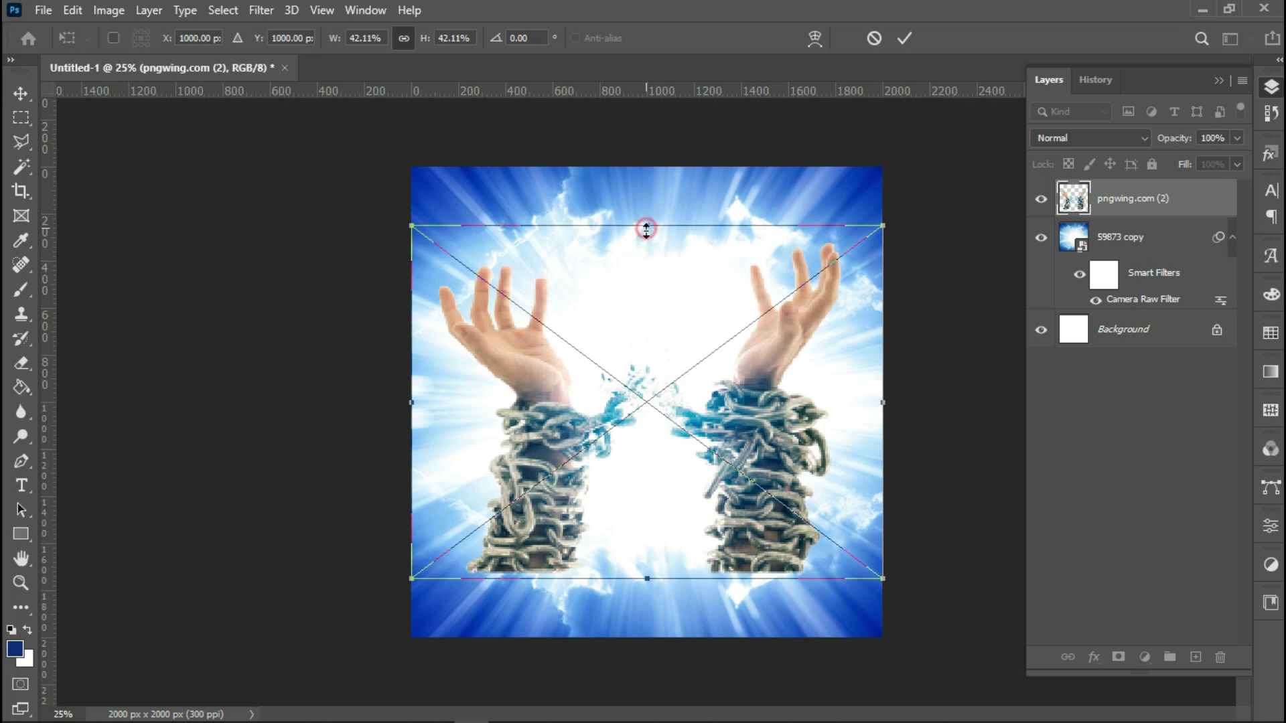
left_click_drag(647, 227, 646, 278)
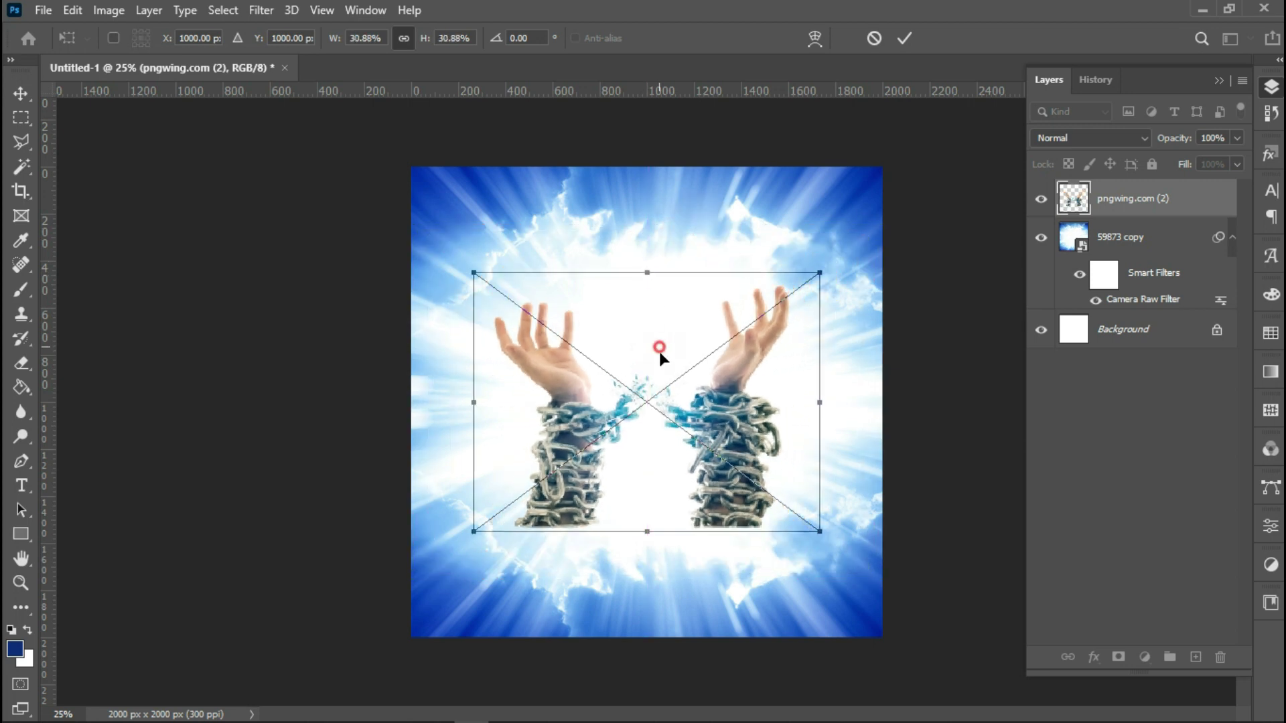
left_click_drag(659, 352, 663, 494)
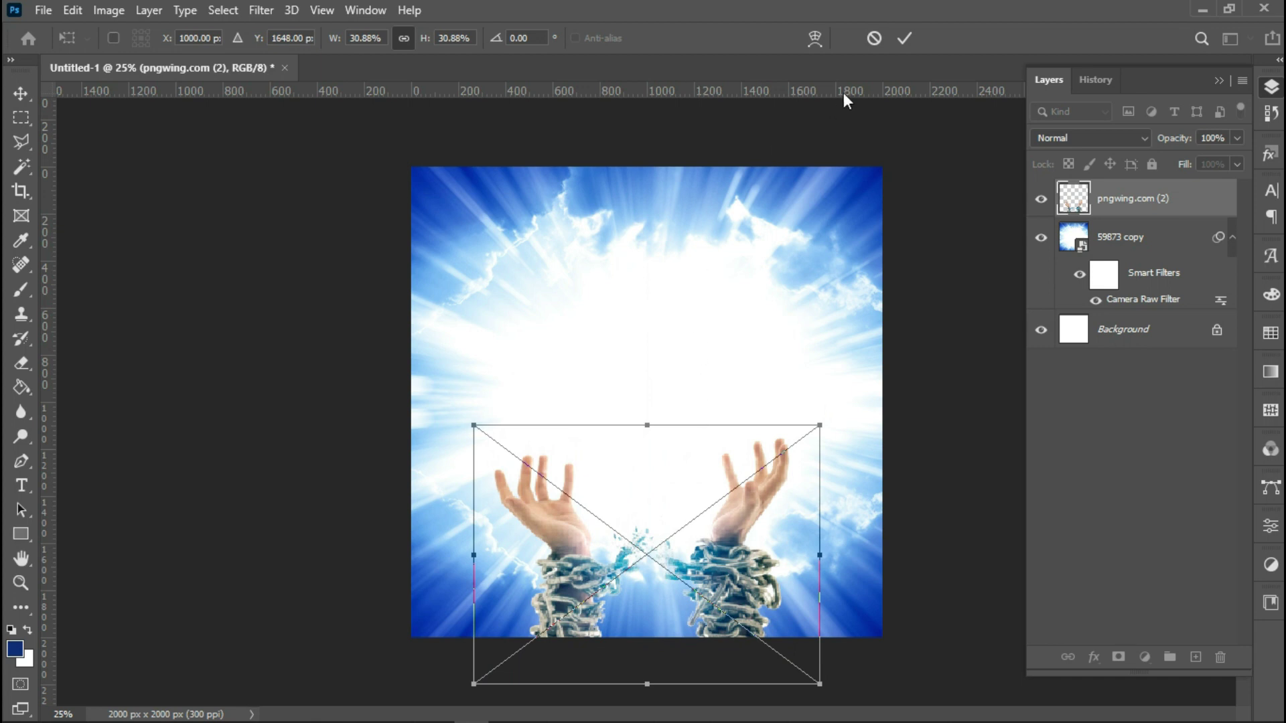
left_click(900, 46)
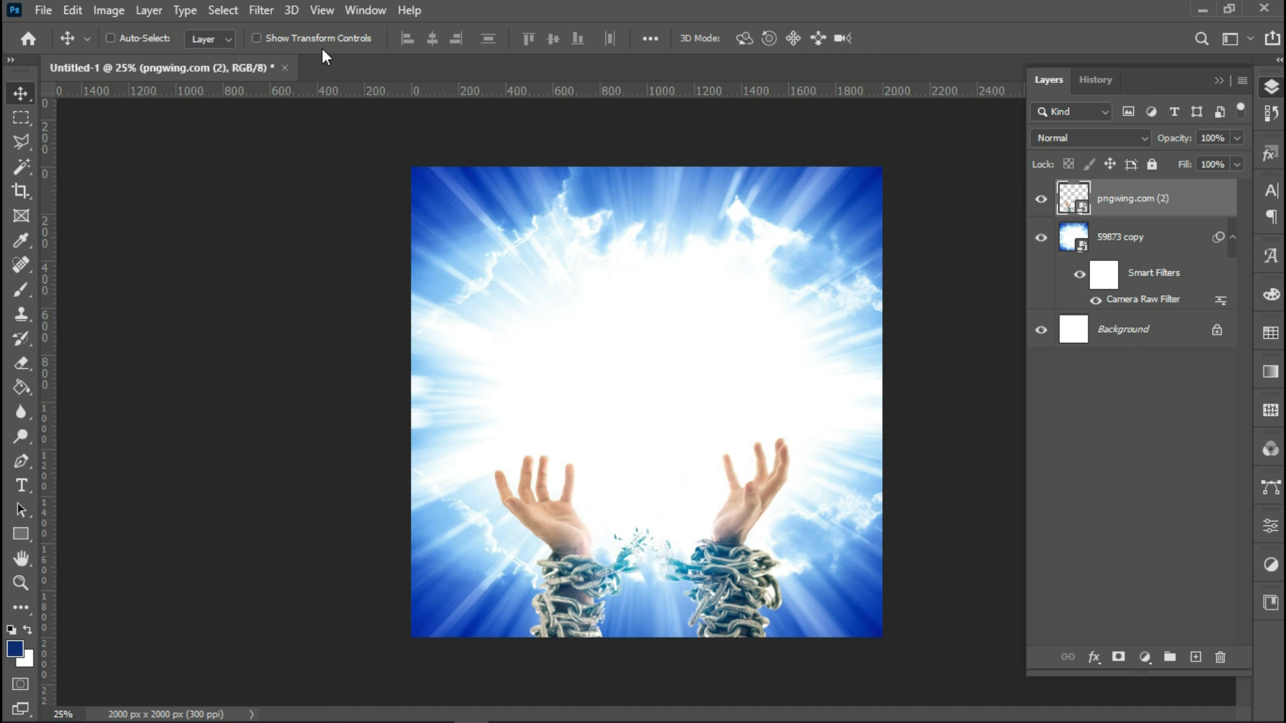
Step: Start a Camera Raw Filter on the chained-hands layer with Clarity +50 and Texture +14
left_click(272, 10)
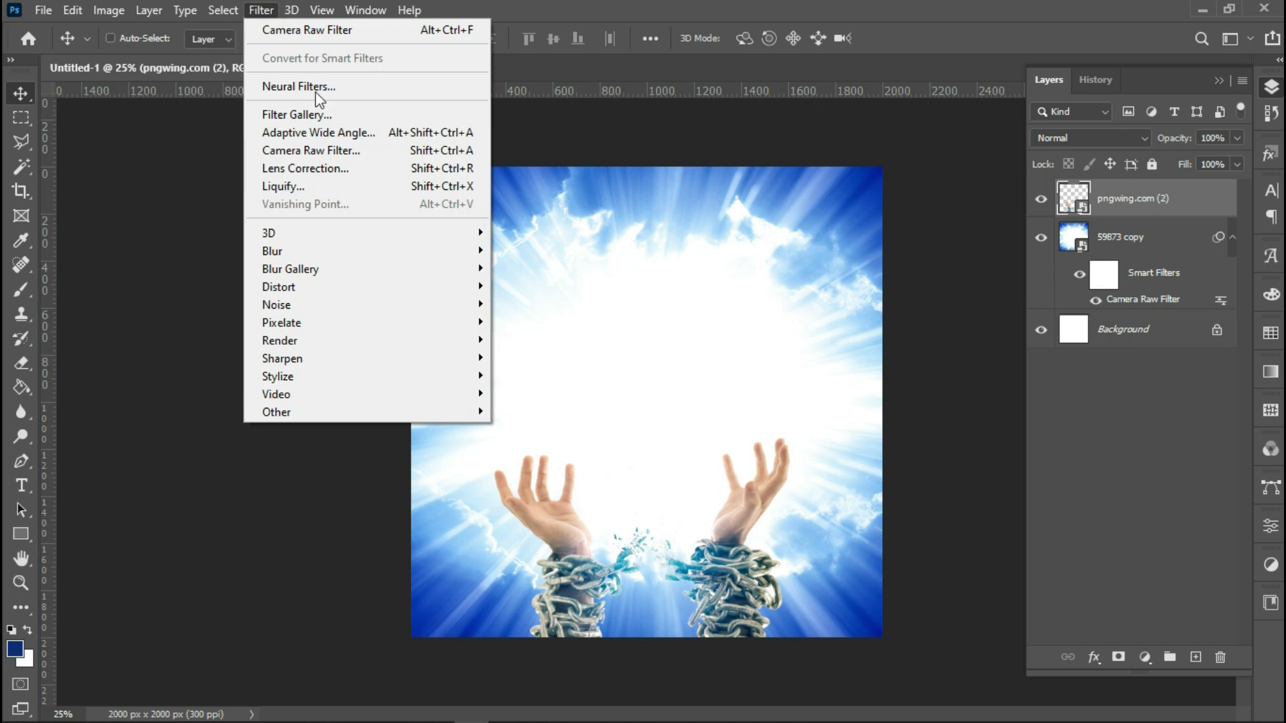
left_click(348, 150)
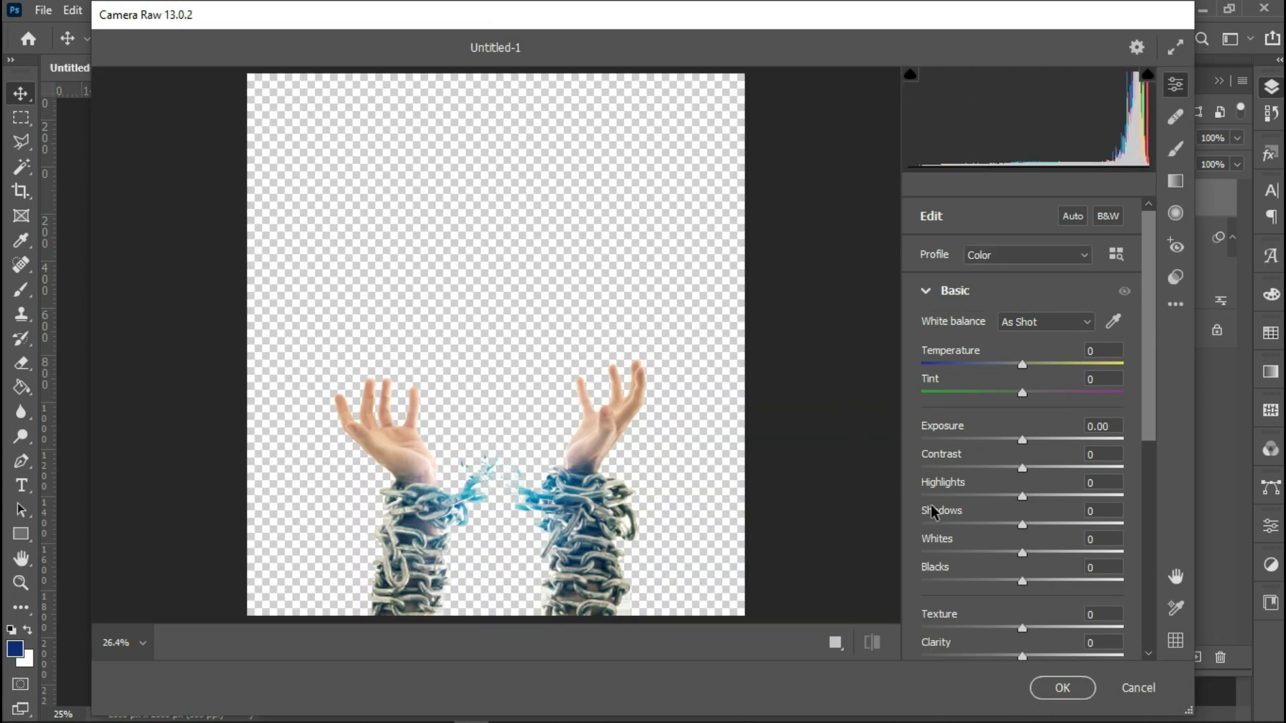
left_click(1070, 655)
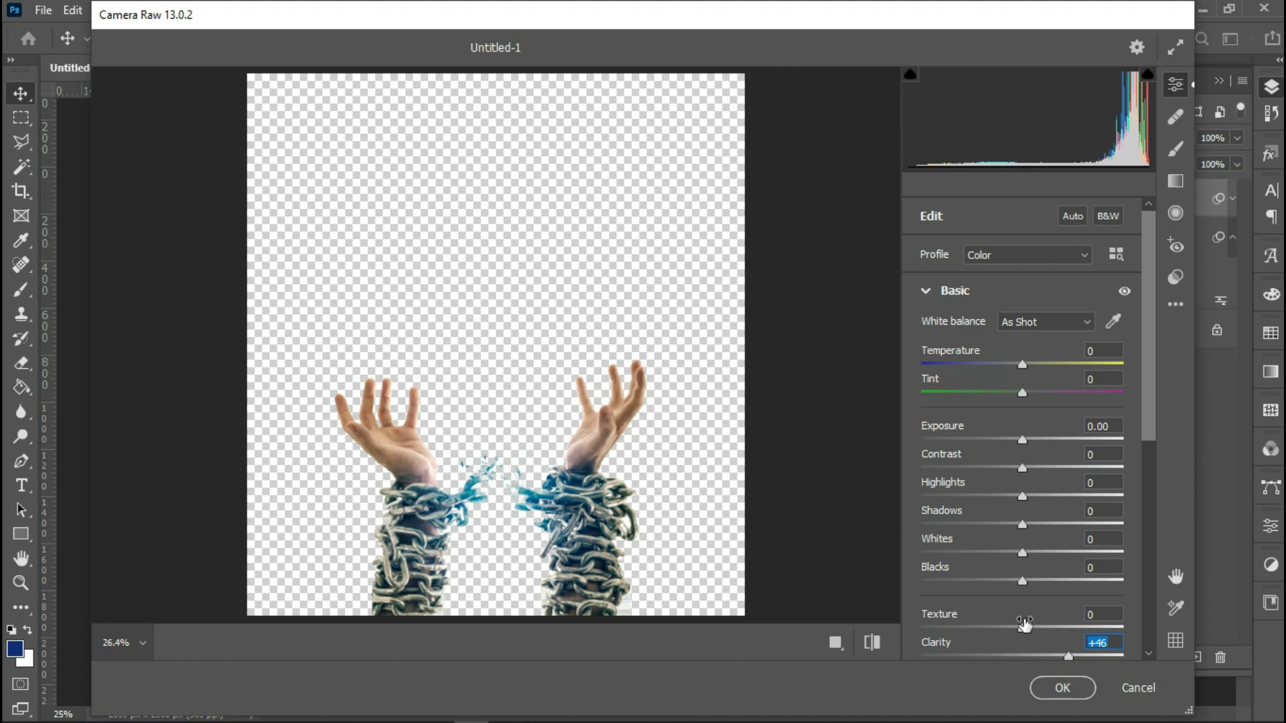
type("5")
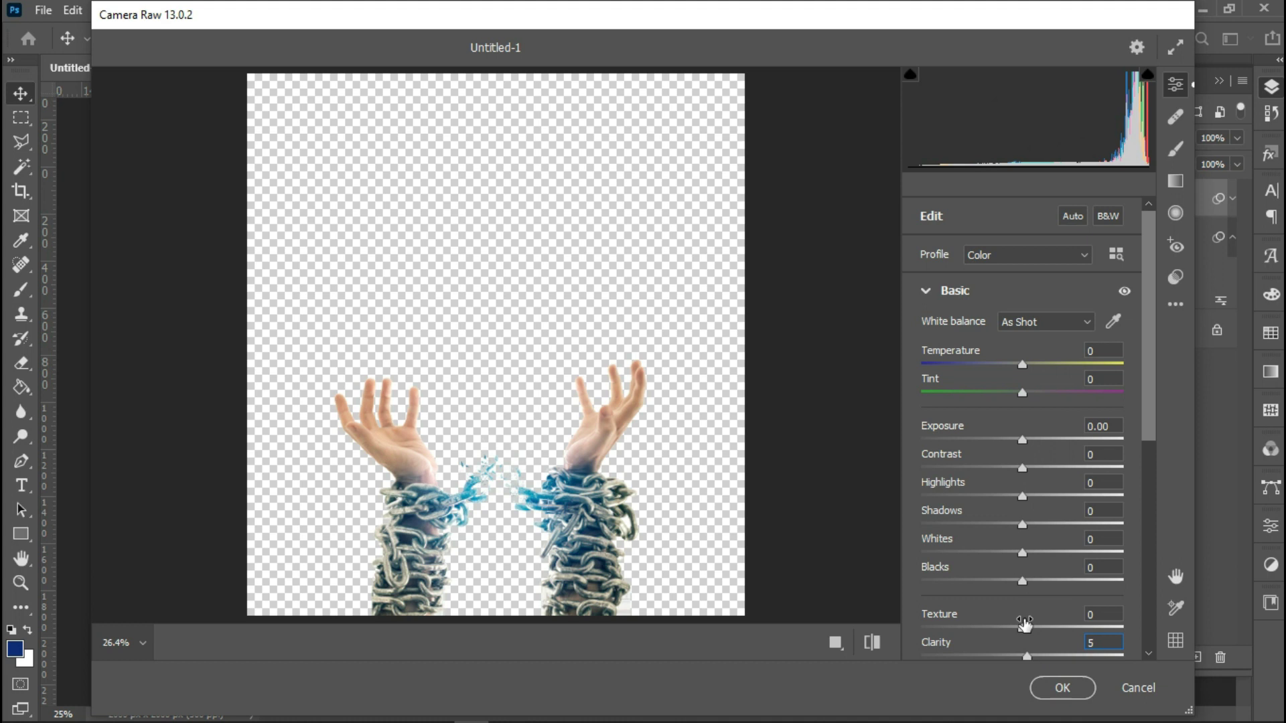
type("0")
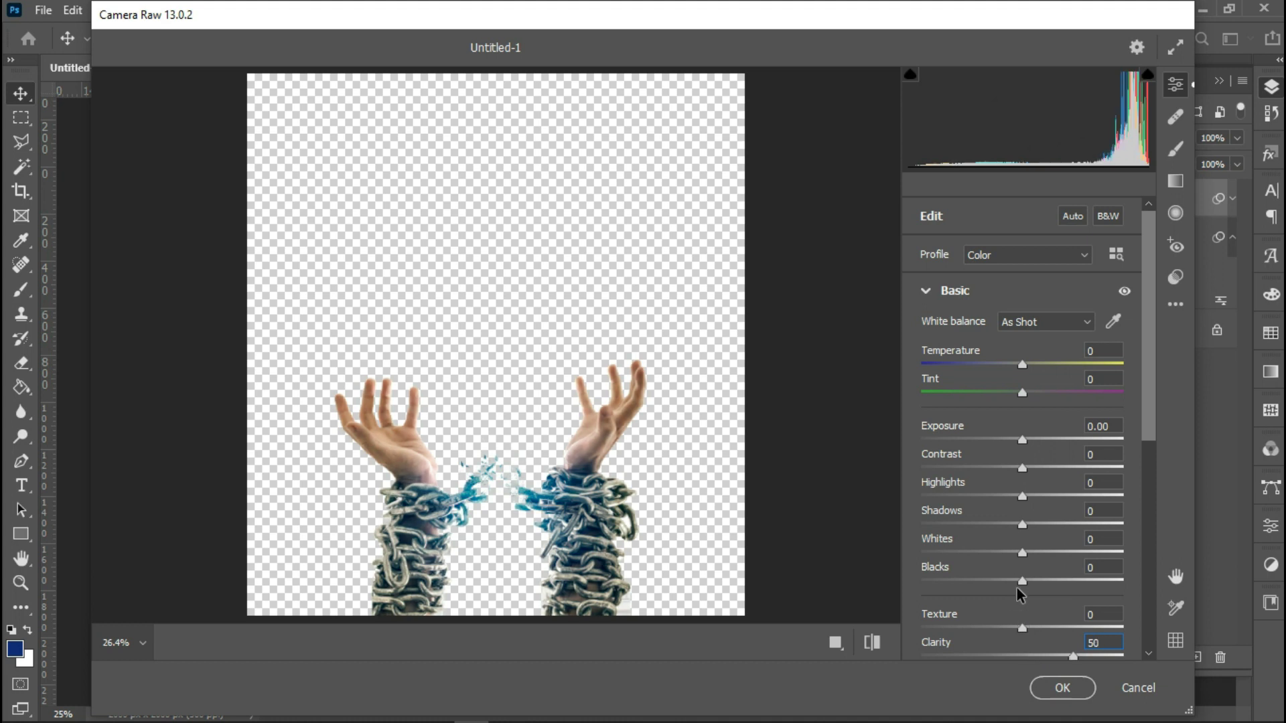
left_click(1036, 628)
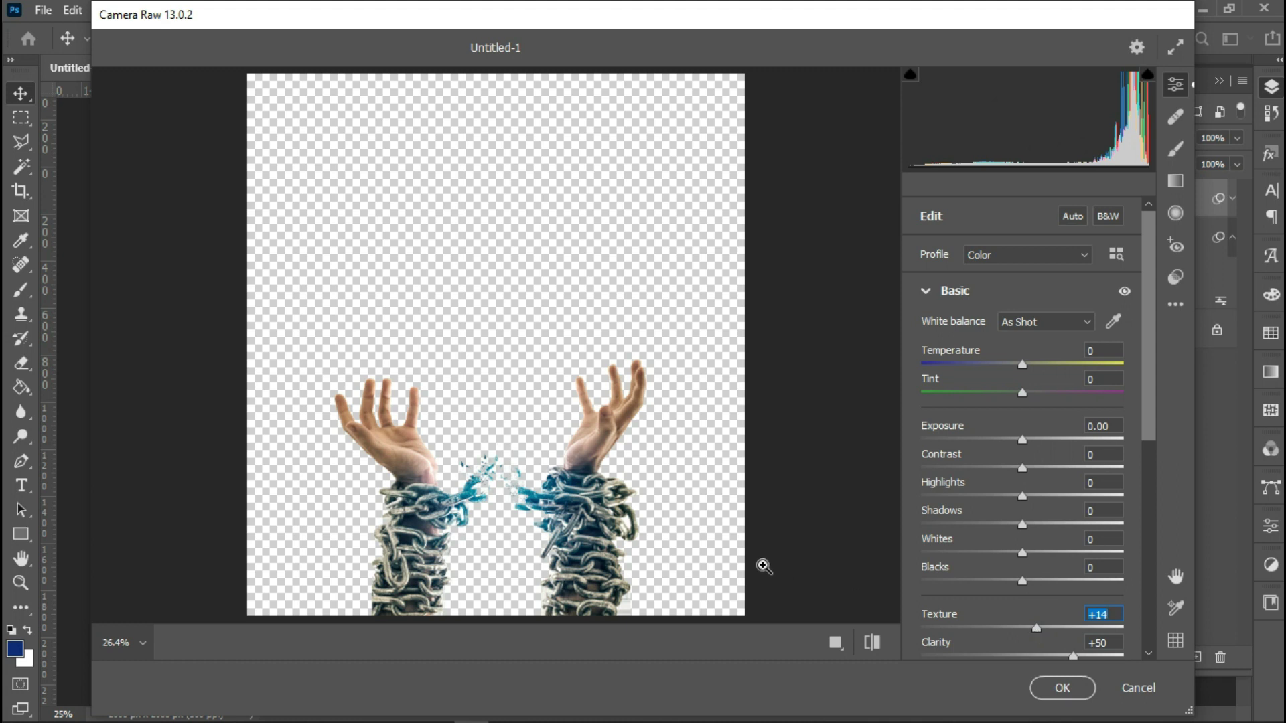
Step: Add the Heavy Sharpening preset to the chained hands and apply the Camera Raw Filter
left_click(1174, 278)
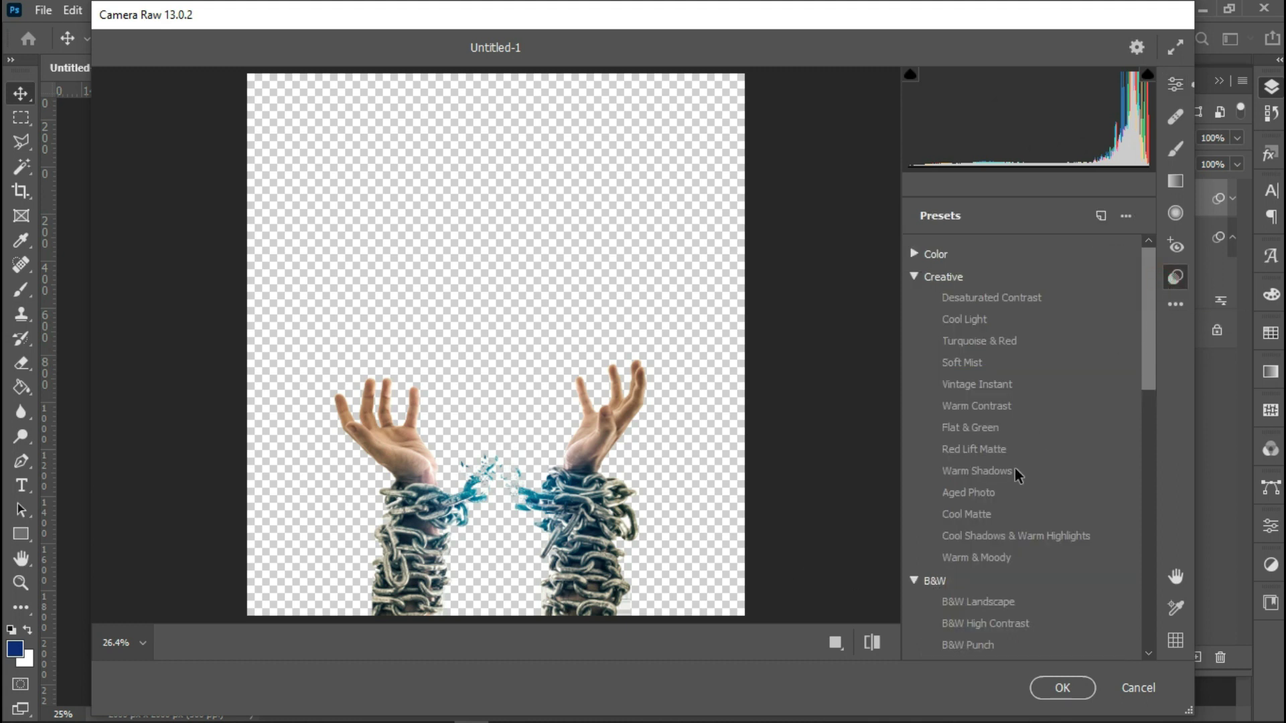
scroll(994, 633, "down", 10)
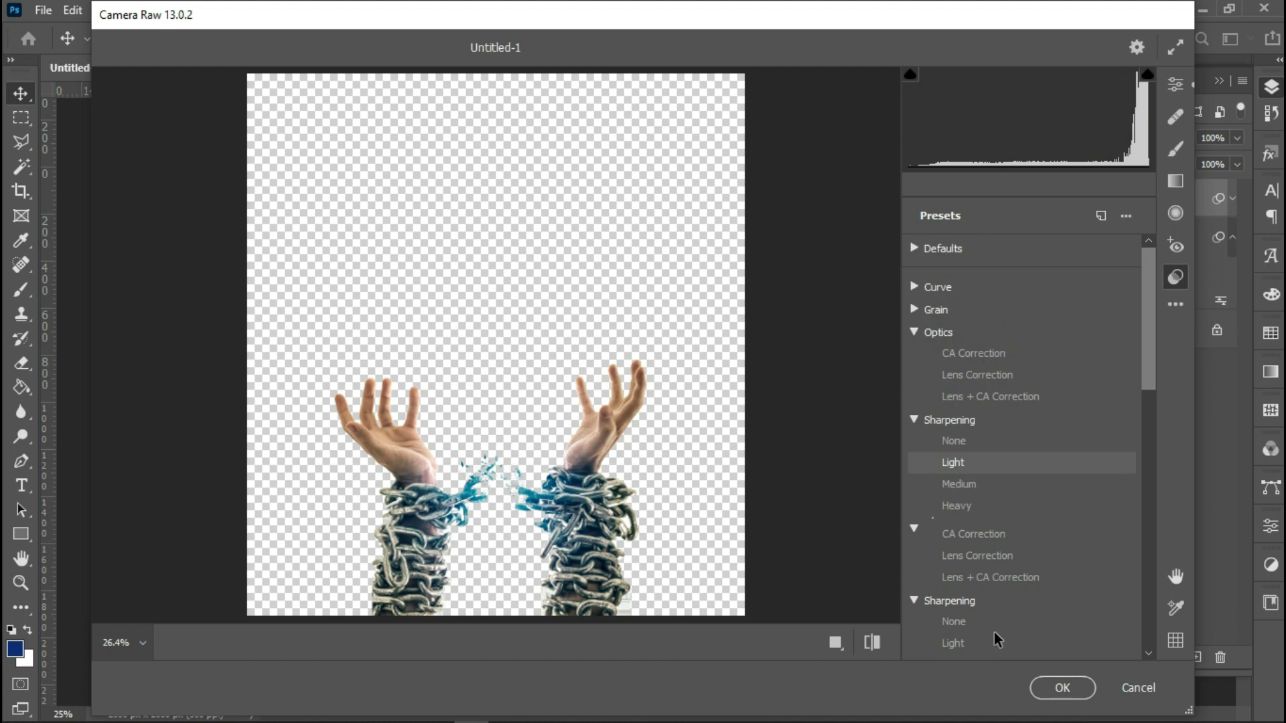
left_click(967, 509)
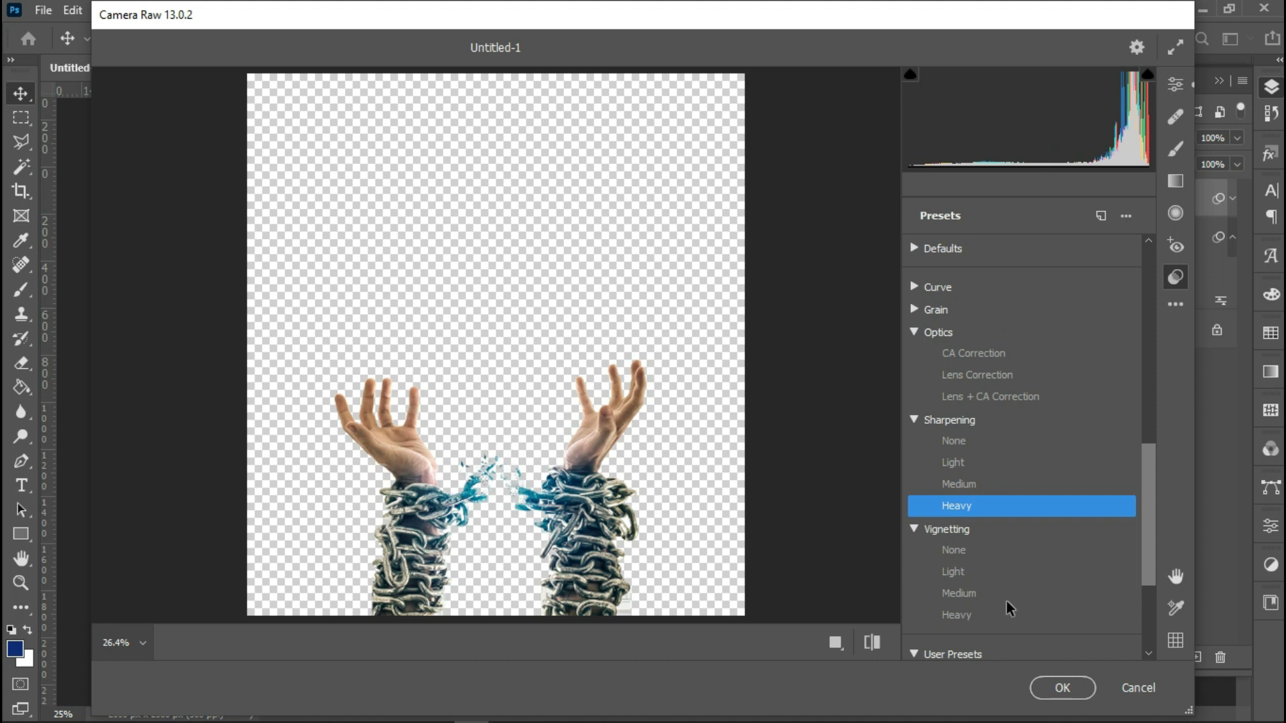
left_click(1050, 690)
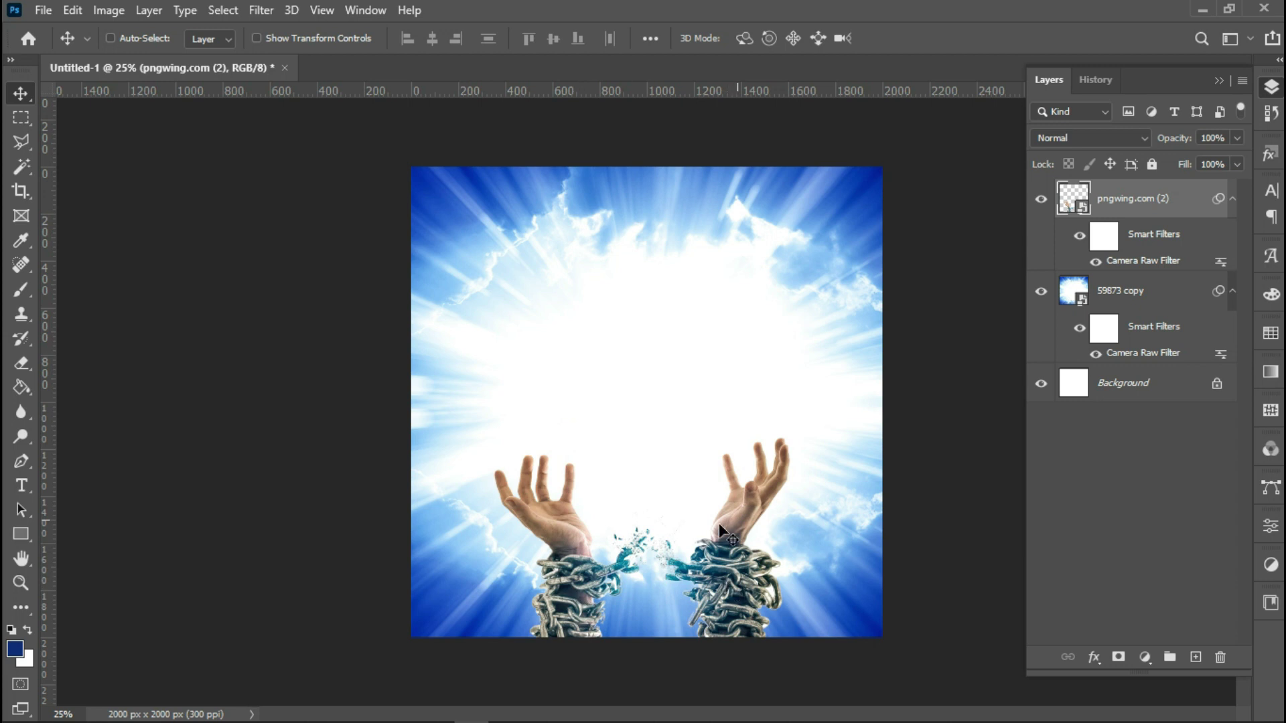
Step: Duplicate the 59873 copy sky layer, move the duplicate above the hands layer, and clip it to the hands
left_click(1132, 299)
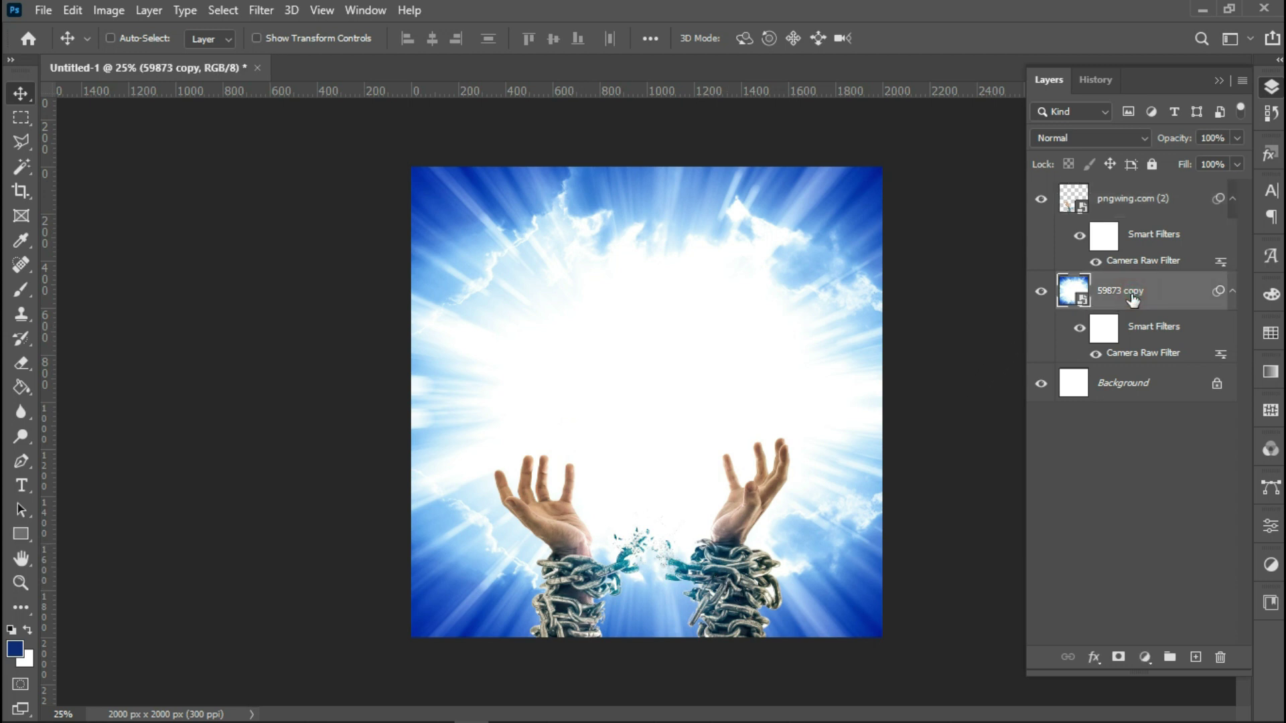
key("ctrl+j")
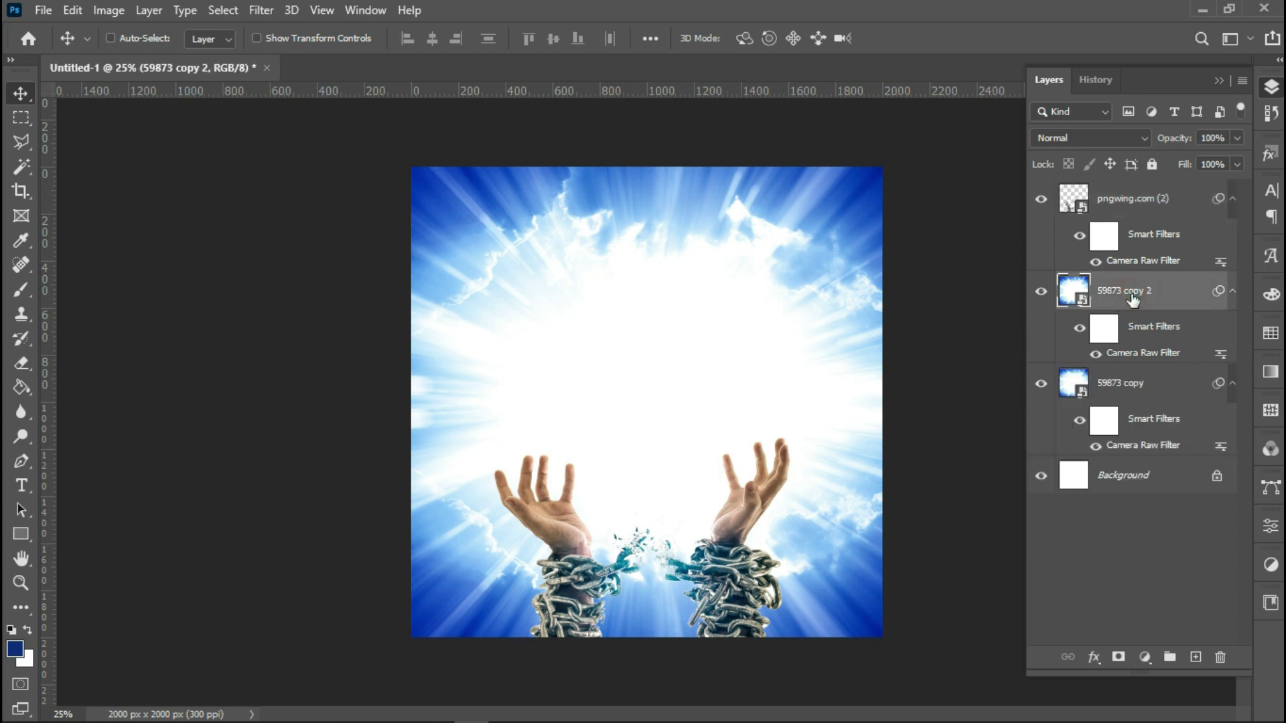
left_click_drag(1132, 299, 1127, 207)
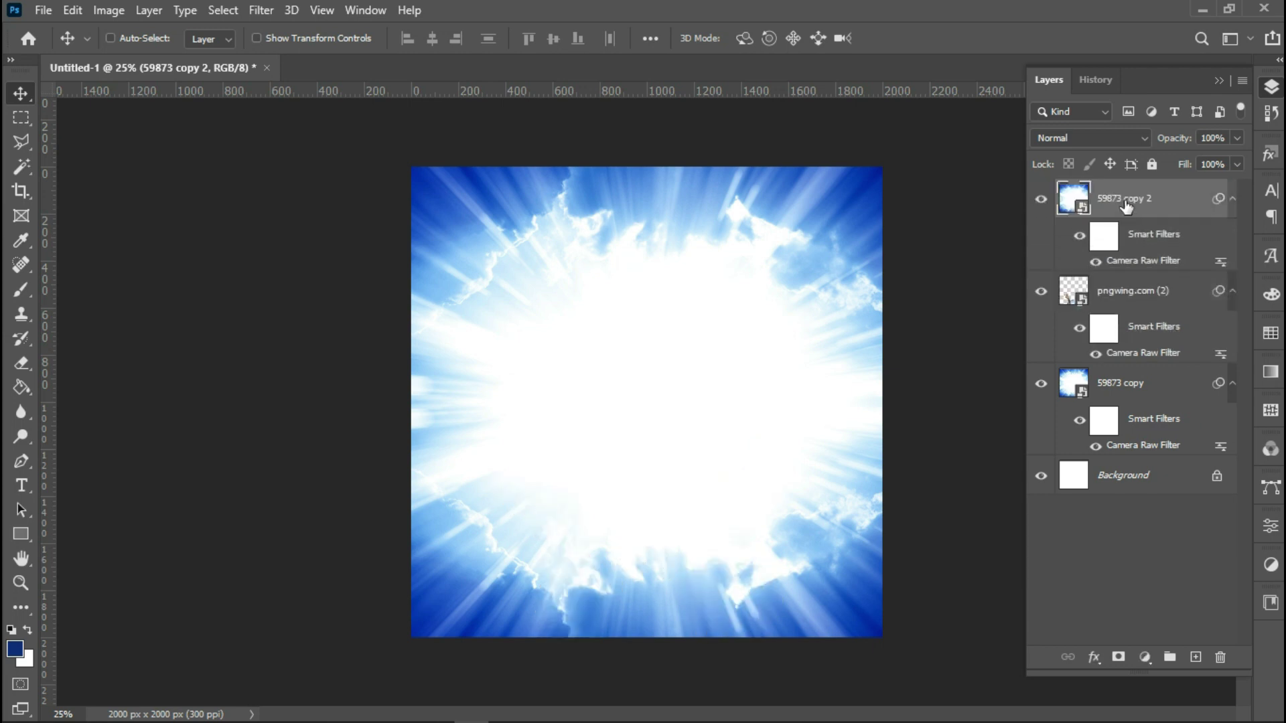
right_click(1127, 205)
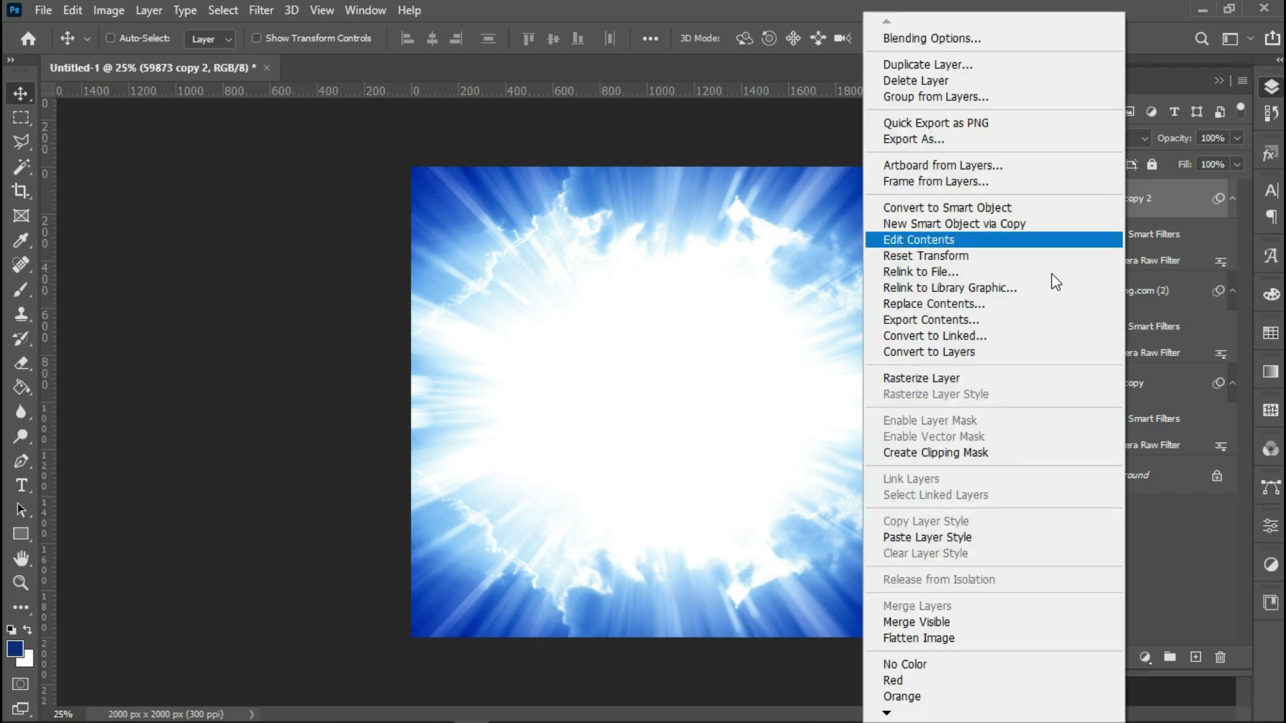
left_click(976, 454)
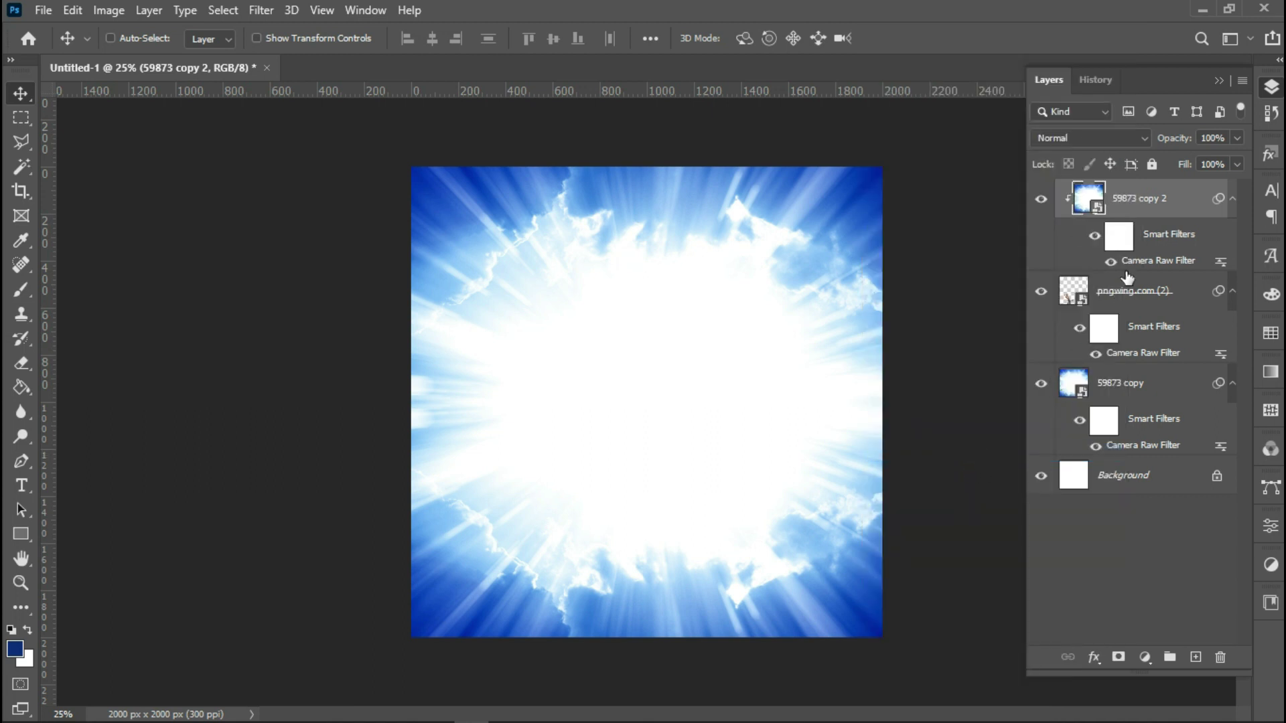
Step: Set the clipped sky layer's blend mode to Overlay and its Fill to 18%
left_click(1098, 142)
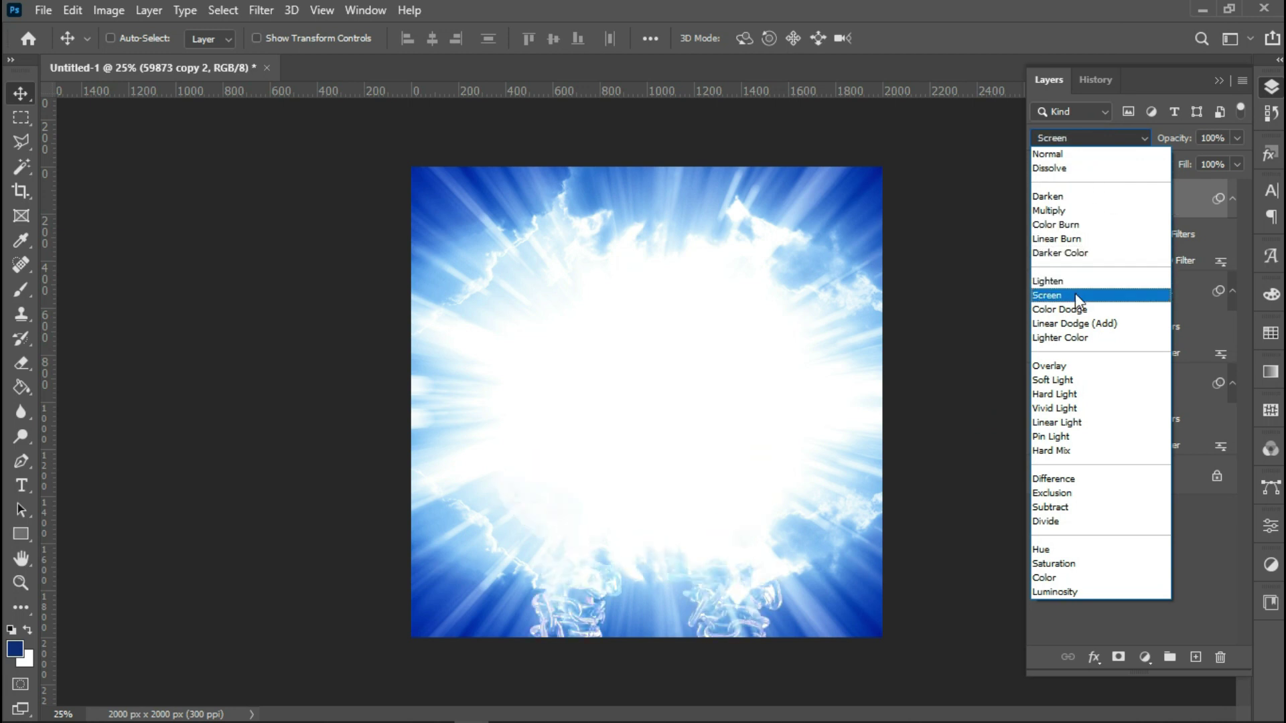
left_click(1058, 366)
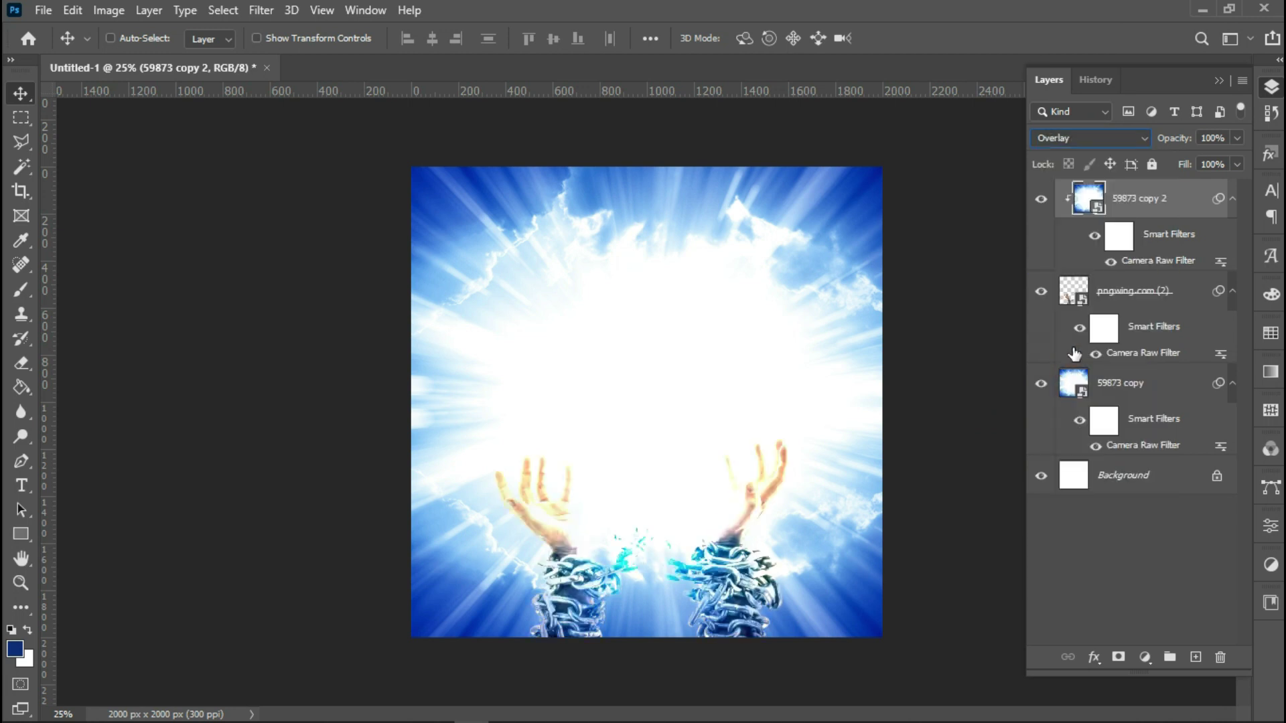
left_click(1228, 165)
type("18")
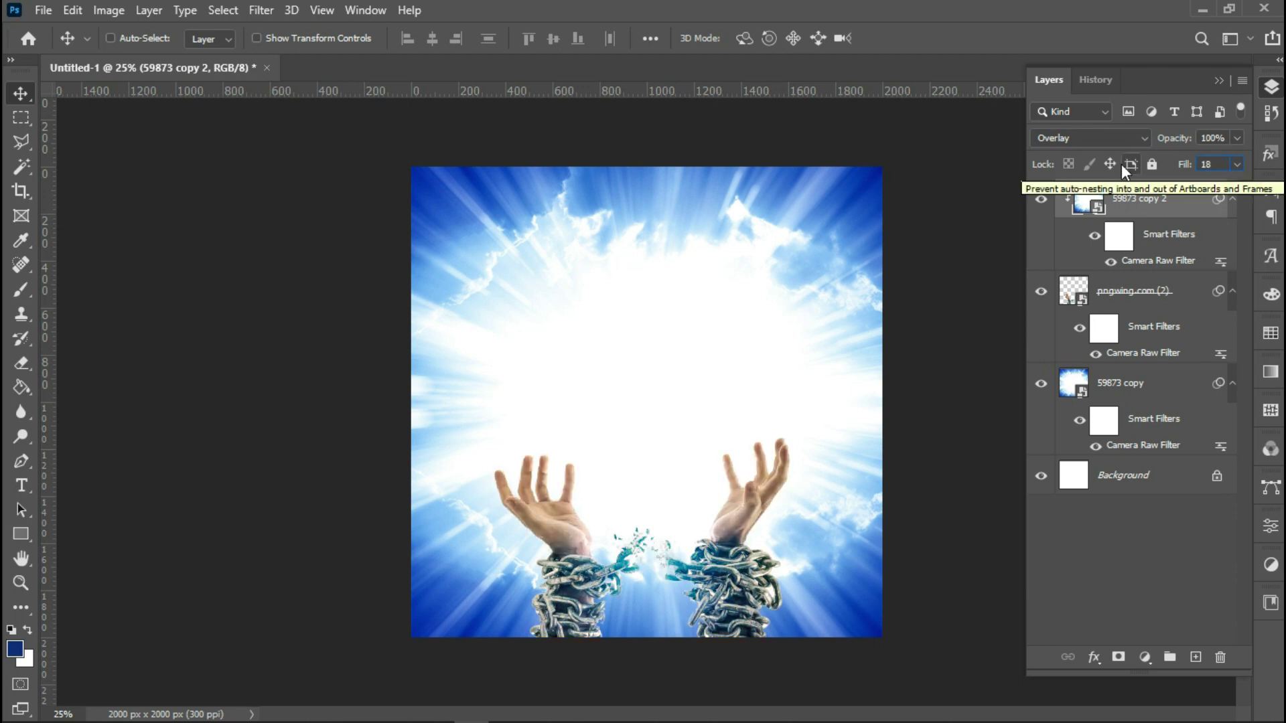
key("Return")
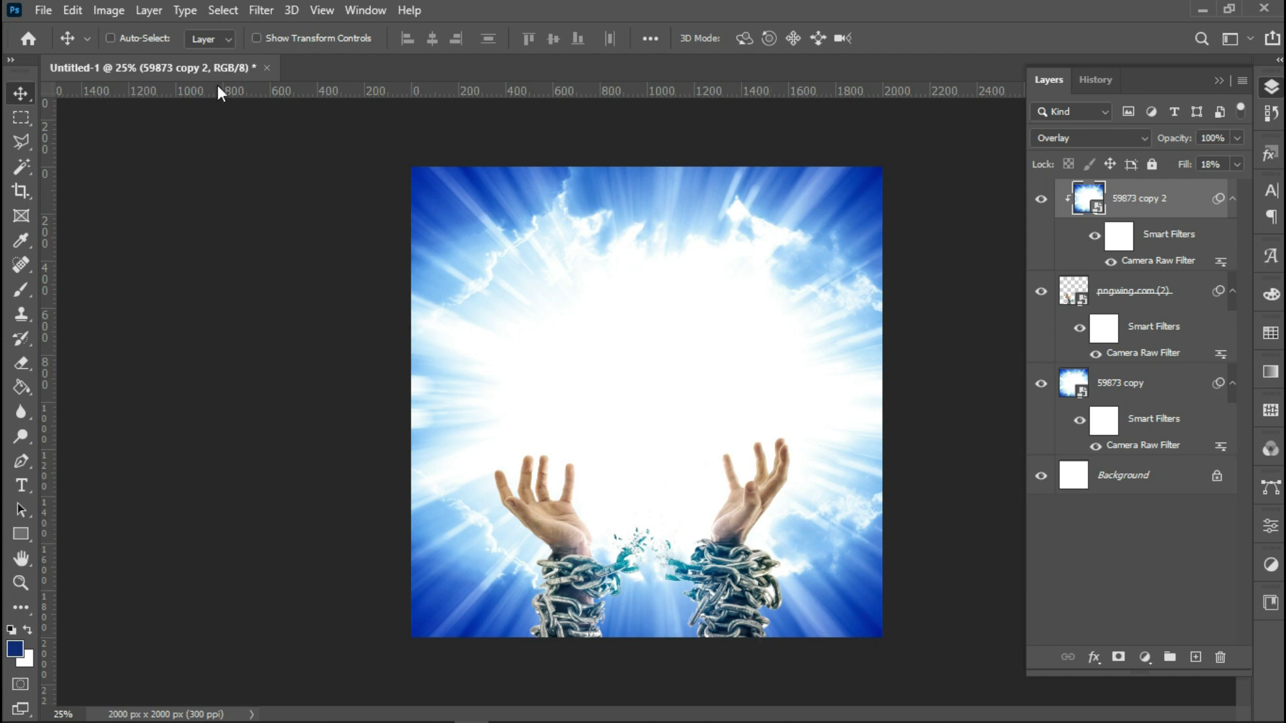
Step: Place the embedded file "the crown of life logo" in the upper center of the canvas, at X 1000 px, Y 556 px
left_click(45, 10)
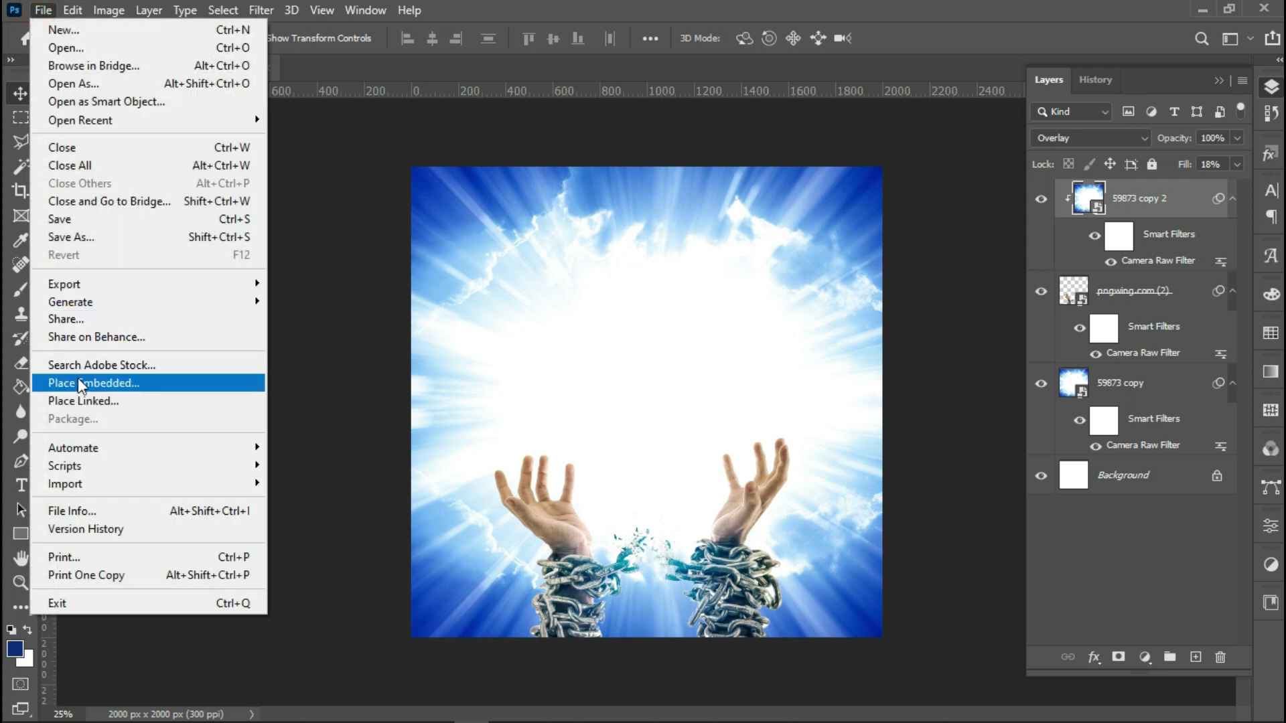
left_click(78, 383)
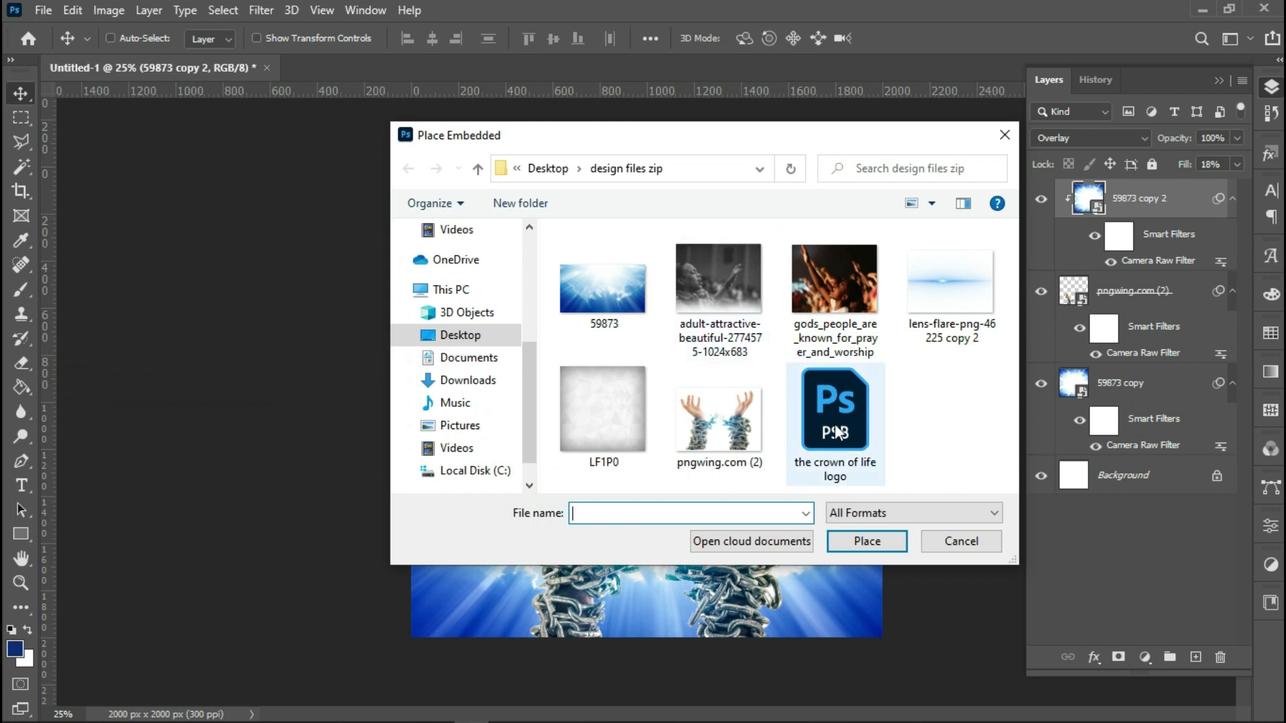
double_click(836, 432)
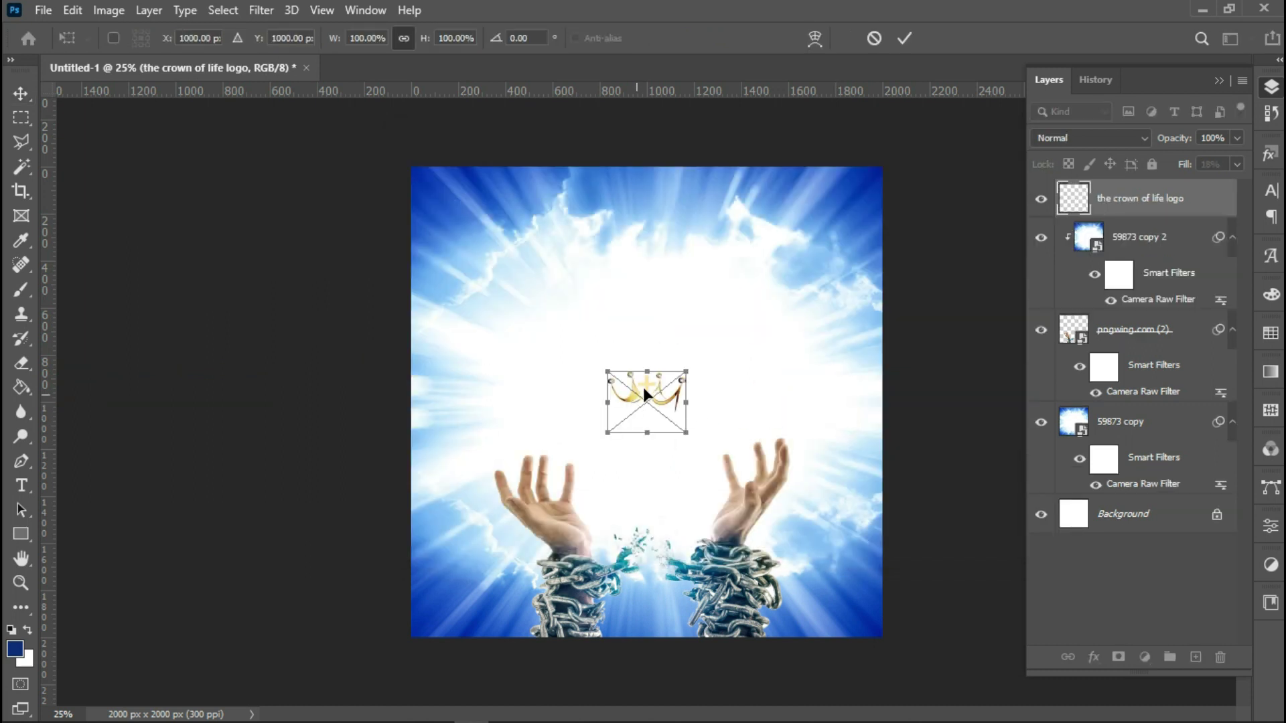
left_click_drag(649, 406, 655, 298)
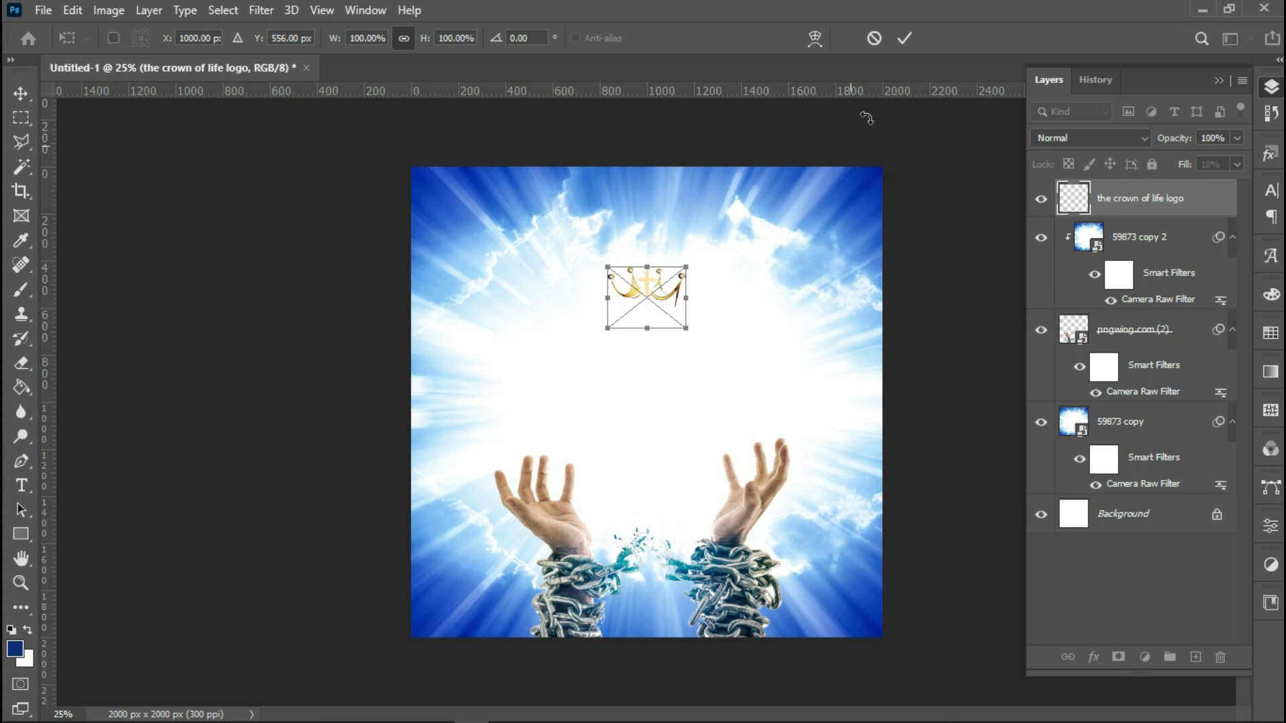
left_click(906, 42)
Step: Open the logo smart object's contents, recolor its THE CROWN OF LIFE MINISTRIES text to black (#000000) and center-align the lines
double_click(1071, 201)
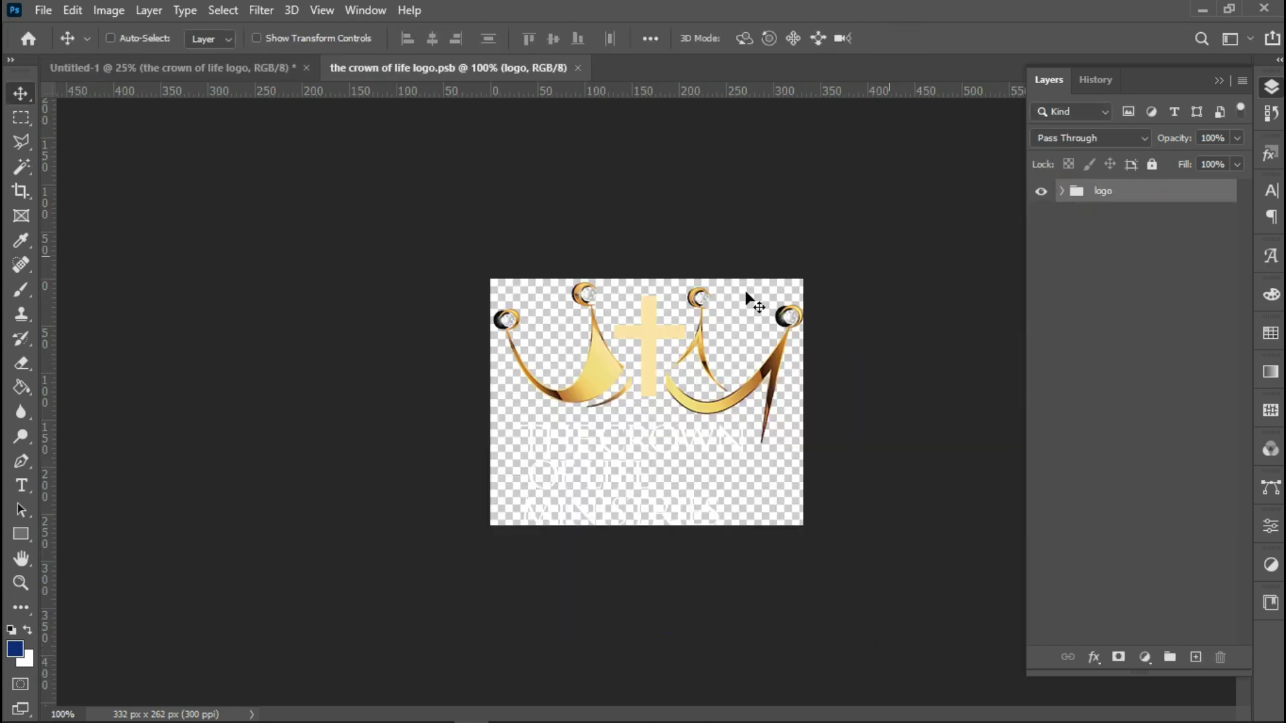
double_click(600, 440)
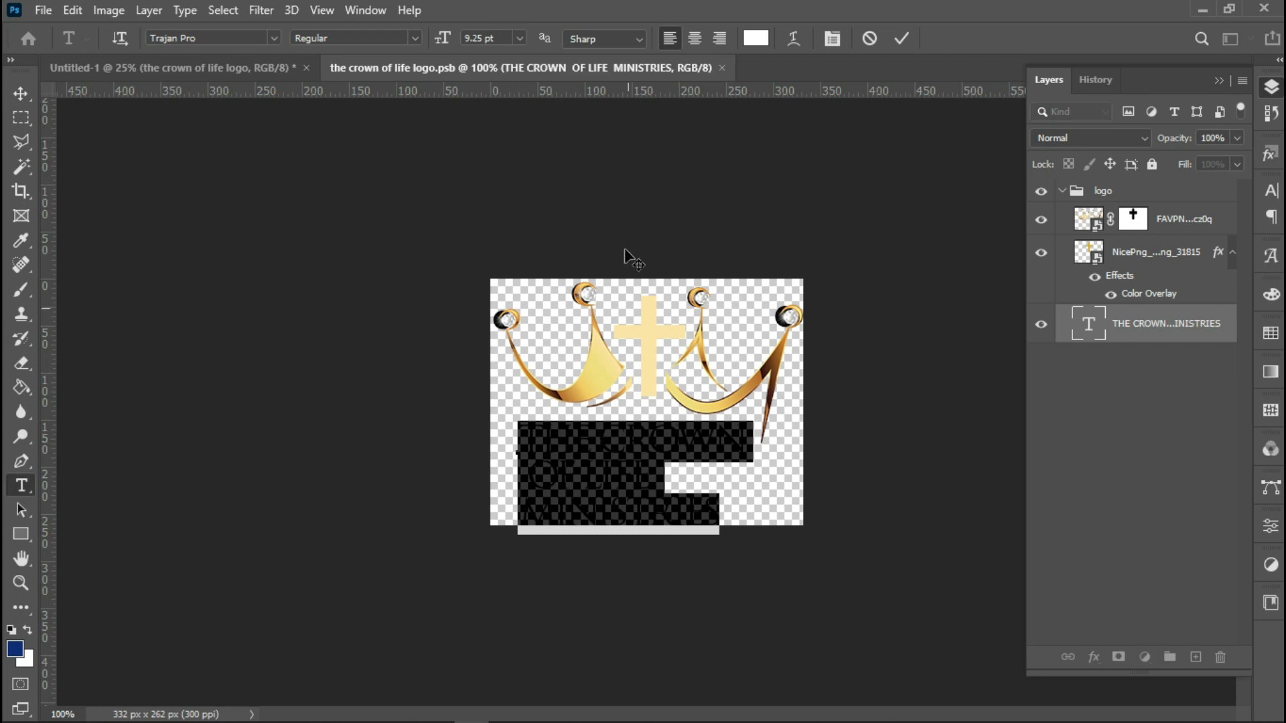
left_click(754, 38)
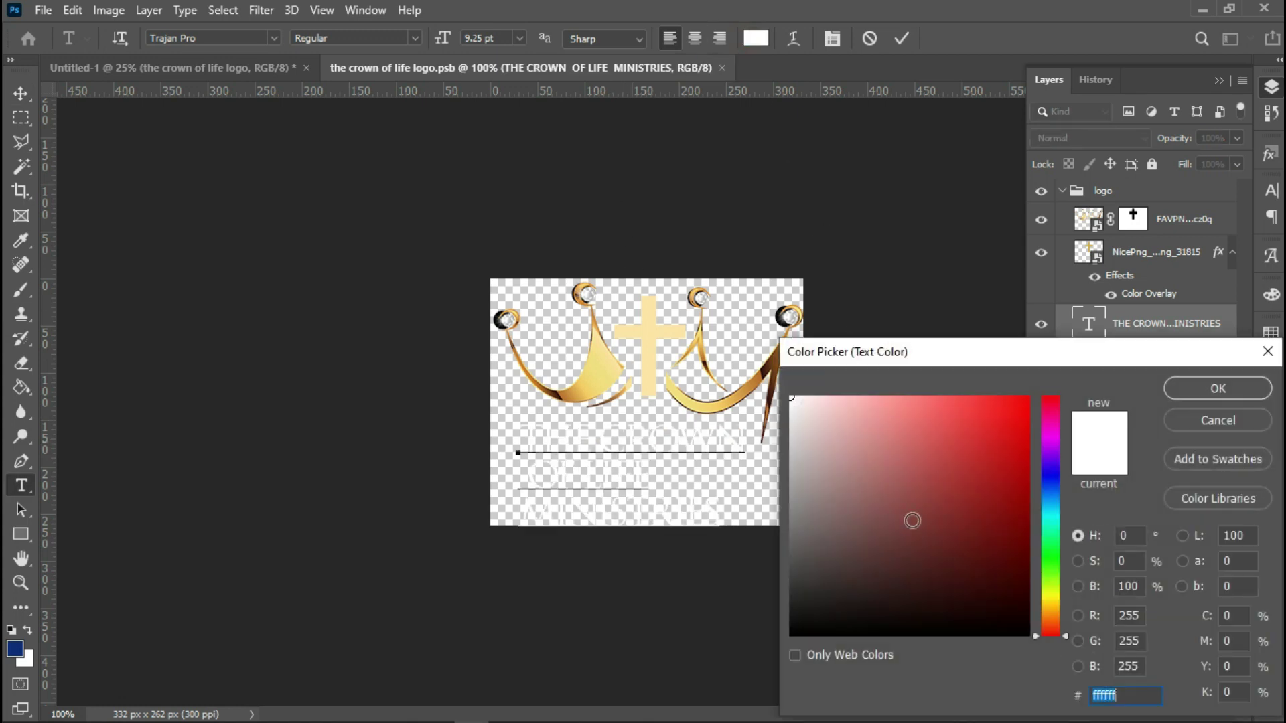
left_click(912, 527)
left_click_drag(861, 583, 752, 662)
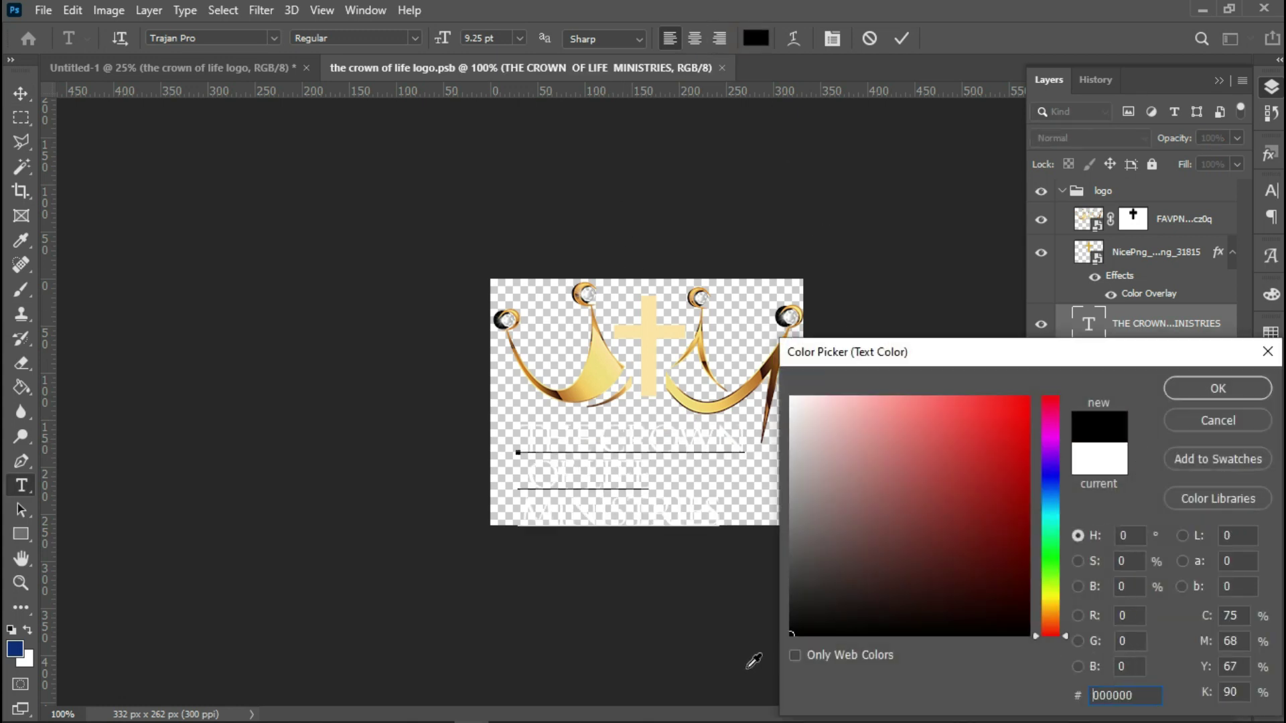
left_click(1182, 389)
left_click(694, 38)
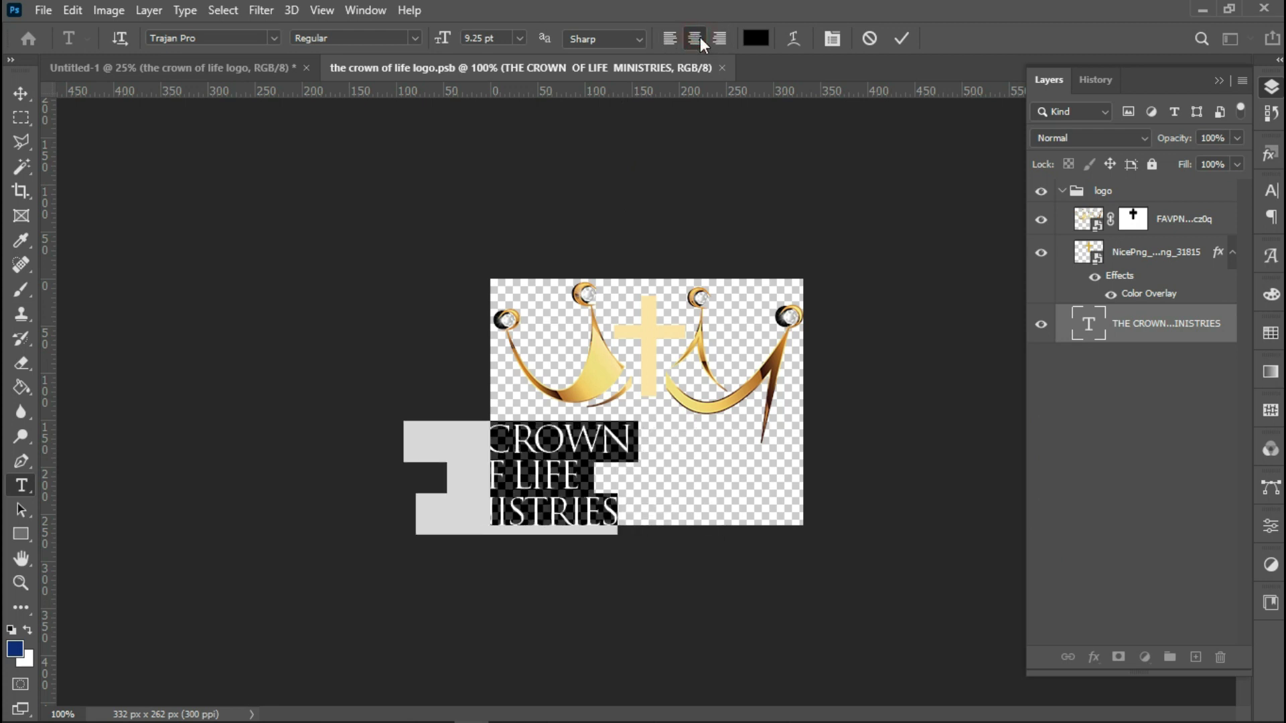
left_click(903, 39)
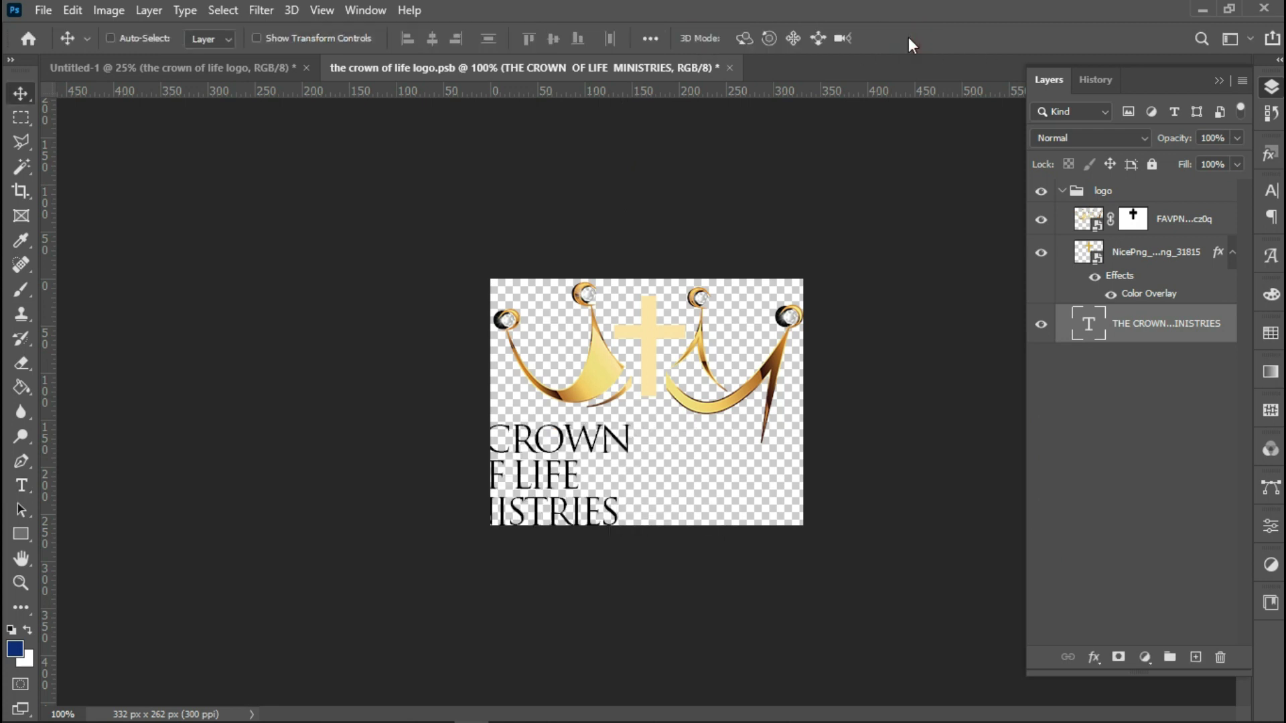
Step: Center the logo text horizontally on the logo canvas, then clear the selection
key("ctrl+a")
left_click(432, 38)
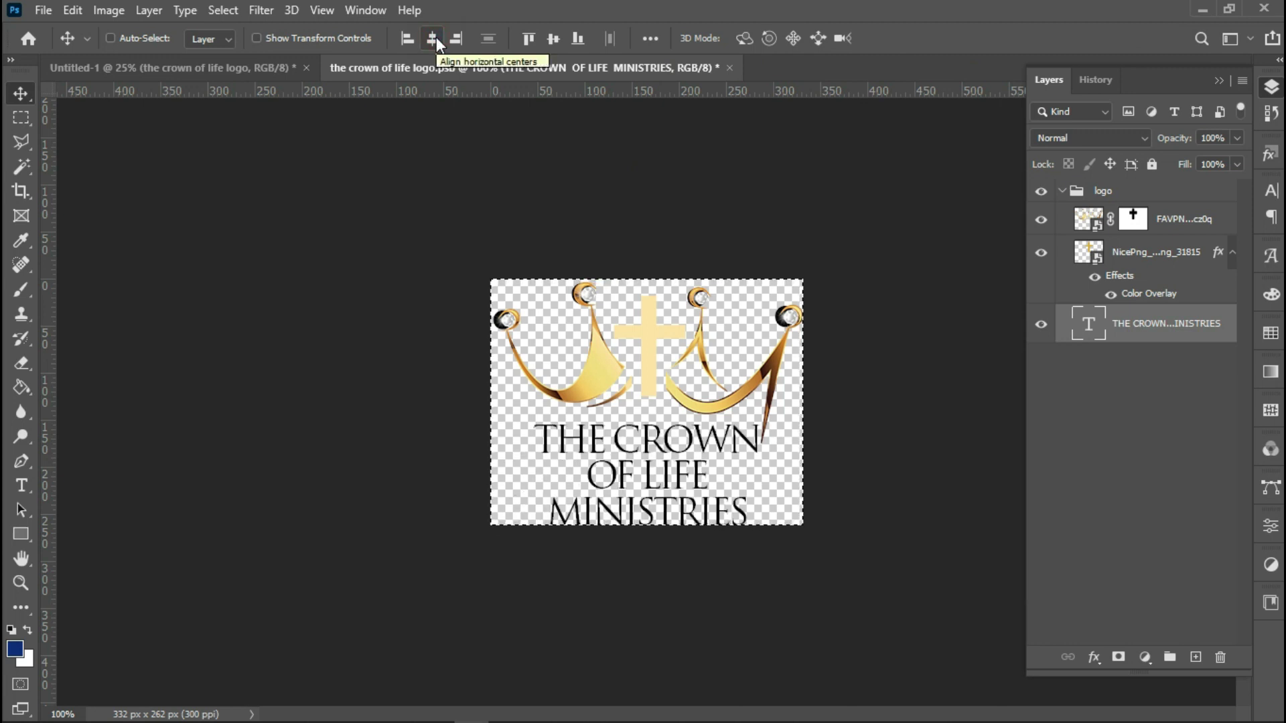
key("ctrl+d")
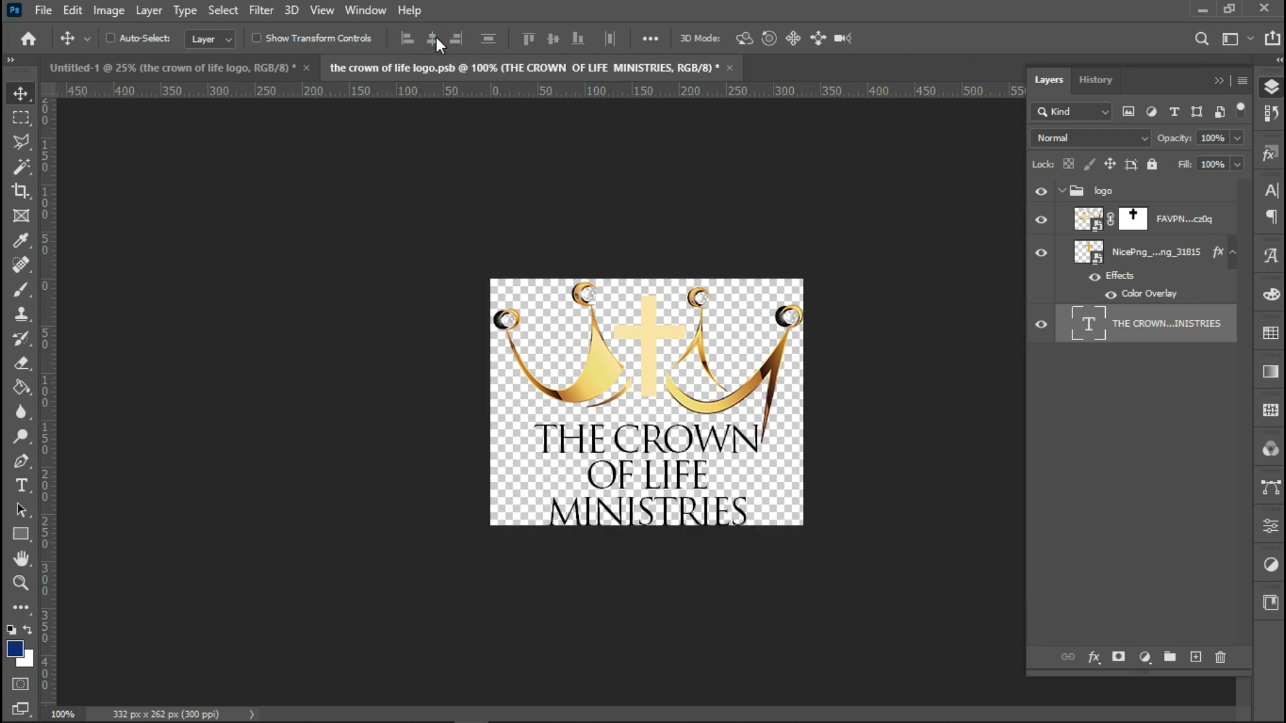
Step: Nudge the logo text up slightly so it fits inside the canvas, then save and close the logo file
key("Up")
key("Up")
key("Up")
key("Up")
key("Up")
key("Up")
key("Up")
key("Up")
key("Up")
key("Up")
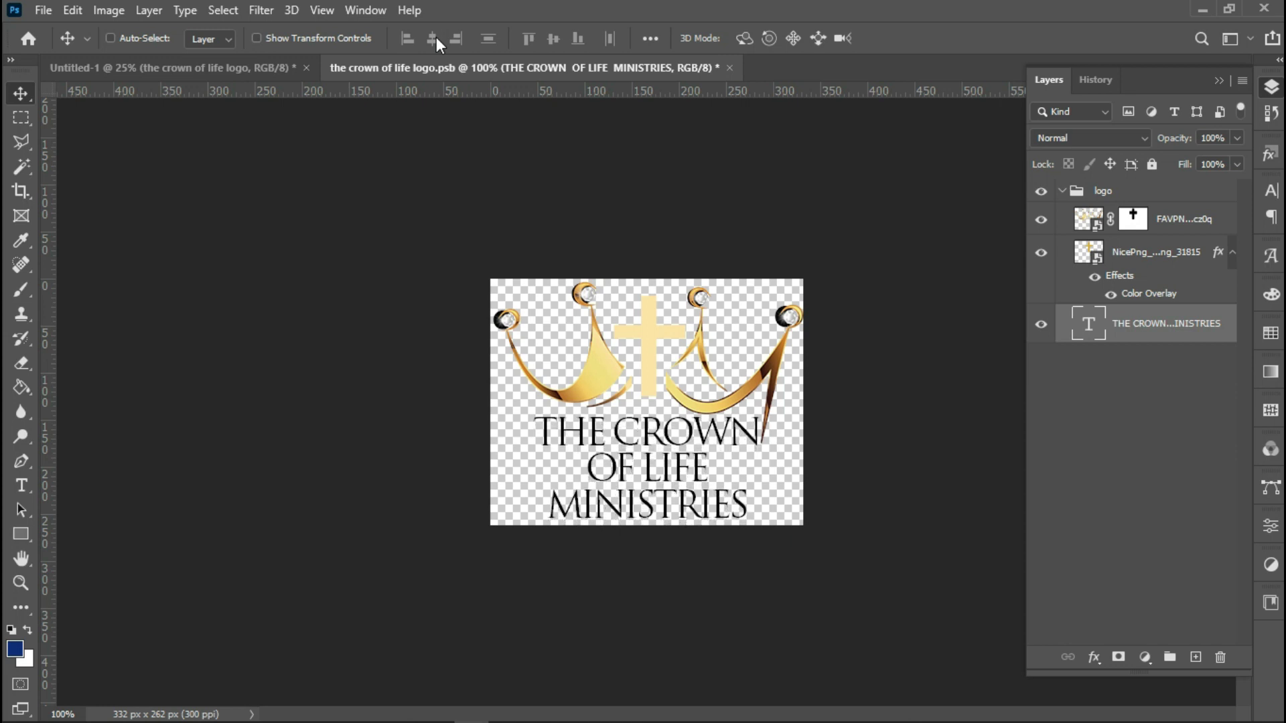
key("ctrl+s")
left_click(720, 67)
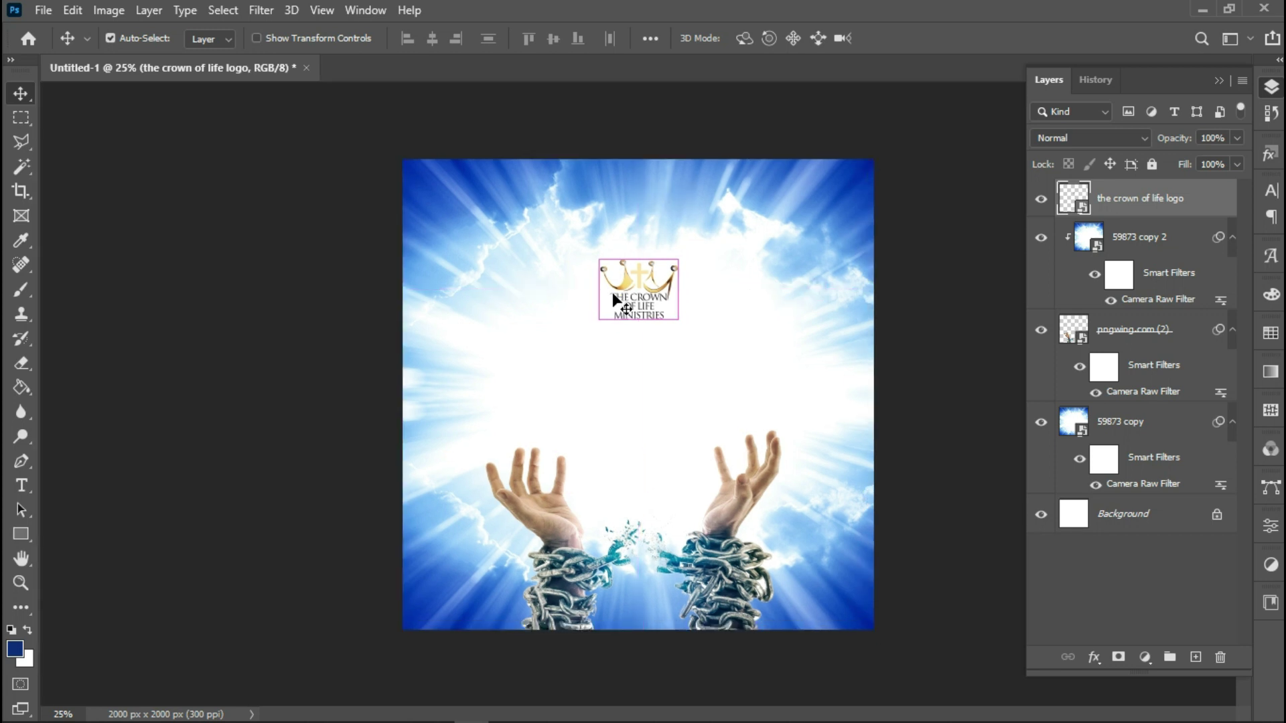
Step: Scale the crown logo proportionally from its center to 121.37% and move it straight up to Y 504 px
key("ctrl+t")
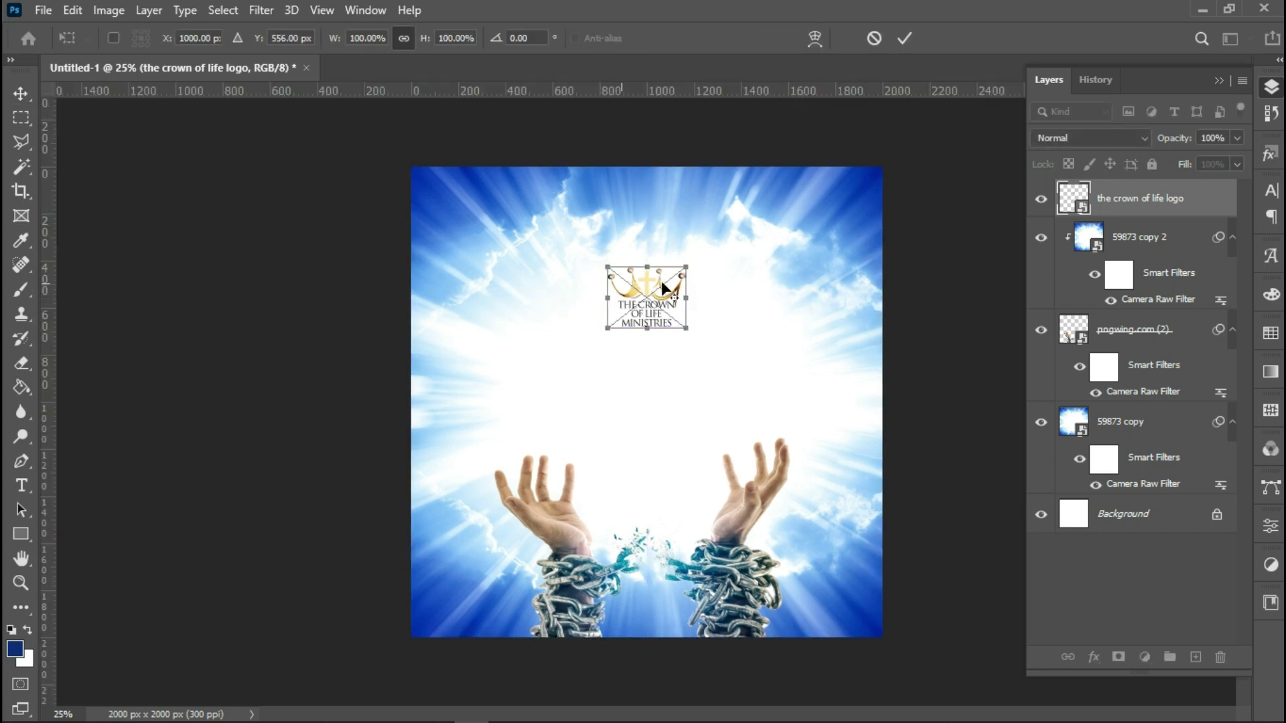
left_click_drag(648, 268, 650, 264)
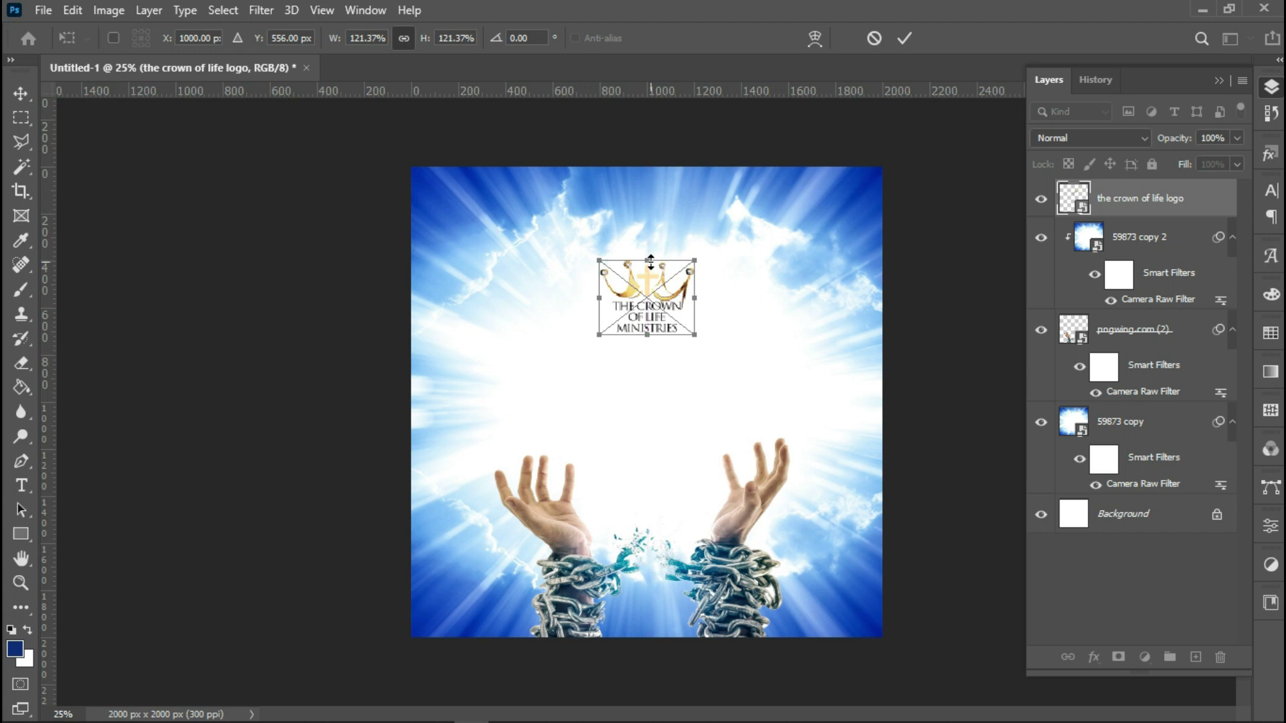
key("shift+Up")
key("shift+Up")
key("shift+Up")
key("shift+Up")
key("shift+Up")
key("Up")
key("Up")
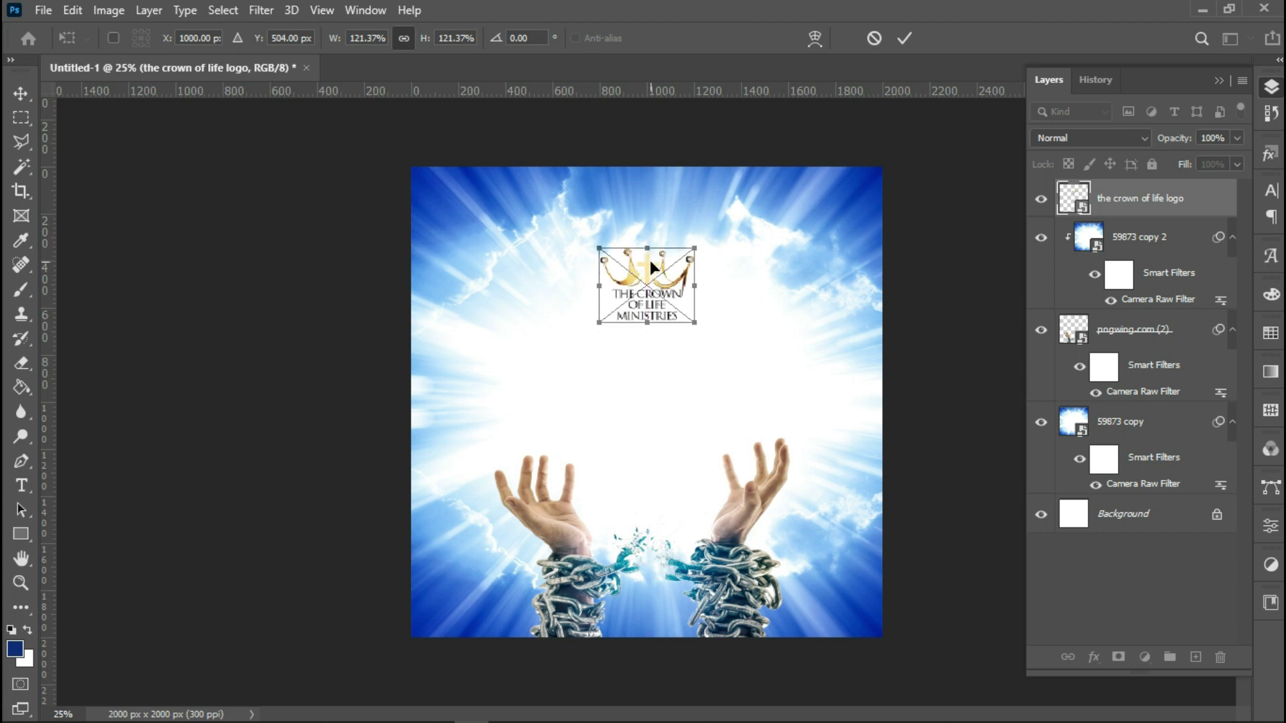
key("Return")
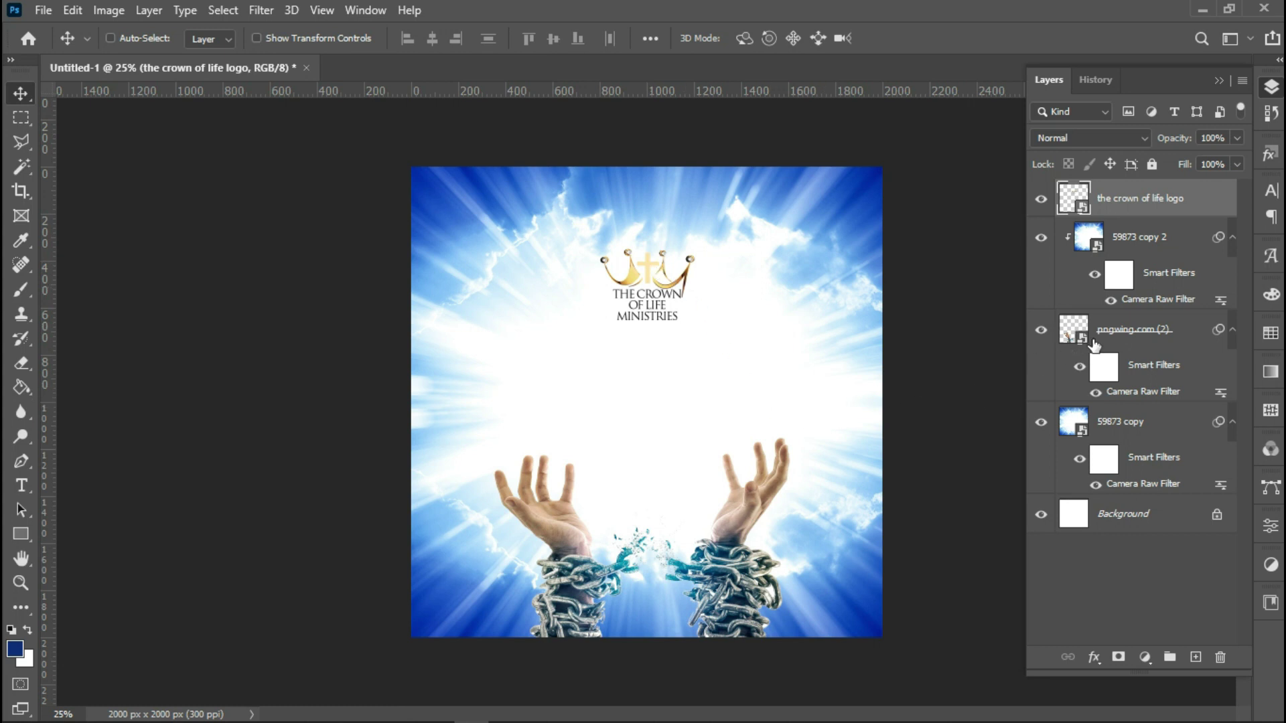
Step: Group the pngwing.com (2) hands layer with its clipped 59873 copy 2, then nest that group with the 59873 copy sky layer in another group
left_click(1174, 246)
left_click(1166, 326, "ctrl")
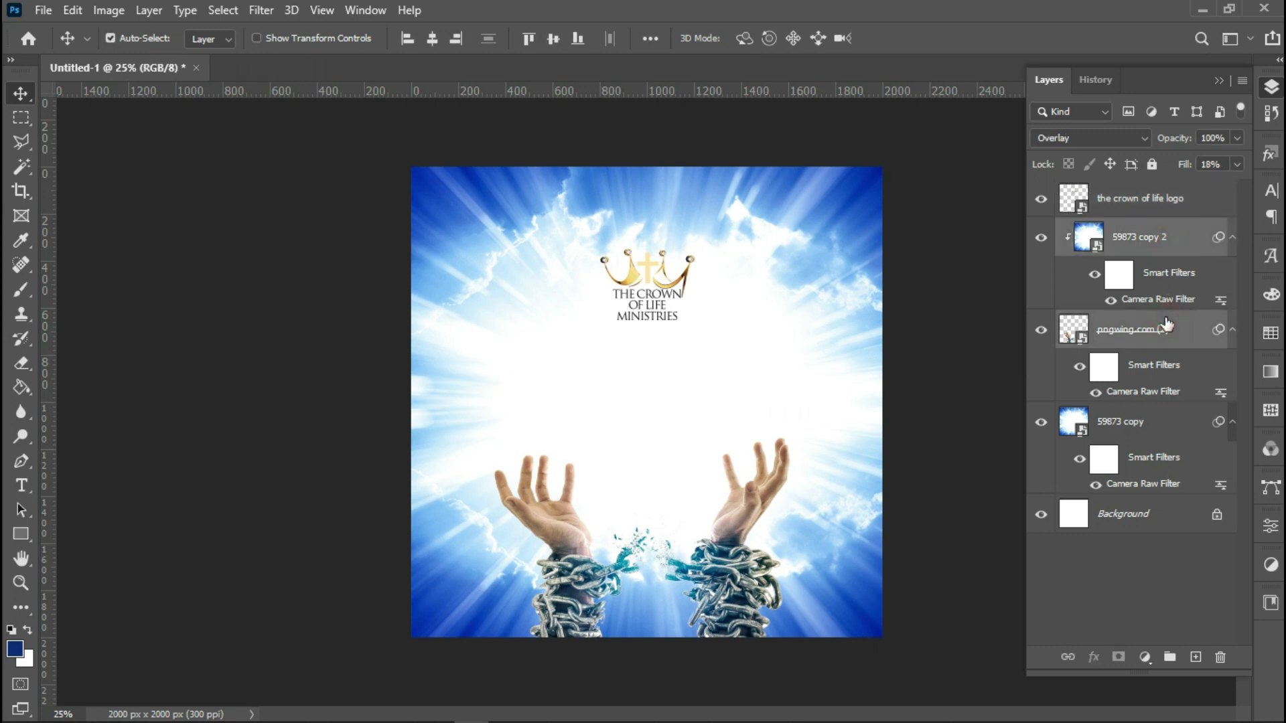
key("ctrl+g")
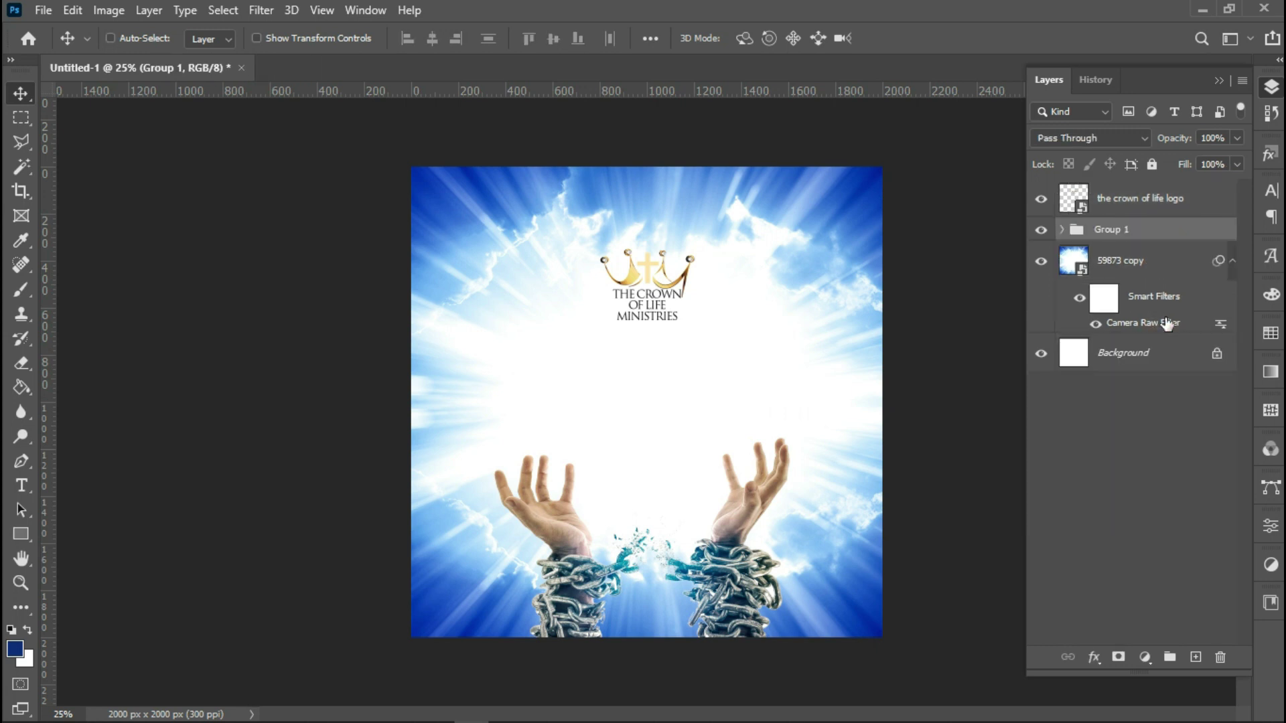
left_click(1140, 262, "ctrl")
key("ctrl+g")
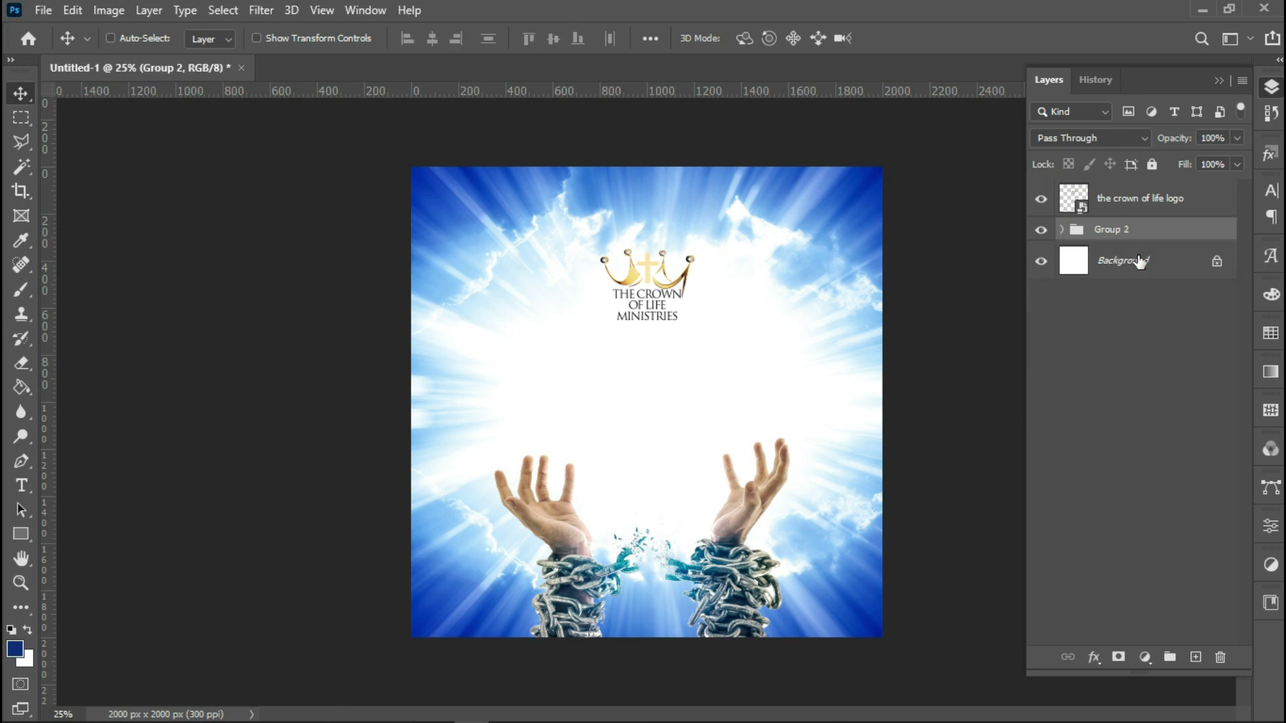
Step: Rename the outer layer group as Background
double_click(1114, 229)
type("Background")
key("Return")
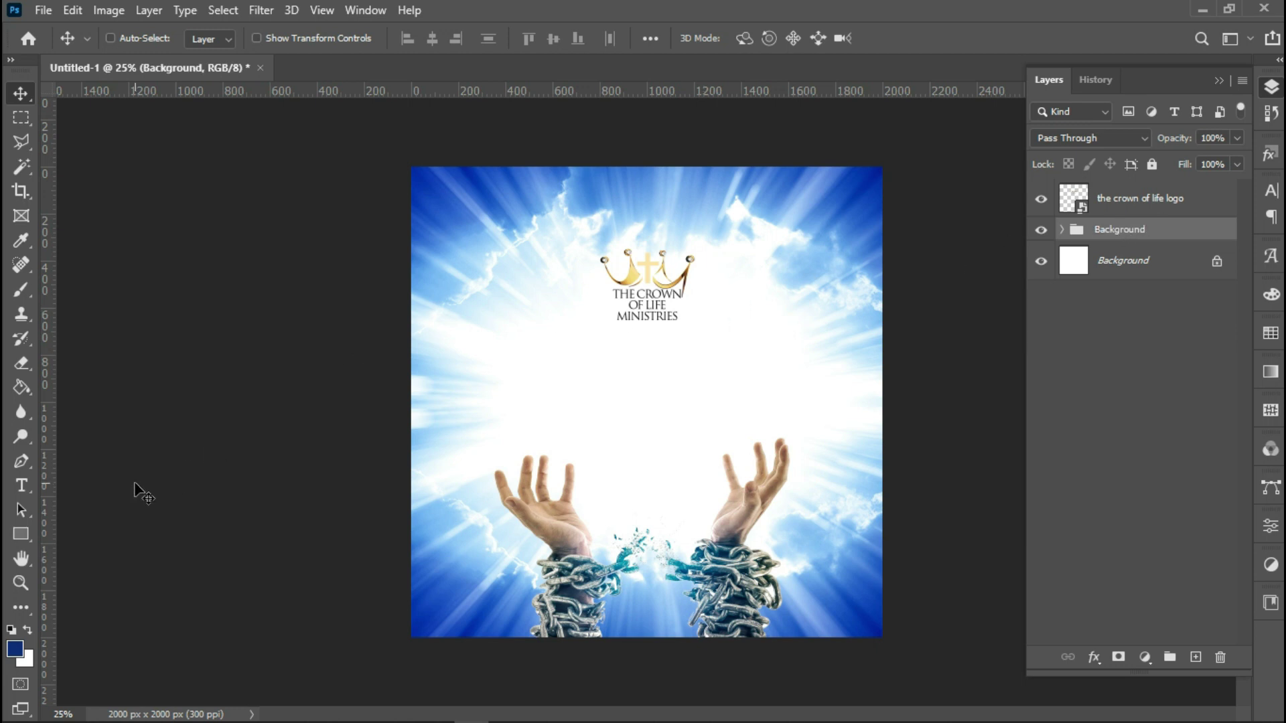
Step: Add a point text line reading Breakthrough in the white area below the logo
left_click(27, 485)
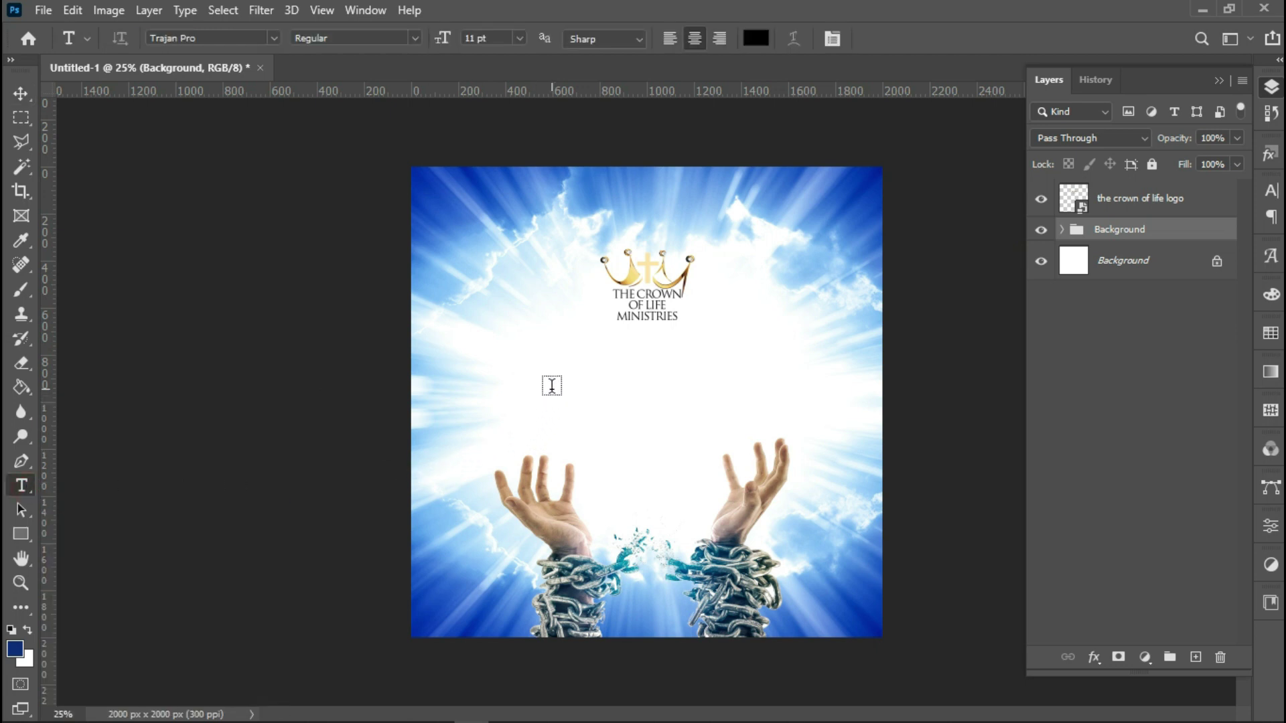
left_click(551, 385)
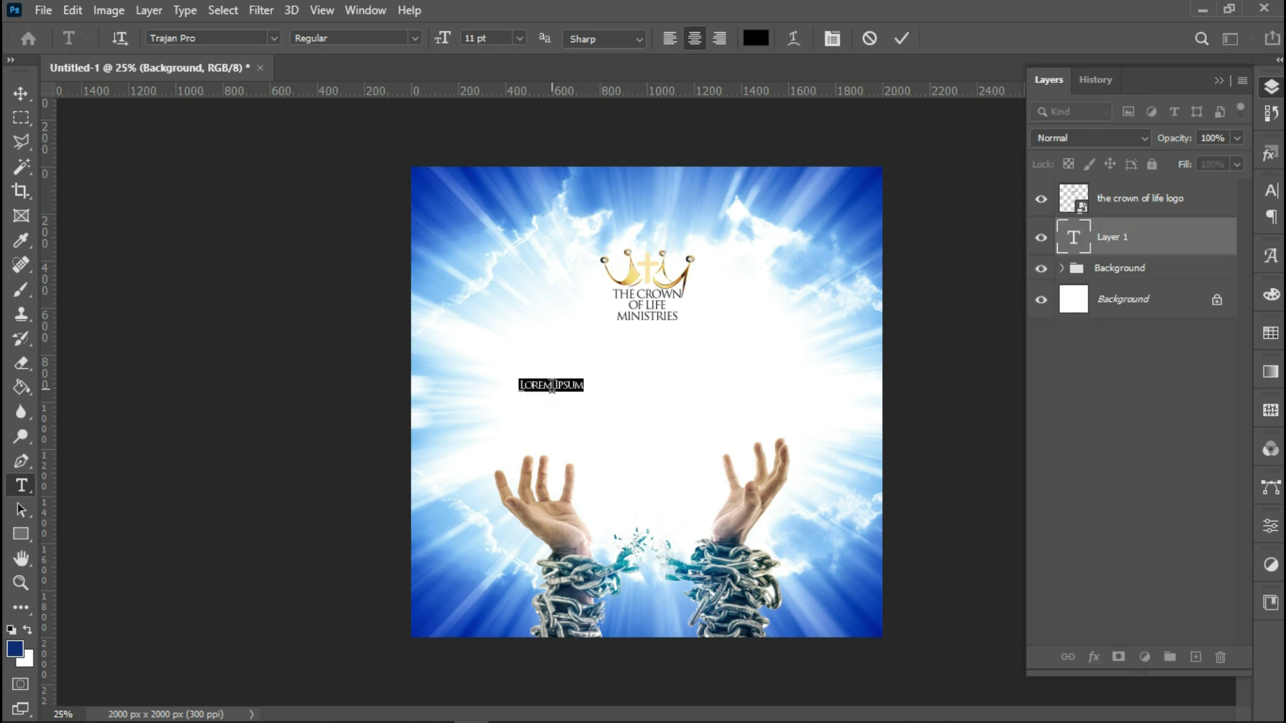
type("BREA")
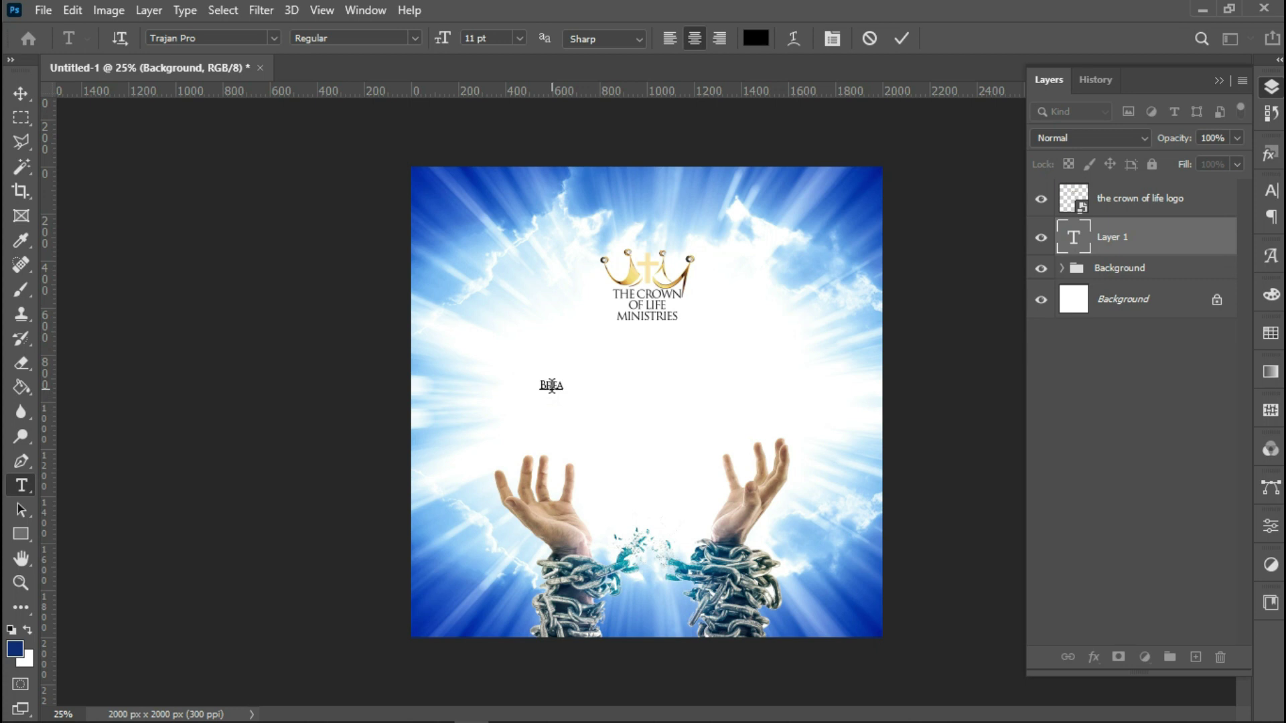
type("KTHROUGH")
Step: Select the whole Breakthrough text and set its font to Morganite ExtraBold Italic
right_click(551, 385)
left_click(578, 27)
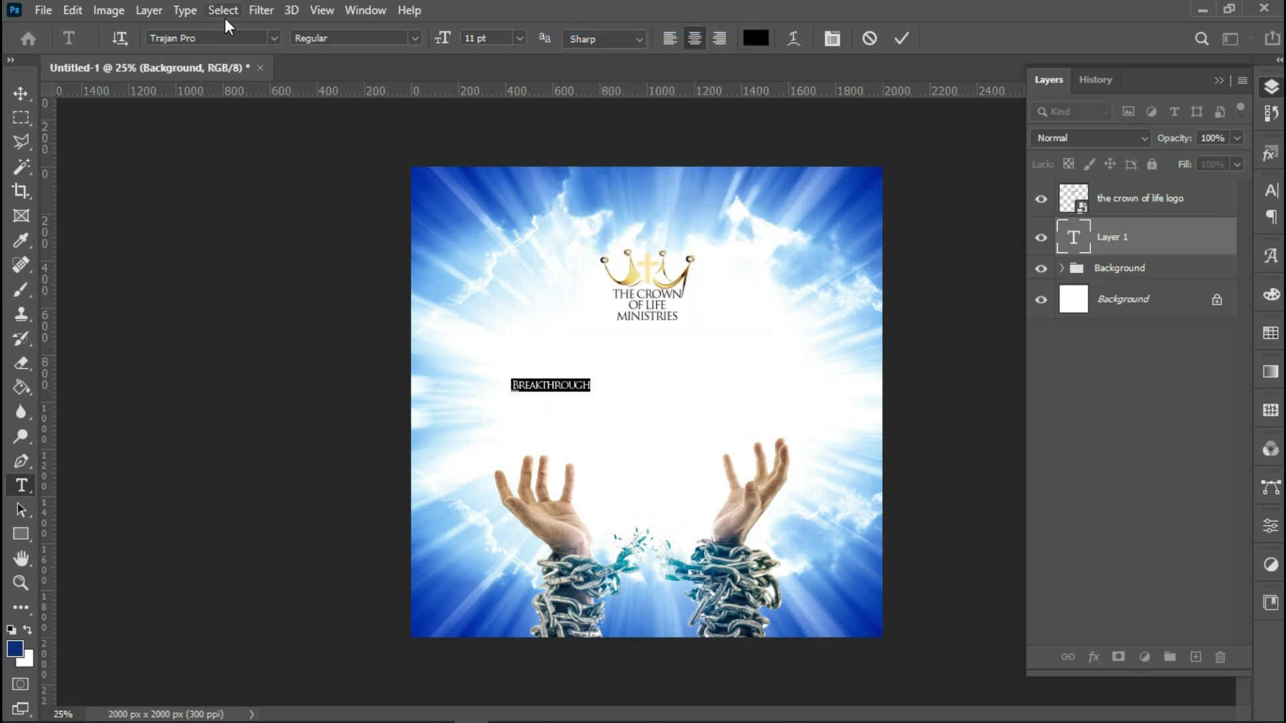
left_click(275, 38)
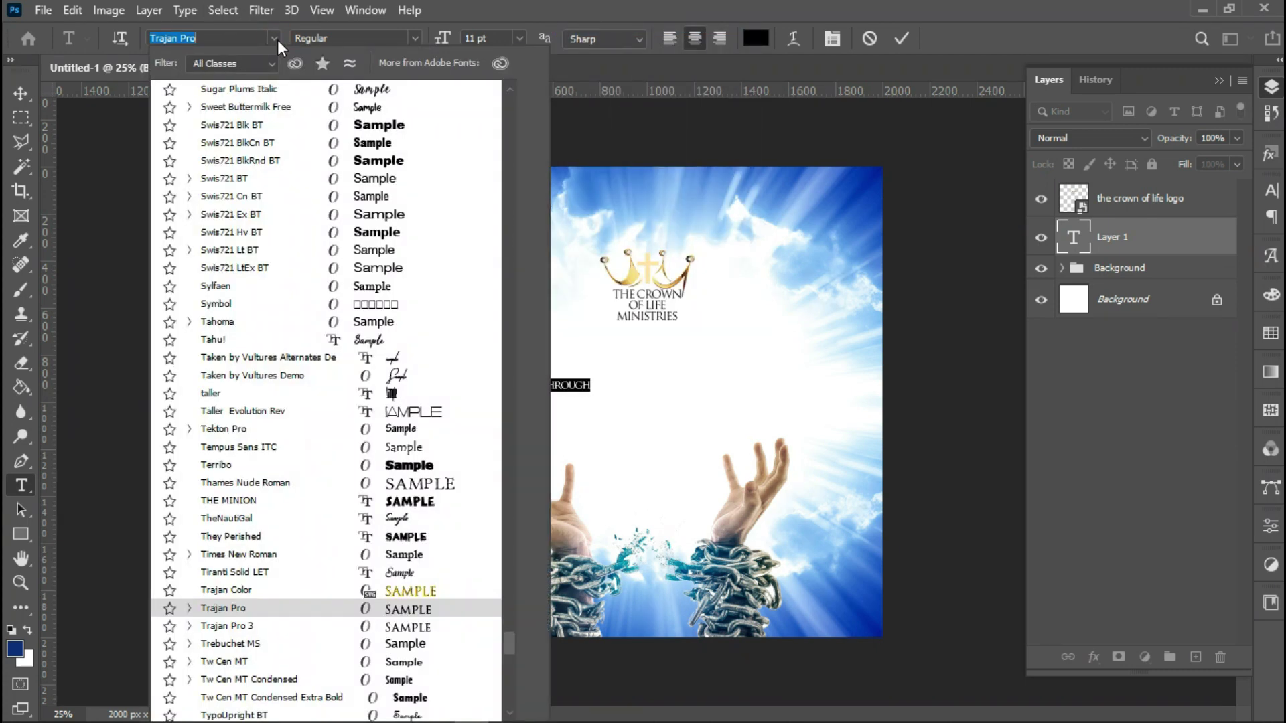
type("morga")
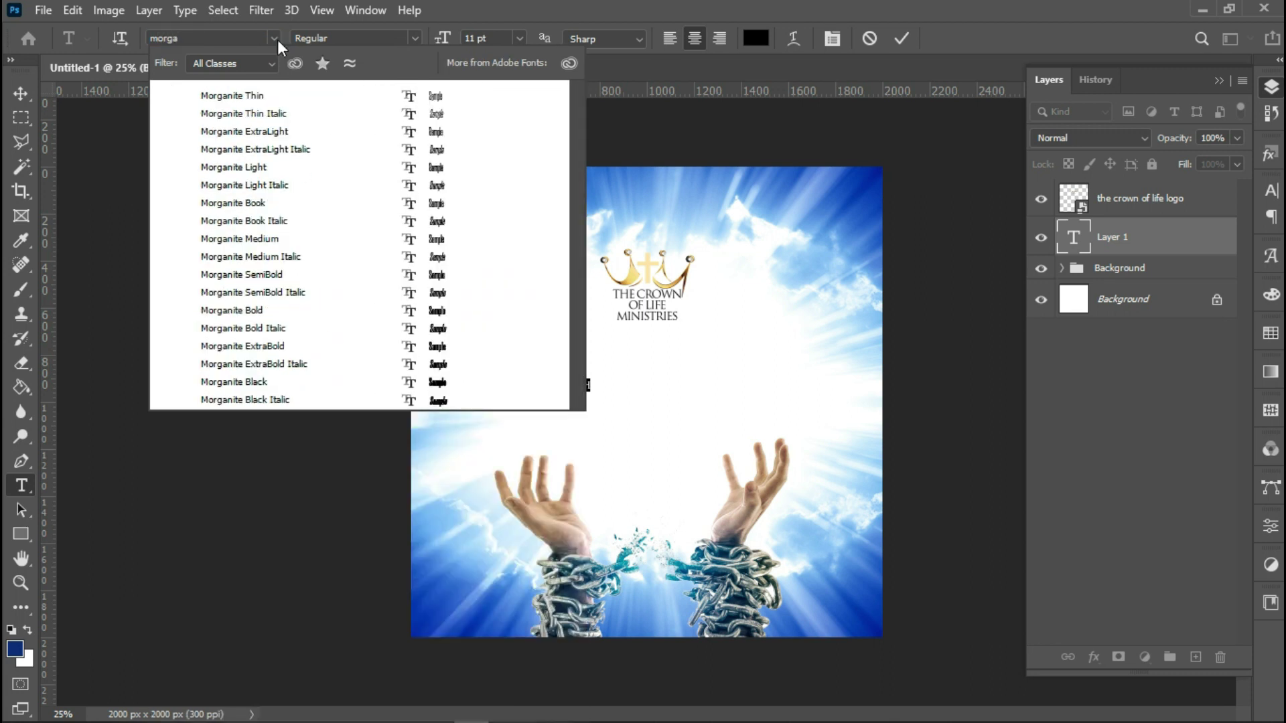
left_click(262, 362)
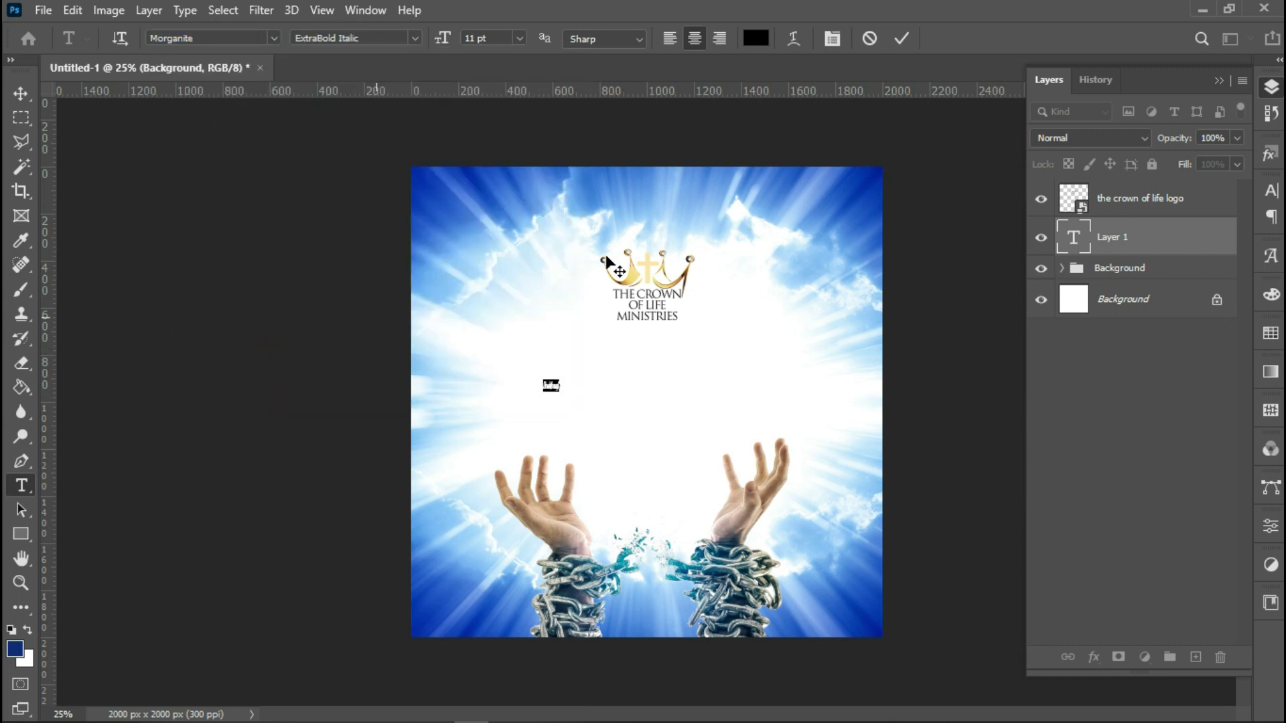
Step: Set the Breakthrough text's tracking to -25 and its font size to 72 pt
left_click(828, 38)
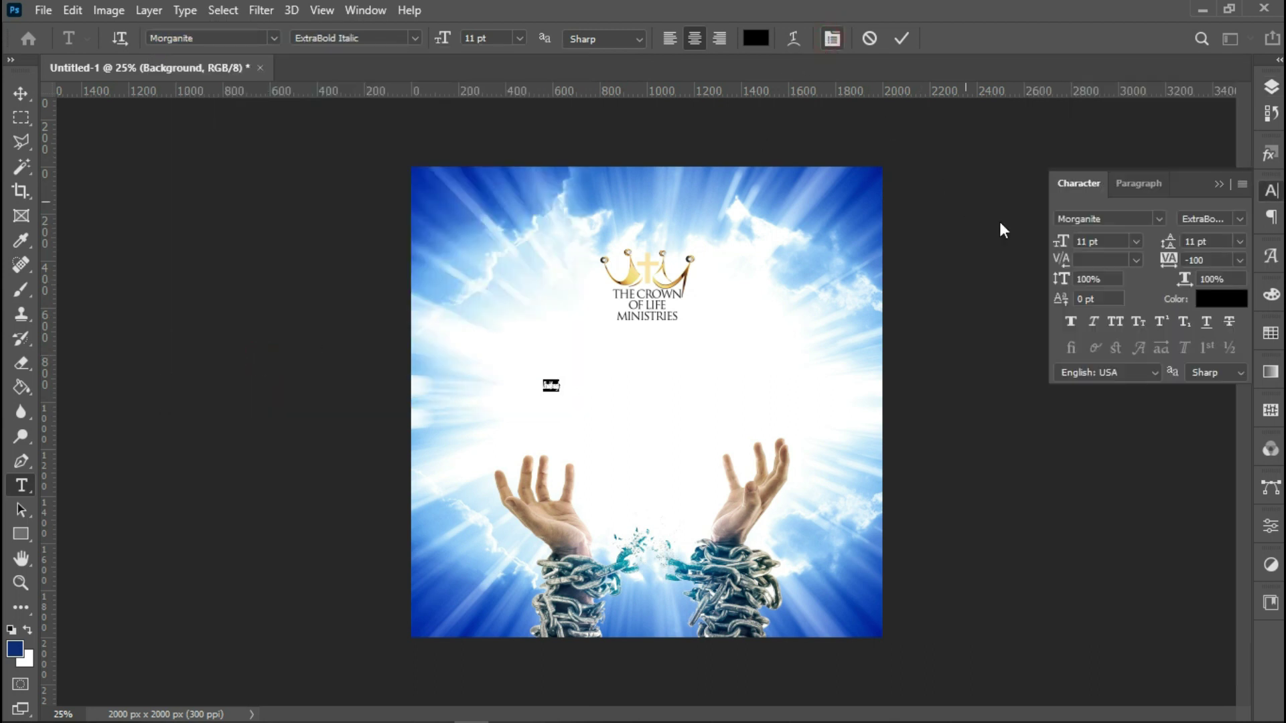
left_click(1237, 260)
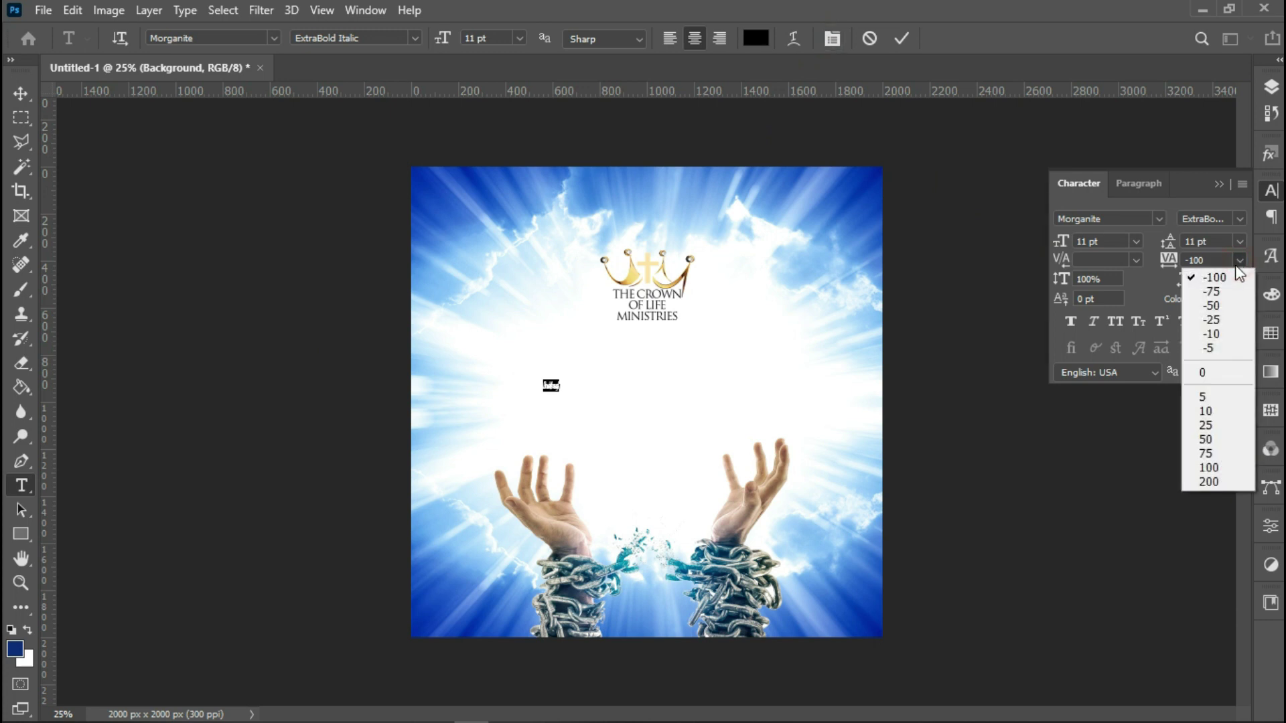
left_click(1213, 323)
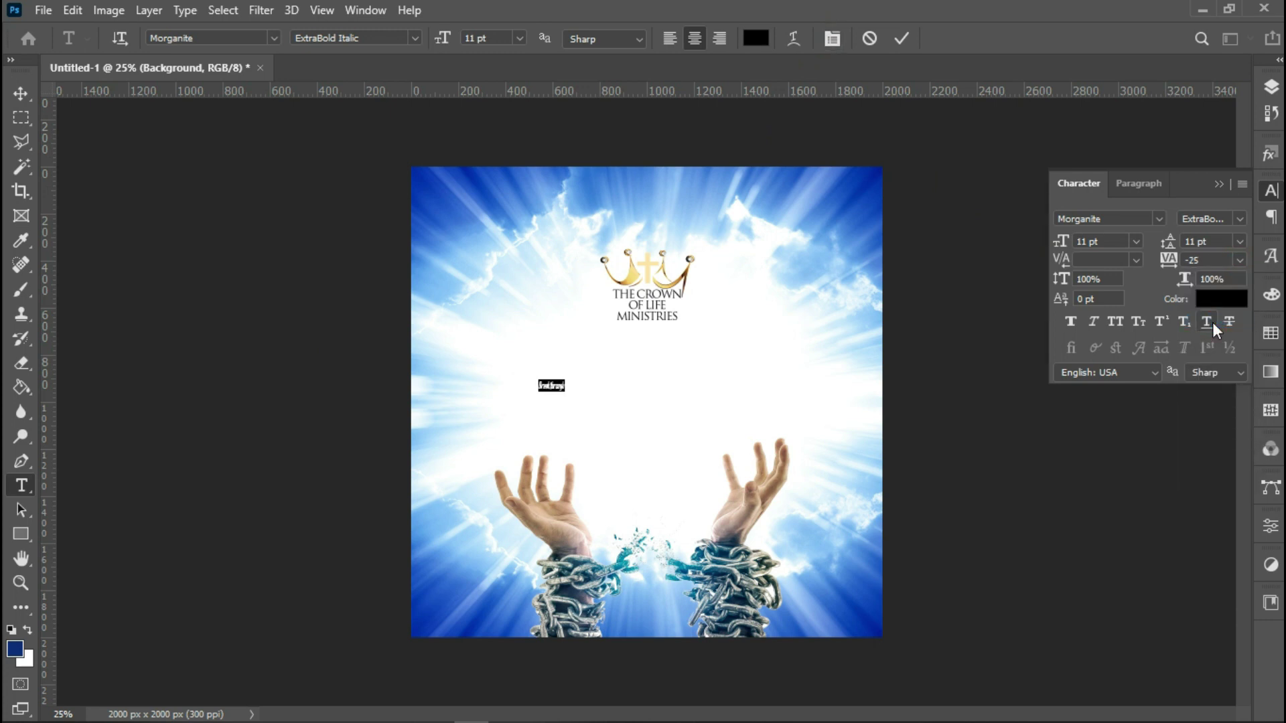
left_click(520, 38)
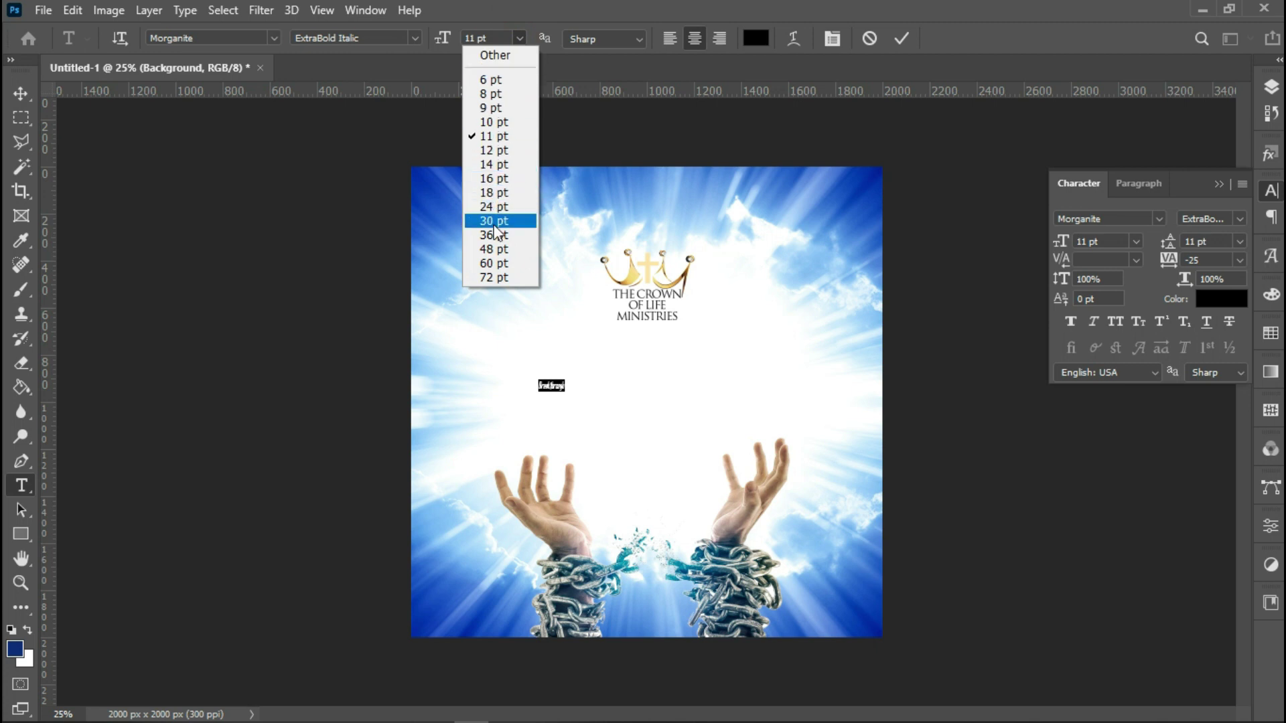
left_click(495, 223)
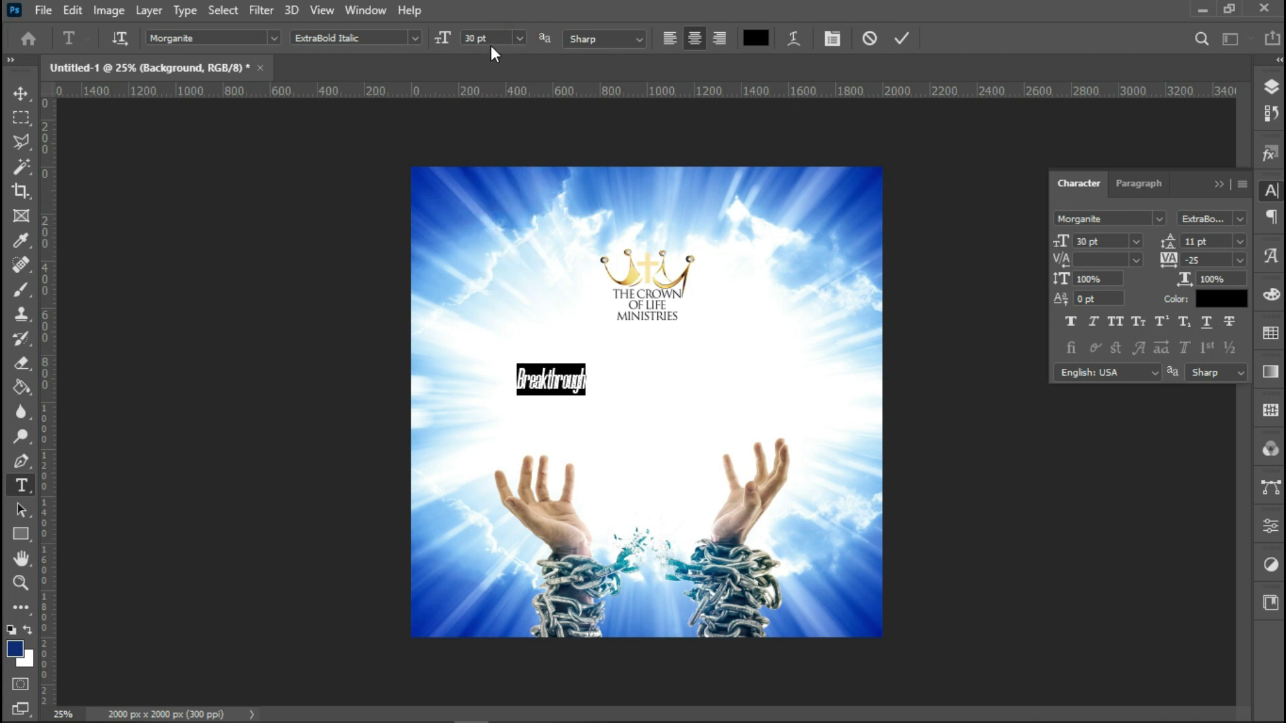
left_click(520, 37)
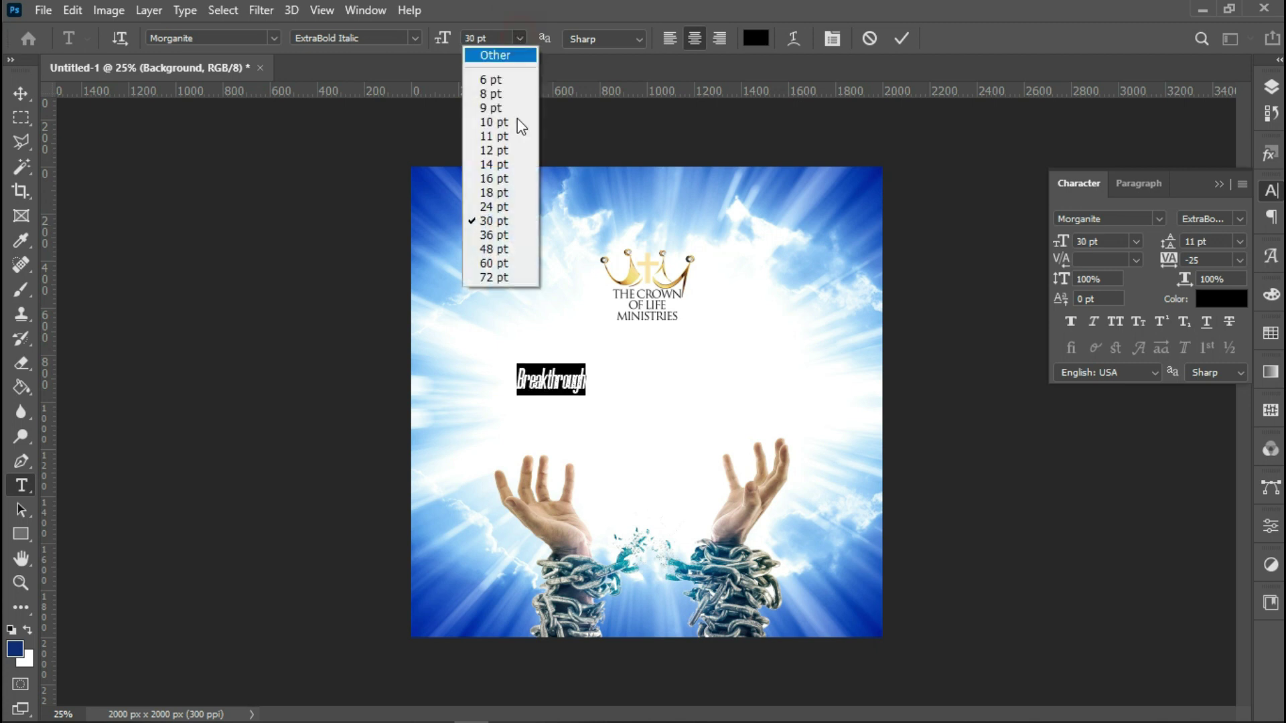
left_click(488, 278)
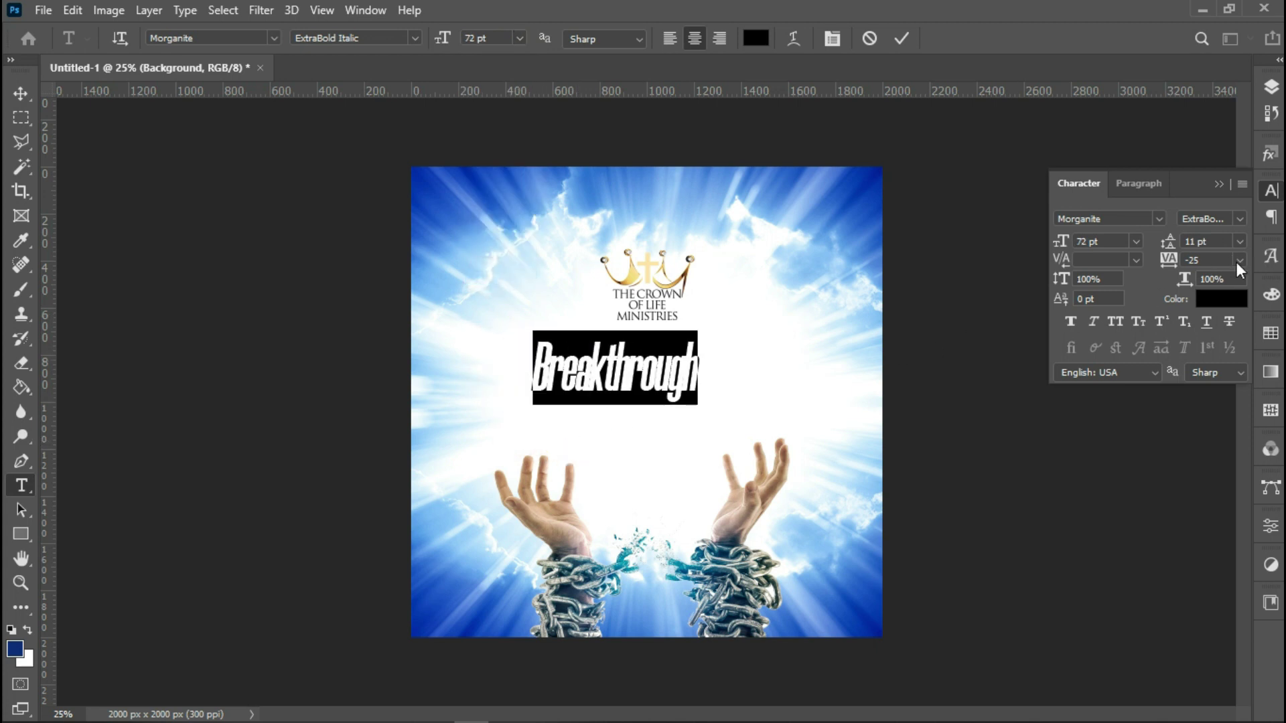
Step: Loosen the Breakthrough text's tracking through -15 and -10 to -5, then commit the text
left_click(1192, 261)
type("-1")
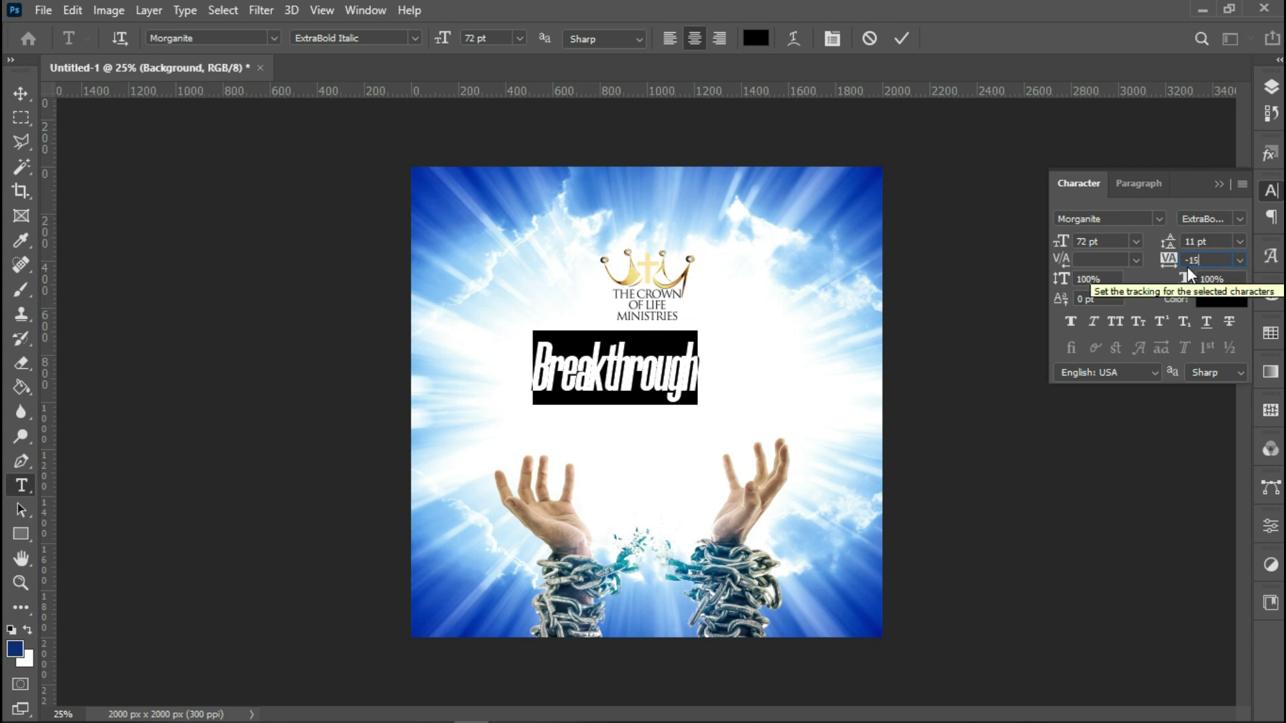
key("Return")
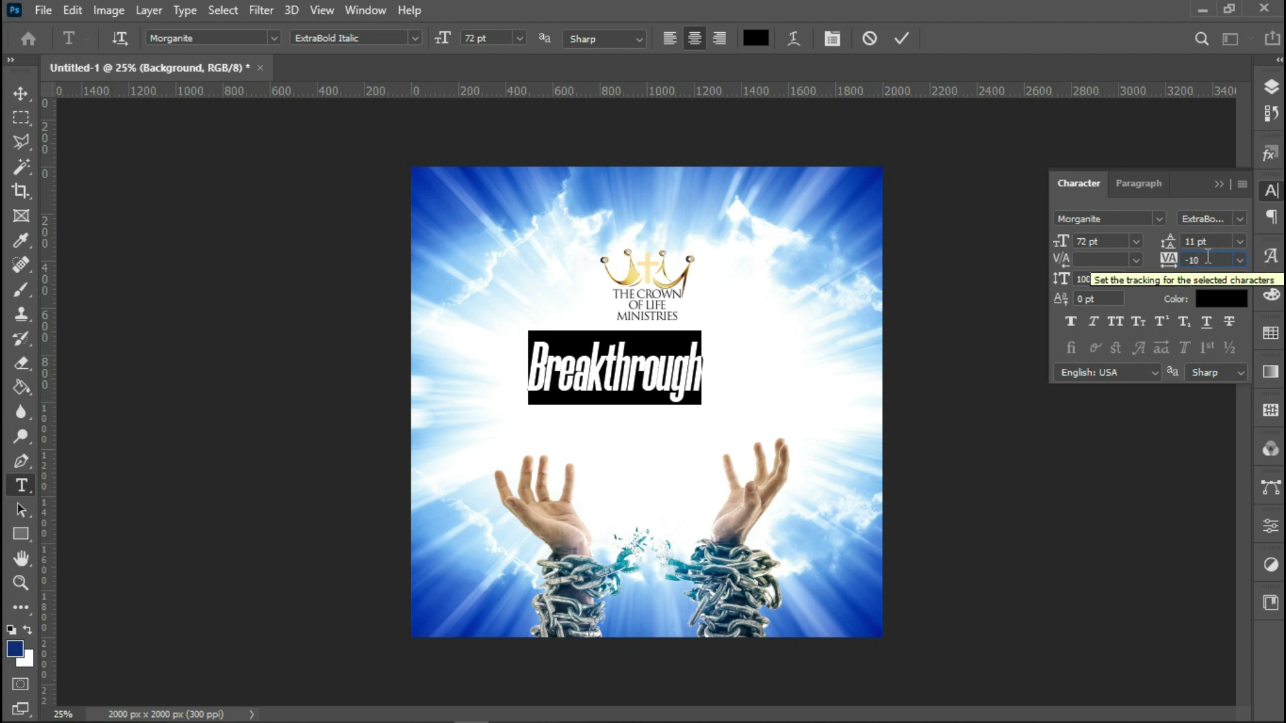
key("Return")
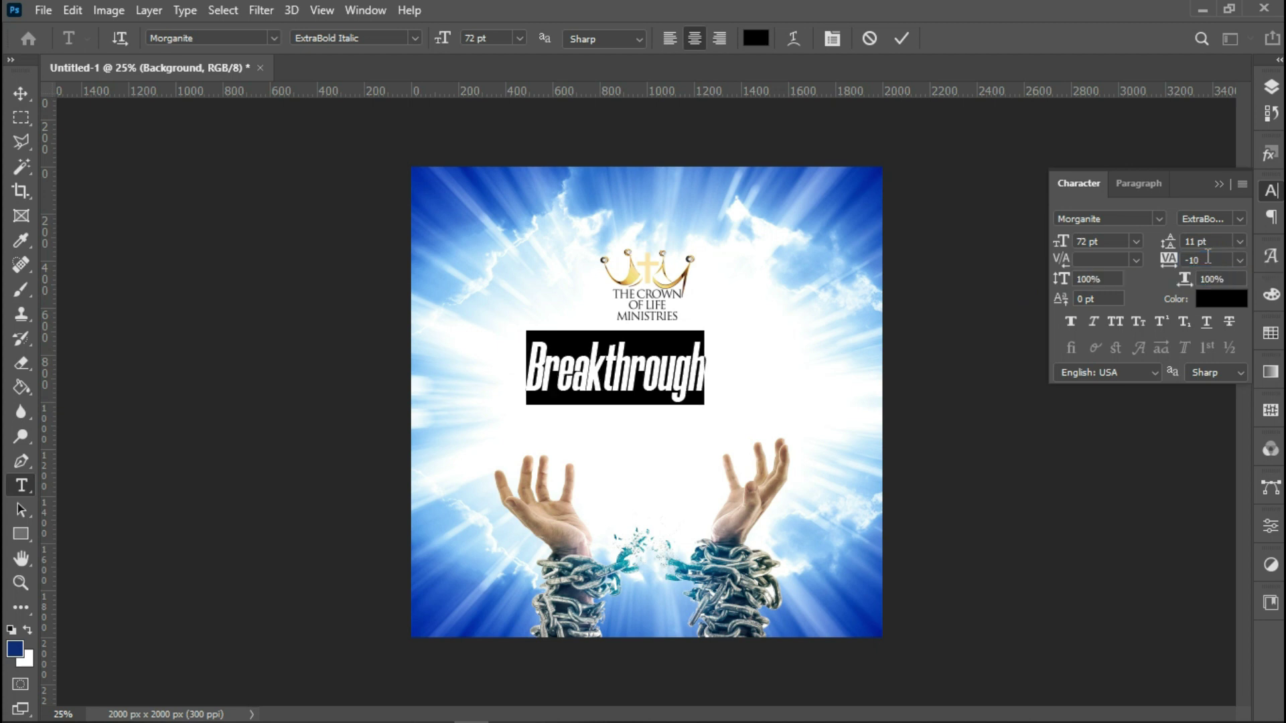
key("BackSpace")
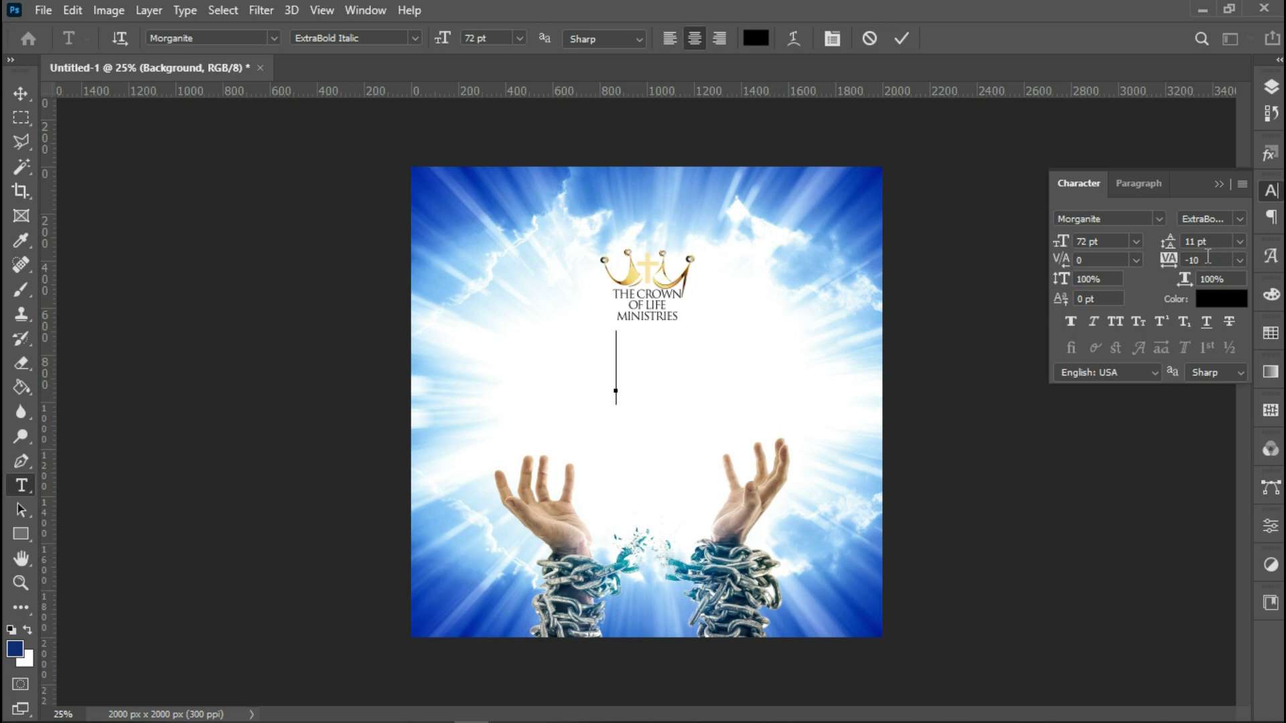
key("ctrl+z")
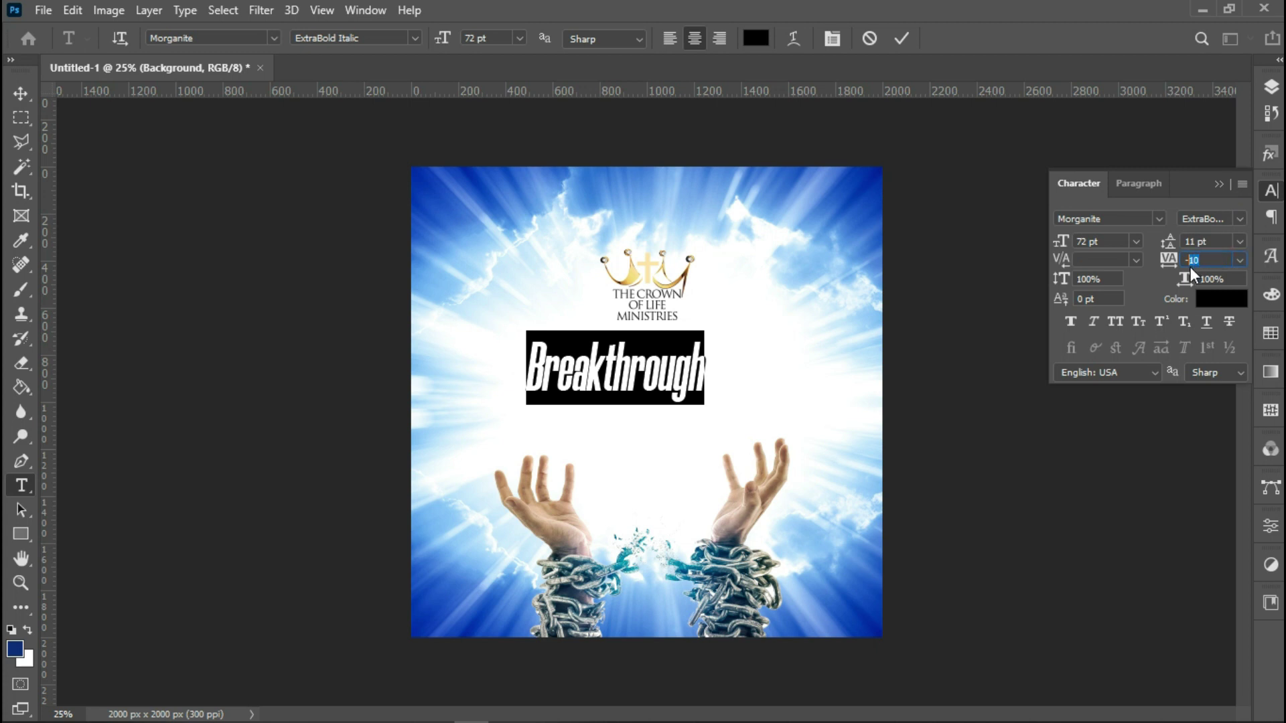
type("-5")
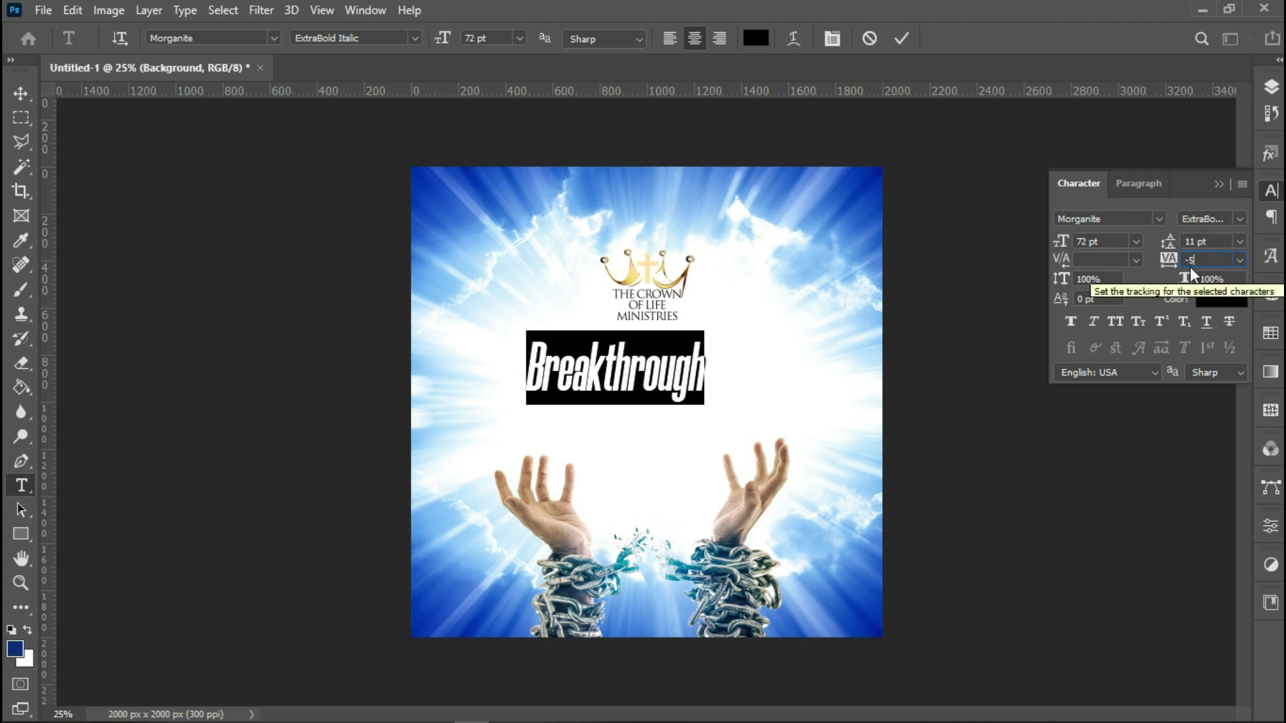
key("Return")
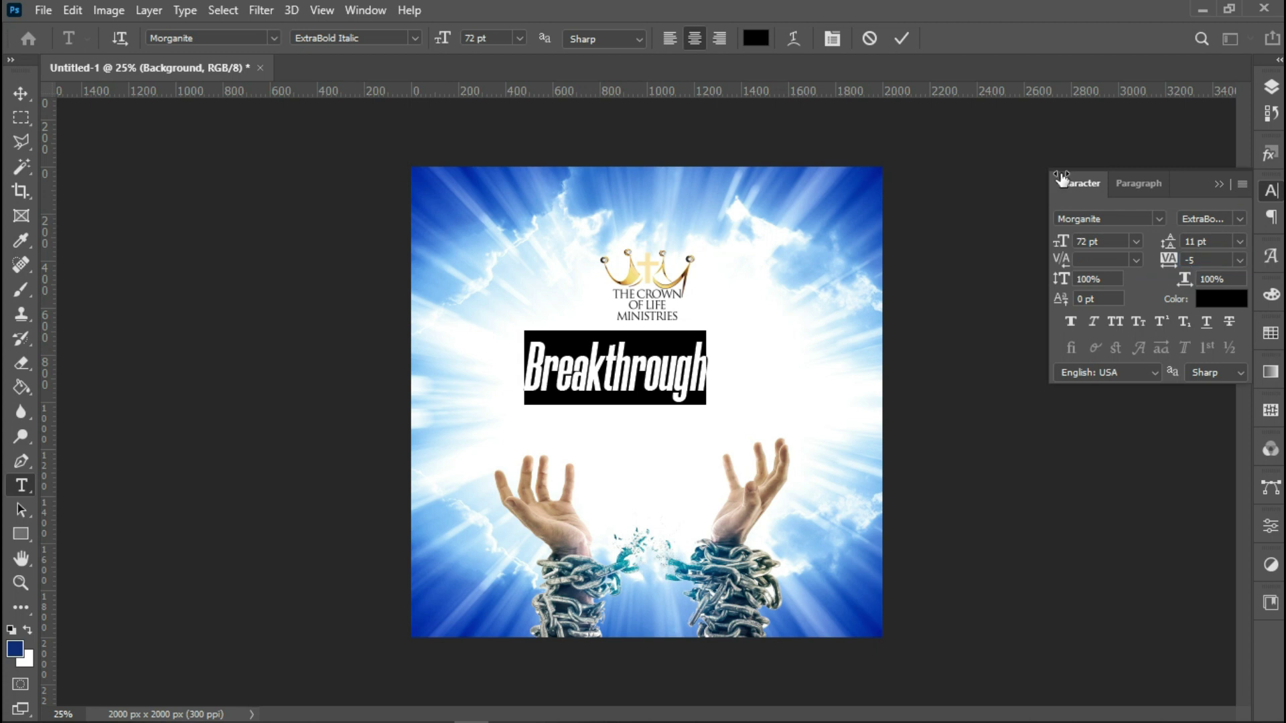
left_click(909, 42)
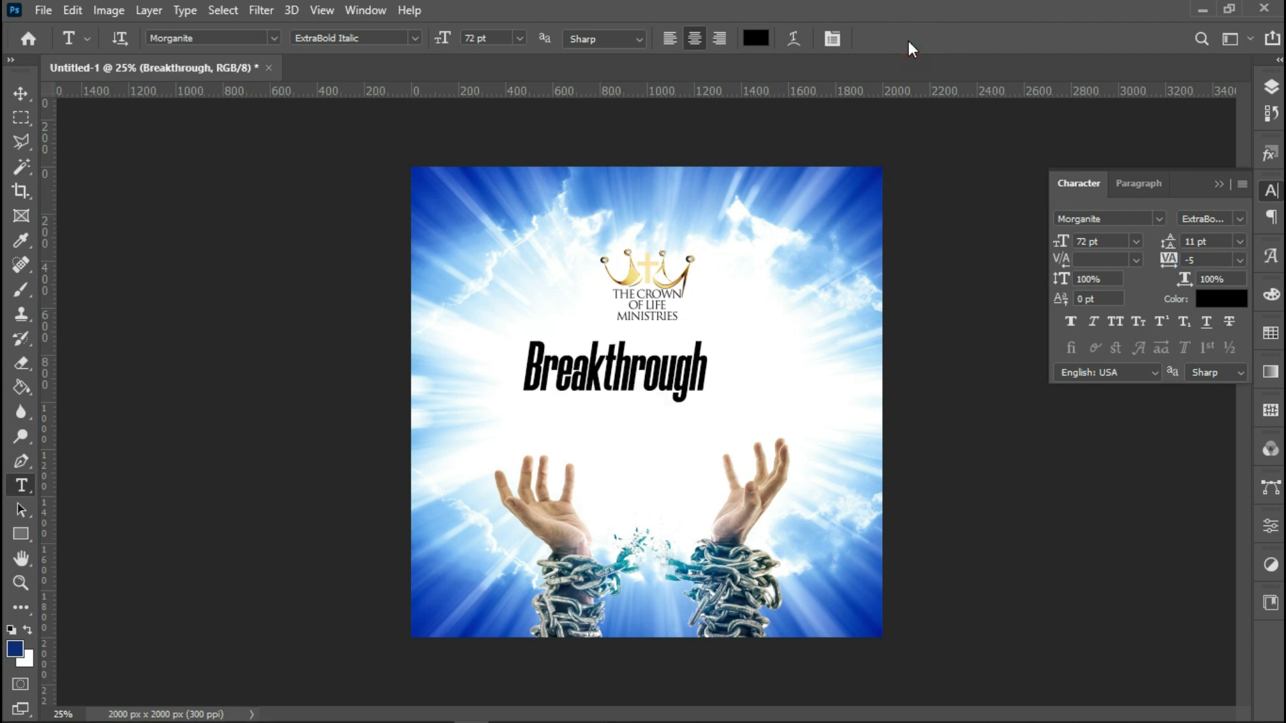
Step: Center the Breakthrough text horizontally on the canvas and scale it proportionally from its center to 127.21%
key("ctrl+a")
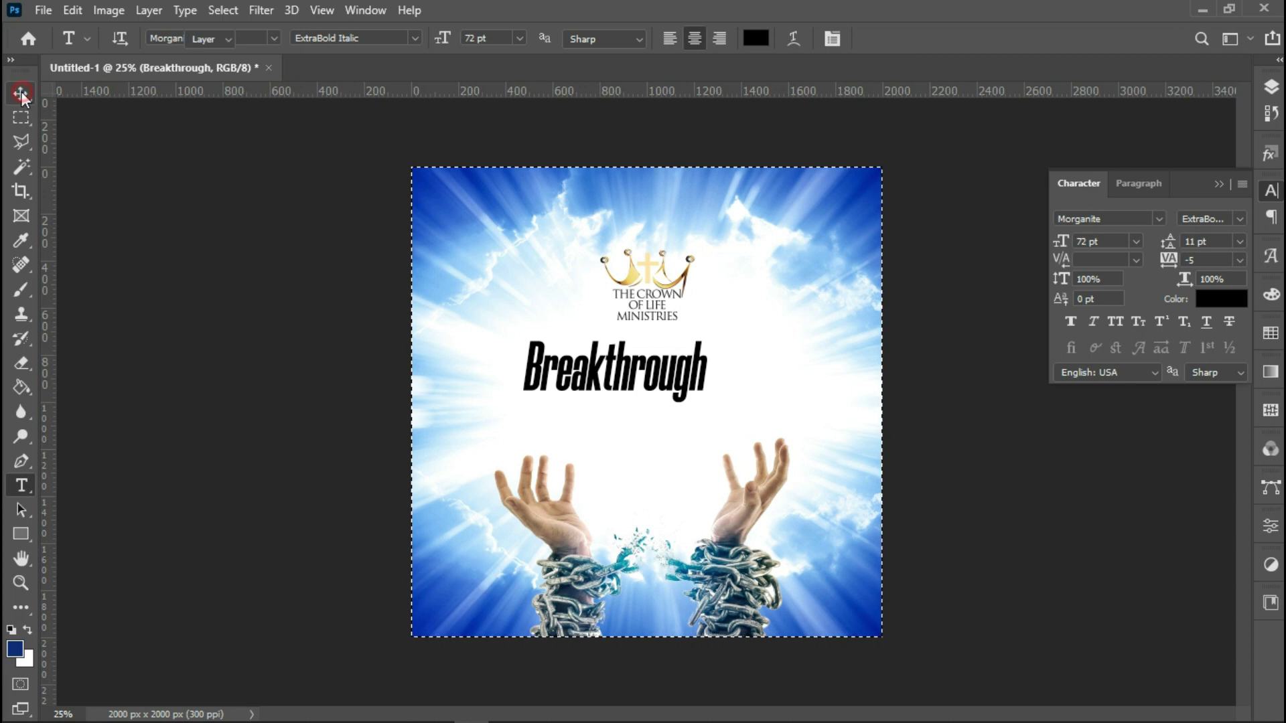
left_click(21, 93)
left_click(434, 39)
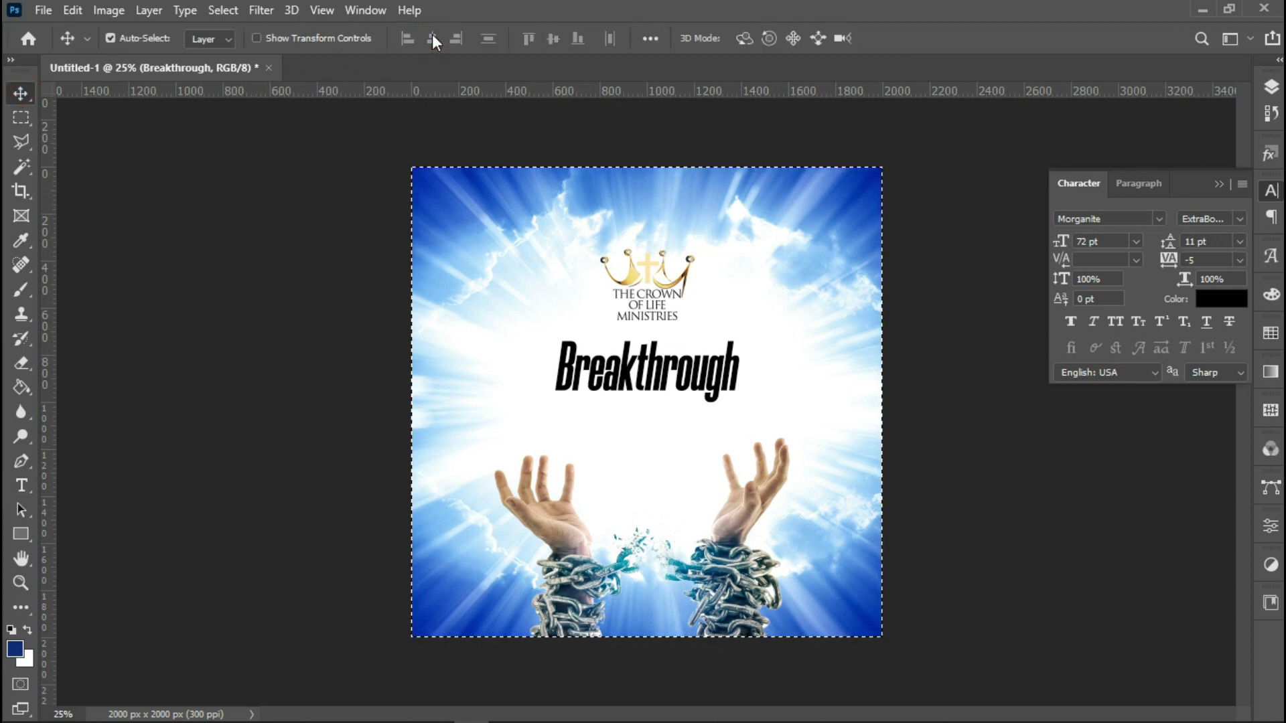
key("ctrl+t")
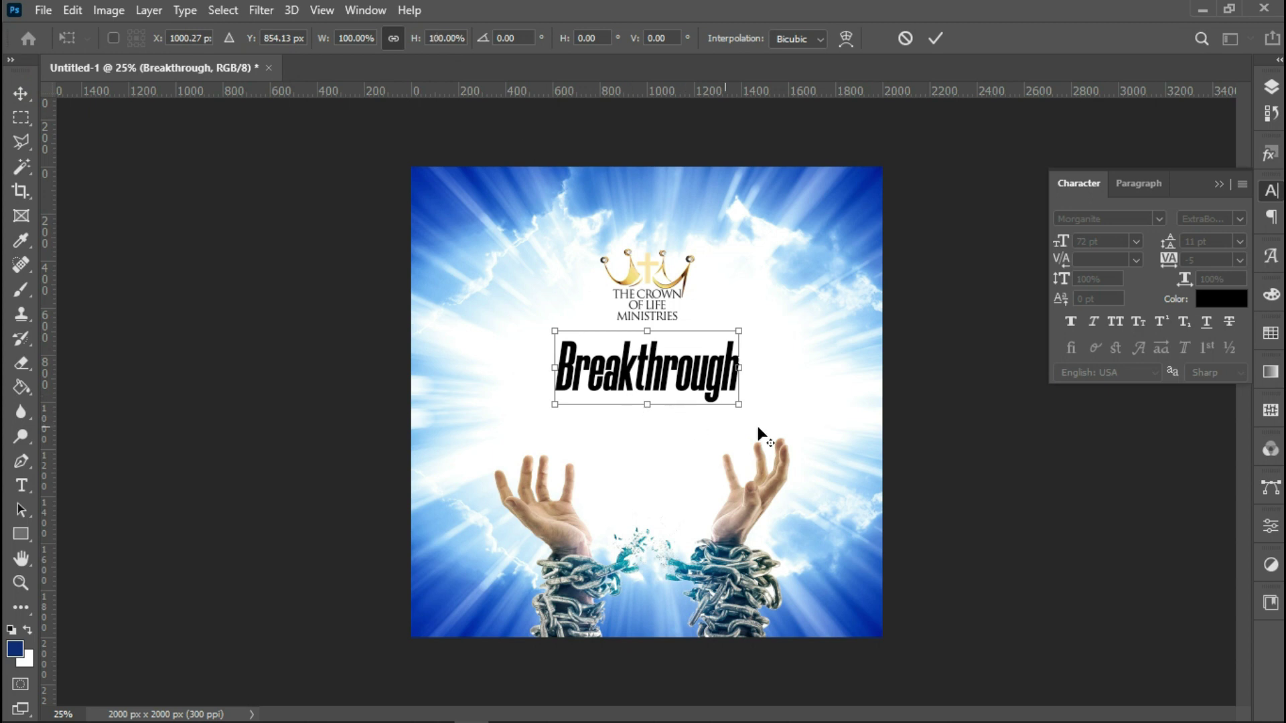
left_click_drag(740, 406, 768, 426)
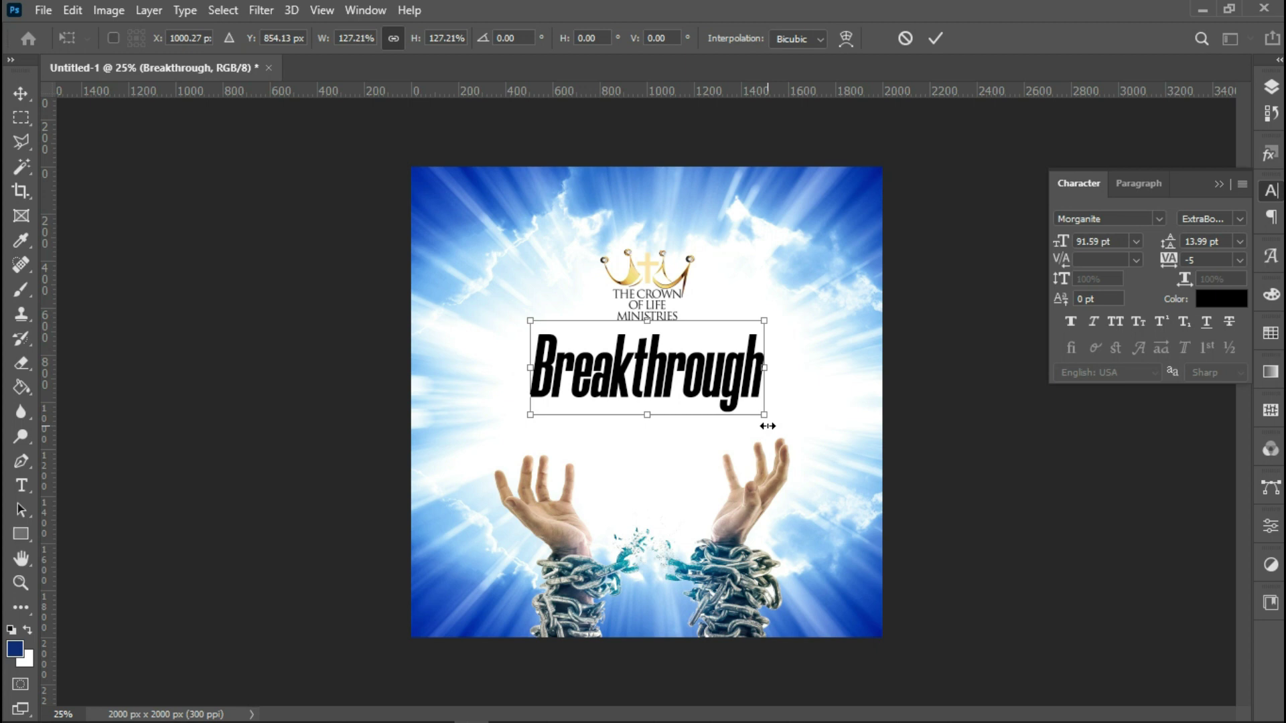
key("Return")
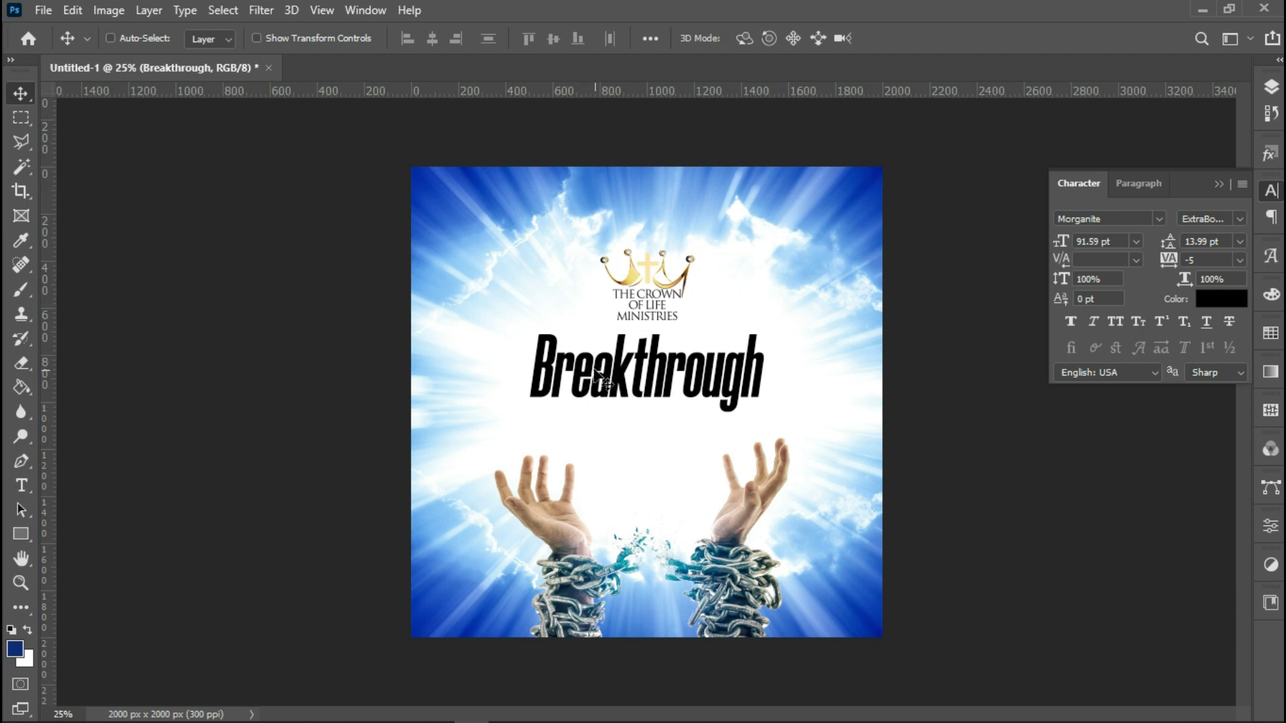
Step: Paste the copied blue Gradient Overlay layer style onto the Breakthrough text layer
left_click(1271, 87)
right_click(1149, 249)
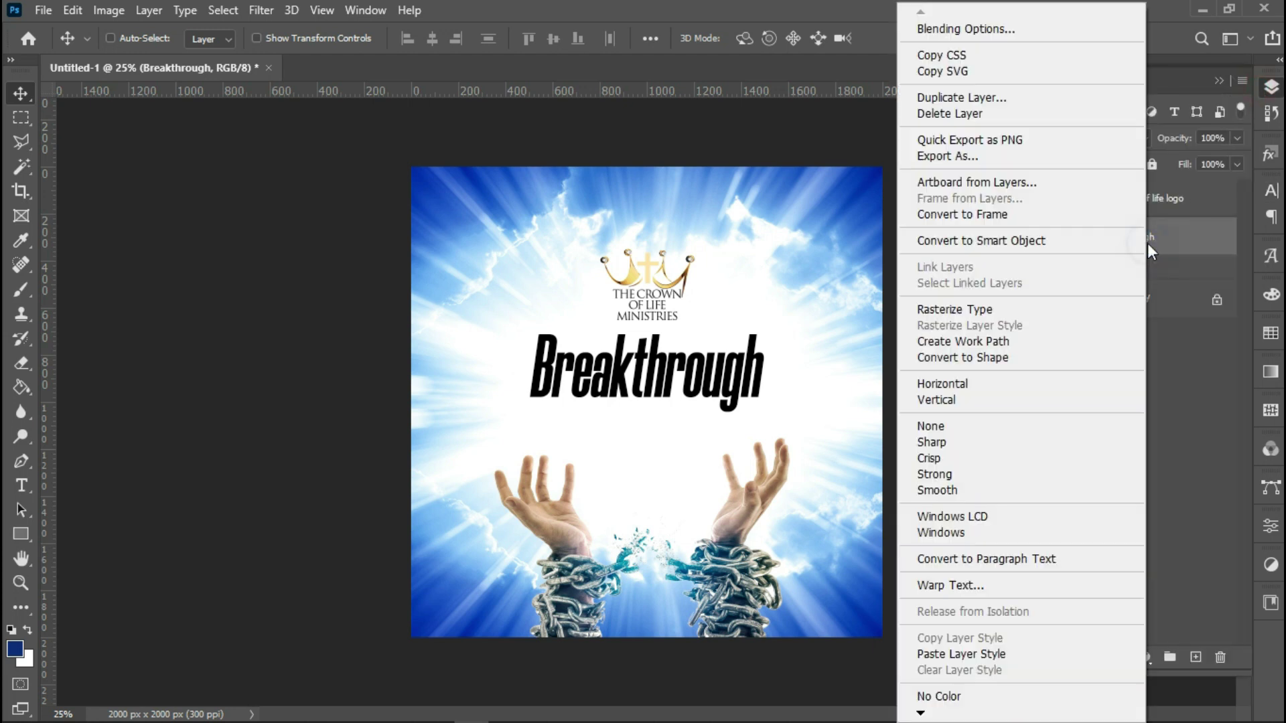
left_click(1175, 248)
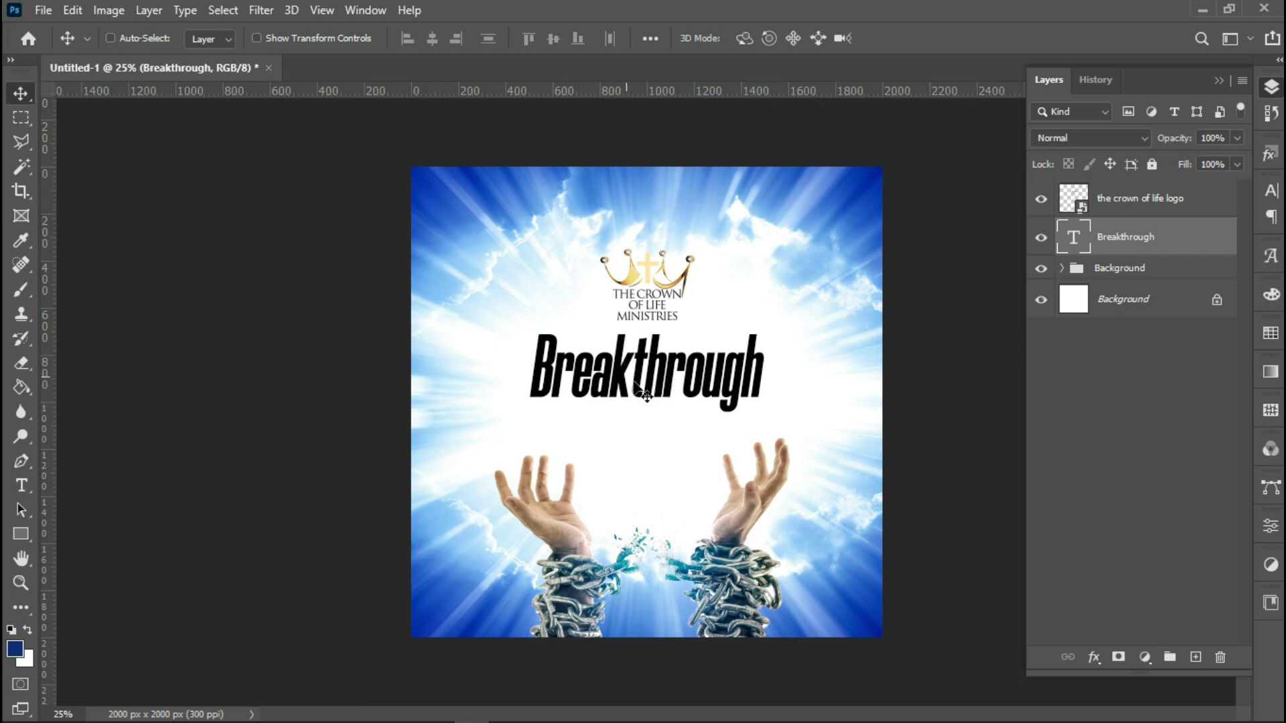
right_click(1109, 243)
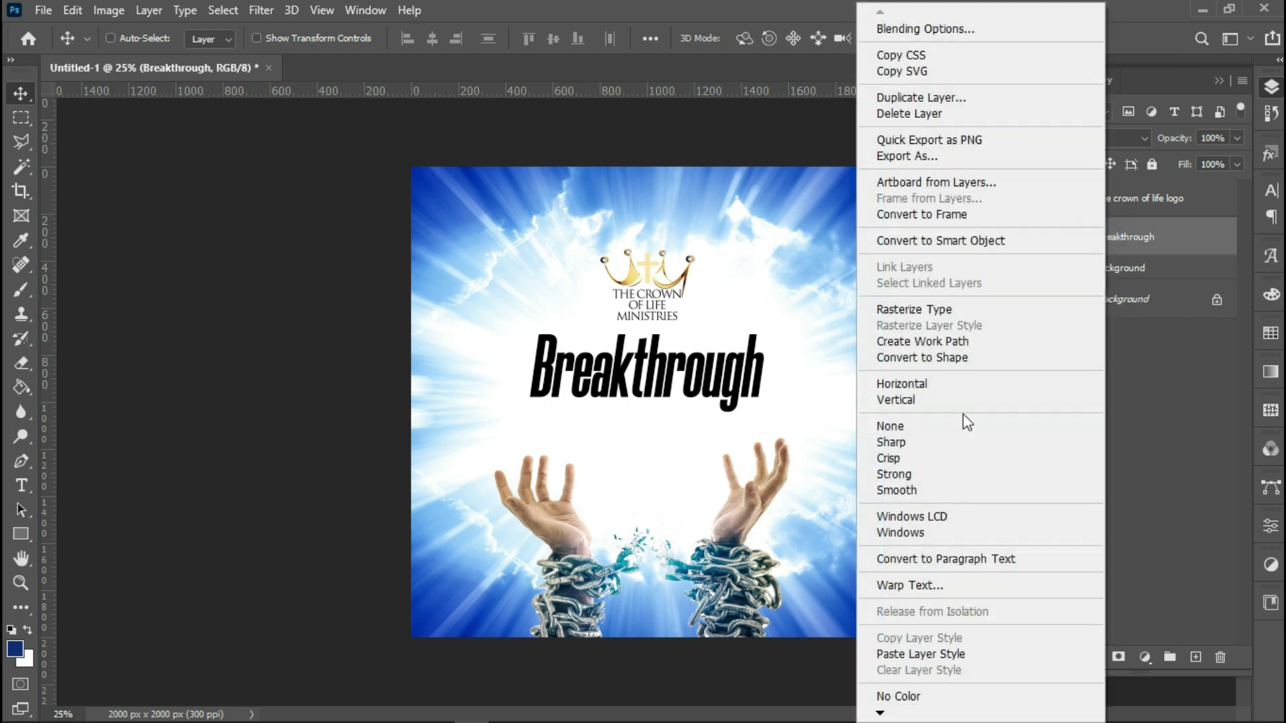
left_click(931, 654)
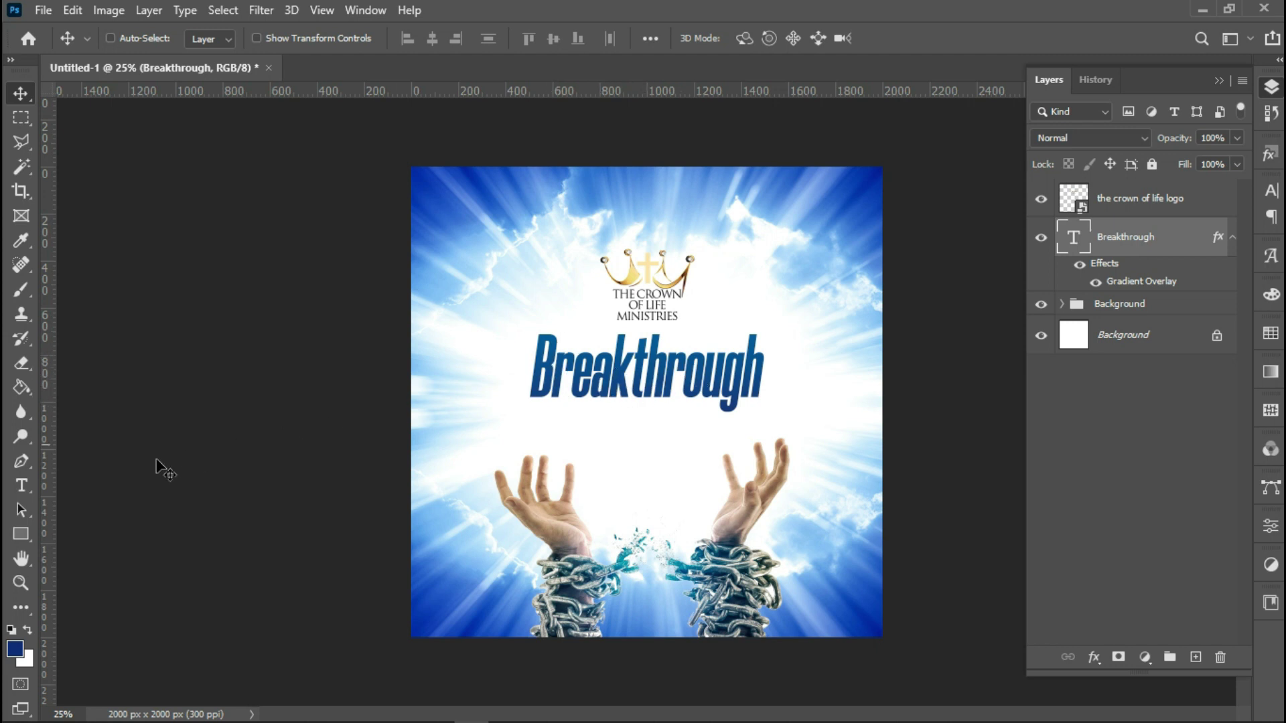
Step: Add a new horizontal text line reading "Service" below and left of the Breakthrough title
left_click(21, 486)
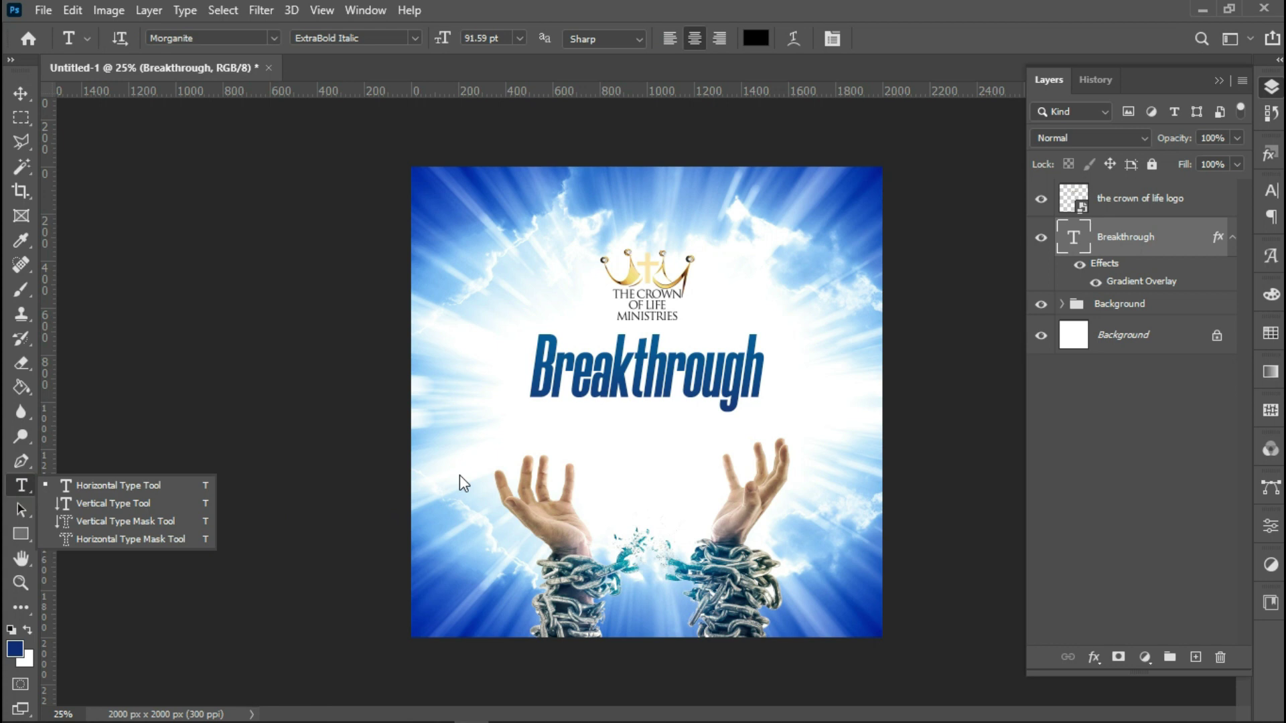
left_click(487, 437)
type("S")
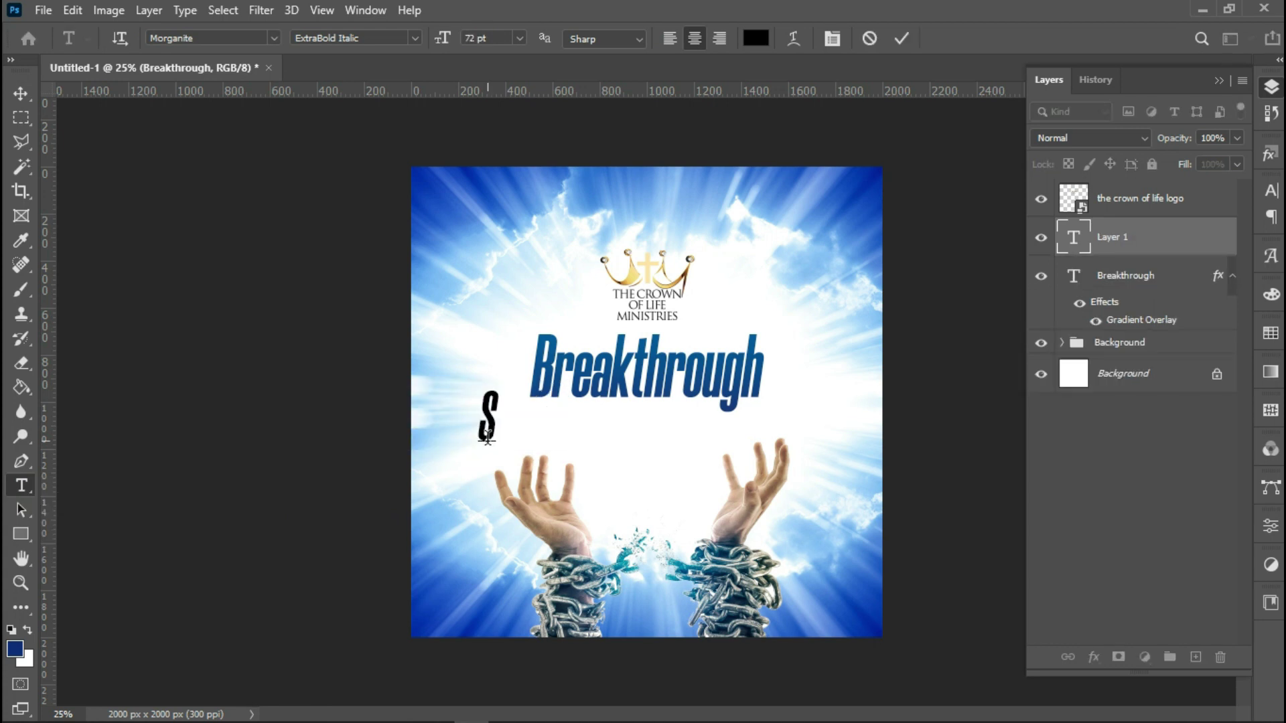
type("erv")
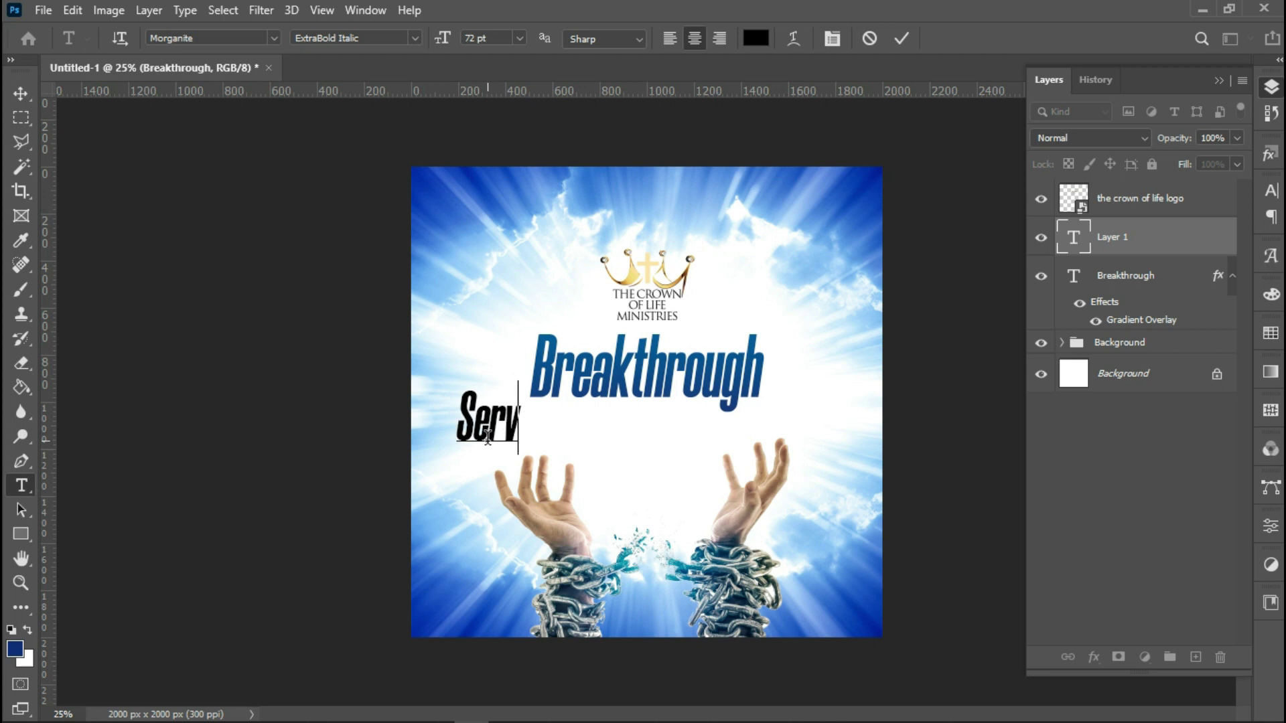
type("ice")
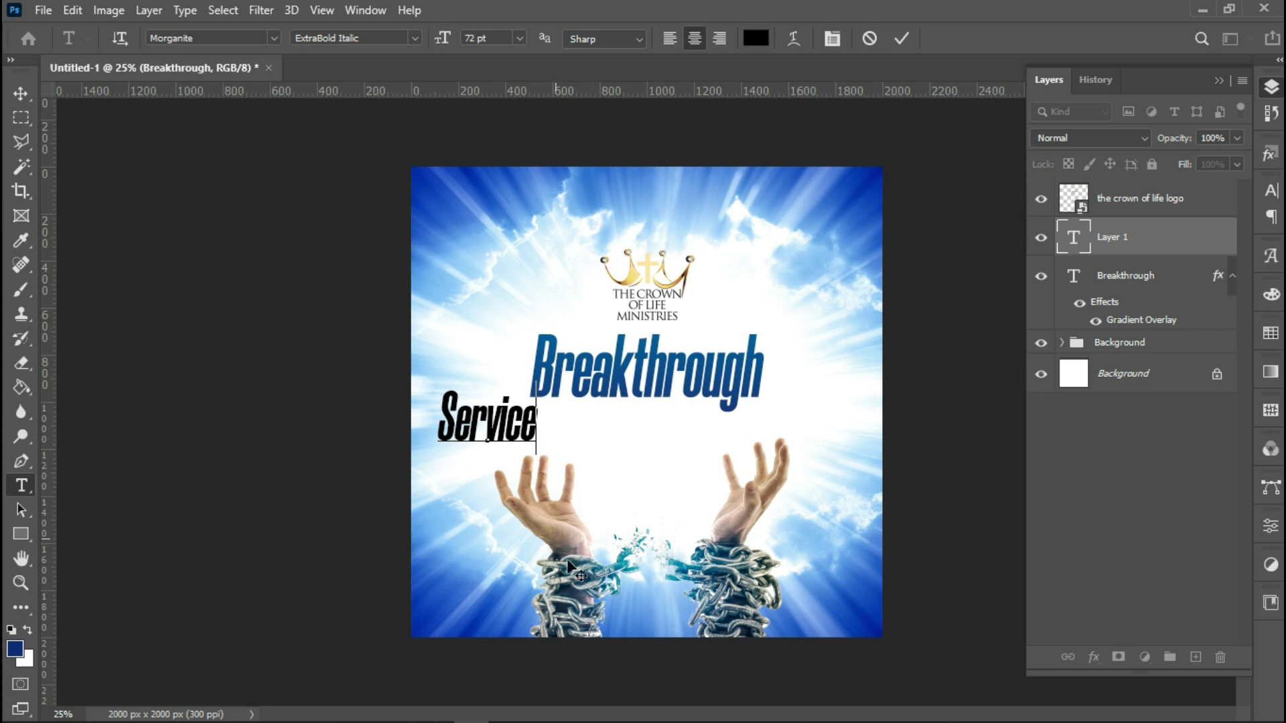
Step: Select the whole Service text, set its font to Better Grade Regular, and commit the text
right_click(462, 431)
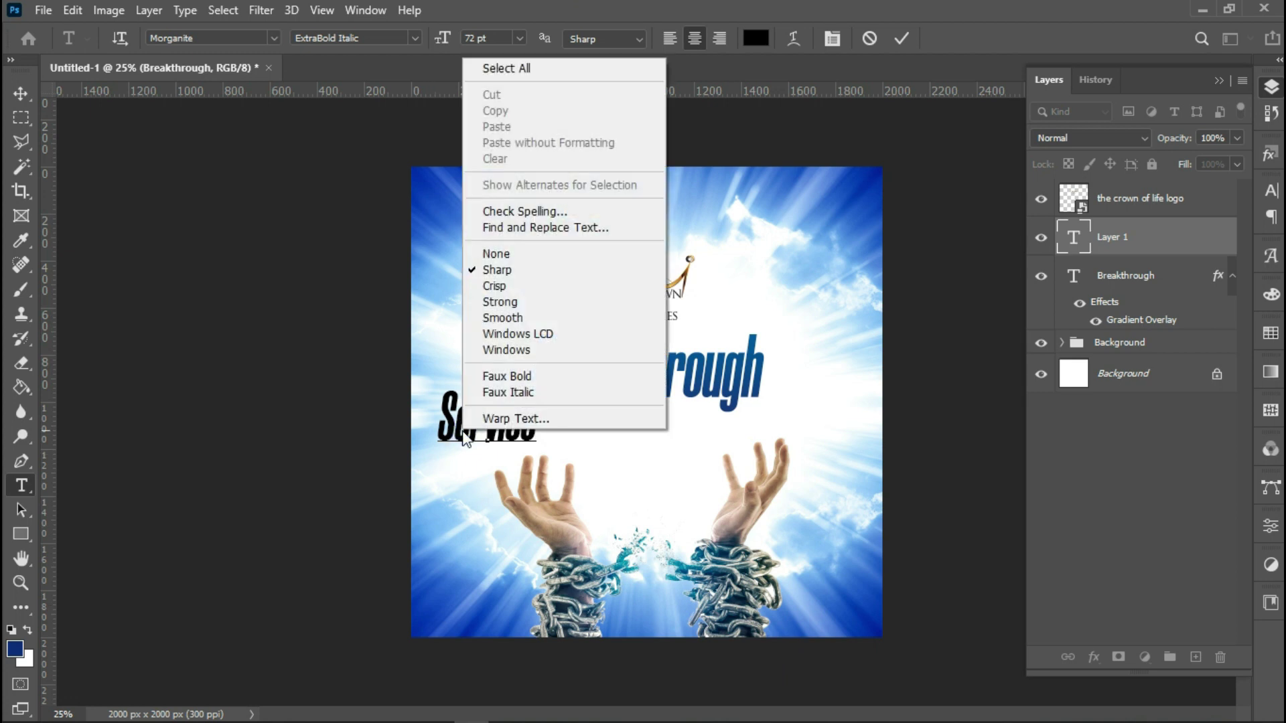
left_click(533, 71)
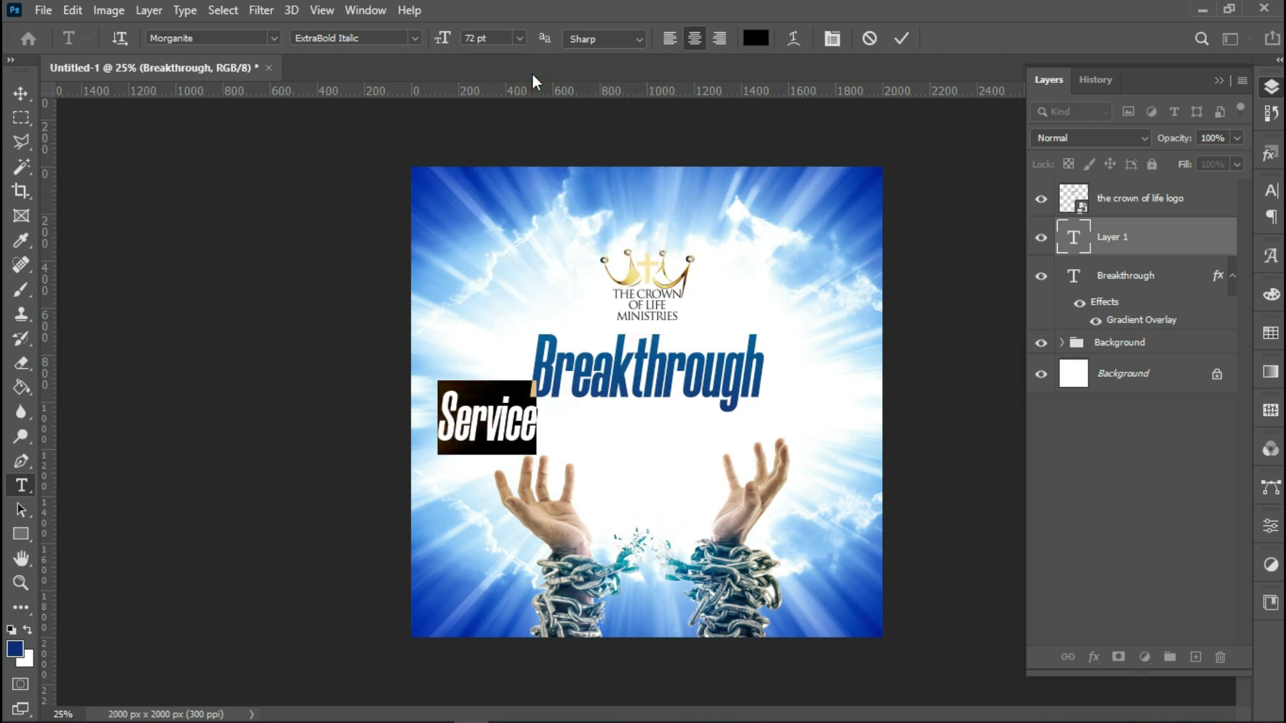
left_click(203, 39)
type("better")
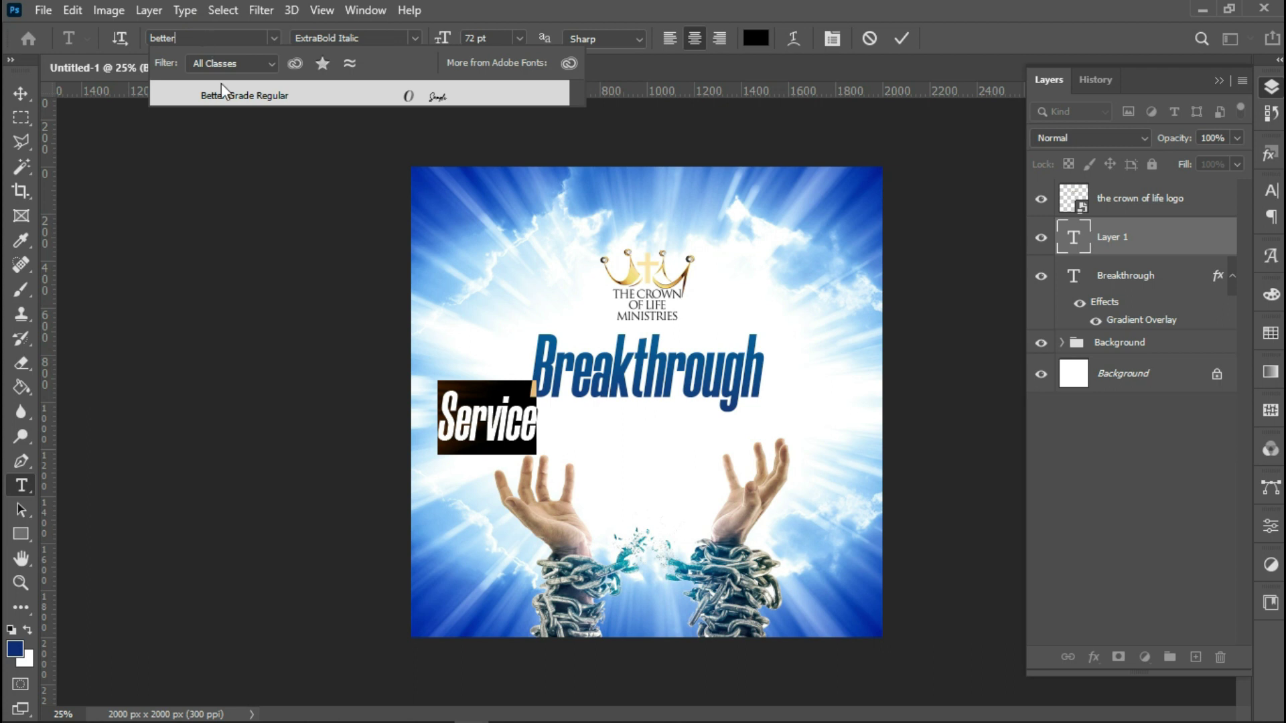
left_click(239, 91)
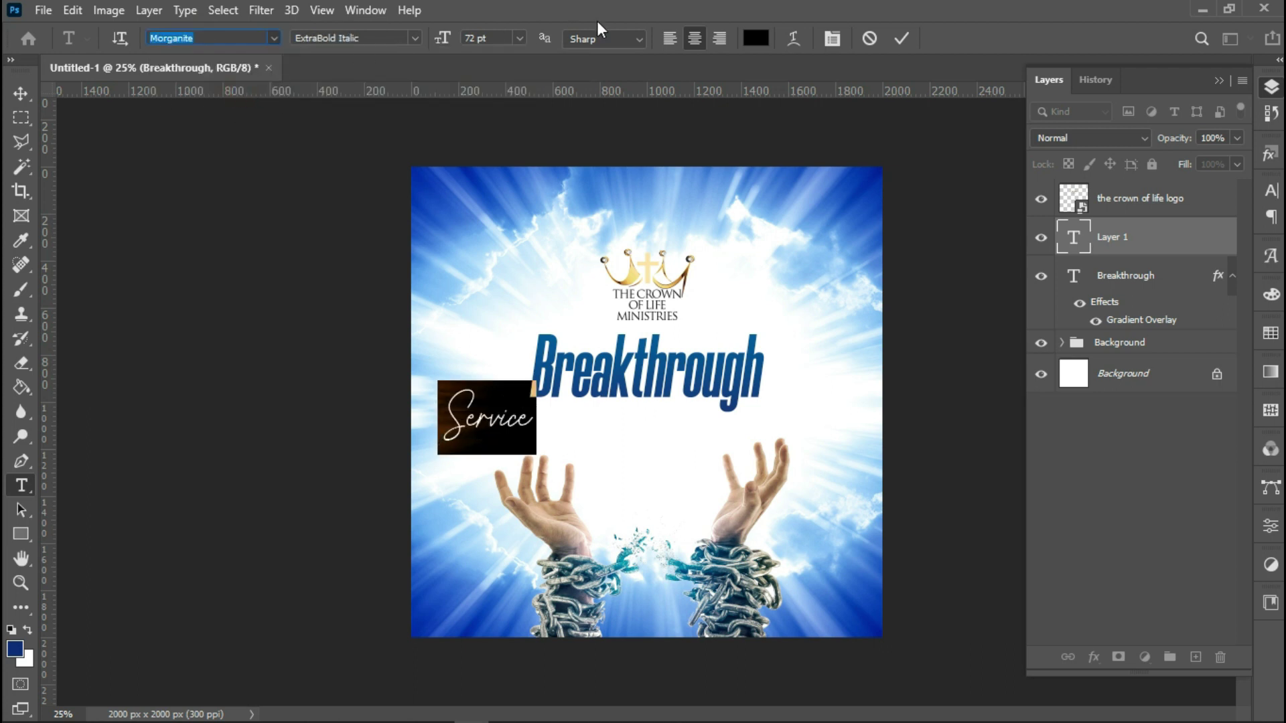
left_click(903, 39)
Step: Center the Service text horizontally on the canvas and scale it proportionally from its center to 141.70%
key("ctrl+a")
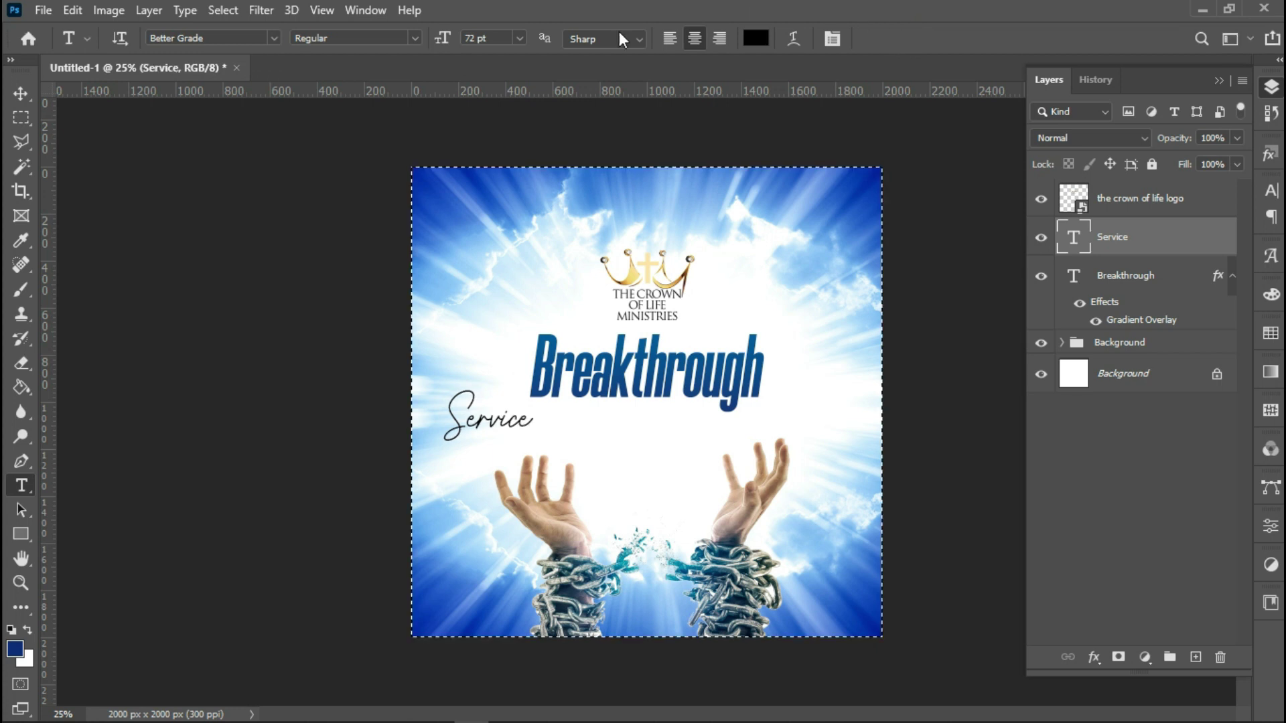
left_click(20, 93)
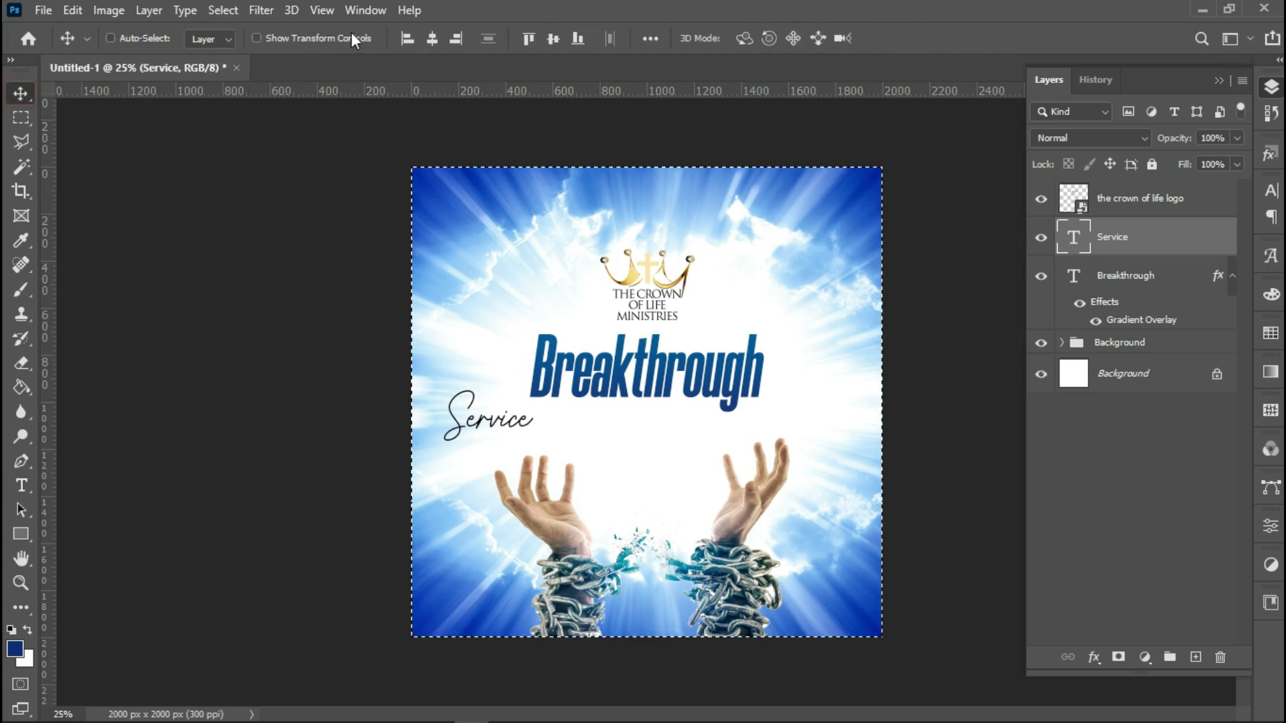
left_click(432, 38)
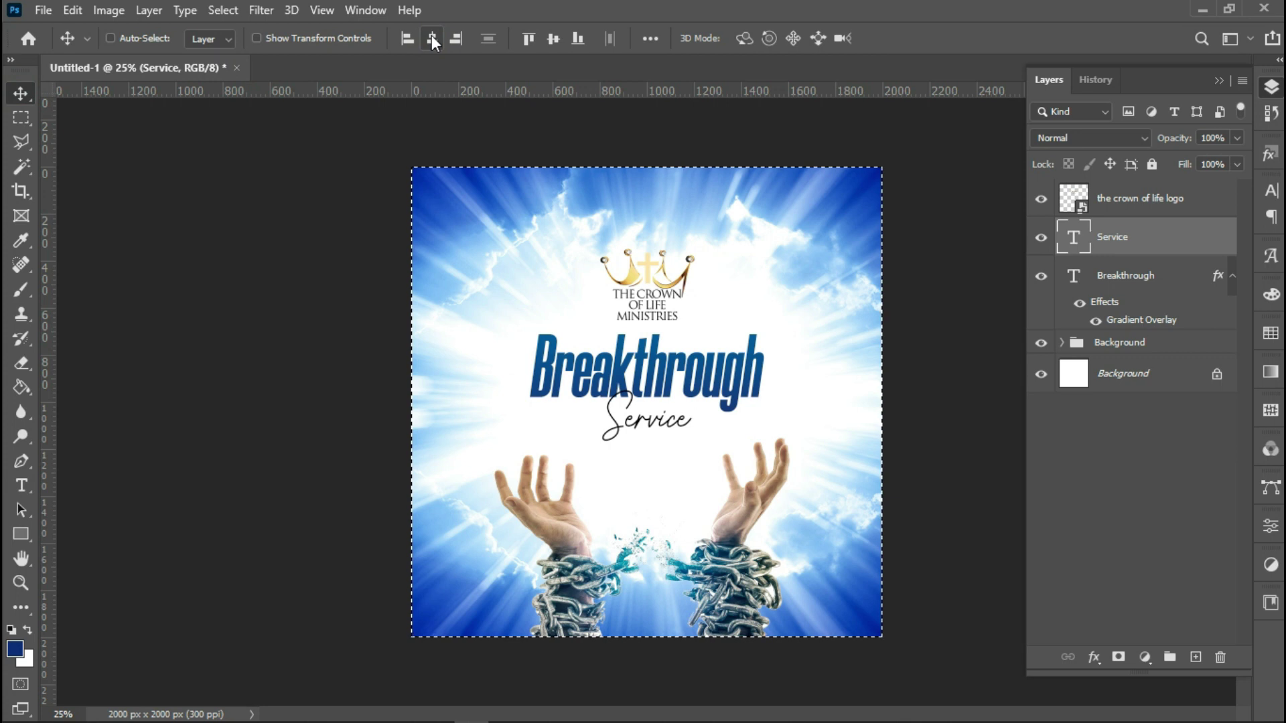
key("ctrl")
key("ctrl+t")
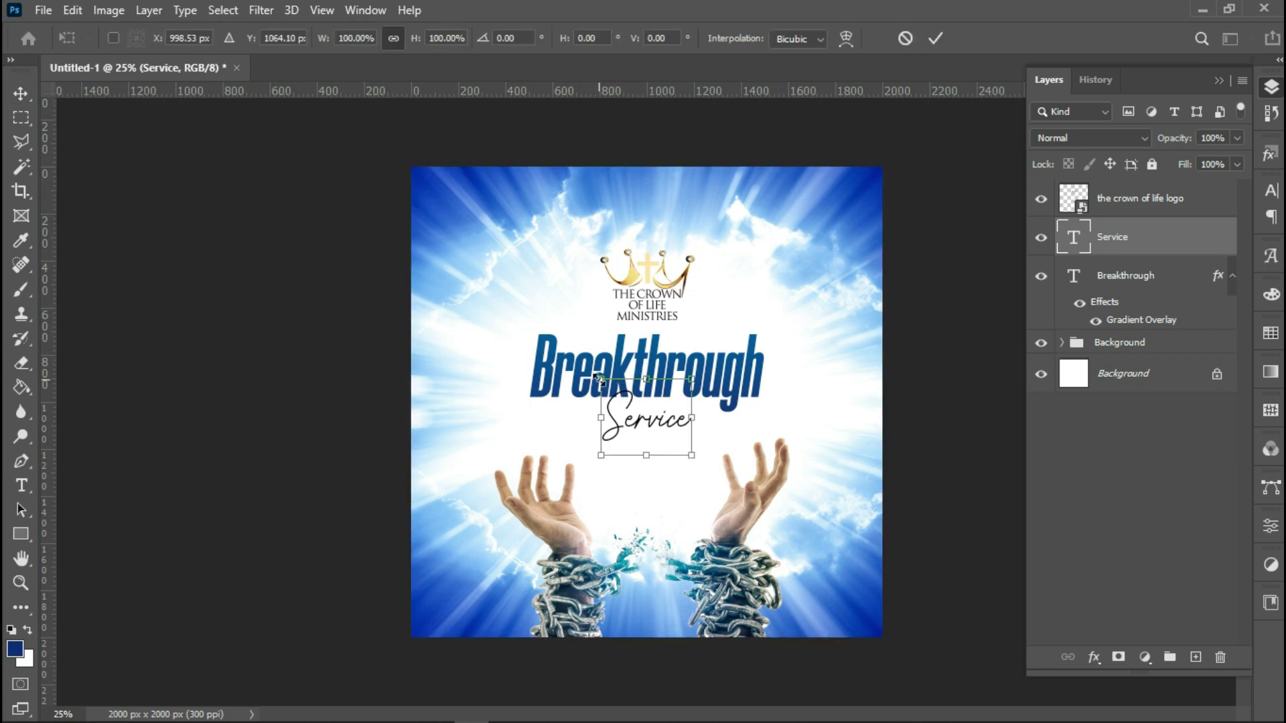
left_click_drag(601, 379, 568, 374)
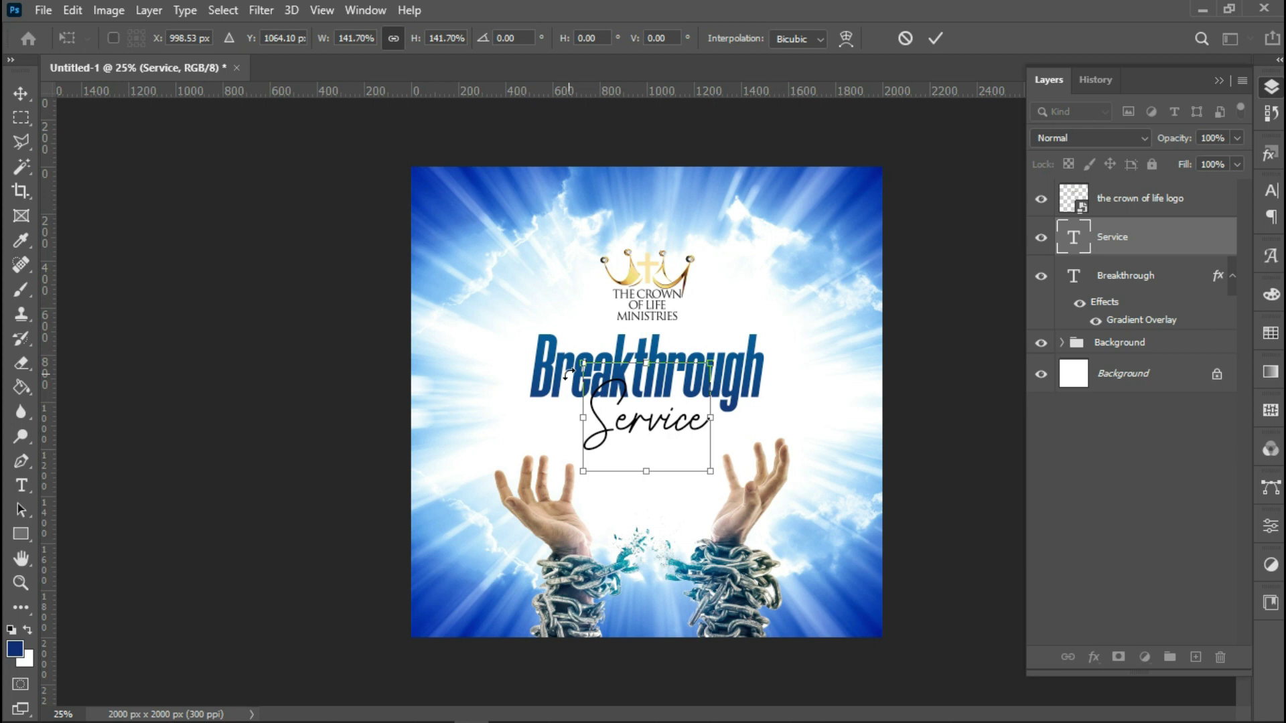
Step: Nudge the Service text upward so its tall S overlaps the lower part of the Breakthrough title
key("Up")
key("Up")
key("Up")
key("Up")
key("Up")
key("Up")
key("Up")
key("Up")
key("Up")
key("Up")
key("Up")
key("Up")
key("Up")
key("Up")
key("Up")
key("Up")
key("Up")
key("Up")
key("Up")
key("Up")
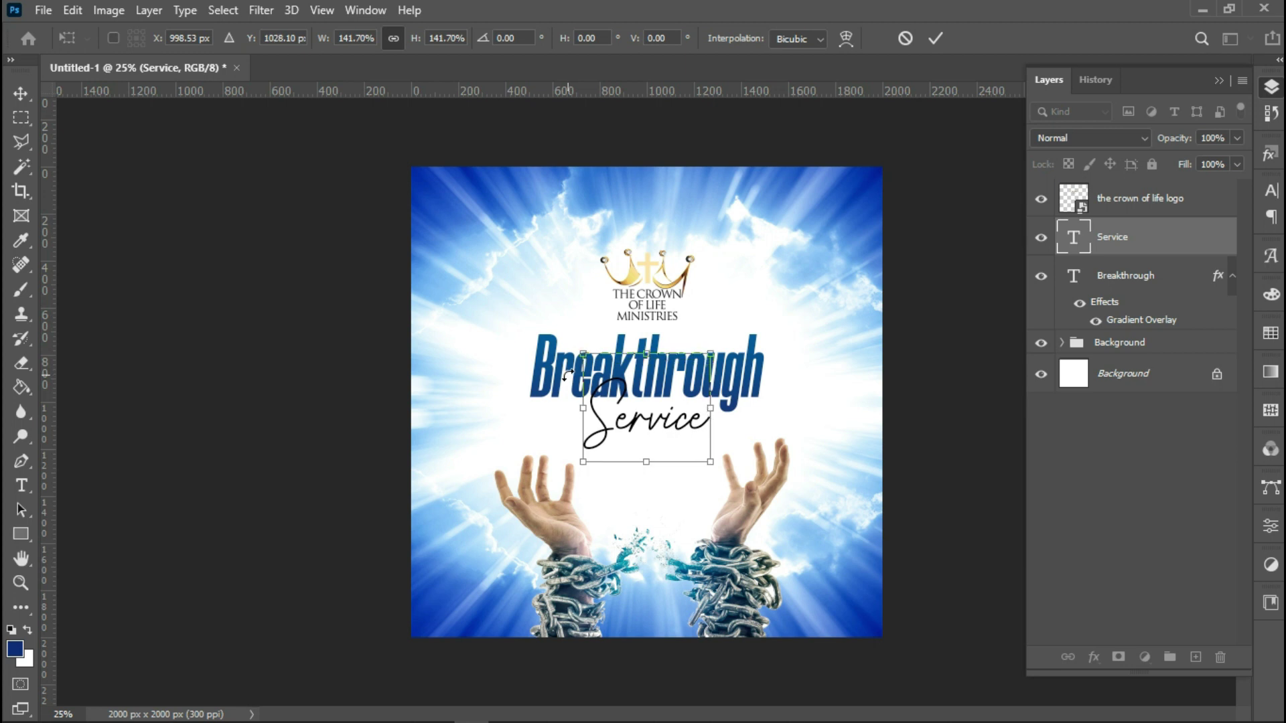
key("Down")
key("Down")
key("Down")
key("Down")
key("Down")
key("Down")
key("Down")
key("Down")
key("Down")
key("Down")
key("Down")
key("Down")
key("Down")
key("Down")
key("Down")
key("Down")
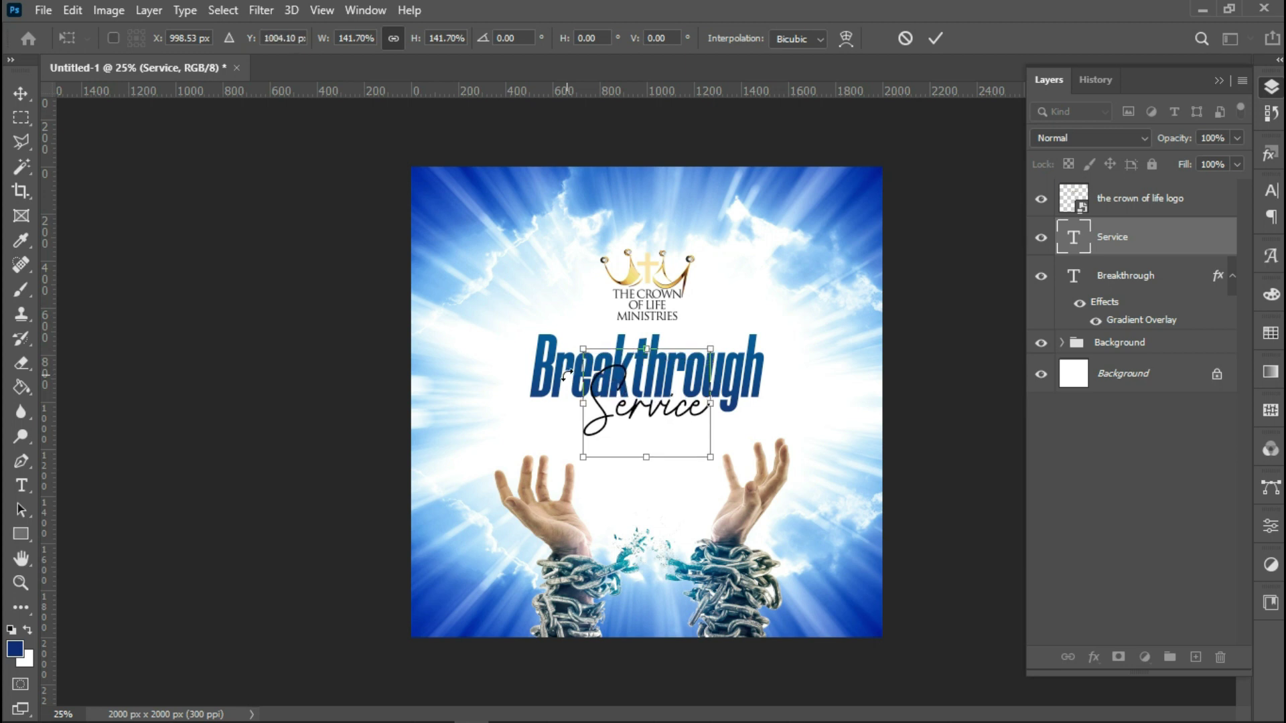
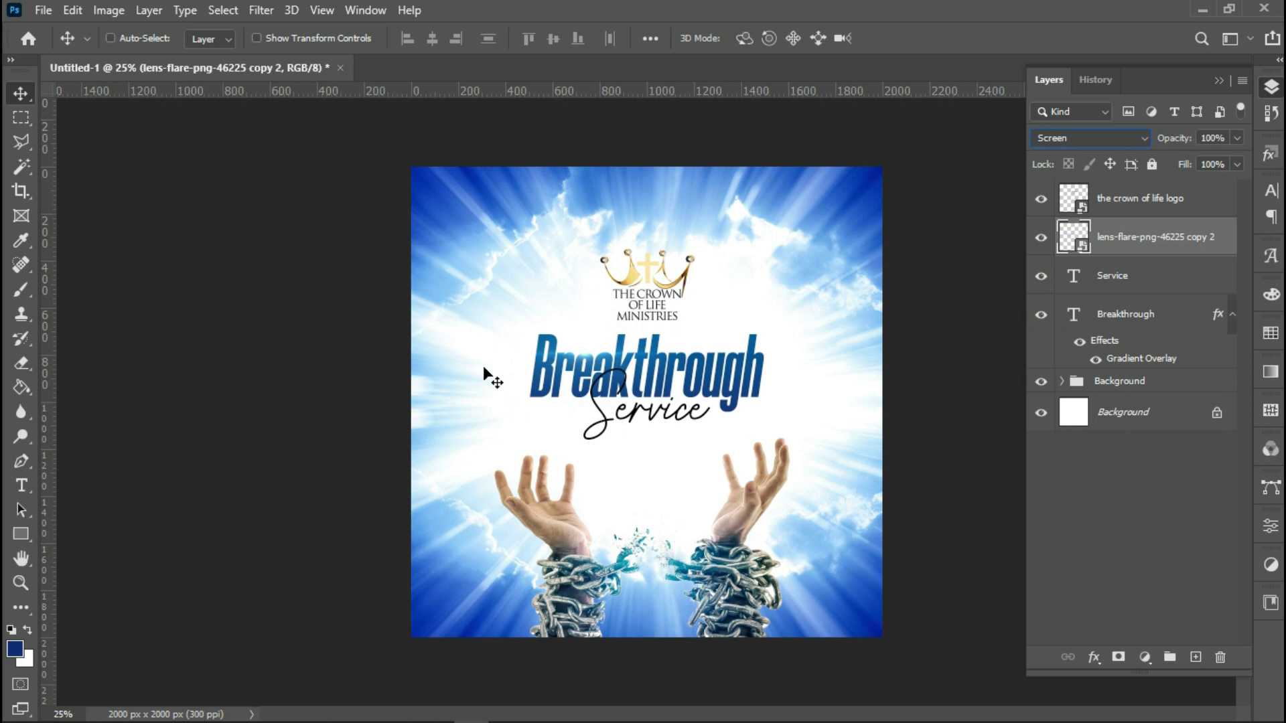
Step: Try blend modes such as Color, Exclusion, Linear Light and Lighter Color on the lens-flare layer, and return it to Screen
key("ctrl")
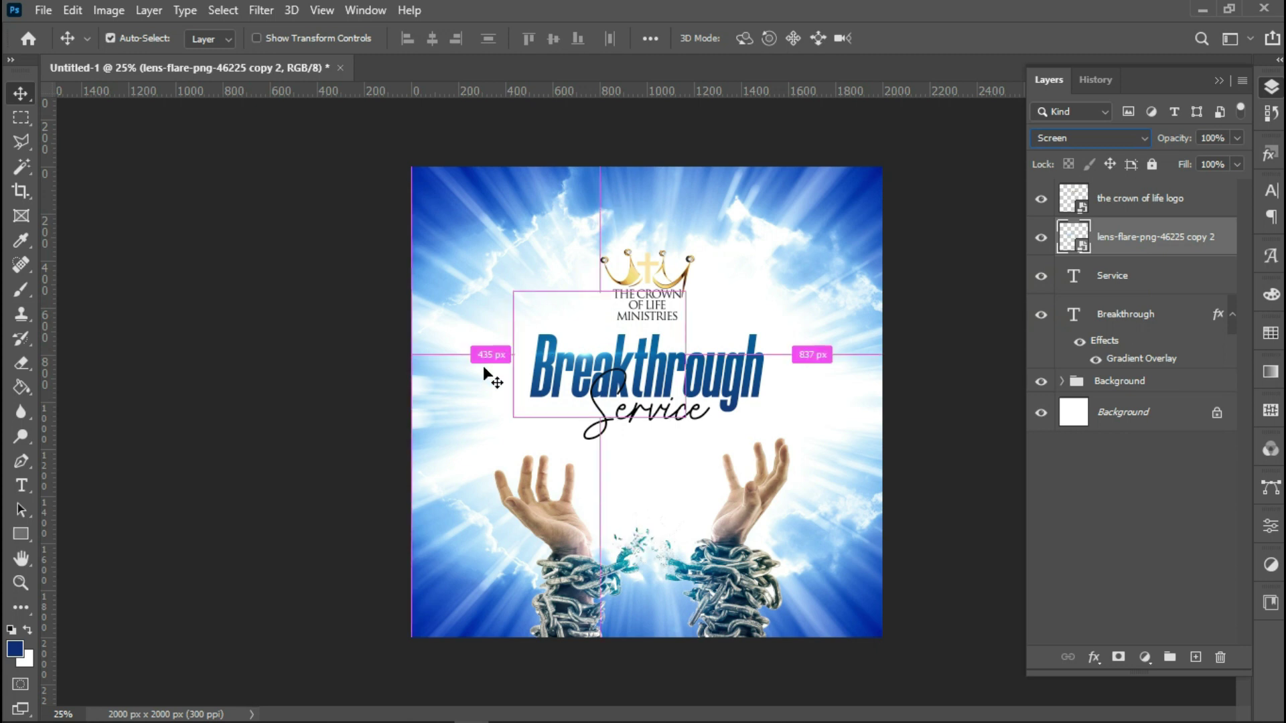
key("Down")
key("Down")
key("Down")
key("Down")
key("Down")
key("Down")
key("Down")
key("Down")
key("Down")
key("Down")
key("Down")
key("Down")
key("Down")
key("Down")
key("Down")
key("Down")
key("Down")
key("Down")
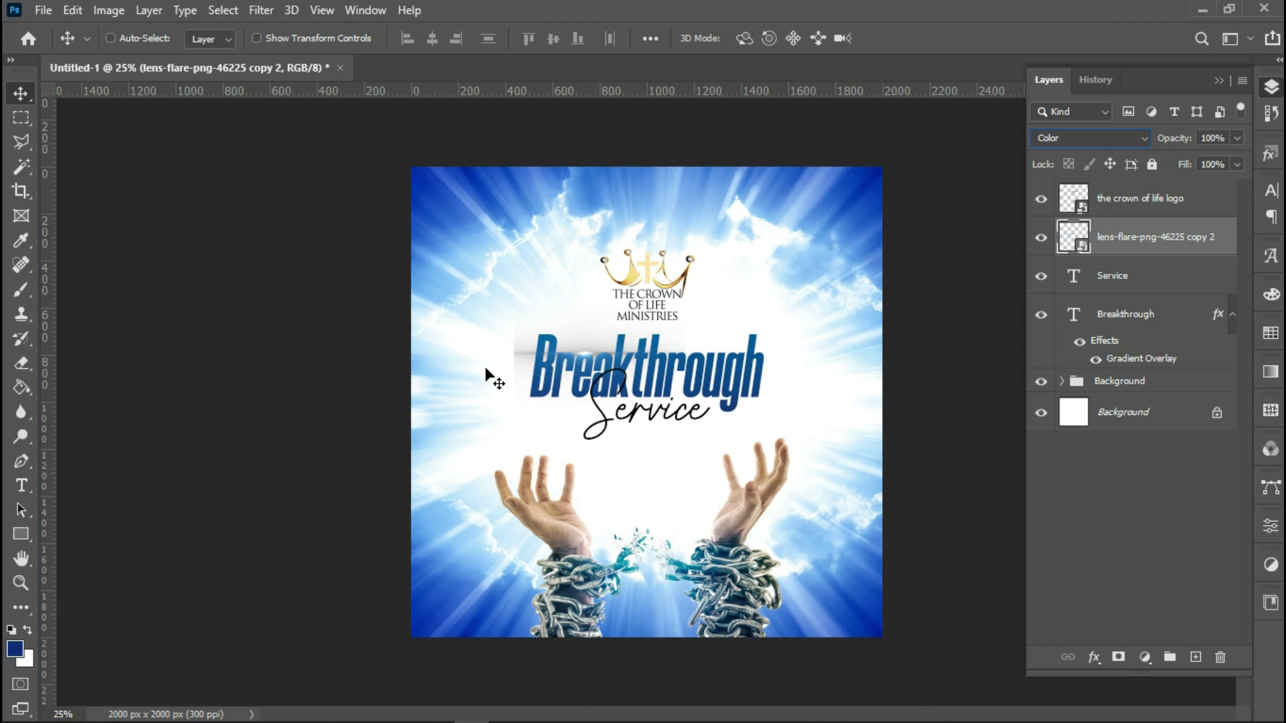
key("Up")
key("Up")
key("Up")
key("Up")
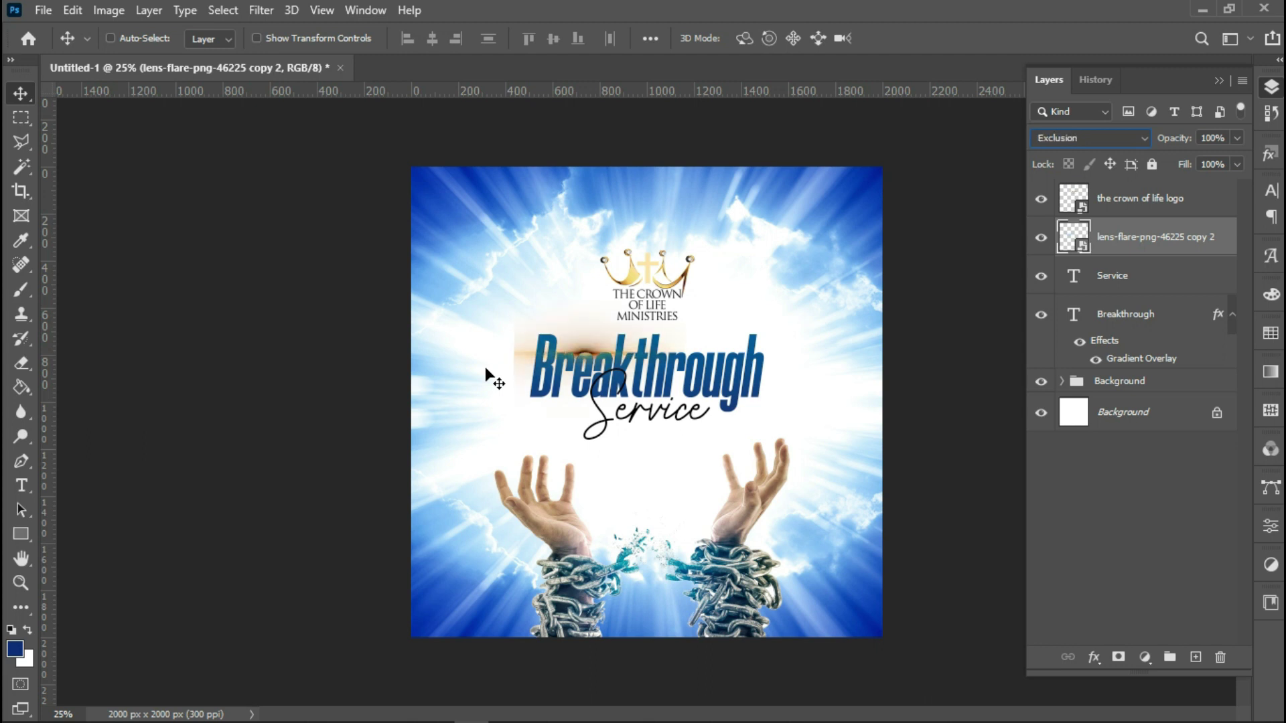
key("Up")
key("Up")
key("Up")
key("Up")
key("Up")
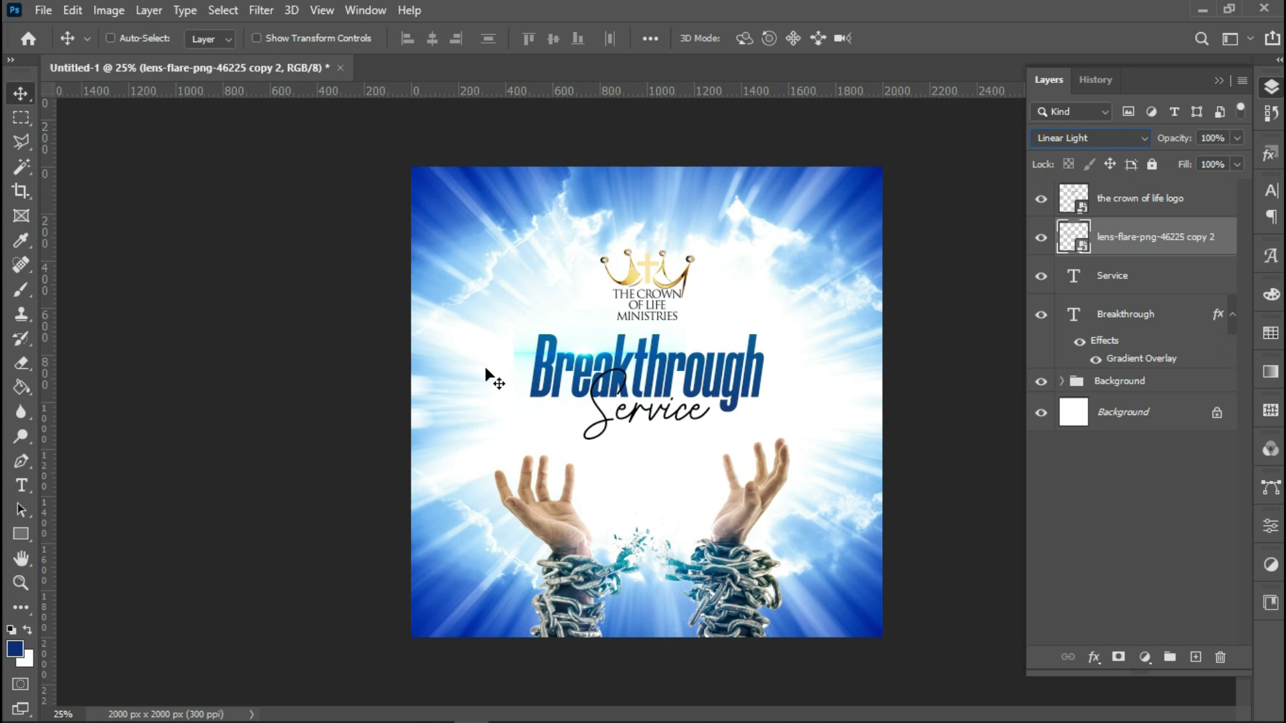
key("Up")
key("Up")
key("Up")
key("Up")
key("Up")
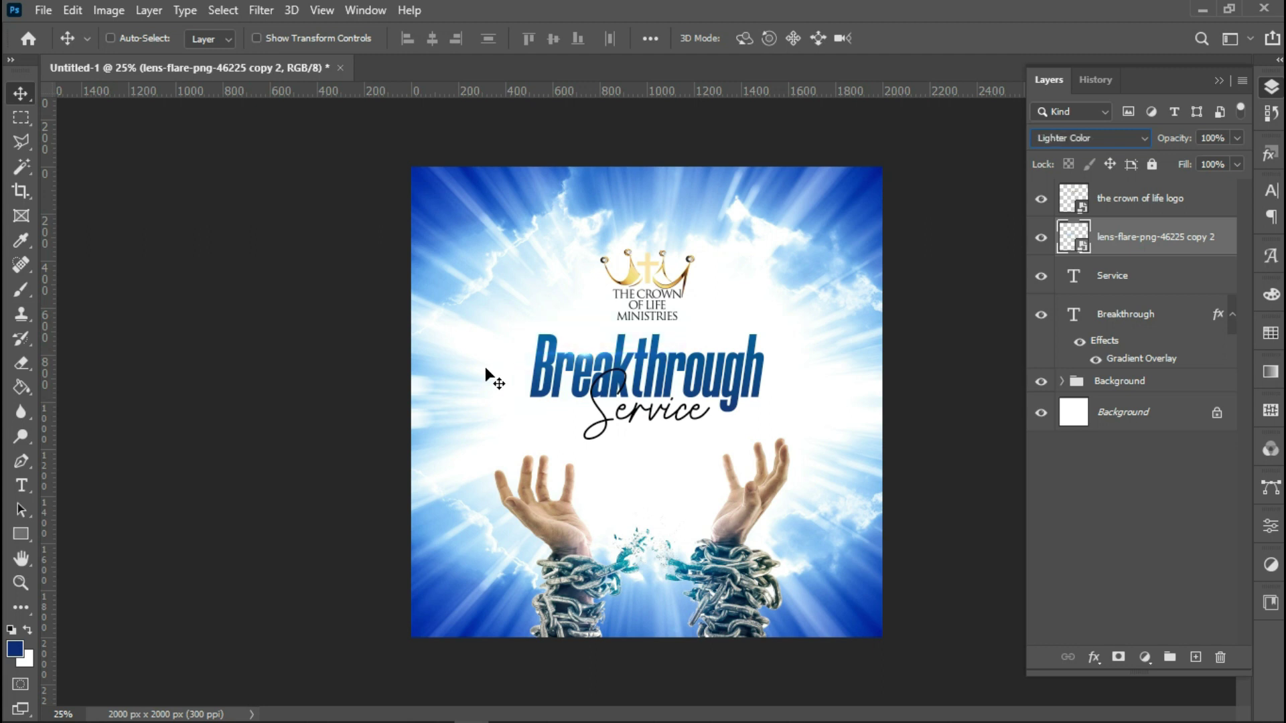
key("Up")
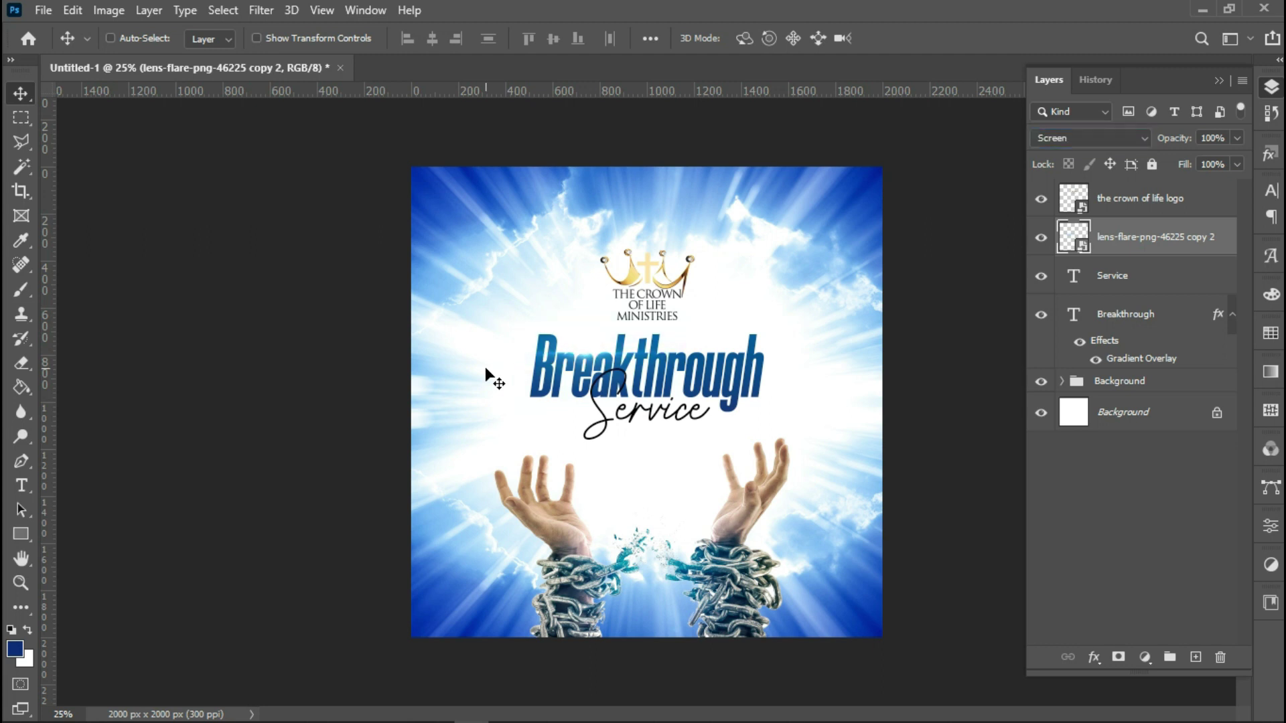
Step: Duplicate the lens-flare layer three times and spread the copies along the upper and lower parts of the Breakthrough letters
key("ctrl")
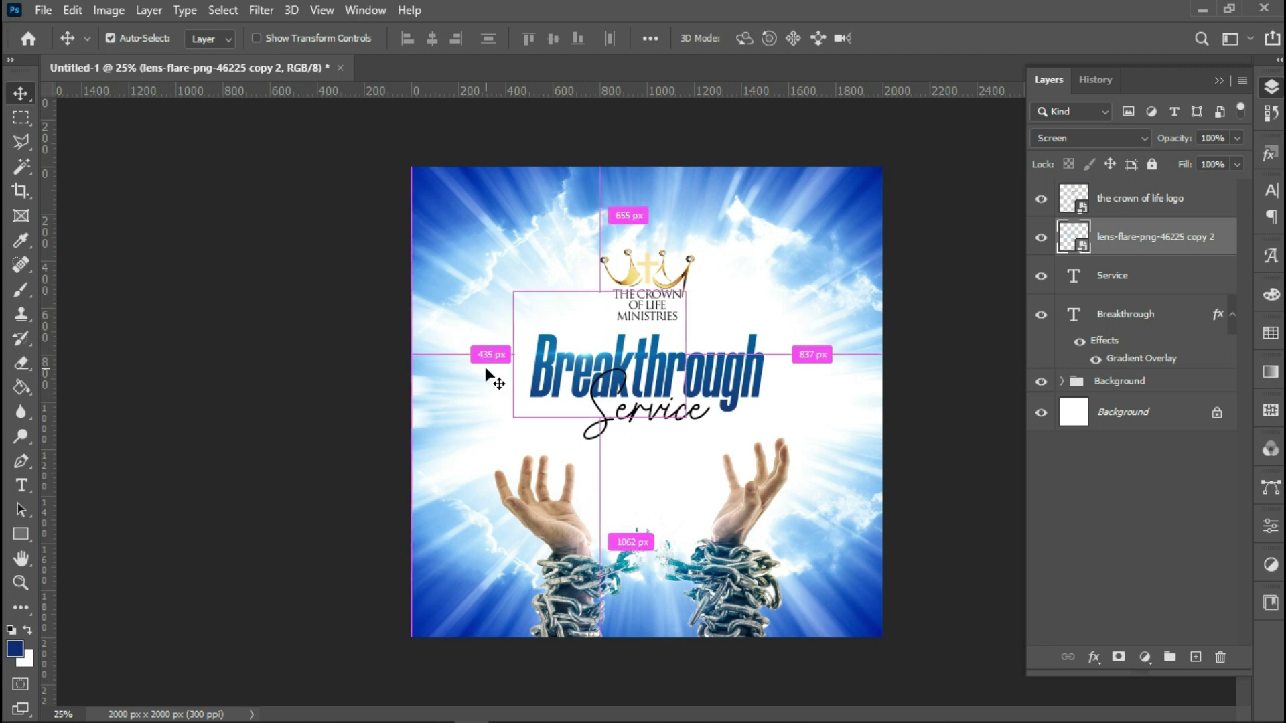
key("ctrl+j")
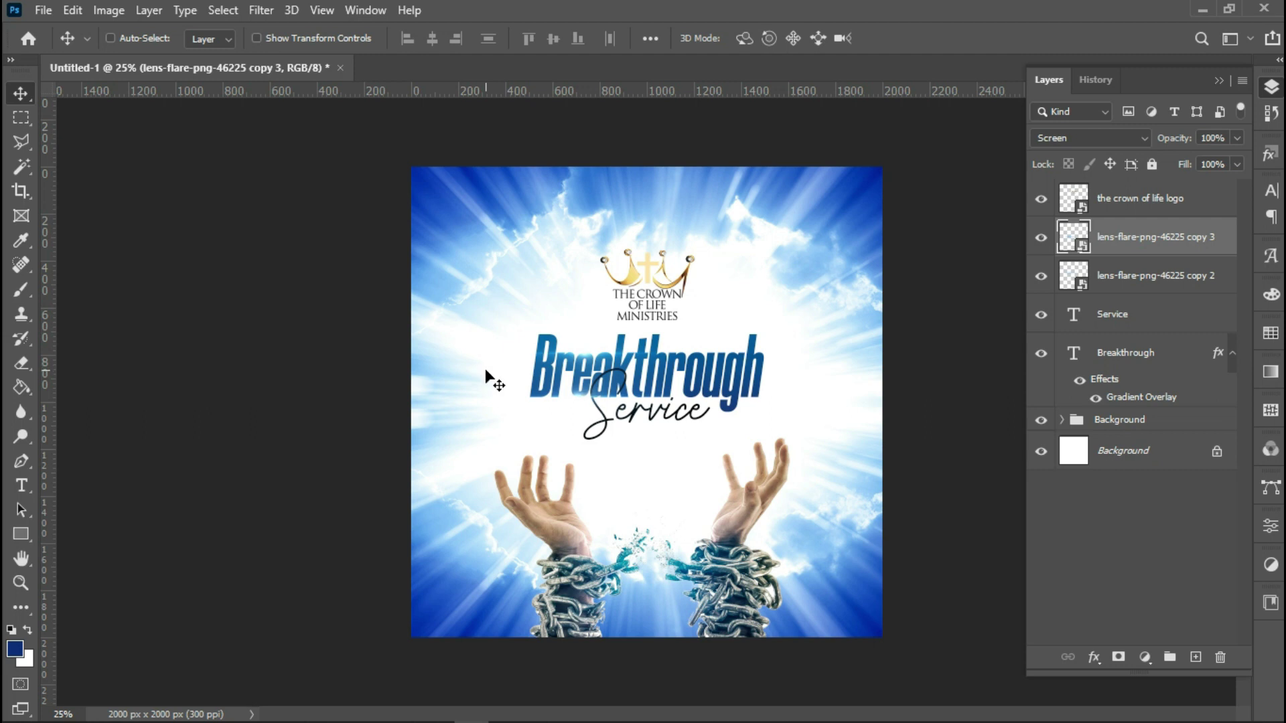
key("ctrl")
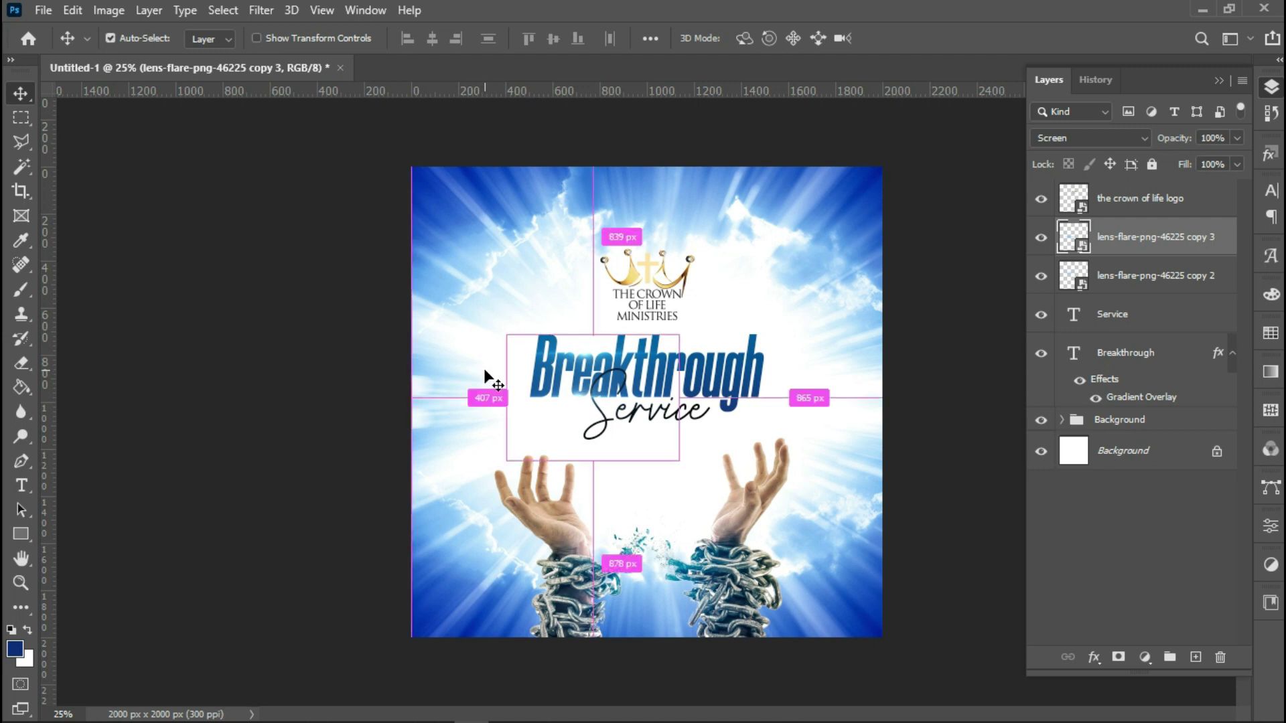
key("ctrl+j")
left_click_drag(573, 413, 703, 415)
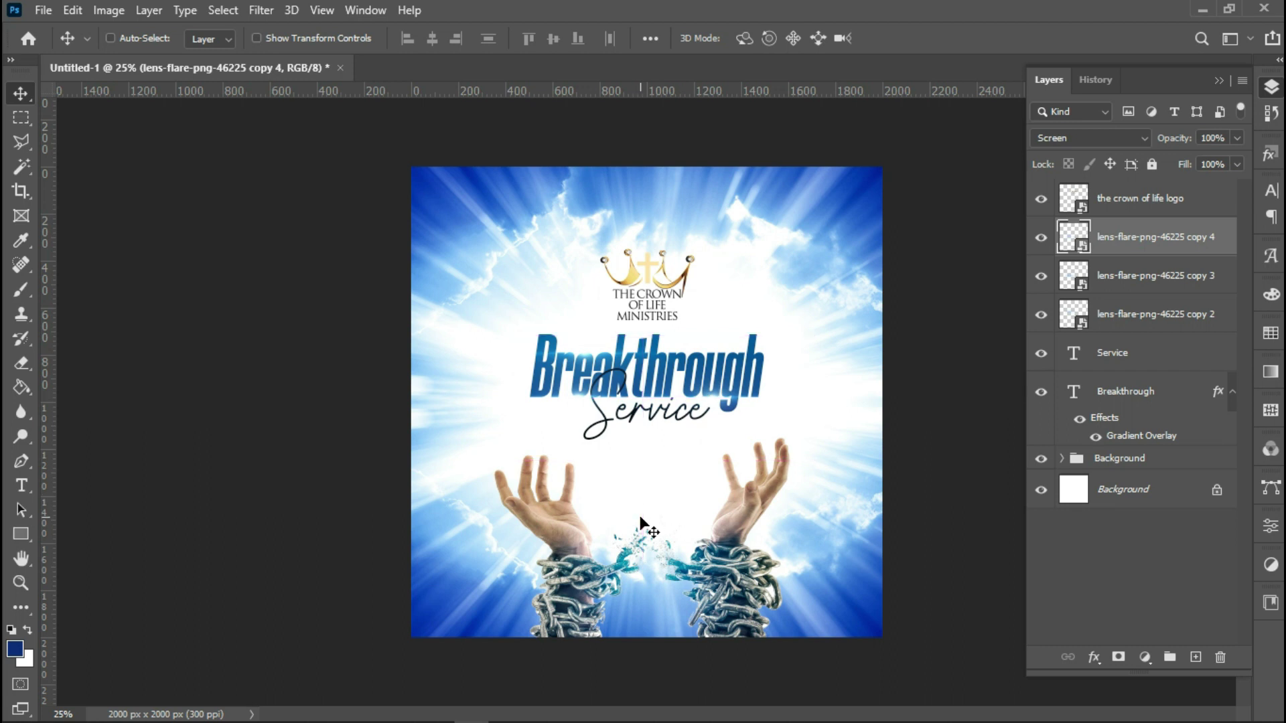
left_click(641, 523, "alt")
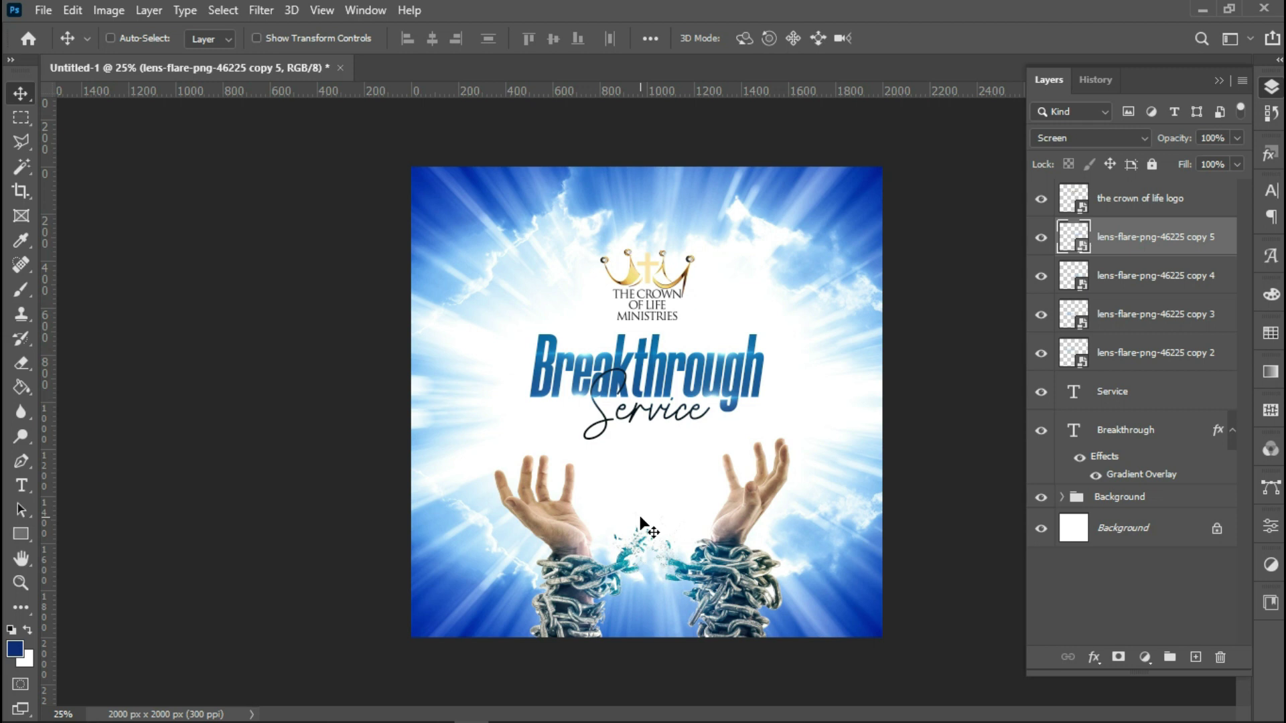
Step: Convert the Breakthrough text layer, including its gradient overlay, to a smart object
left_click(20, 582)
left_click(661, 360)
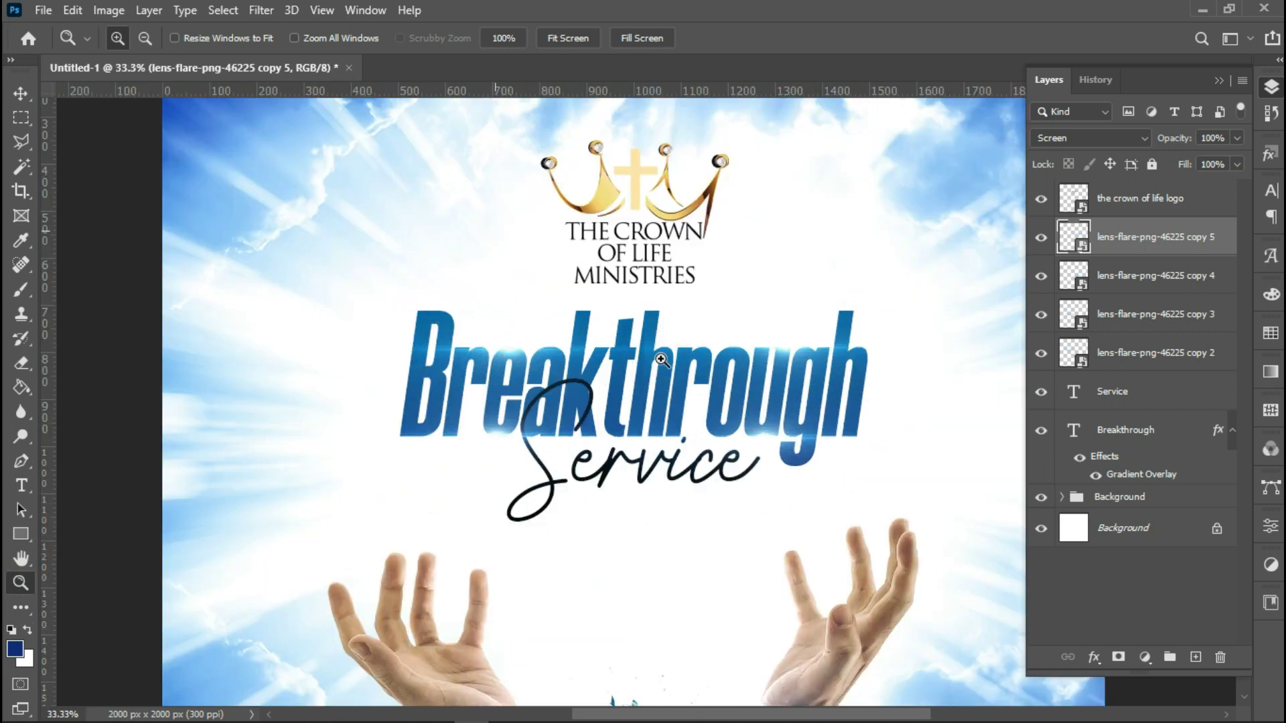
left_click(573, 343)
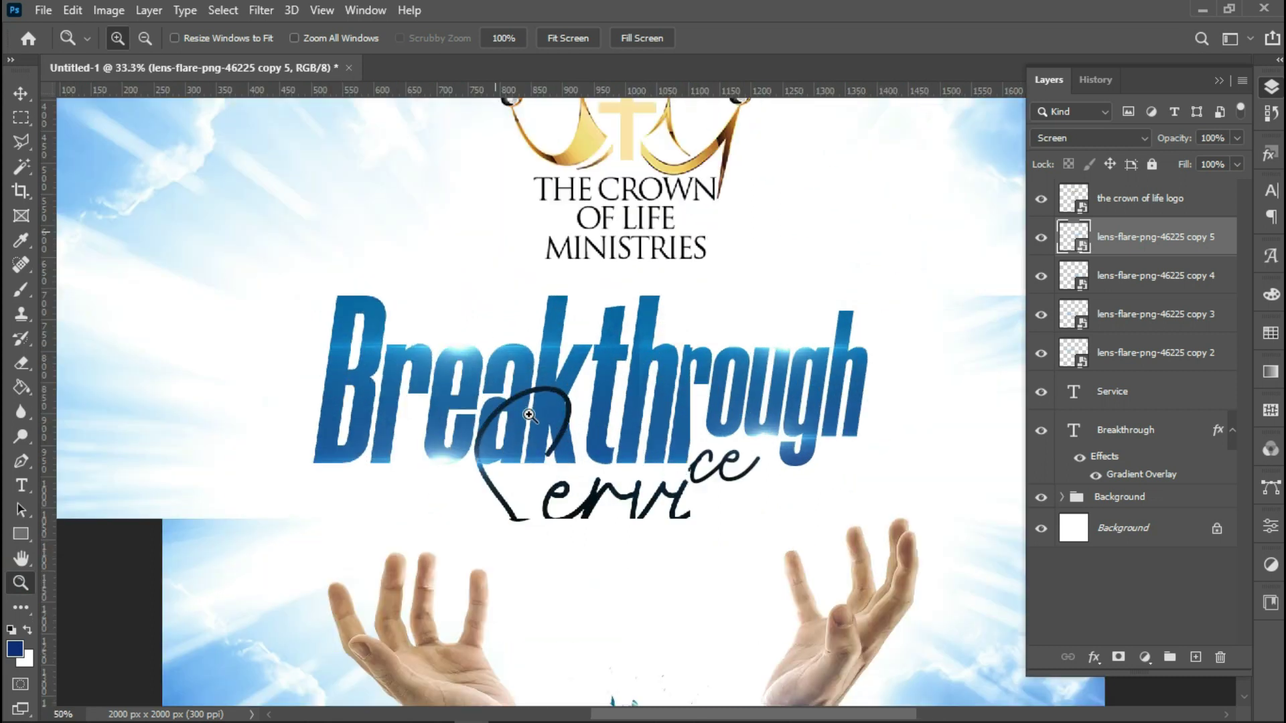
left_click(531, 357)
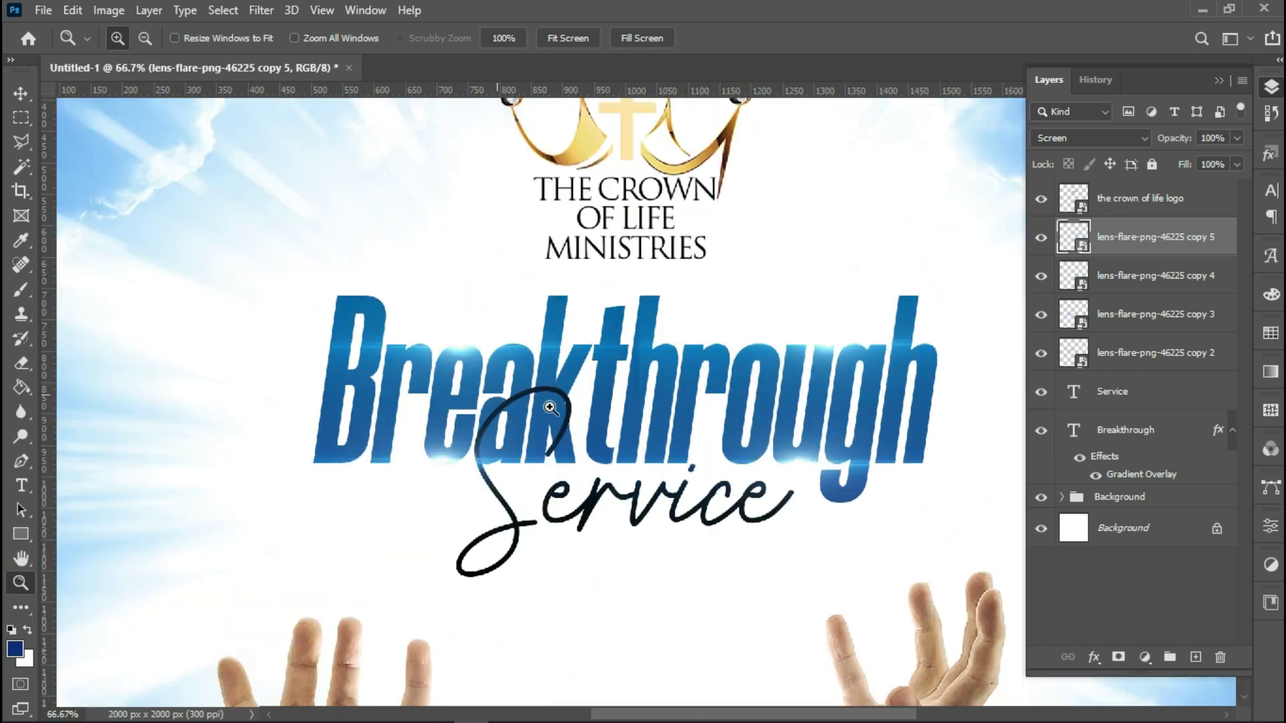
right_click(1128, 430)
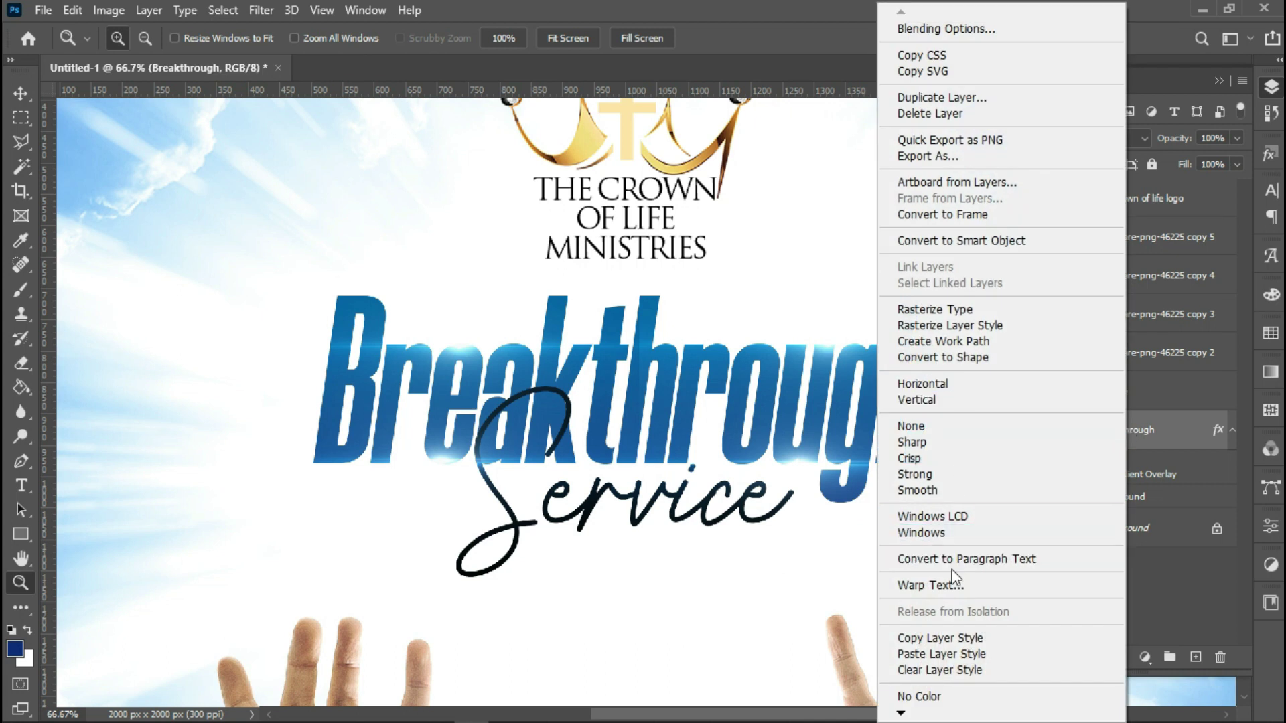
left_click(912, 241)
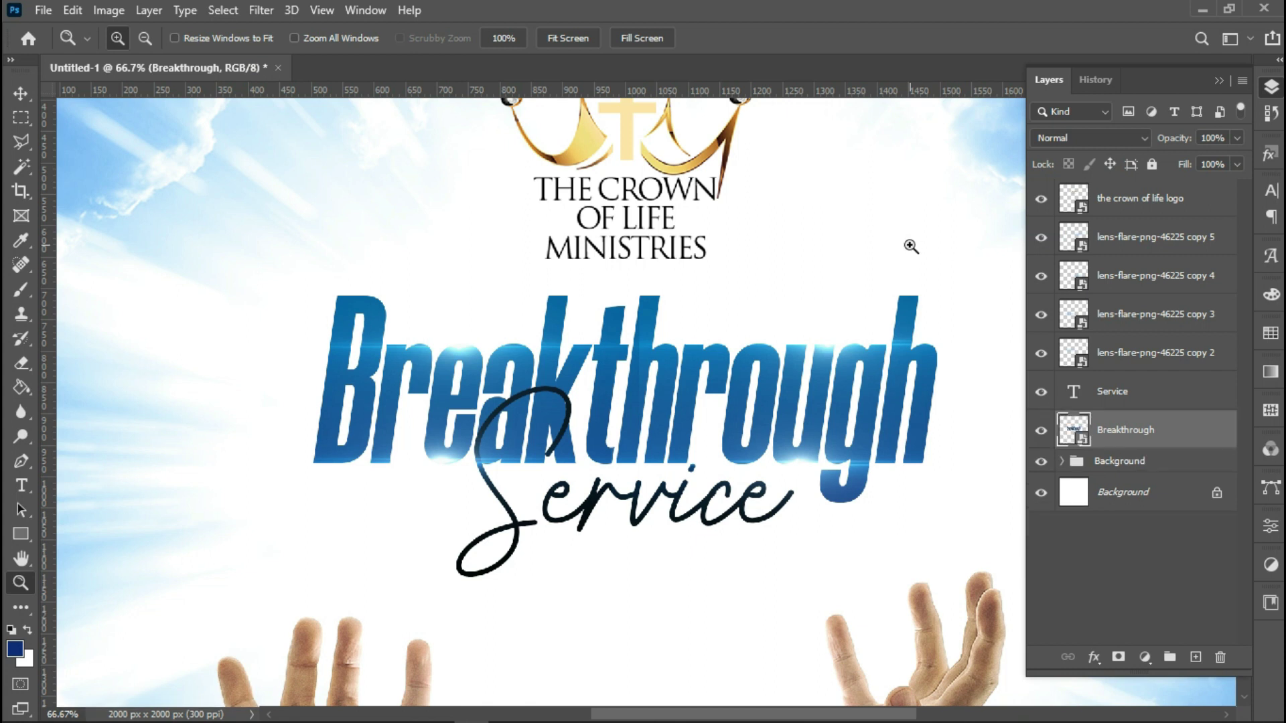
Step: Place the LF1P0 texture image above the Breakthrough layer, scale it to 40.30% and position it to cover the whole title
left_click(39, 11)
left_click(163, 392)
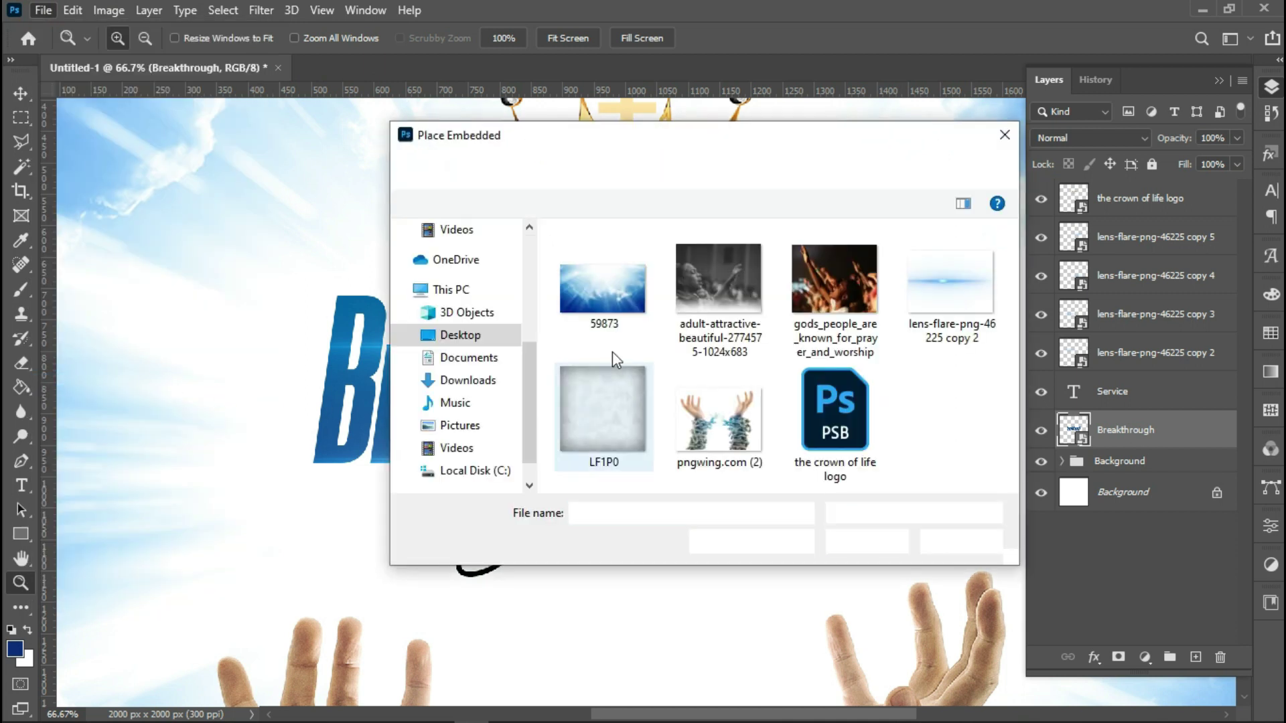
double_click(621, 432)
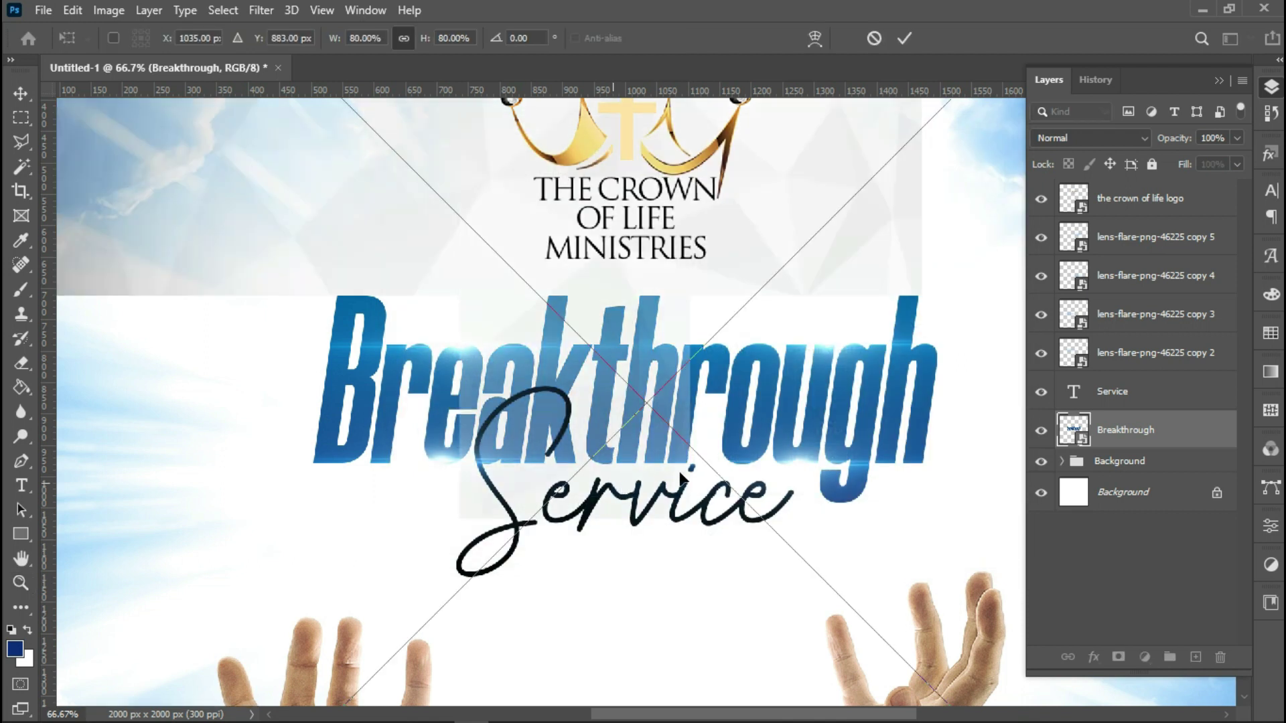
left_click_drag(789, 434, 535, 416)
key("shift+Left")
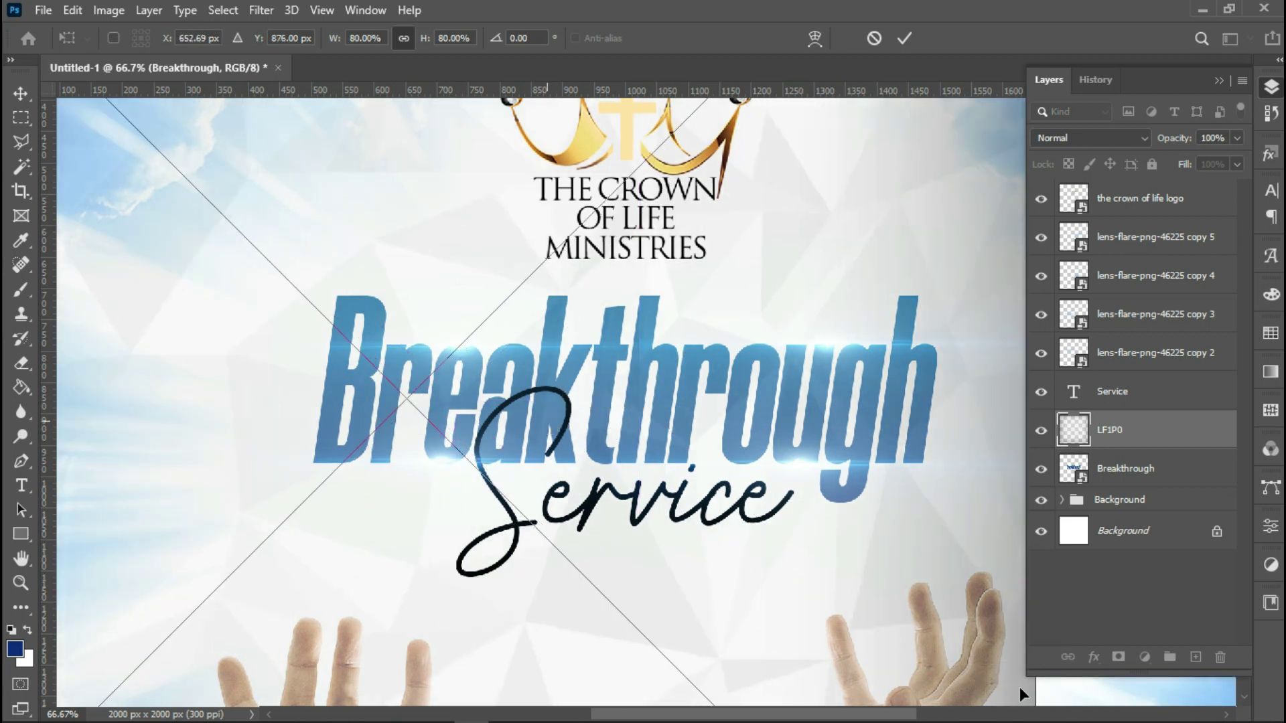
left_click_drag(1037, 692, 736, 440)
left_click_drag(815, 499, 1048, 540)
left_click_drag(743, 496, 737, 475)
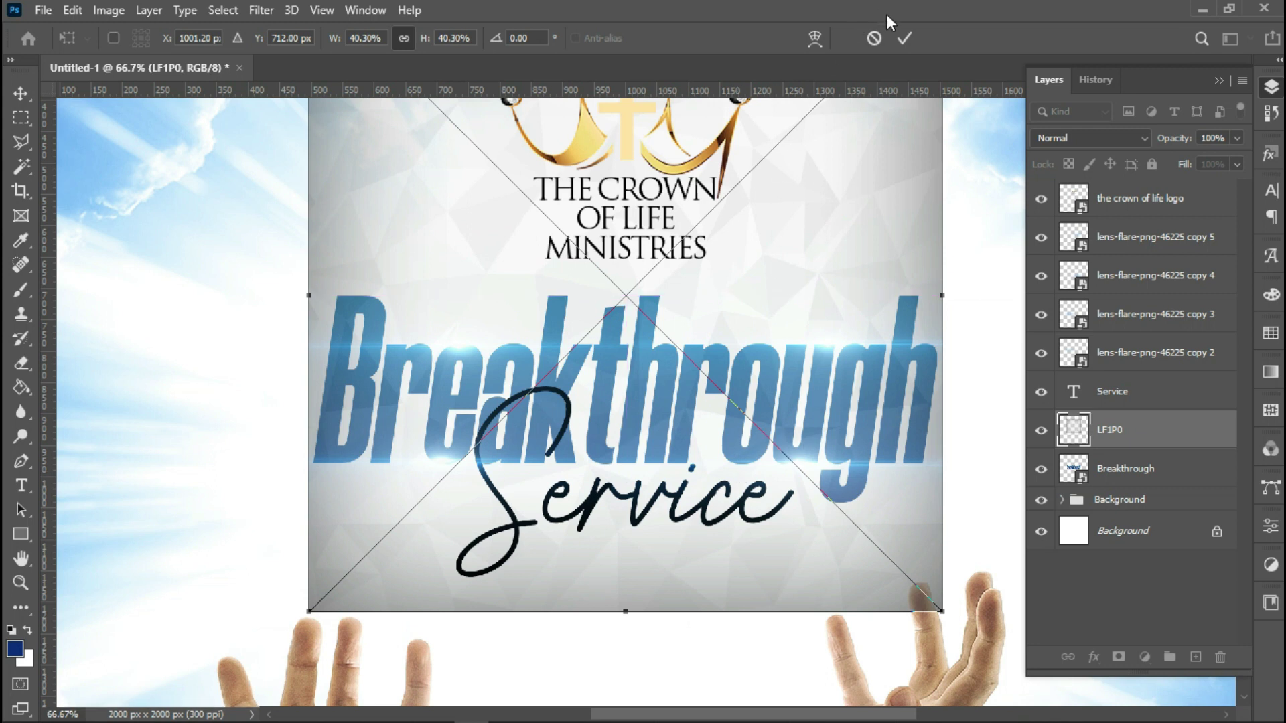
left_click(903, 38)
key("z")
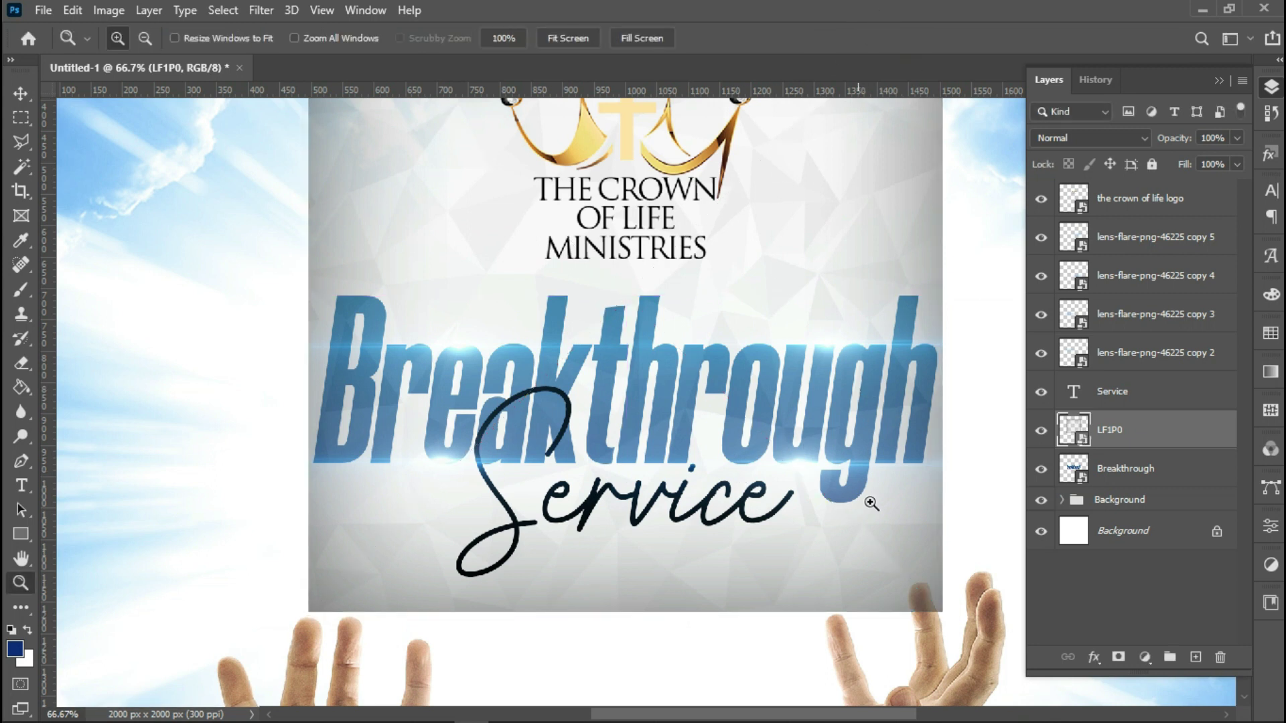
Step: Clip the LF1P0 texture to the Breakthrough layer and set its blend mode to Color Burn
right_click(1105, 444)
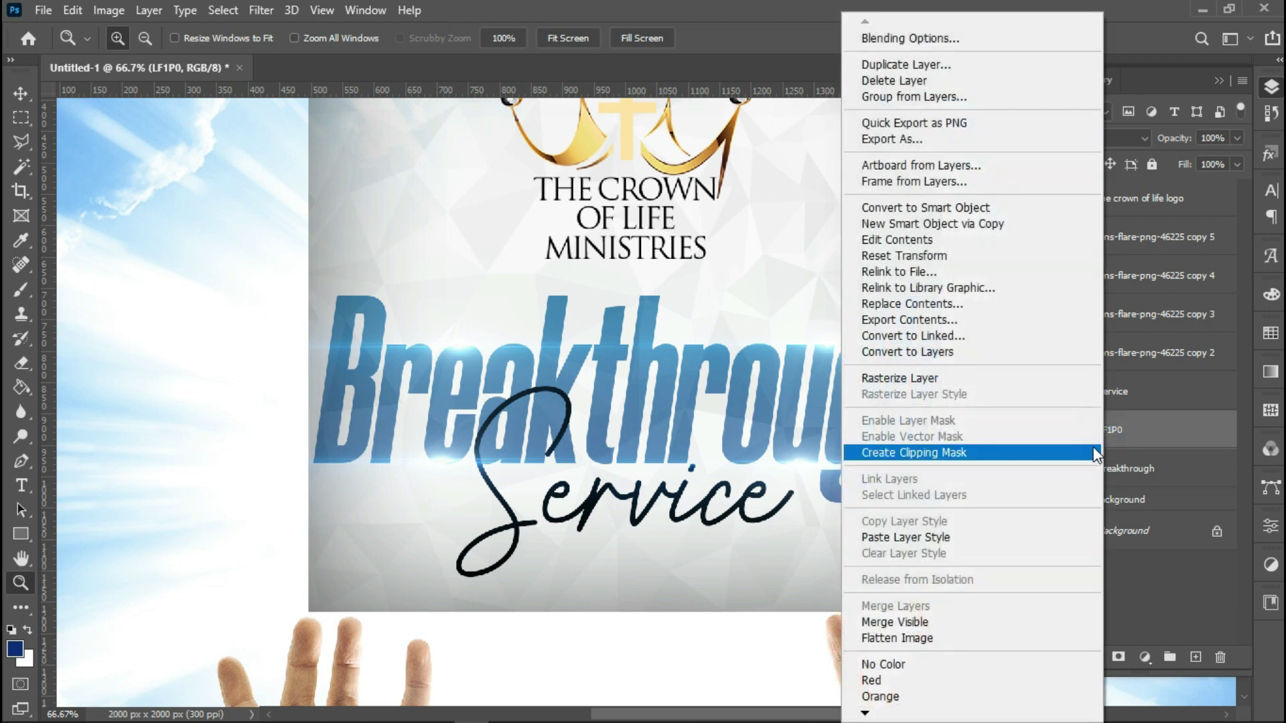
left_click(959, 449)
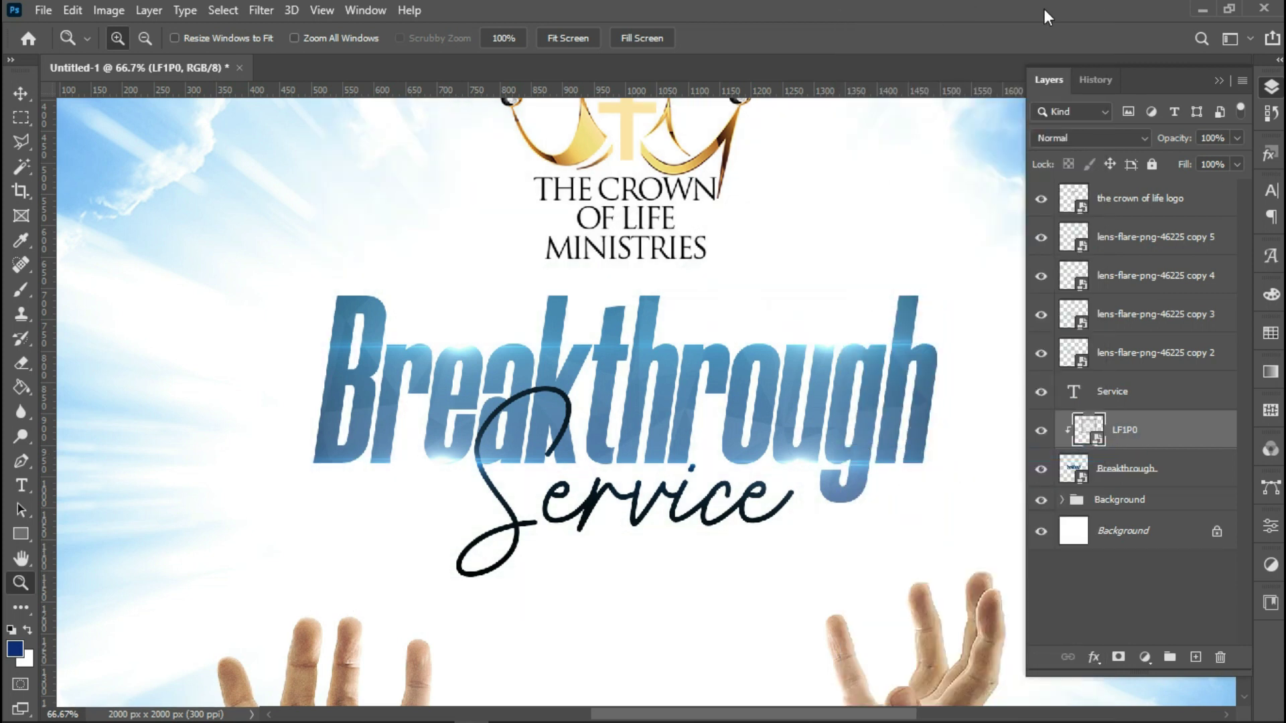
left_click(1123, 133)
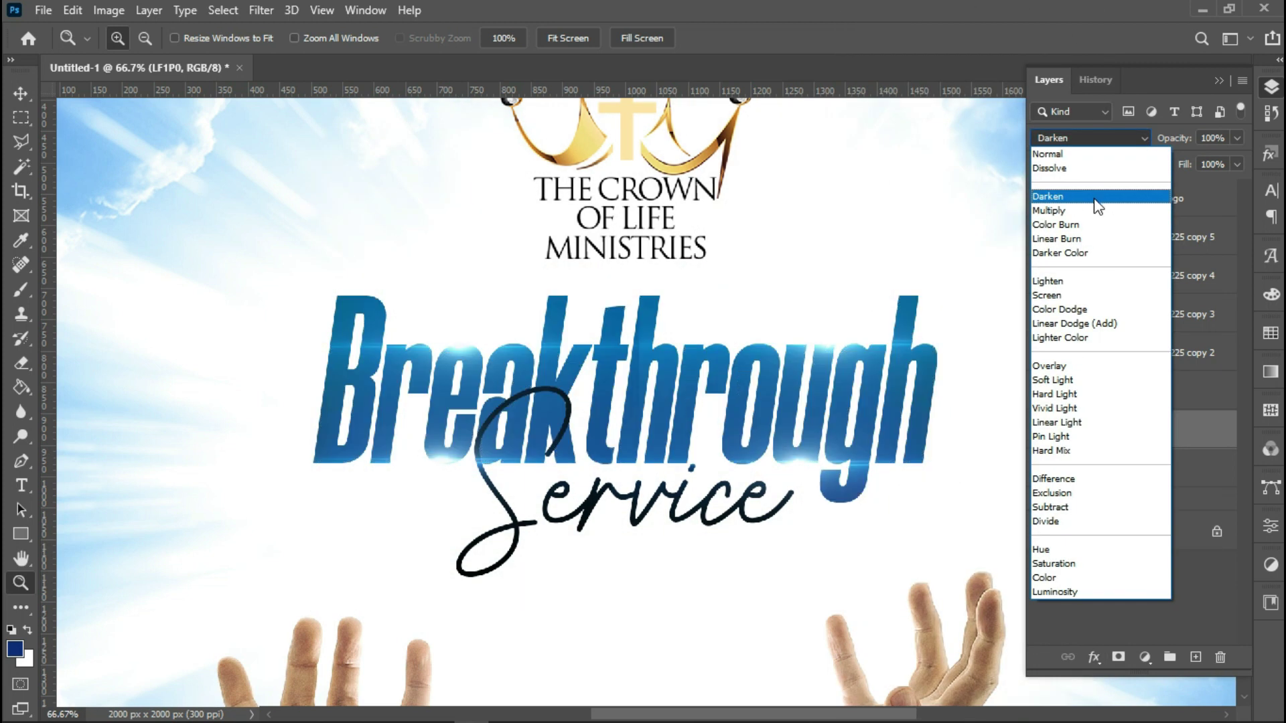
left_click(1065, 225)
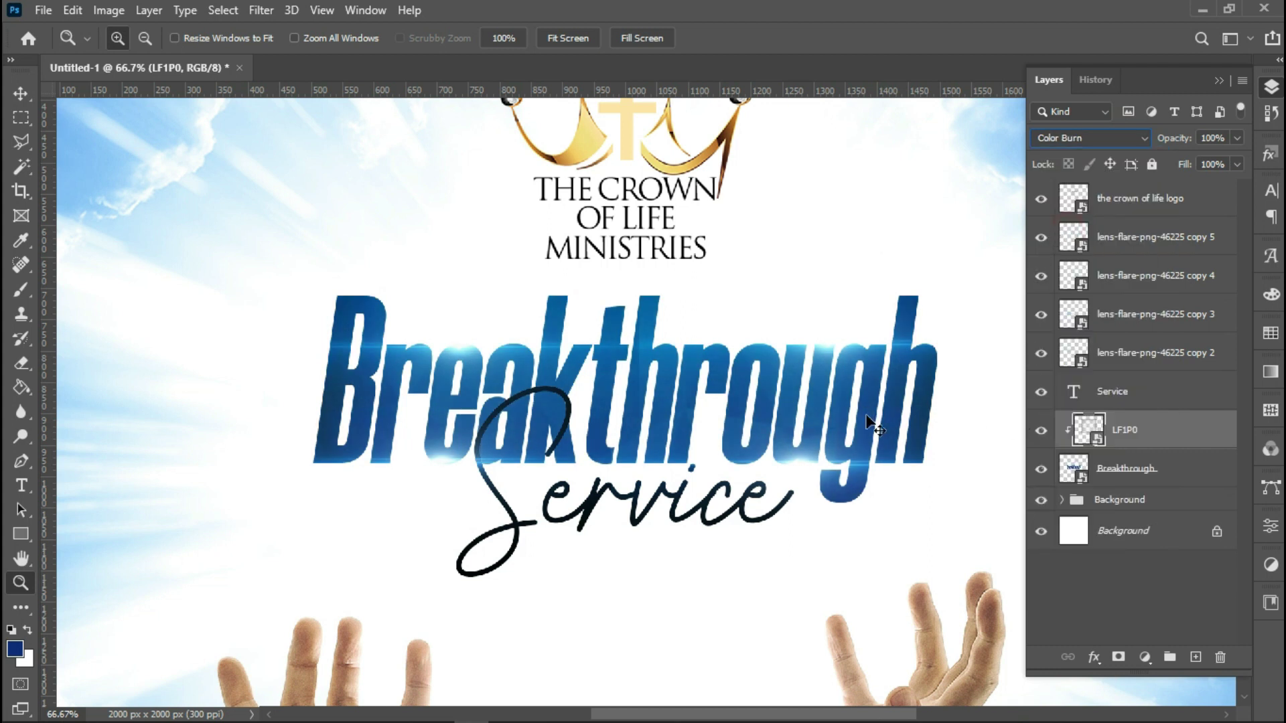
Step: Duplicate the LF1P0 texture layer and clip the copy to the Breakthrough title as well
key("ctrl+j")
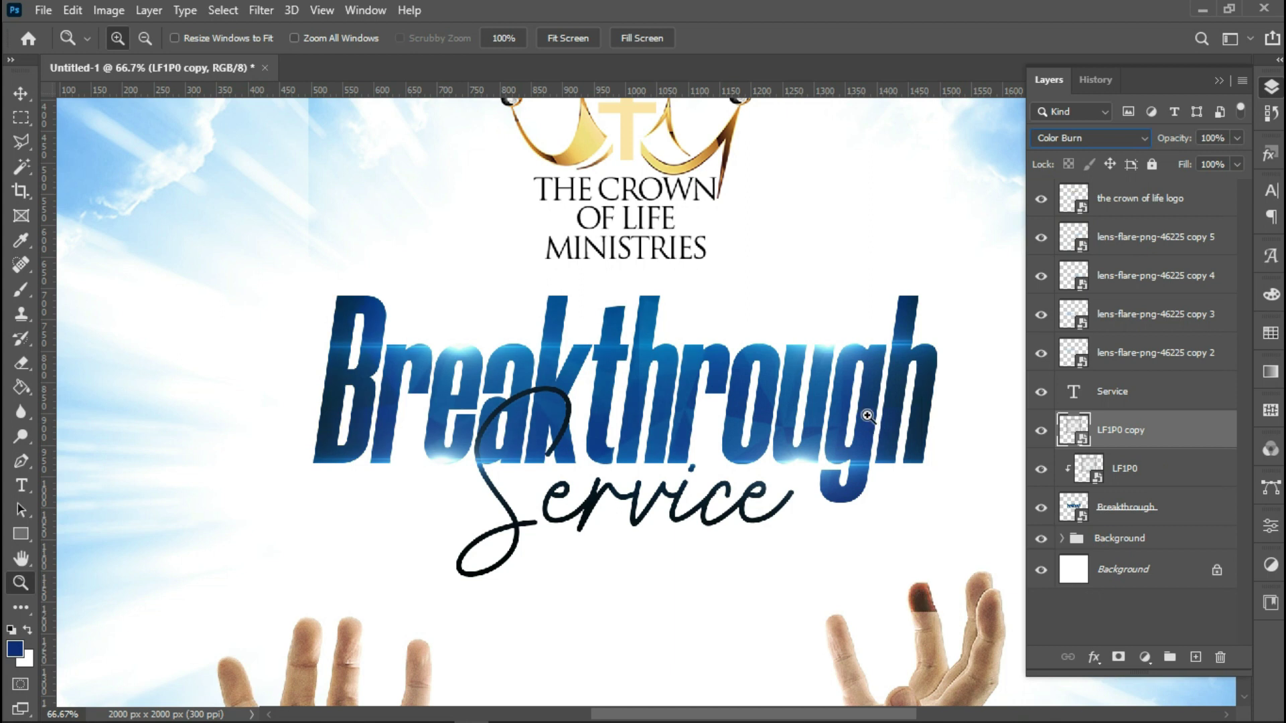
right_click(1110, 432)
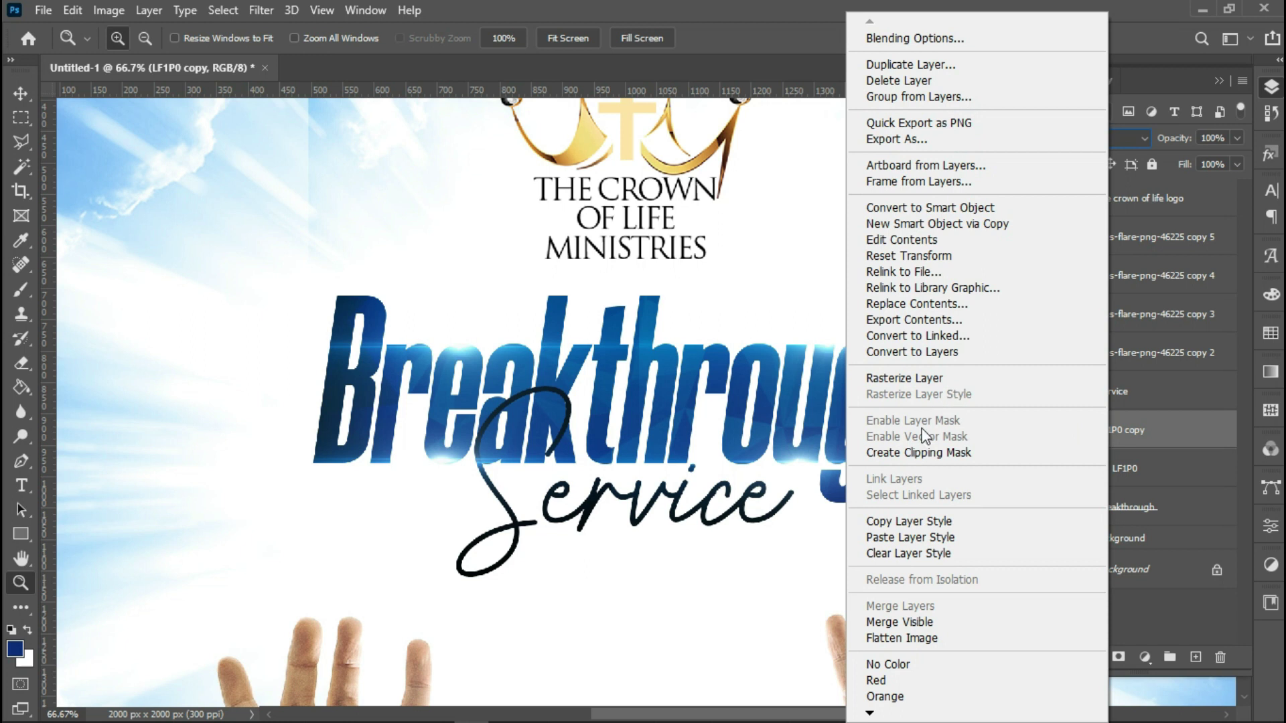
left_click(919, 453)
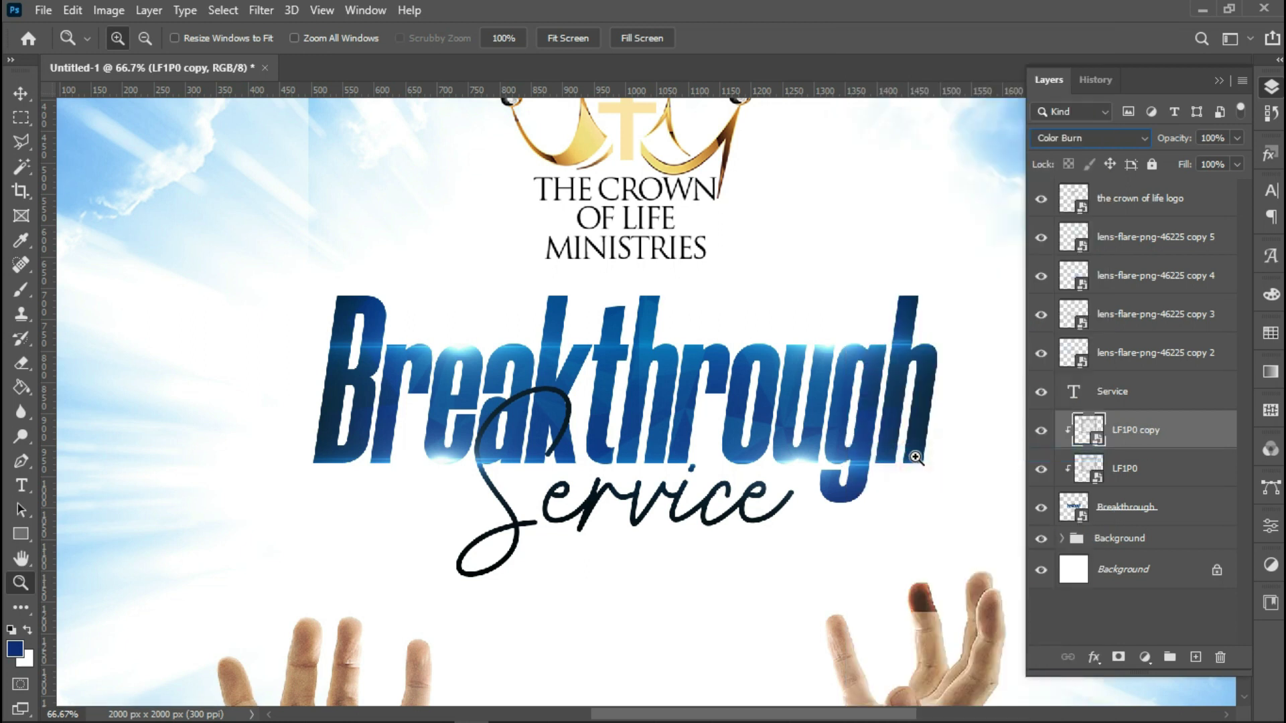
Step: Combine both clipped LF1P0 textures and the Breakthrough layer into a single smart object
left_click(1121, 472, "shift")
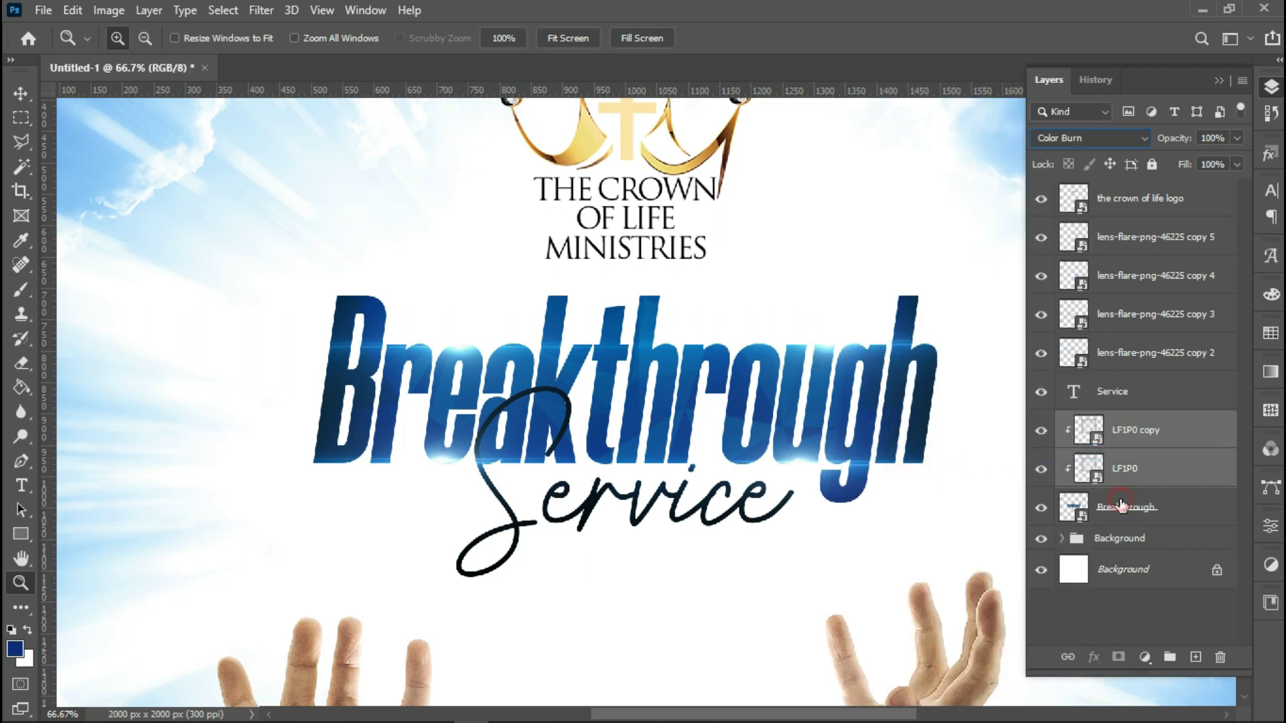
left_click(1123, 505, "shift")
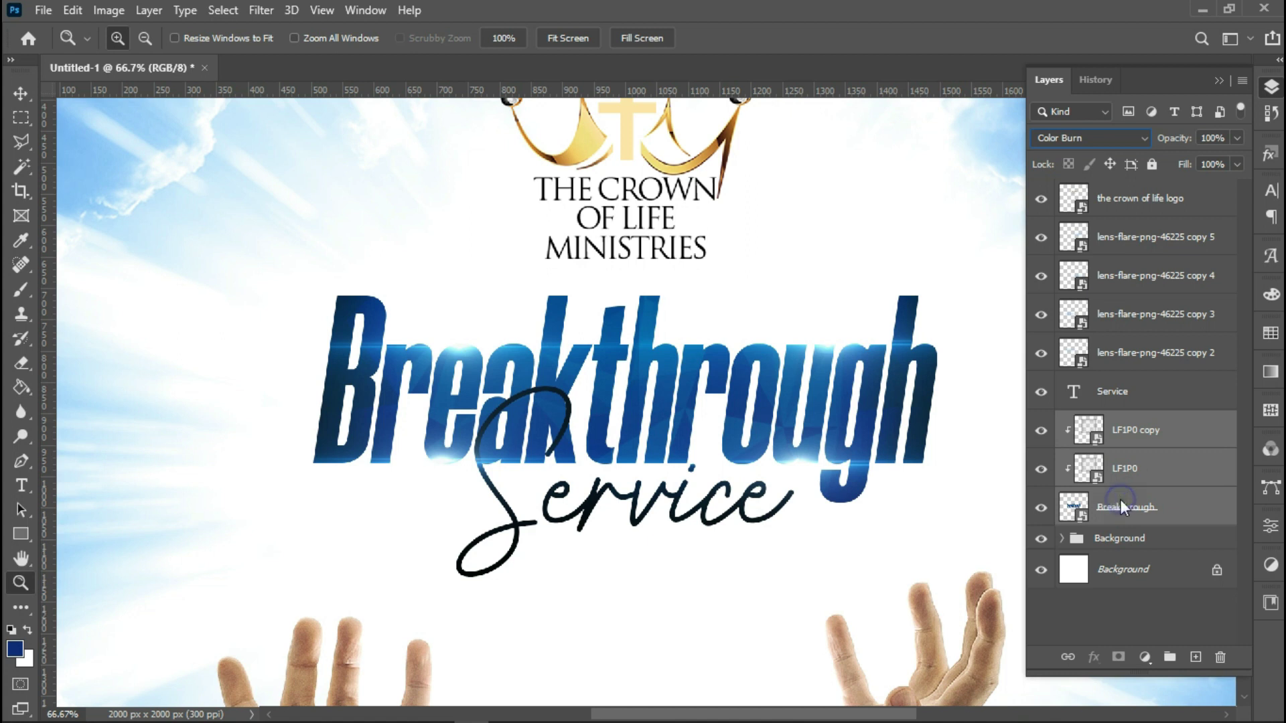
right_click(1120, 500)
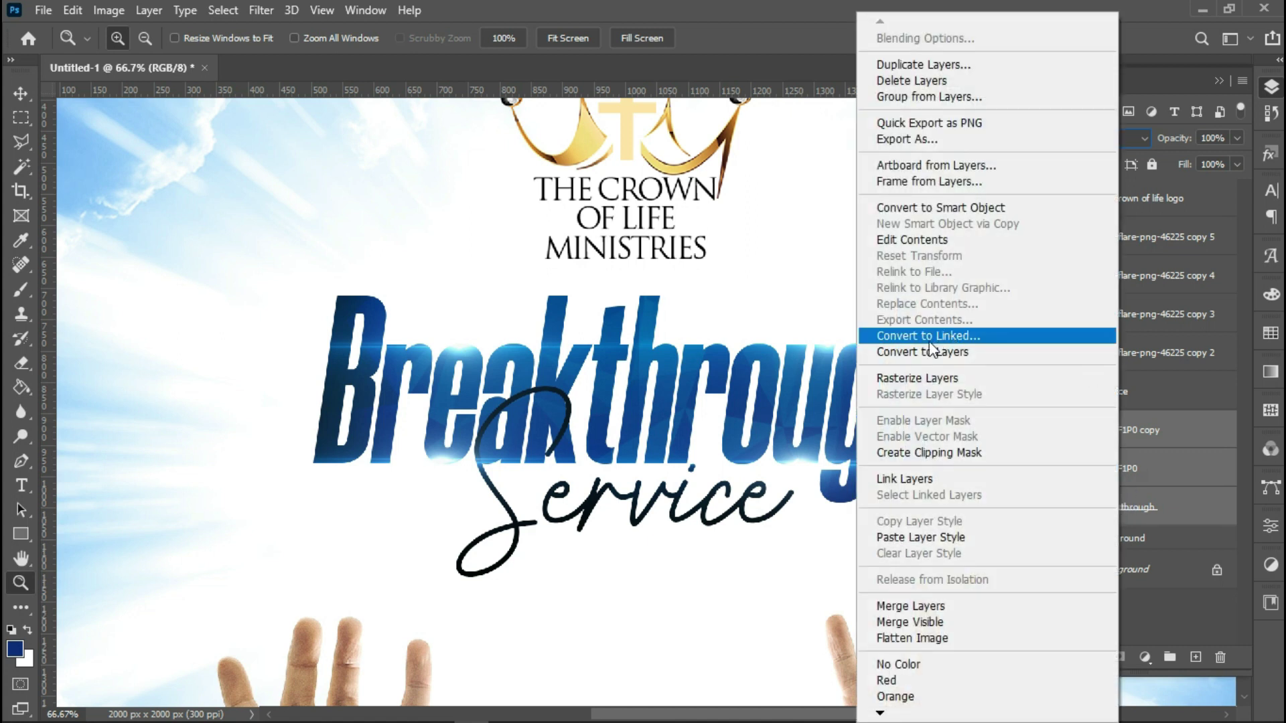
left_click(955, 214)
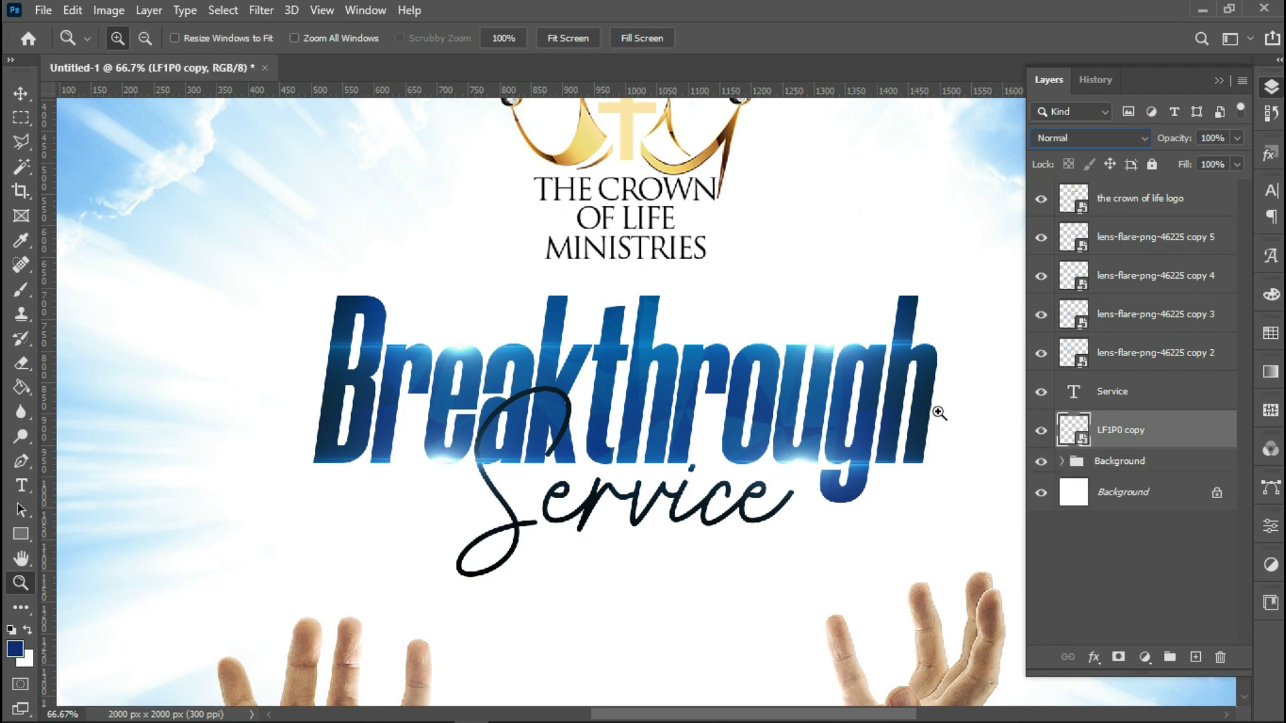
Step: Group the textured title, the Service text and the four lens-flare layers, and toggle the group's visibility to check its contents
left_click(814, 442, "alt")
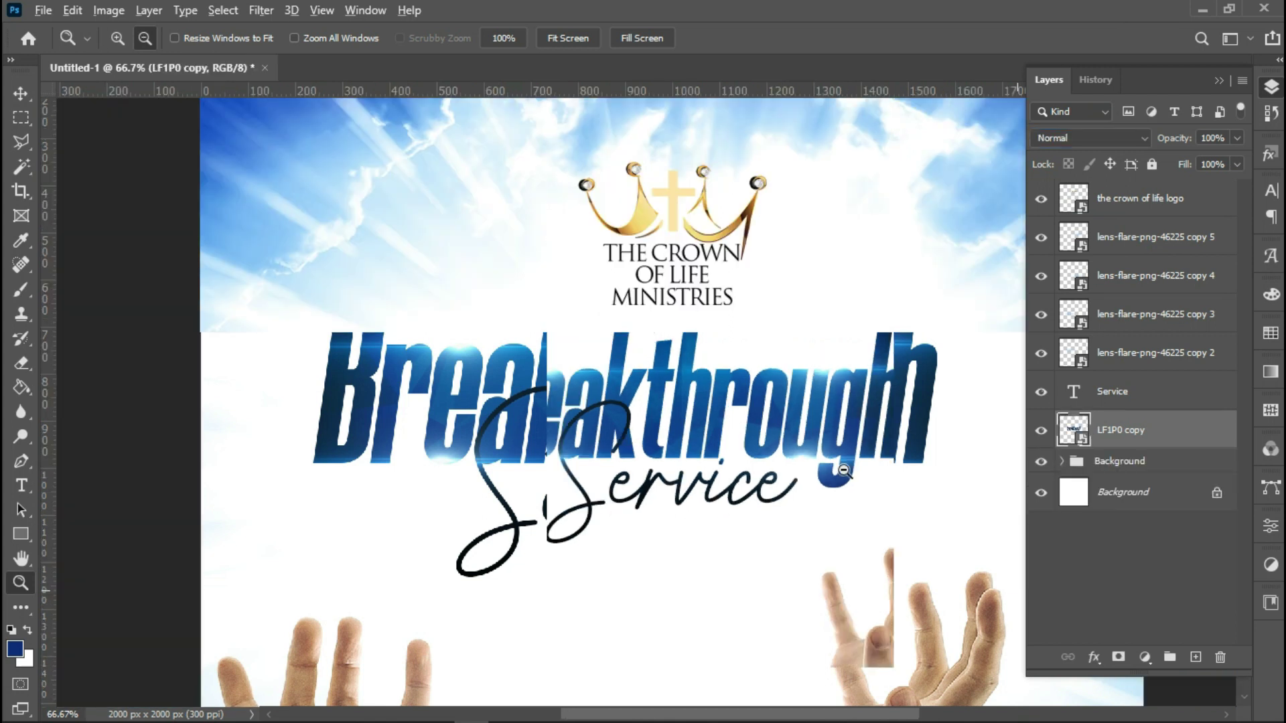
left_click(843, 473, "alt")
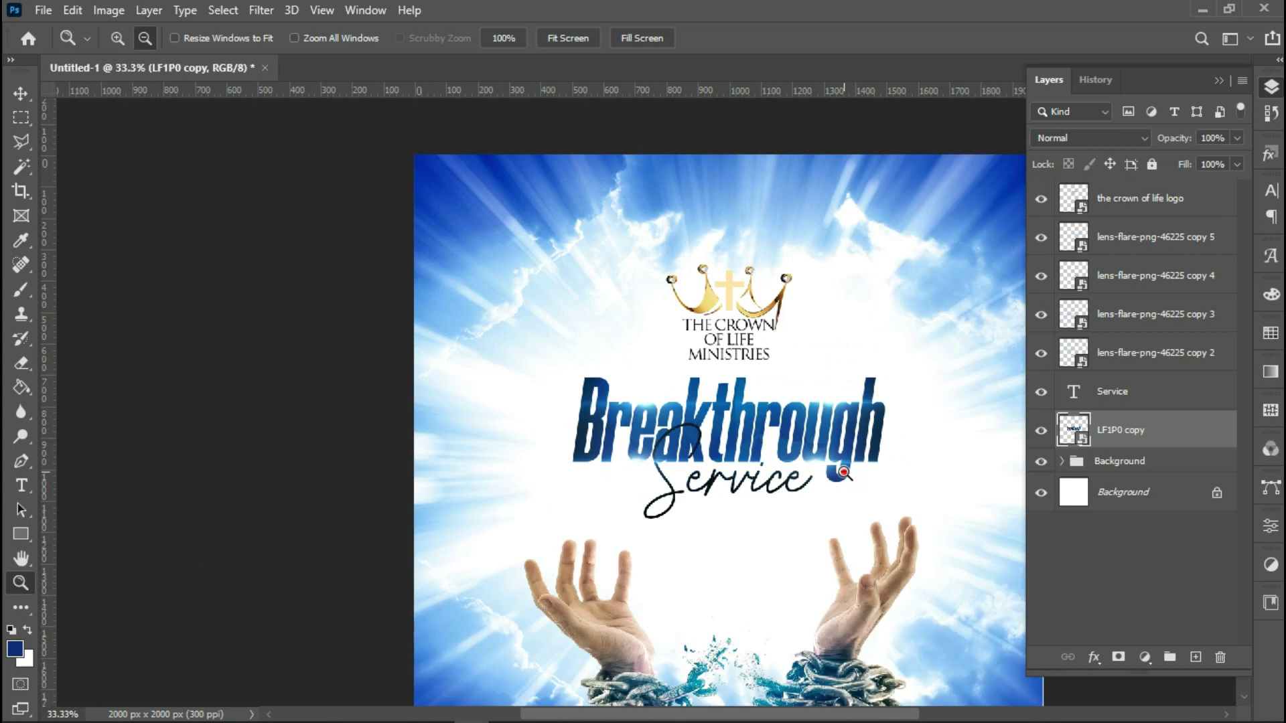
left_click(843, 472, "alt")
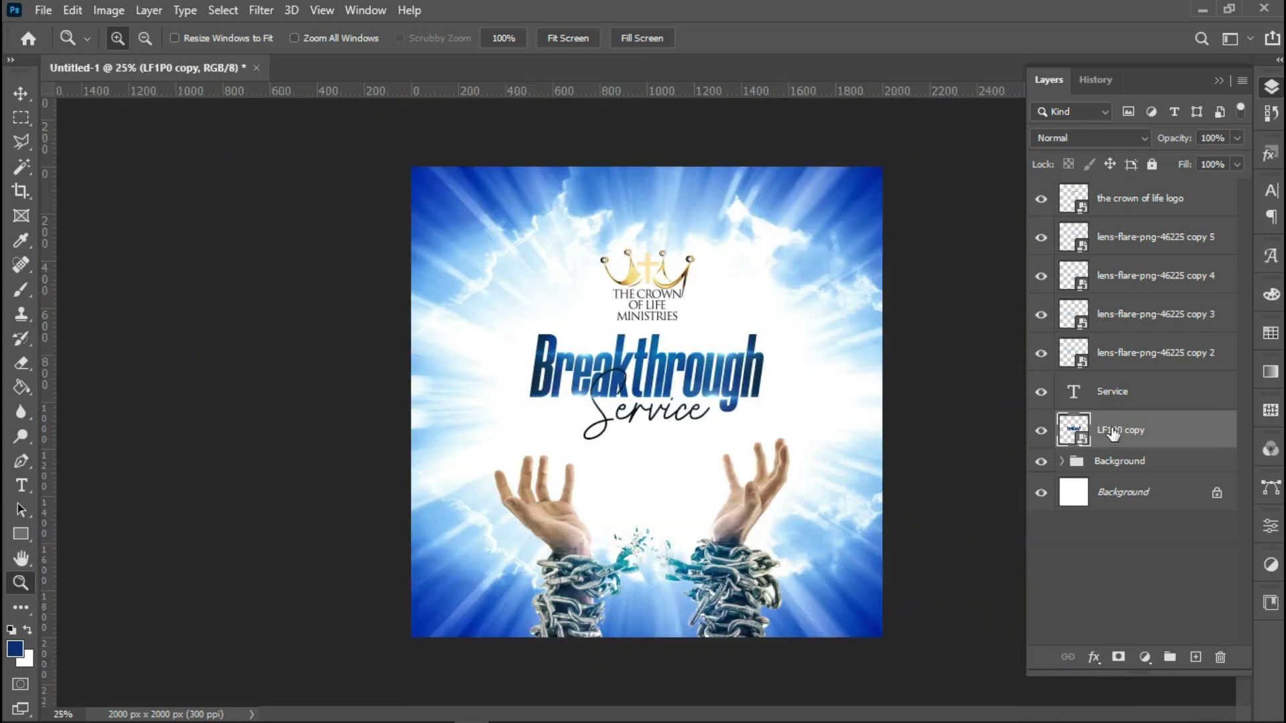
left_click(1113, 354, "shift")
left_click(1113, 316, "shift")
left_click(1116, 278, "shift")
left_click(1117, 242, "shift")
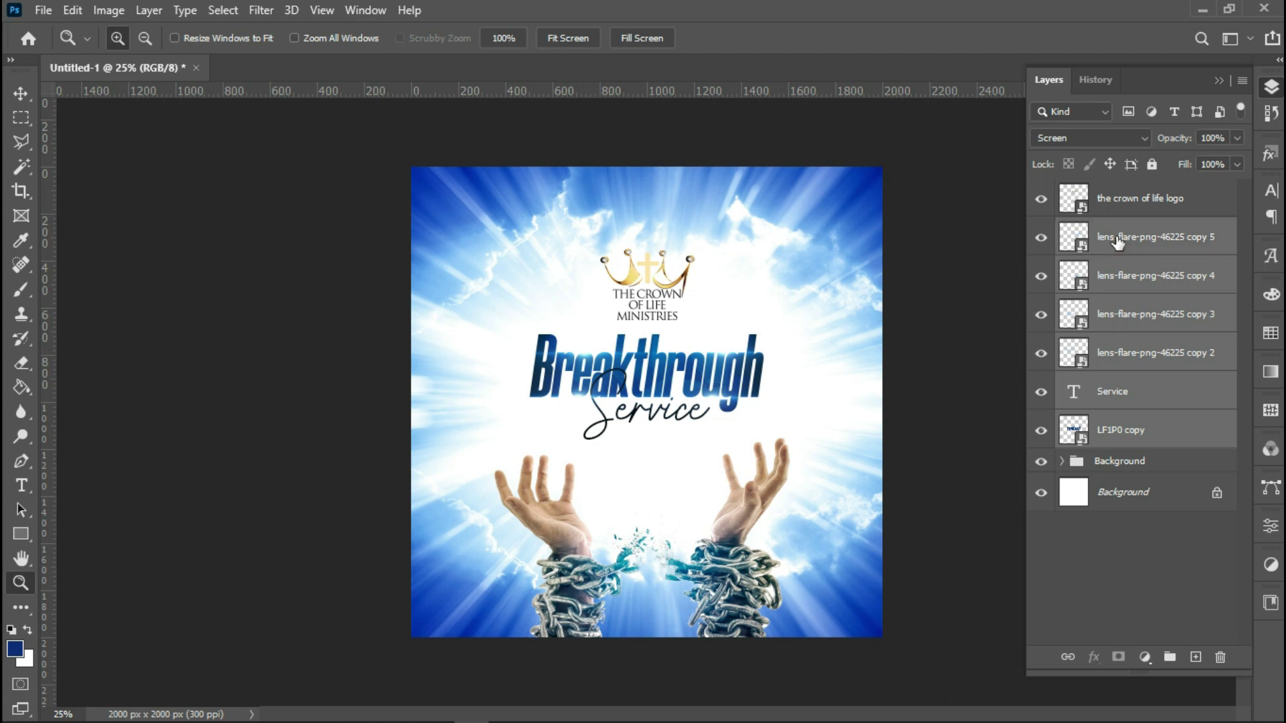
key("ctrl+g")
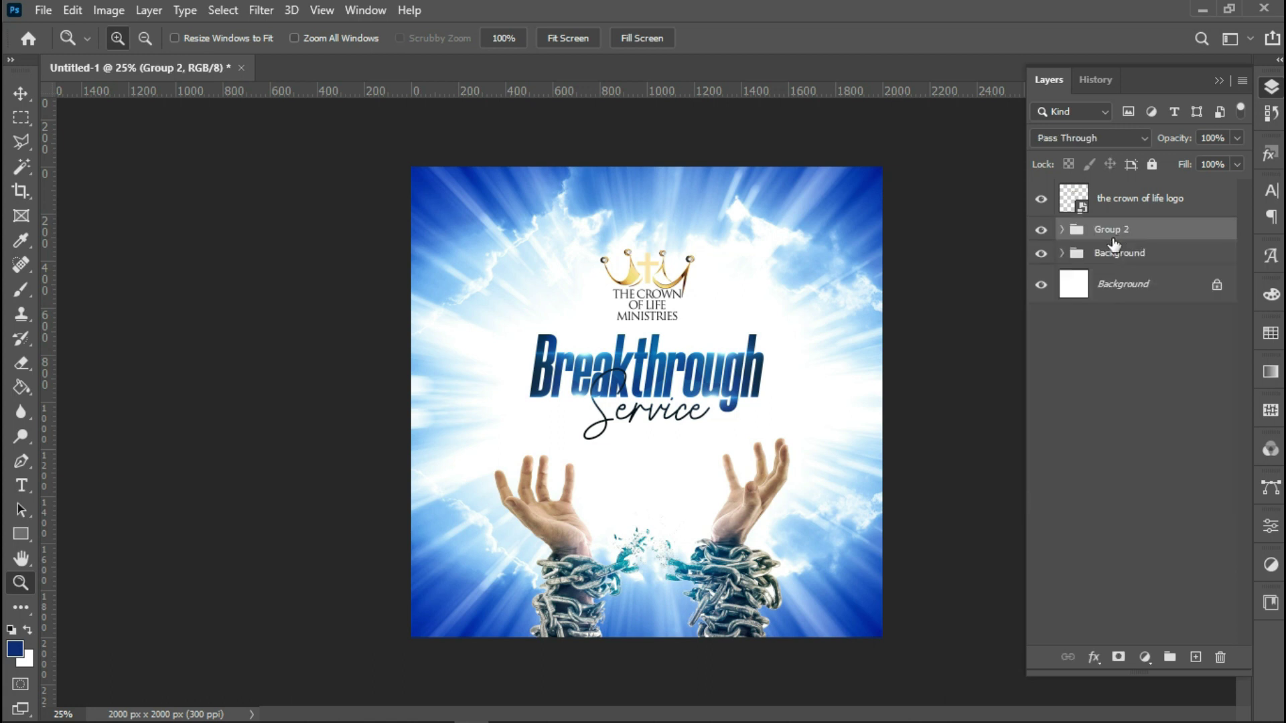
left_click(1041, 230)
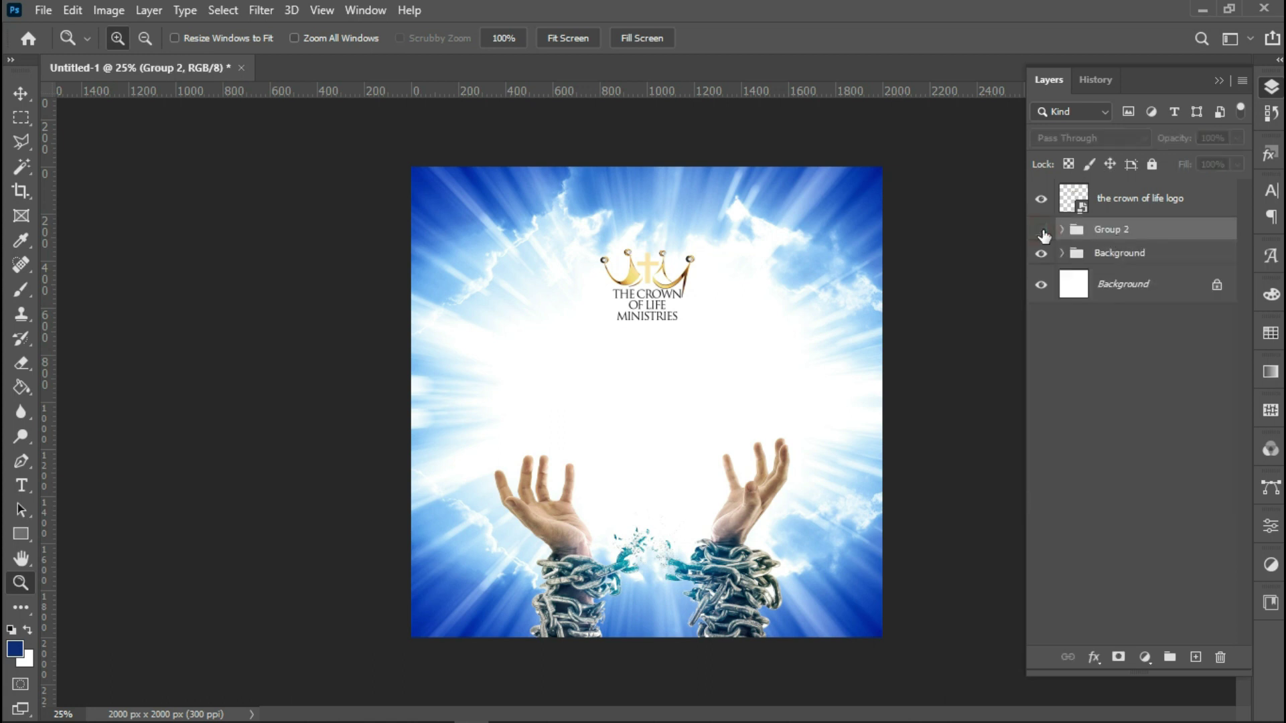
left_click(1042, 230)
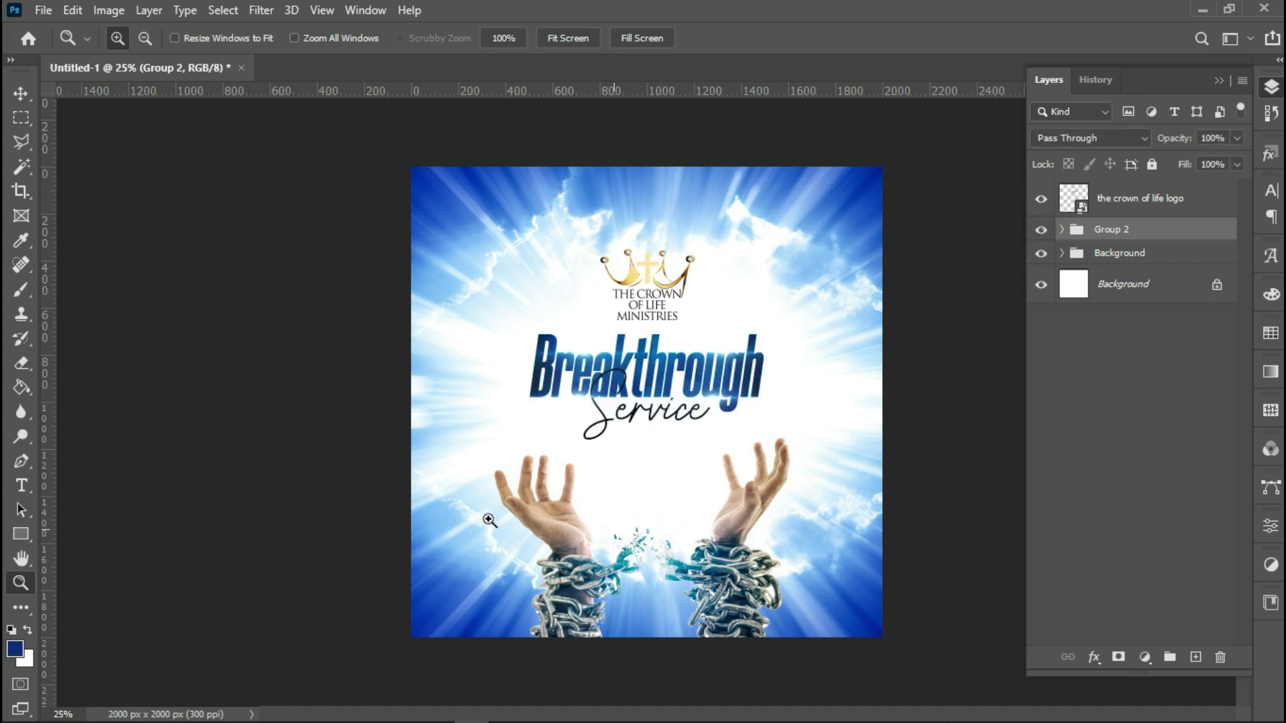
Step: Select the crown of life logo layer and nudge it slightly upward, away from the Breakthrough title
left_click(15, 94)
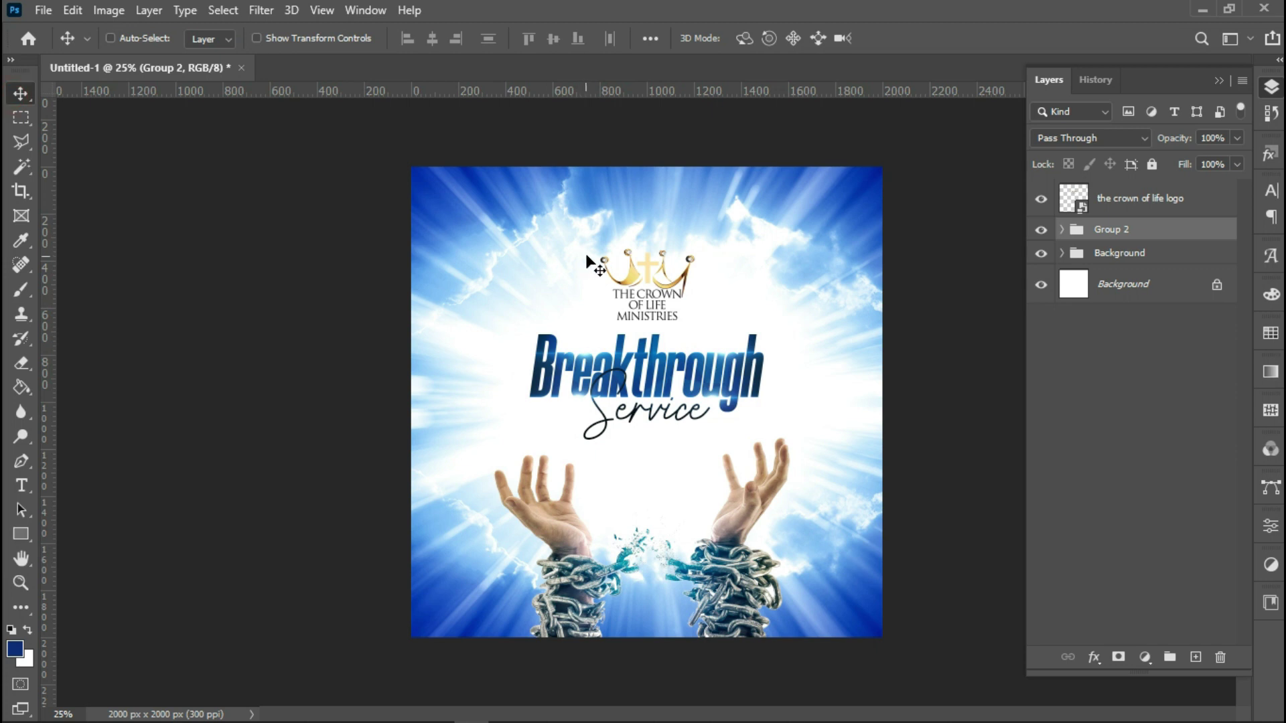
right_click(630, 281)
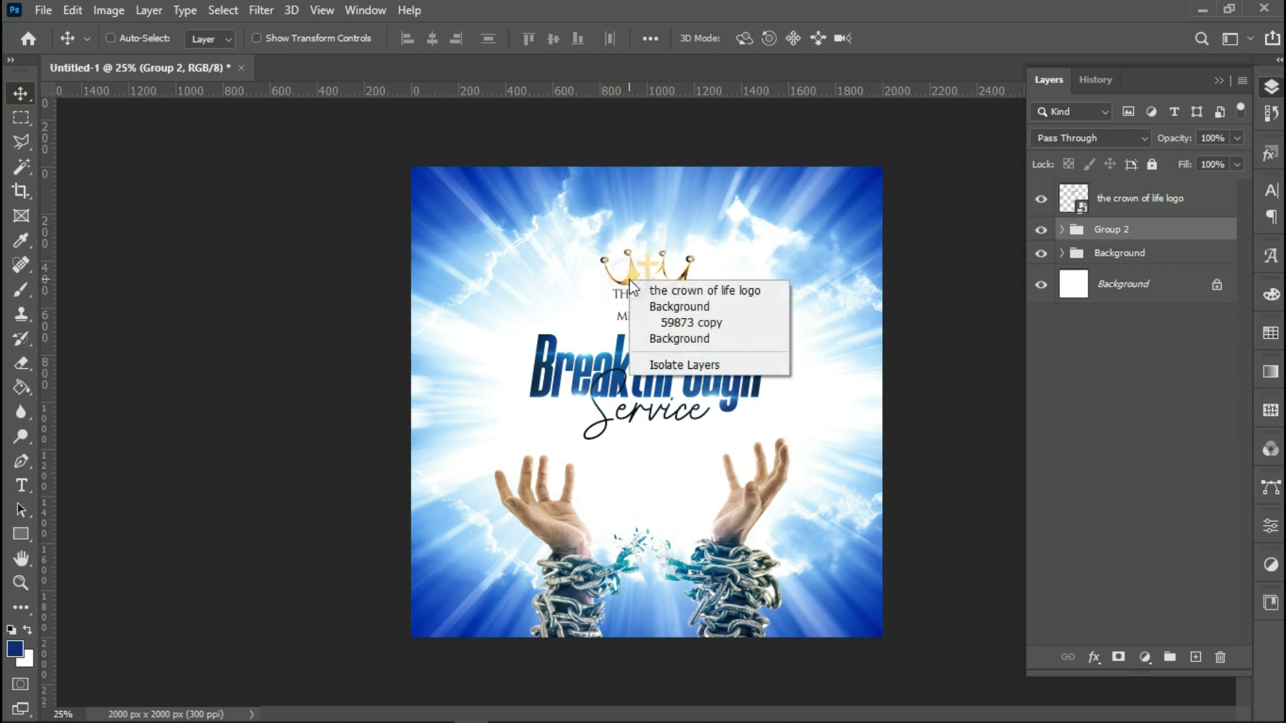
left_click(688, 294)
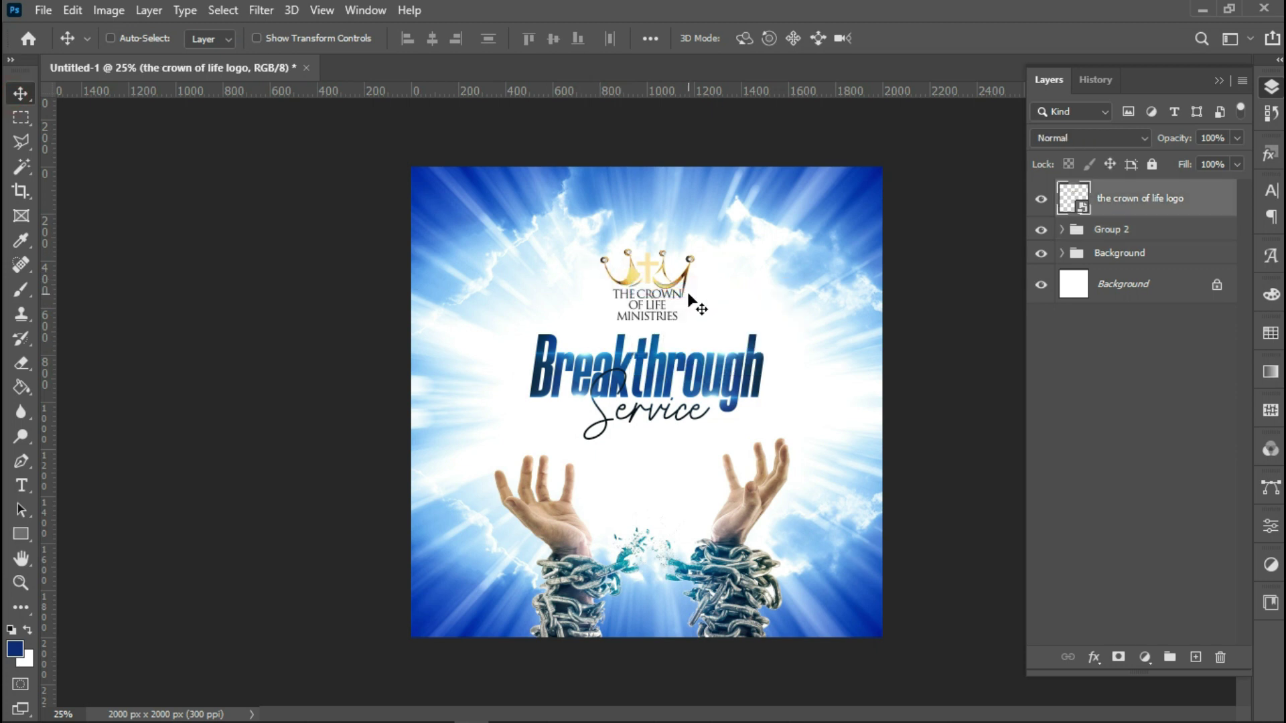
key("shift+Up")
key("shift+Up")
key("Up")
key("Up")
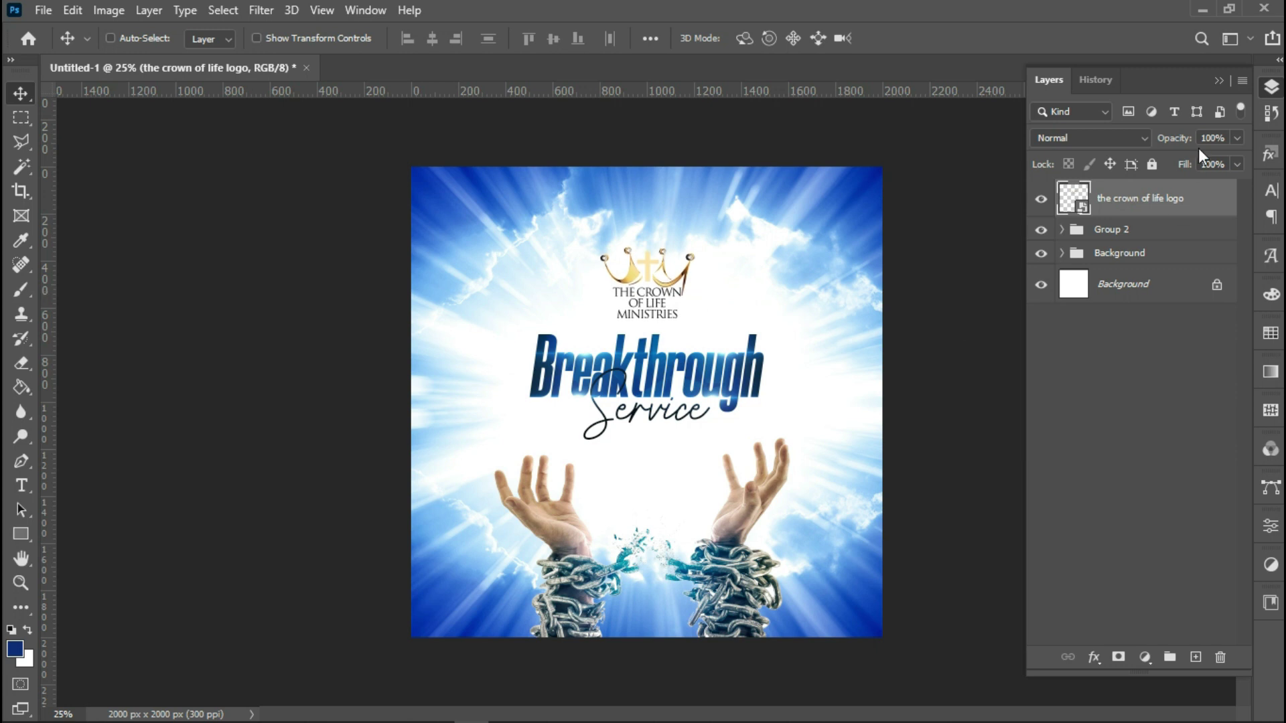
Step: Open the contents of the crown of life logo smart object and merge its crown and cross layers into one
double_click(1074, 198)
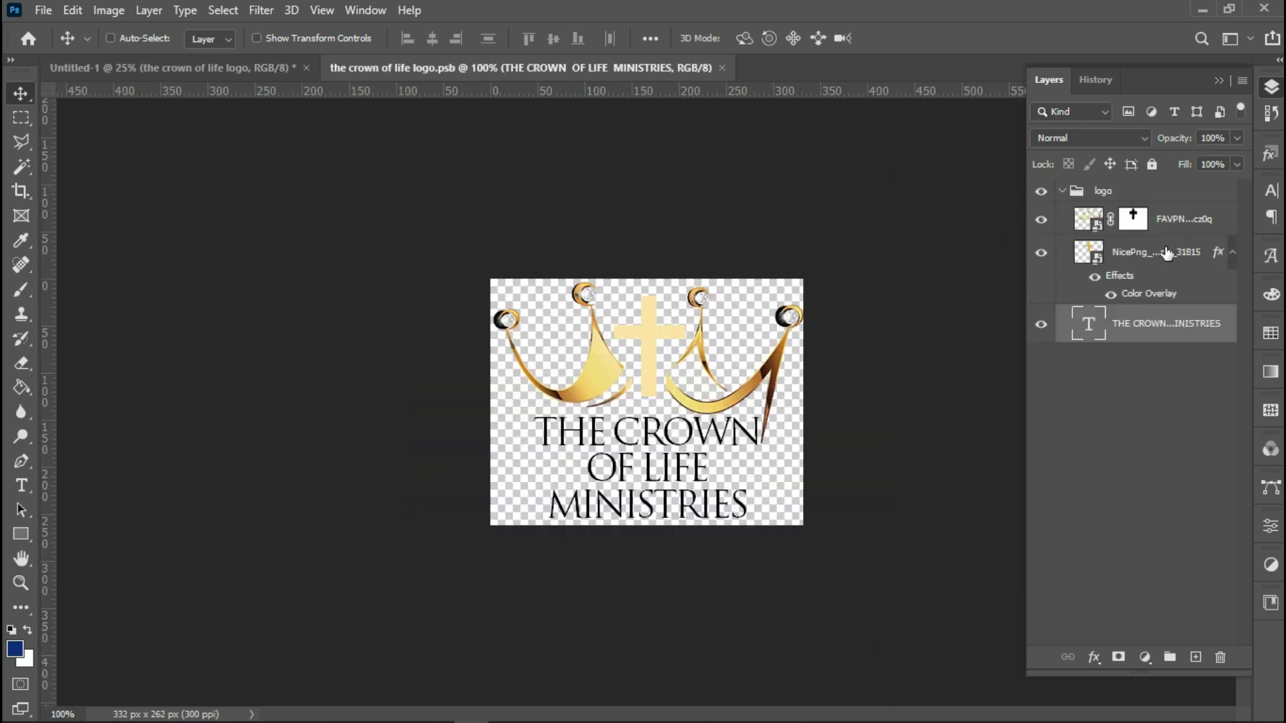
left_click(1167, 252)
left_click(1171, 227, "ctrl")
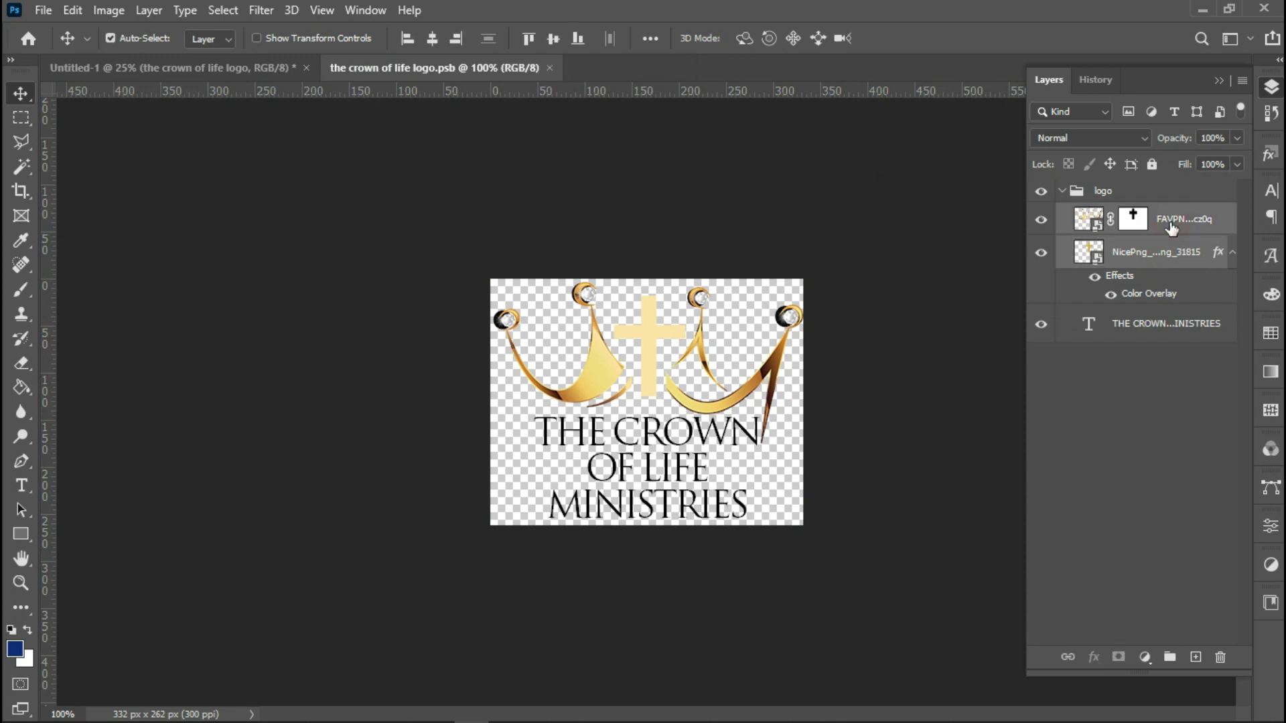
key("ctrl+e")
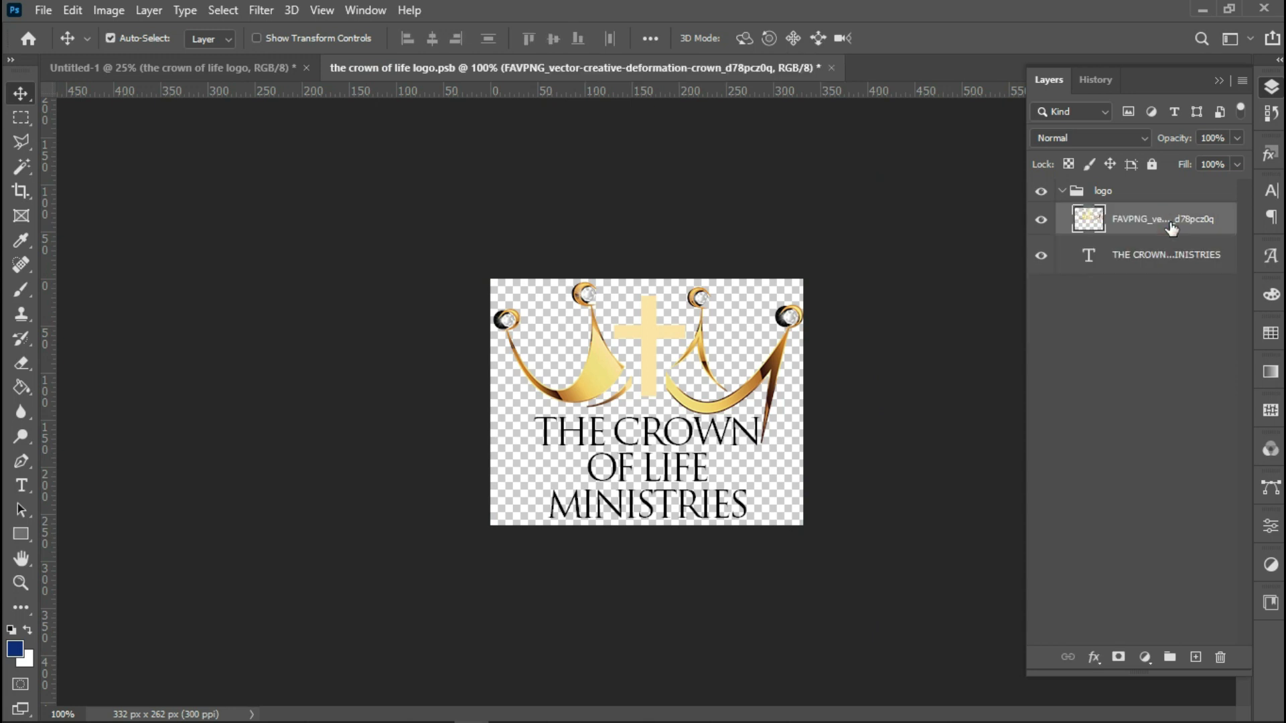
Step: Duplicate the merged crown layer, set the copy's blend mode to Multiply, and save and close the logo smart object
key("ctrl+j")
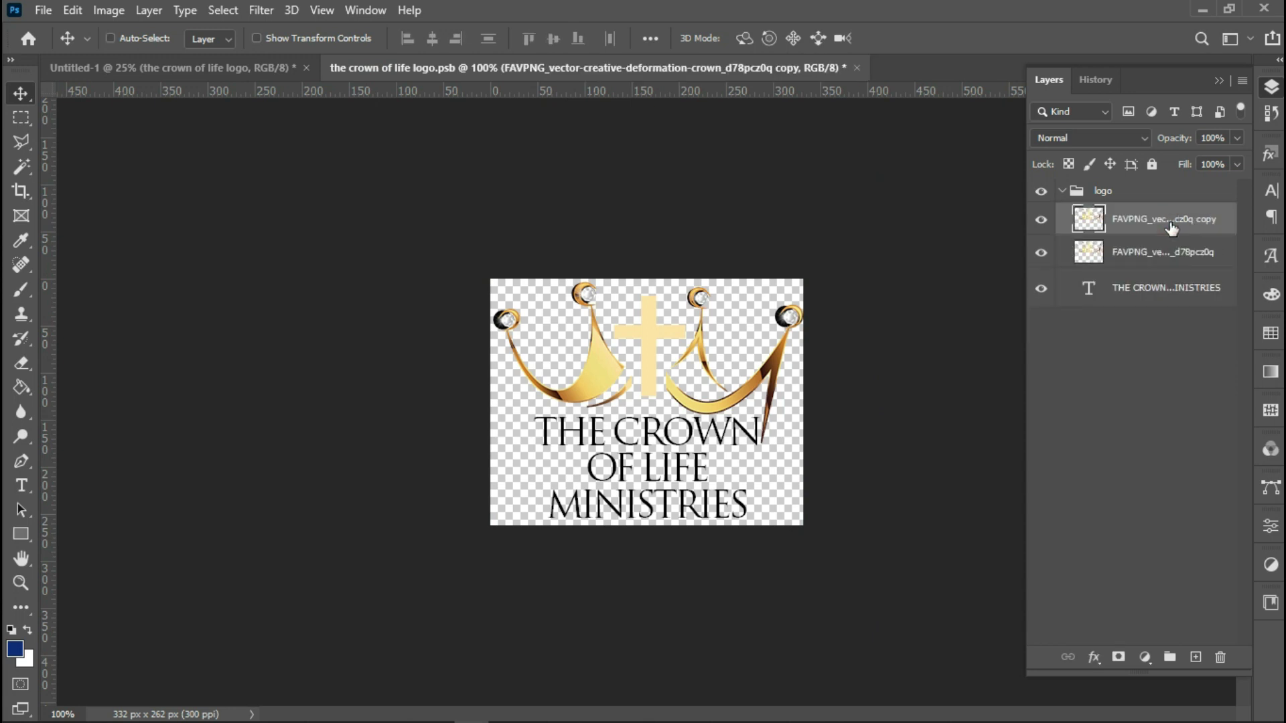
left_click(1123, 139)
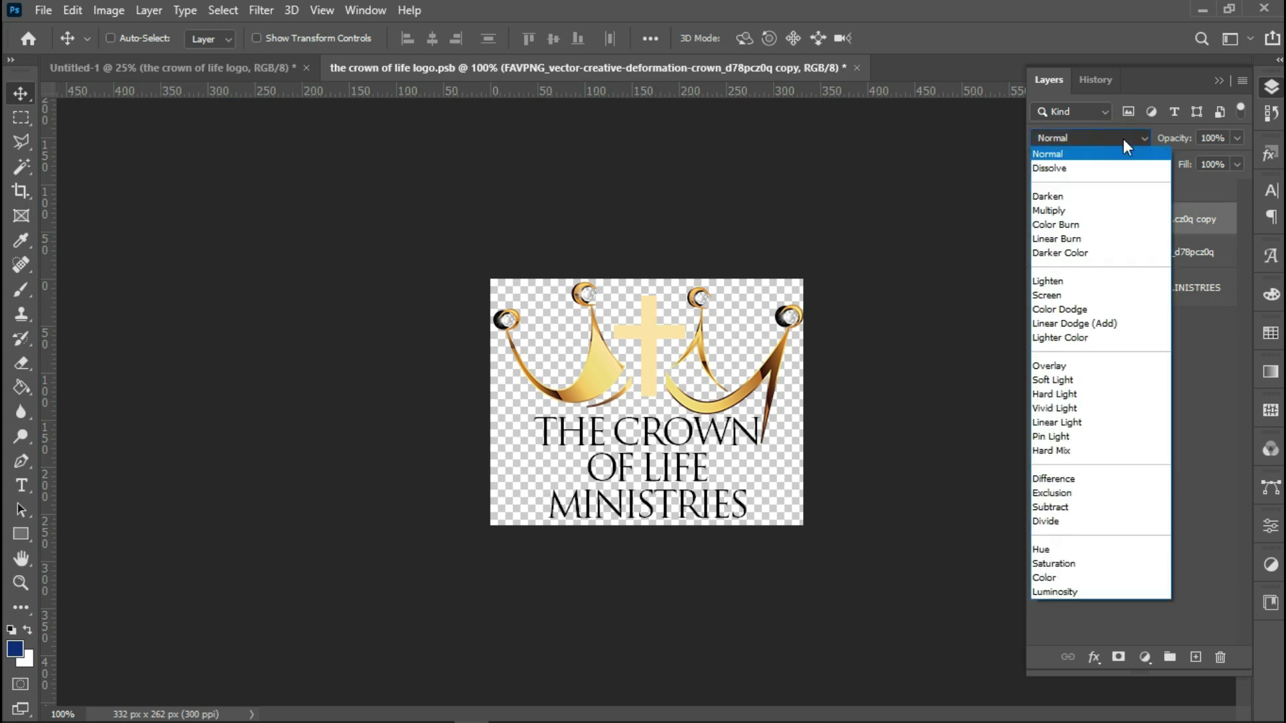
left_click(1062, 211)
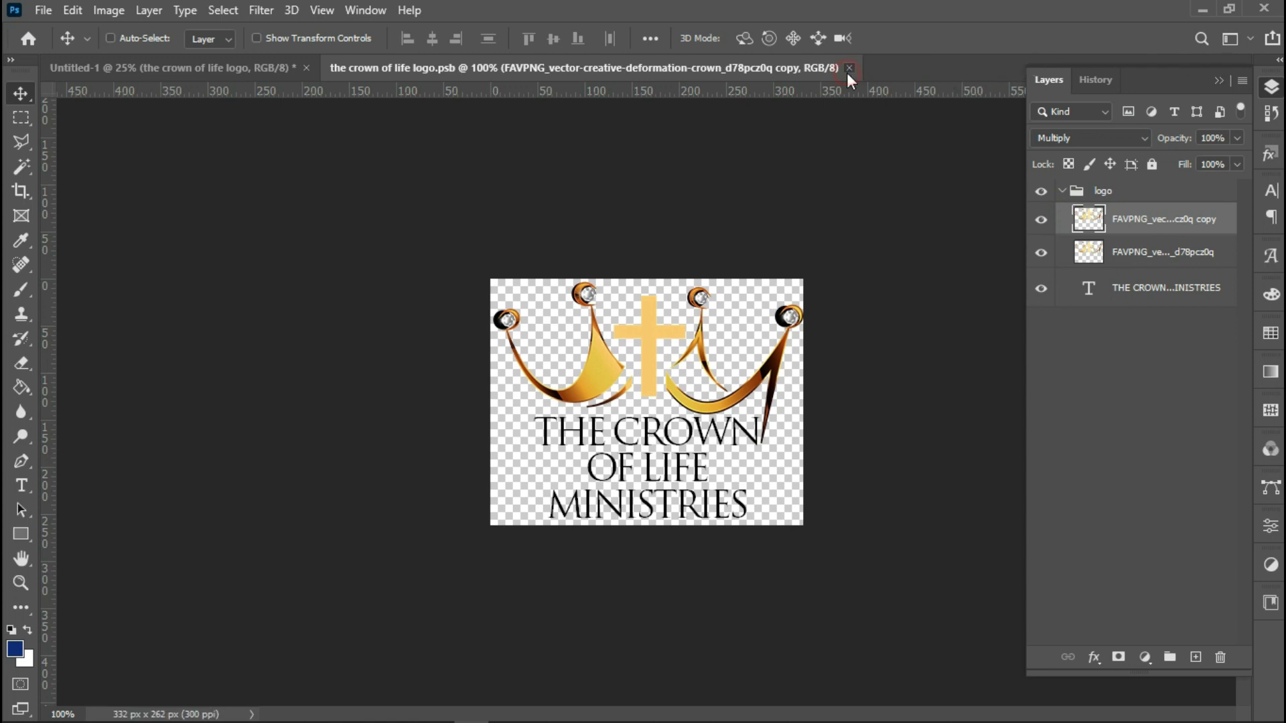
left_click(848, 70)
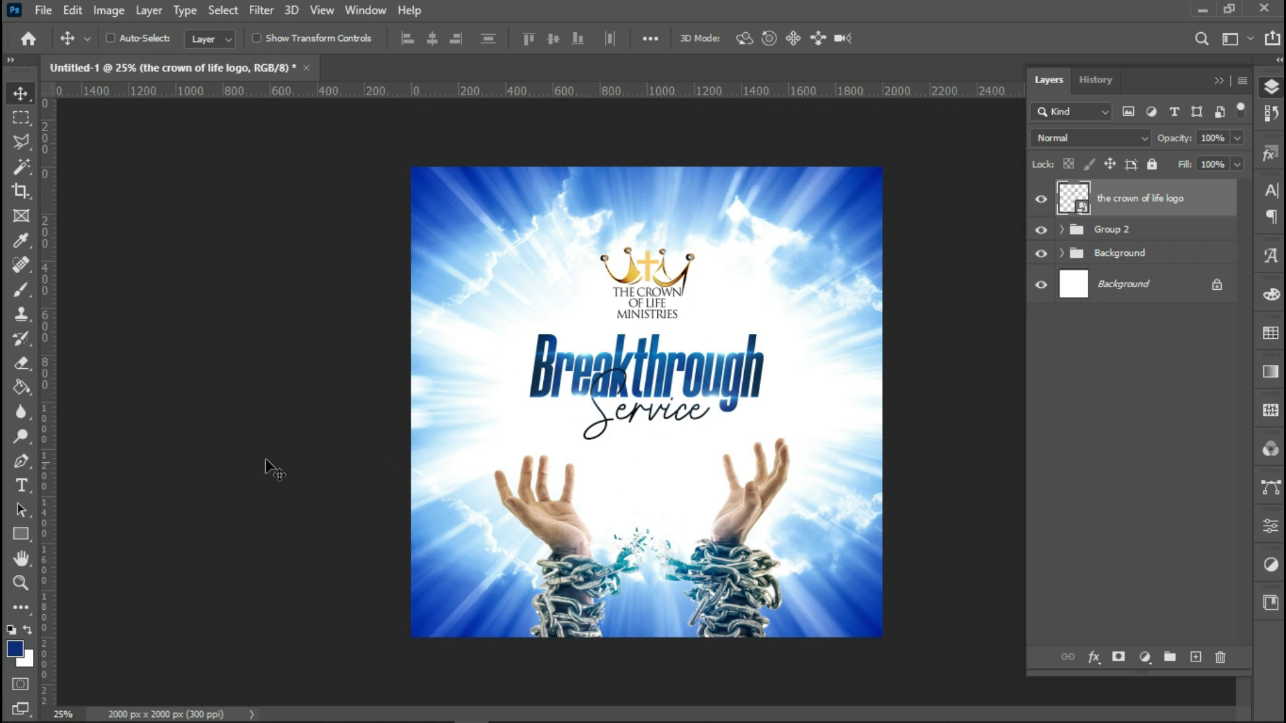
Step: Add a text line reading "This Sunday II 8:00am" below the Service text on the flyer
left_click(26, 485)
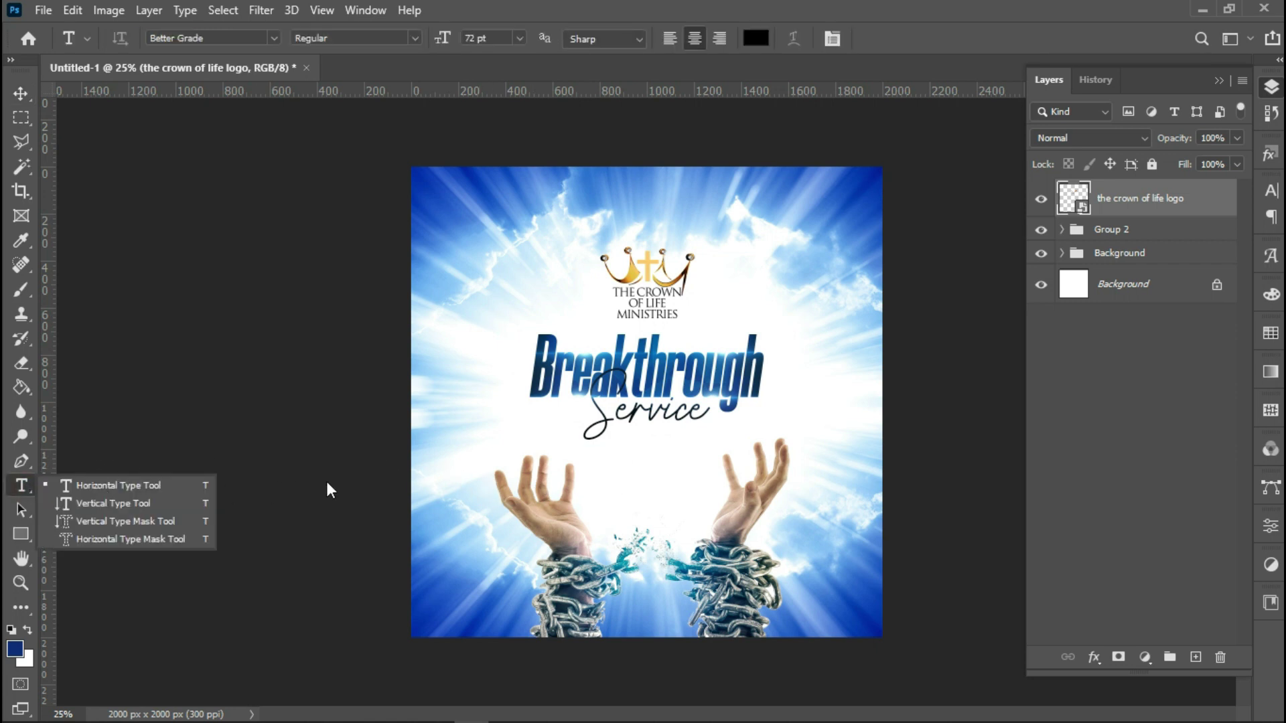
left_click(606, 487)
left_click(606, 486)
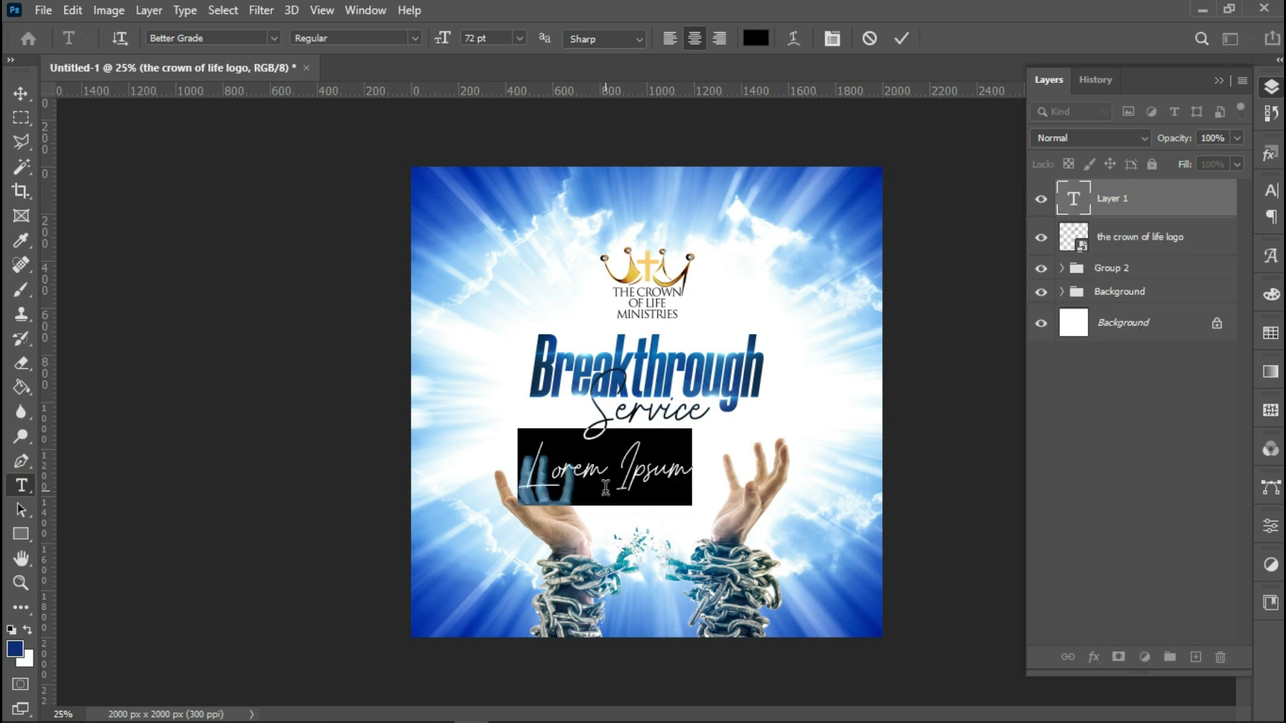
type("Thi")
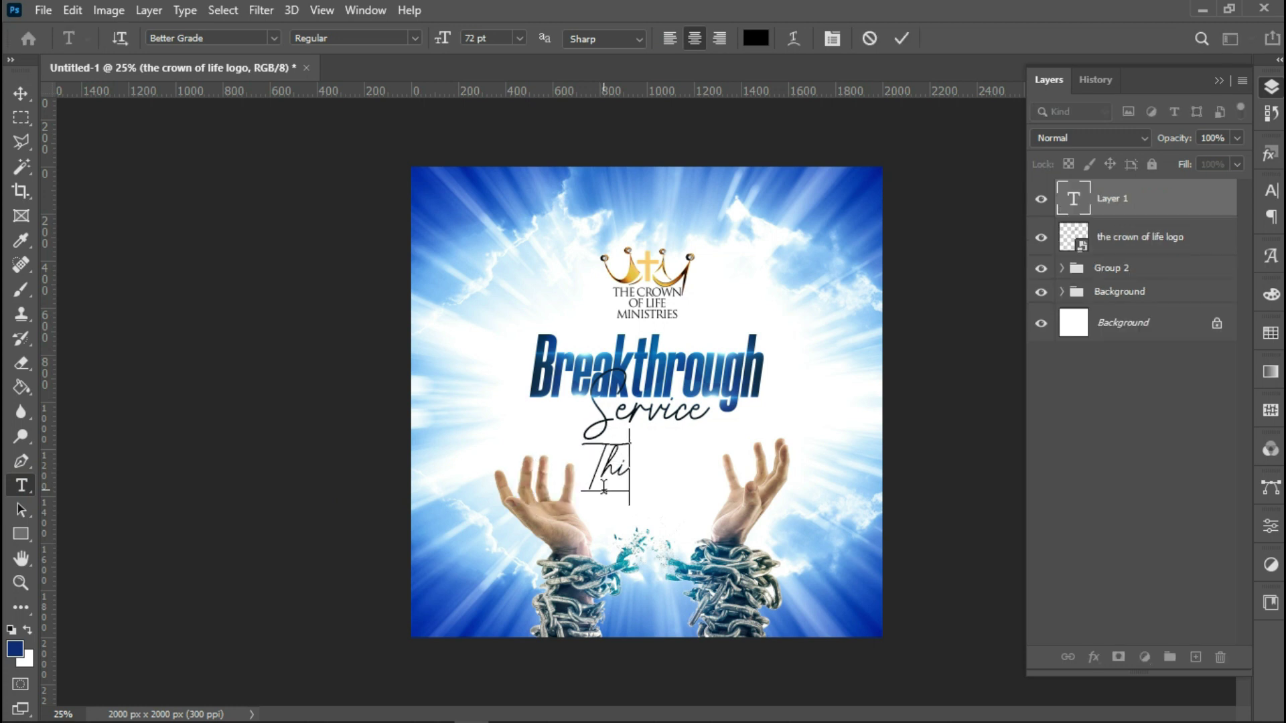
type("s Sunday 11")
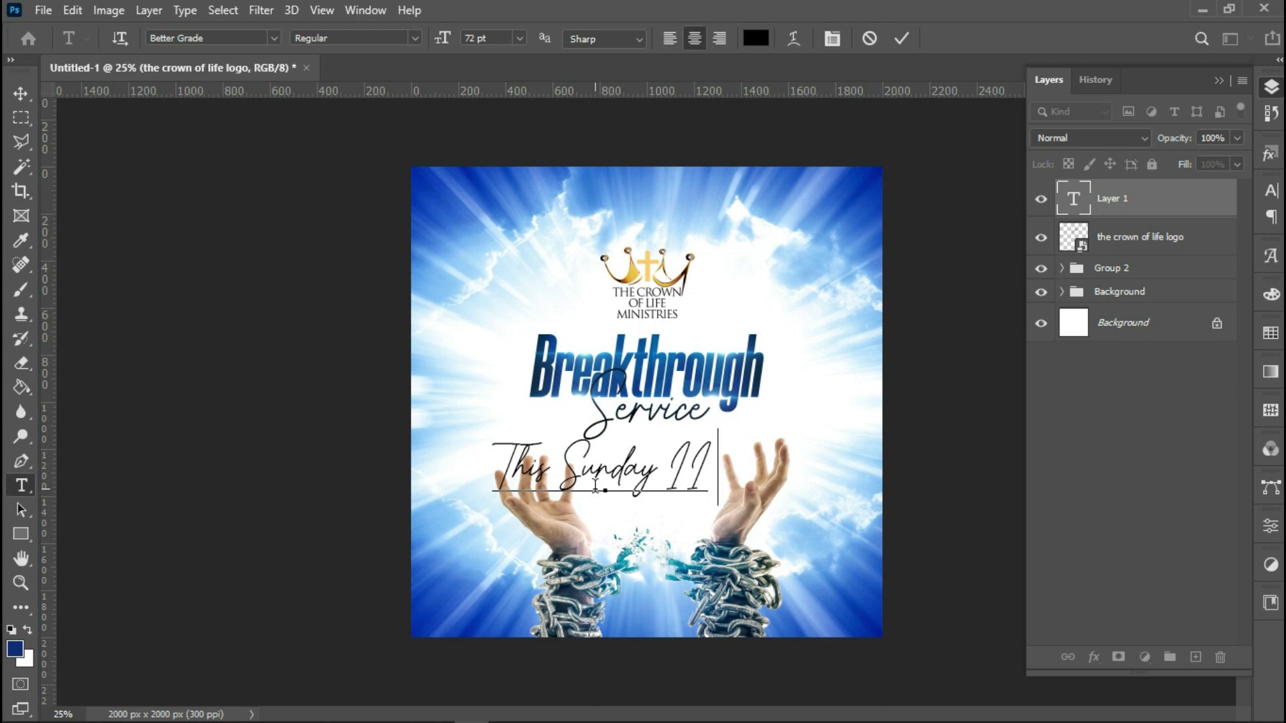
type(" 8")
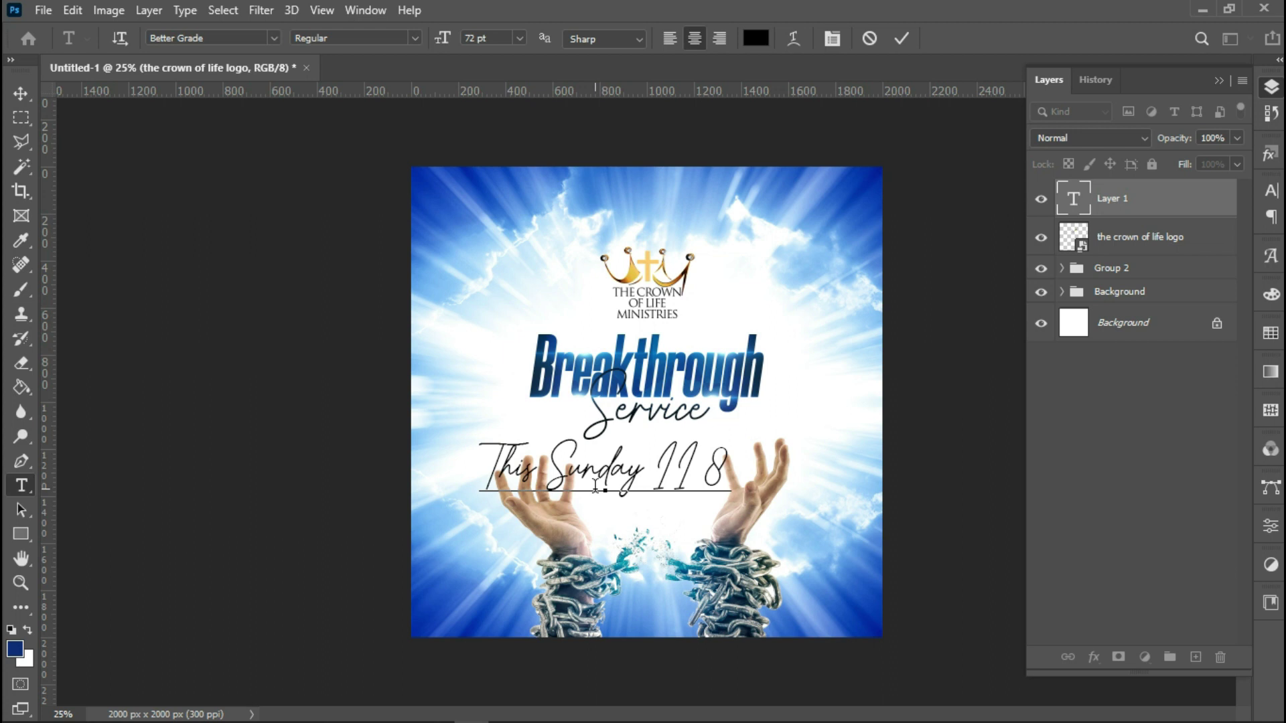
type(":00")
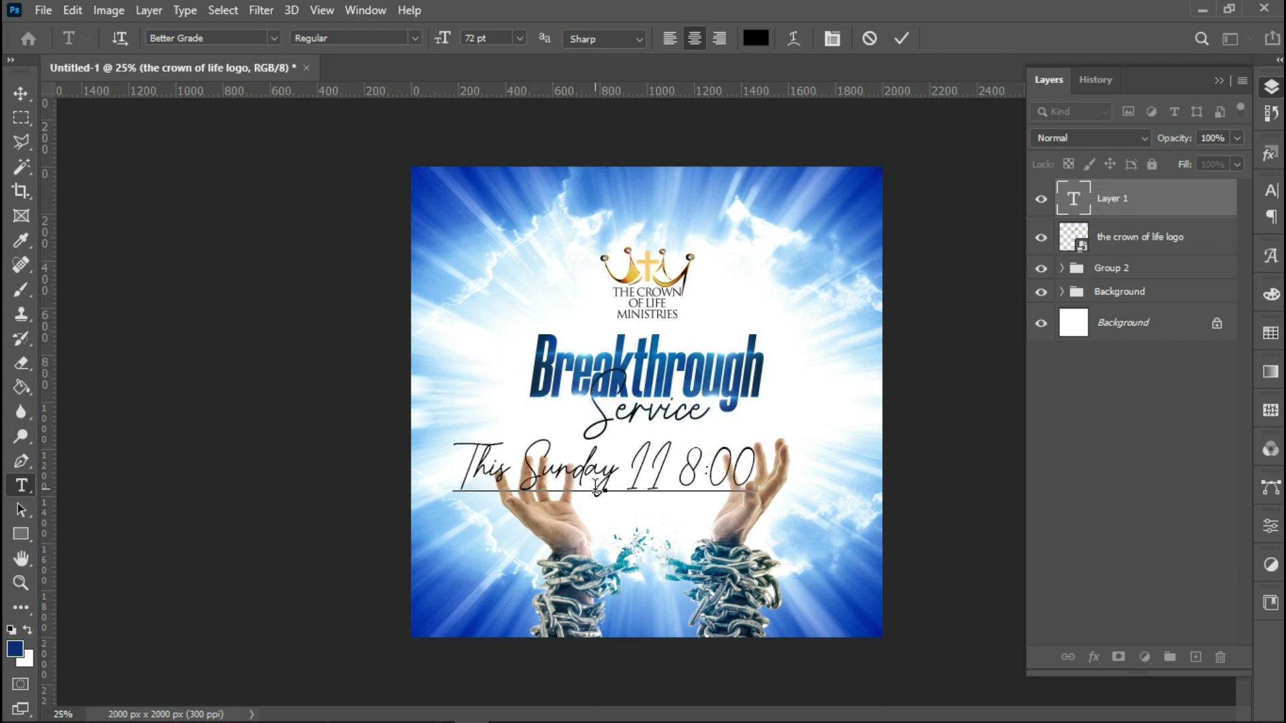
type("am")
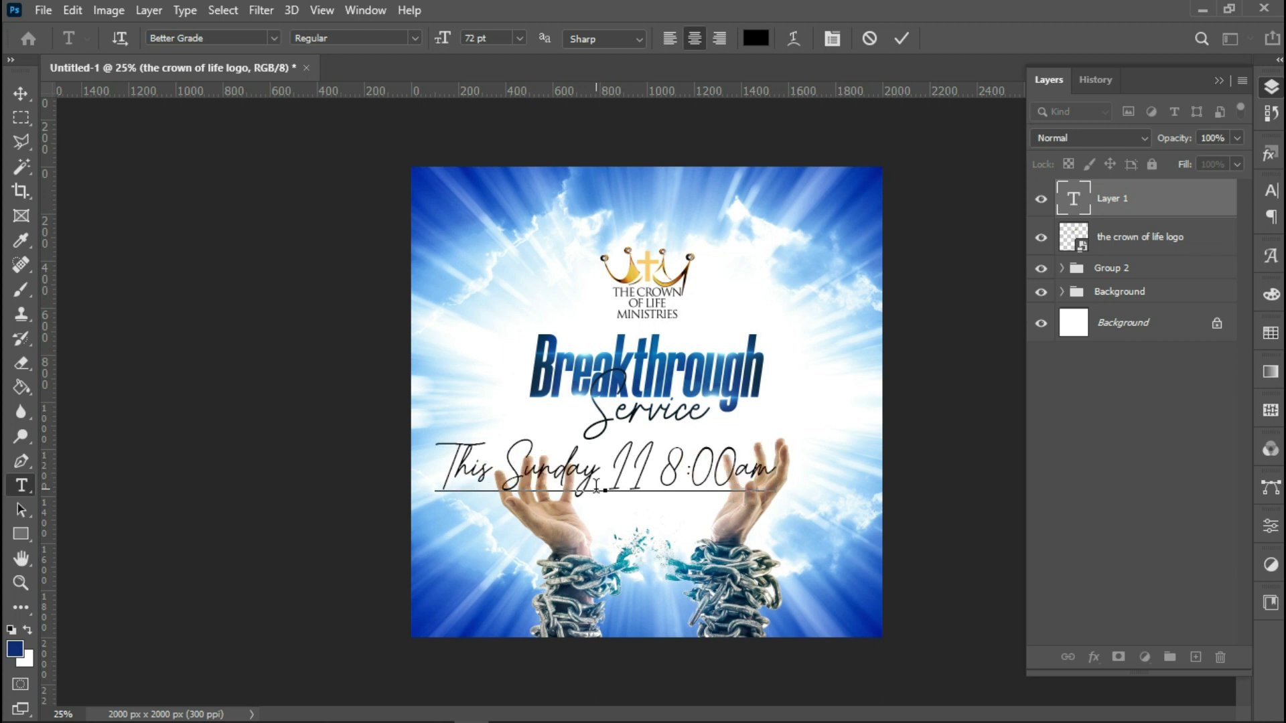
Step: Format the whole date line in Helvetica at 16 pt and move it between the raised hands, just below Service
right_click(598, 488)
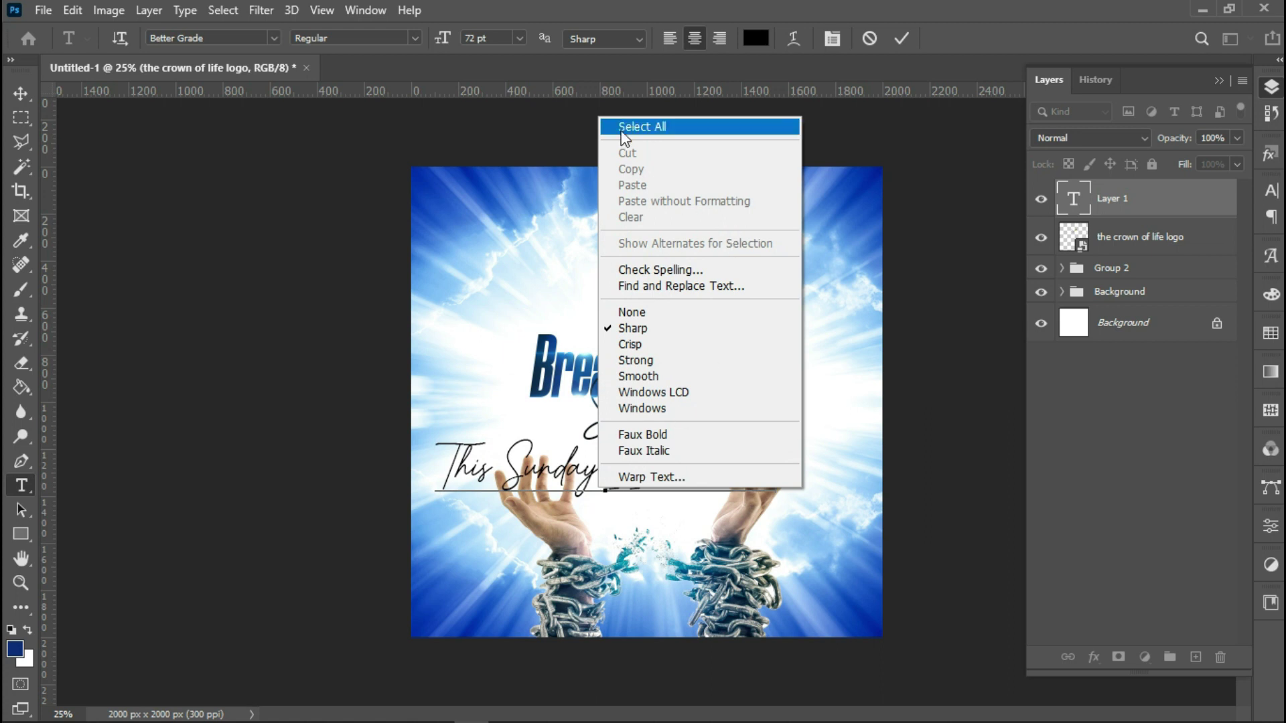
left_click(642, 126)
left_click(274, 38)
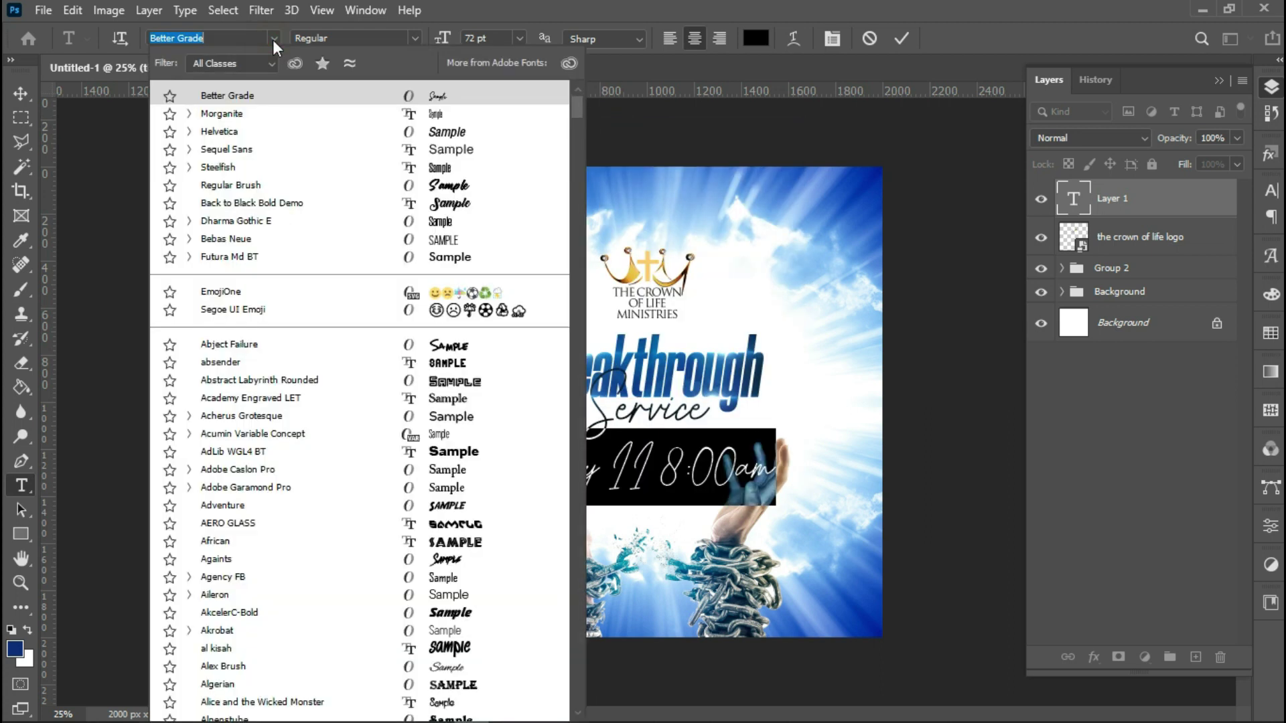
left_click(257, 132)
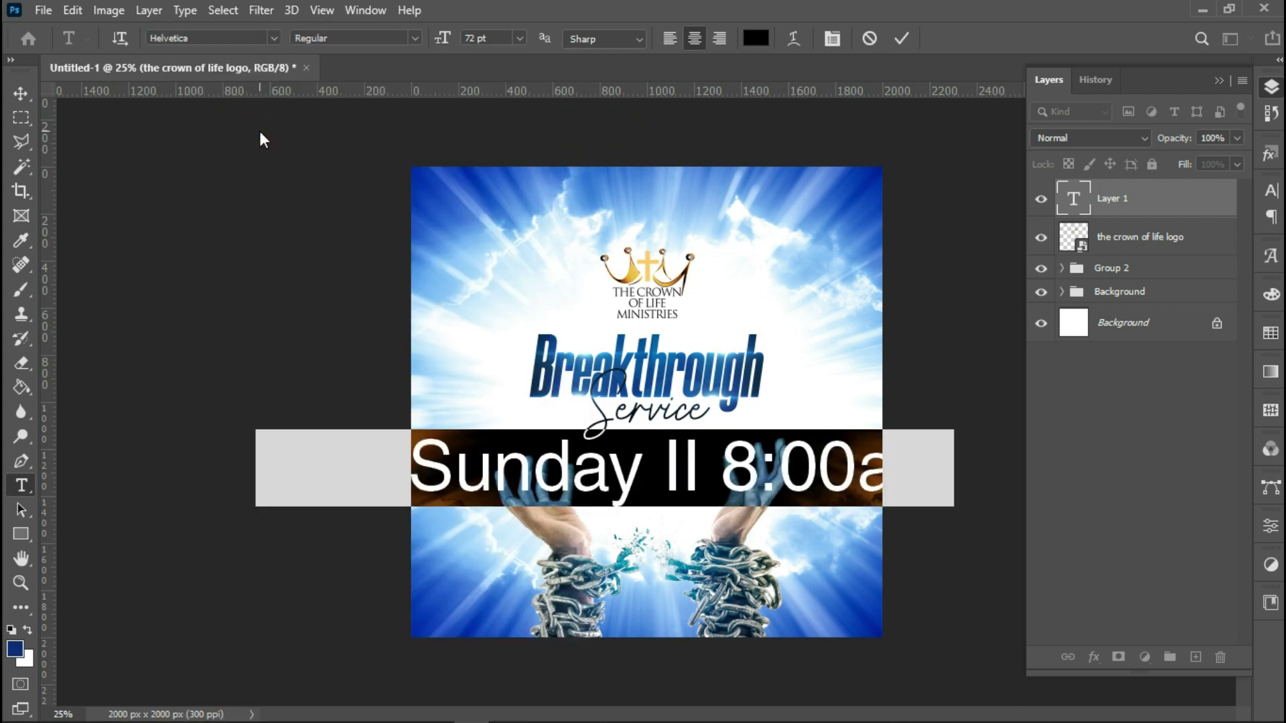
left_click(831, 38)
left_click(520, 38)
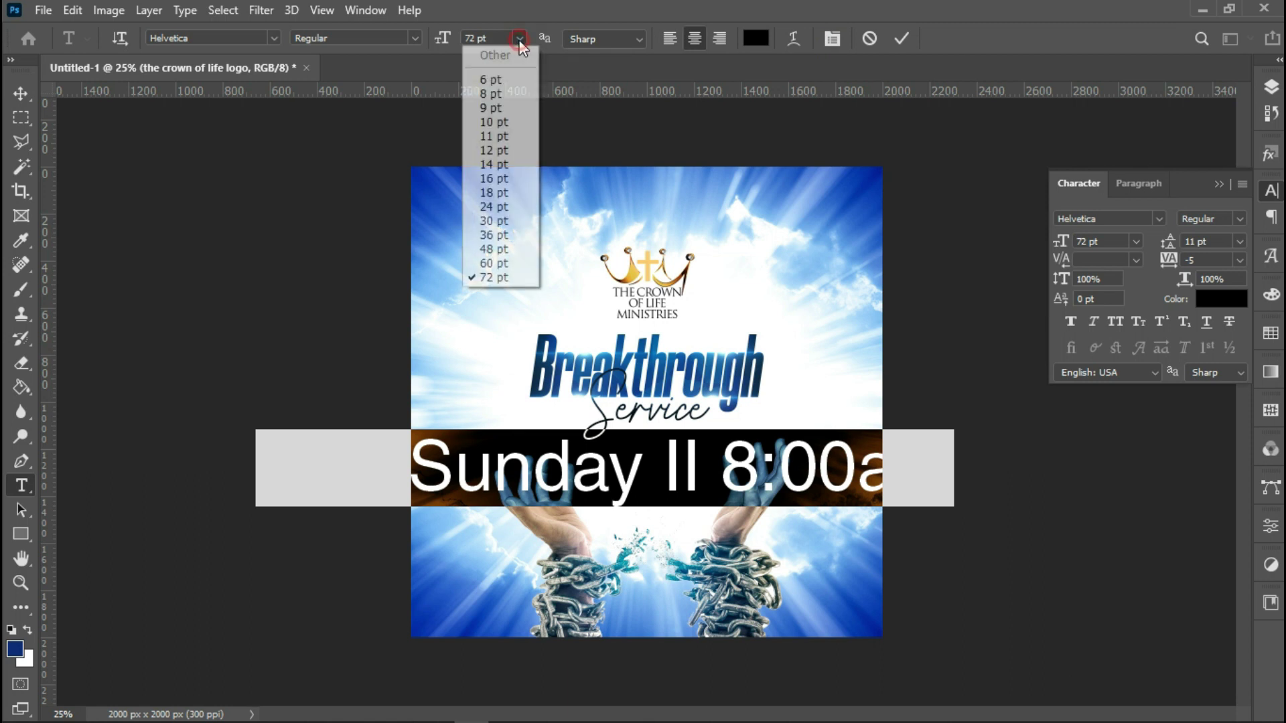
left_click(509, 178)
left_click_drag(623, 534, 663, 499)
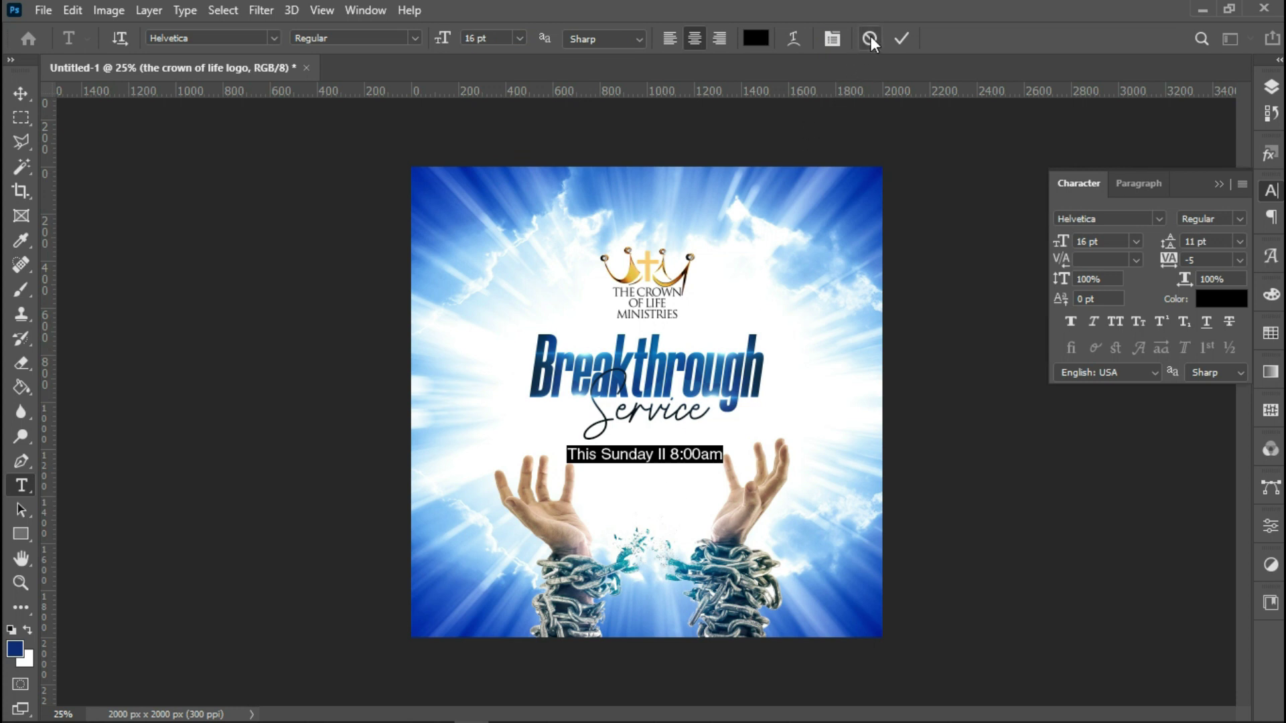
left_click(896, 38)
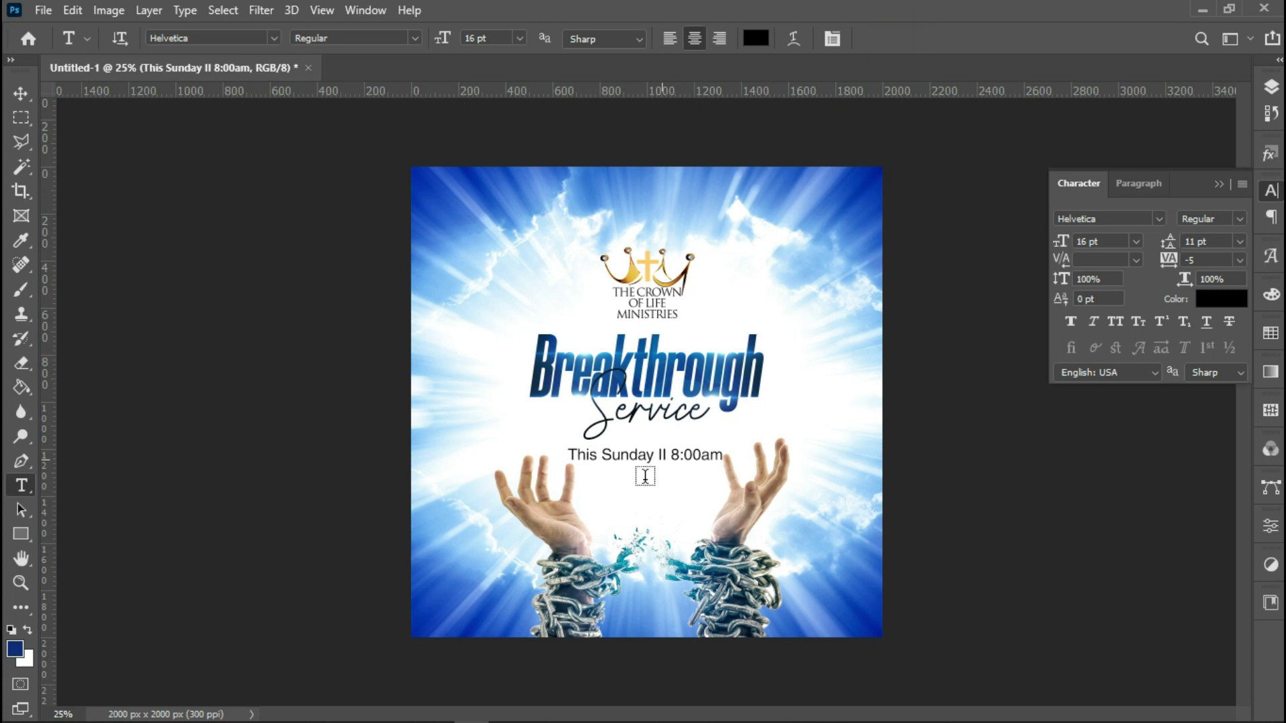
Step: Set the date line's tracking to -75 and centre it horizontally on the canvas
left_click(1240, 260)
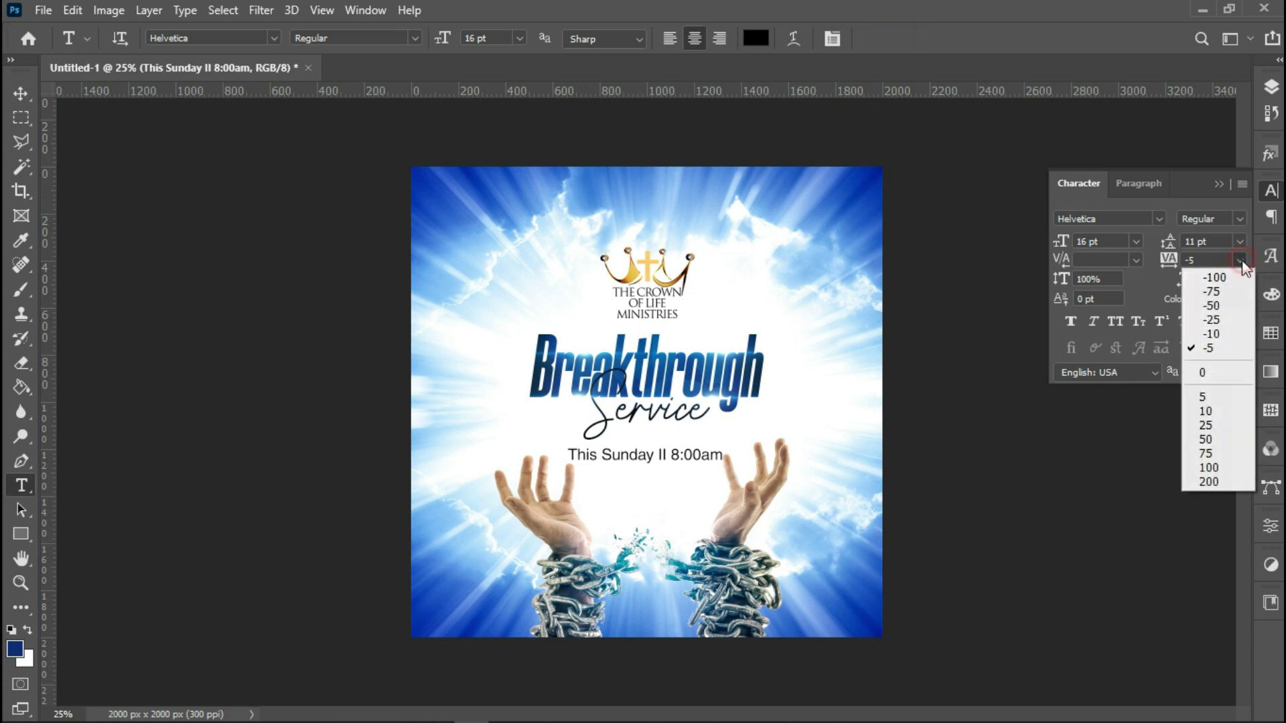
left_click(1206, 243)
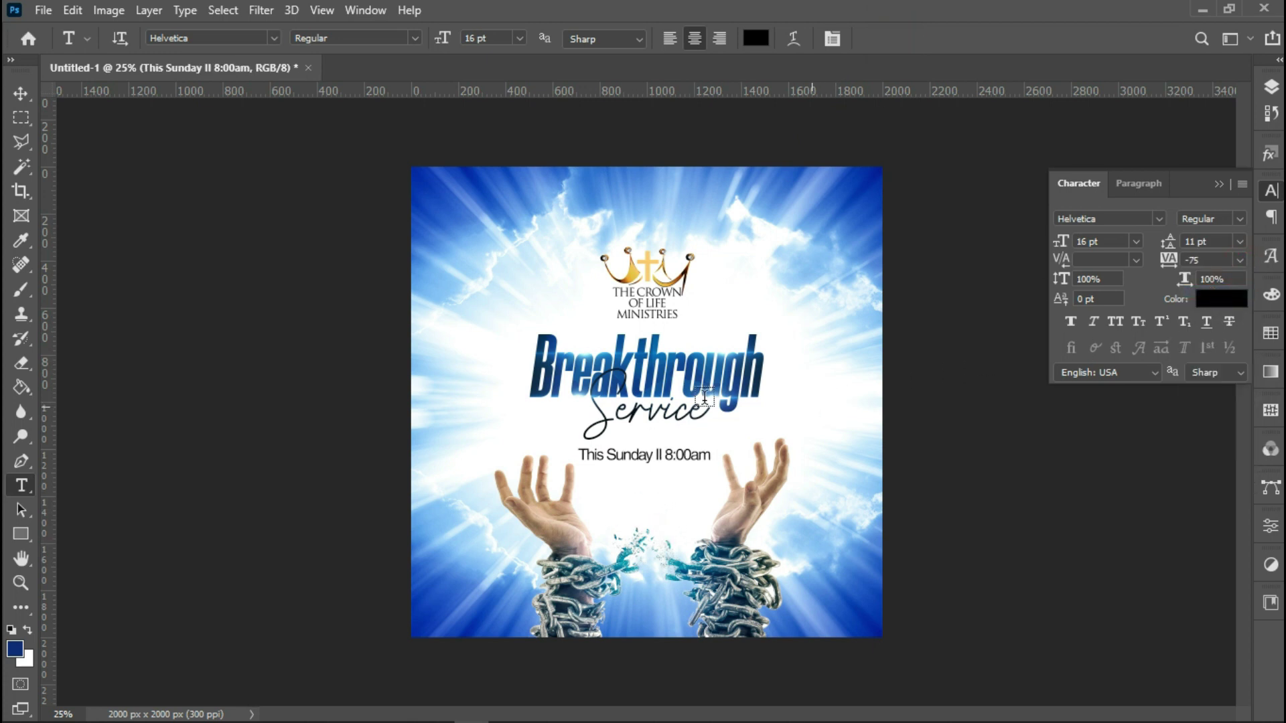
left_click(18, 99)
key("ctrl+a")
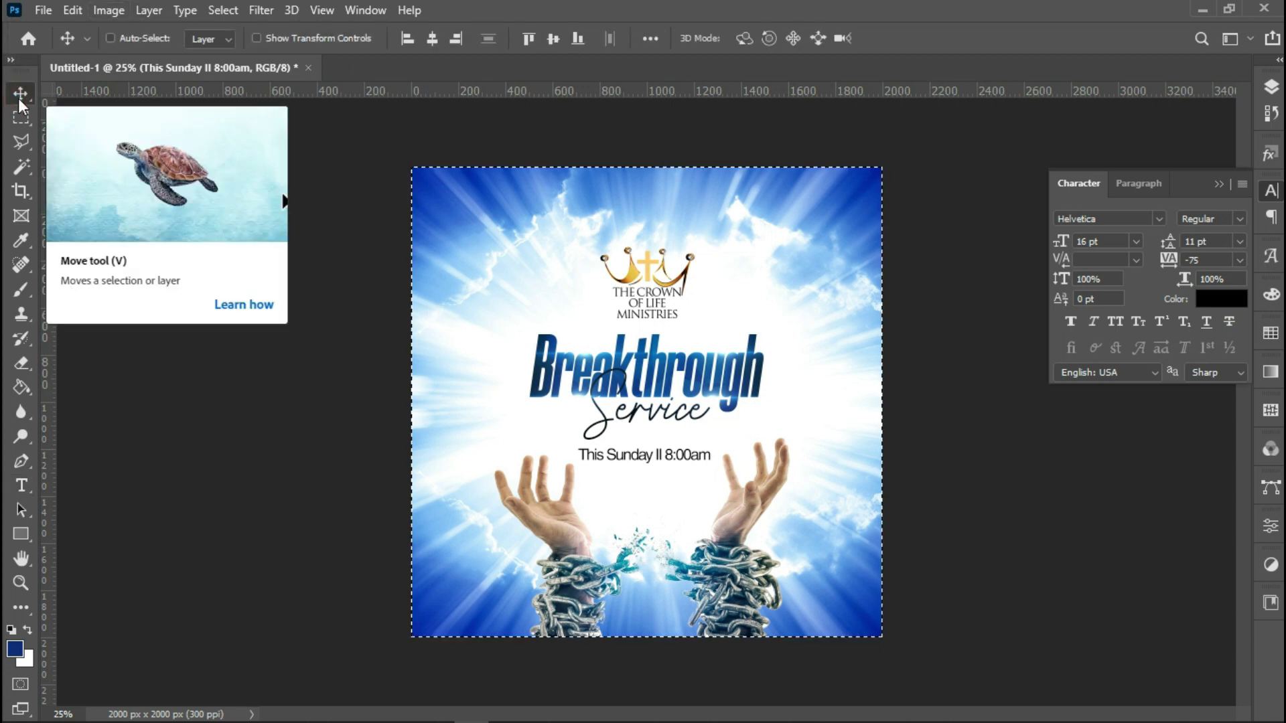
left_click(429, 40)
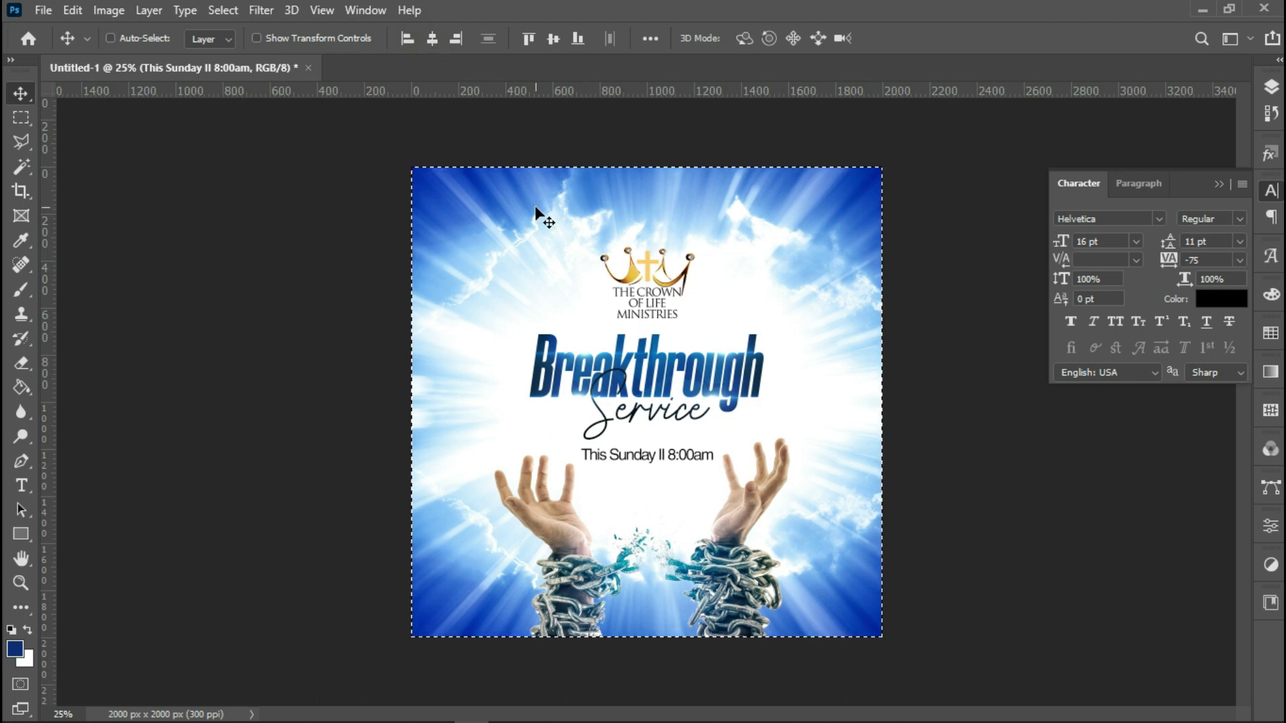
key("ctrl")
key("ctrl+d")
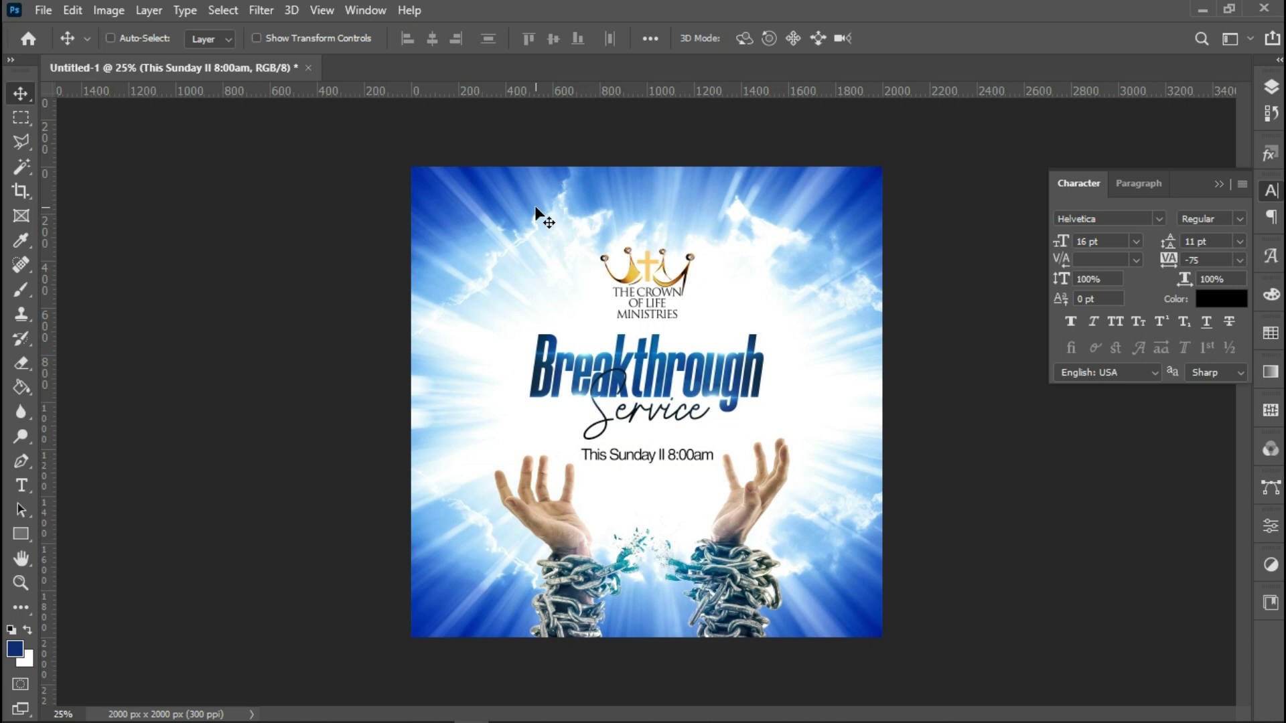
Step: Recolour the words "This Sunday II" with the dark blue foreground colour 0e2c7e, leaving the time black
double_click(667, 456)
left_click_drag(667, 457, 563, 466)
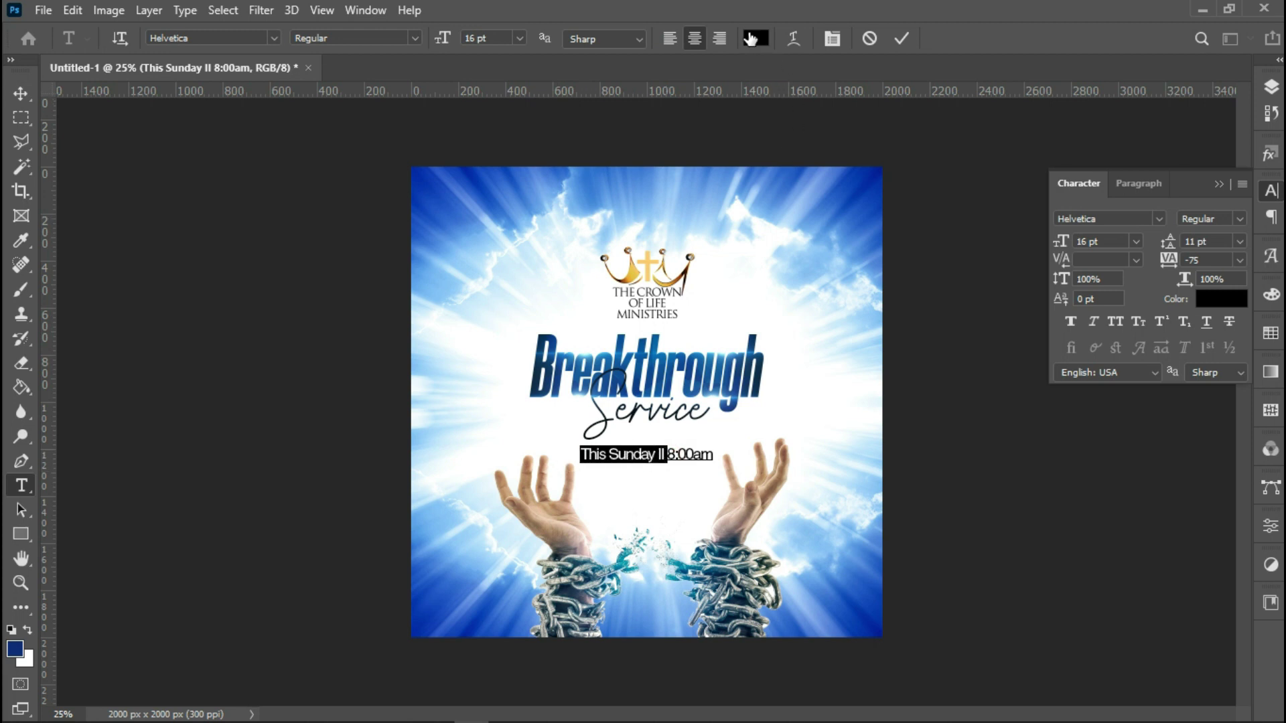
left_click(751, 39)
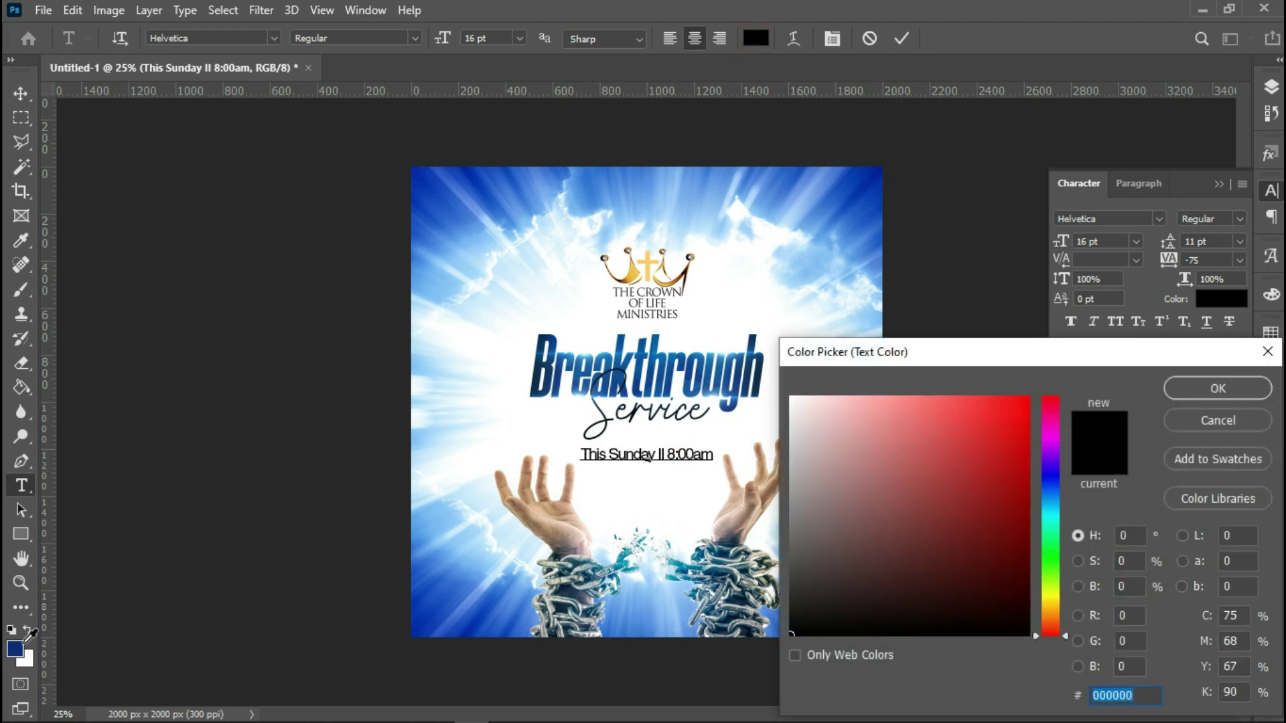
left_click(20, 644)
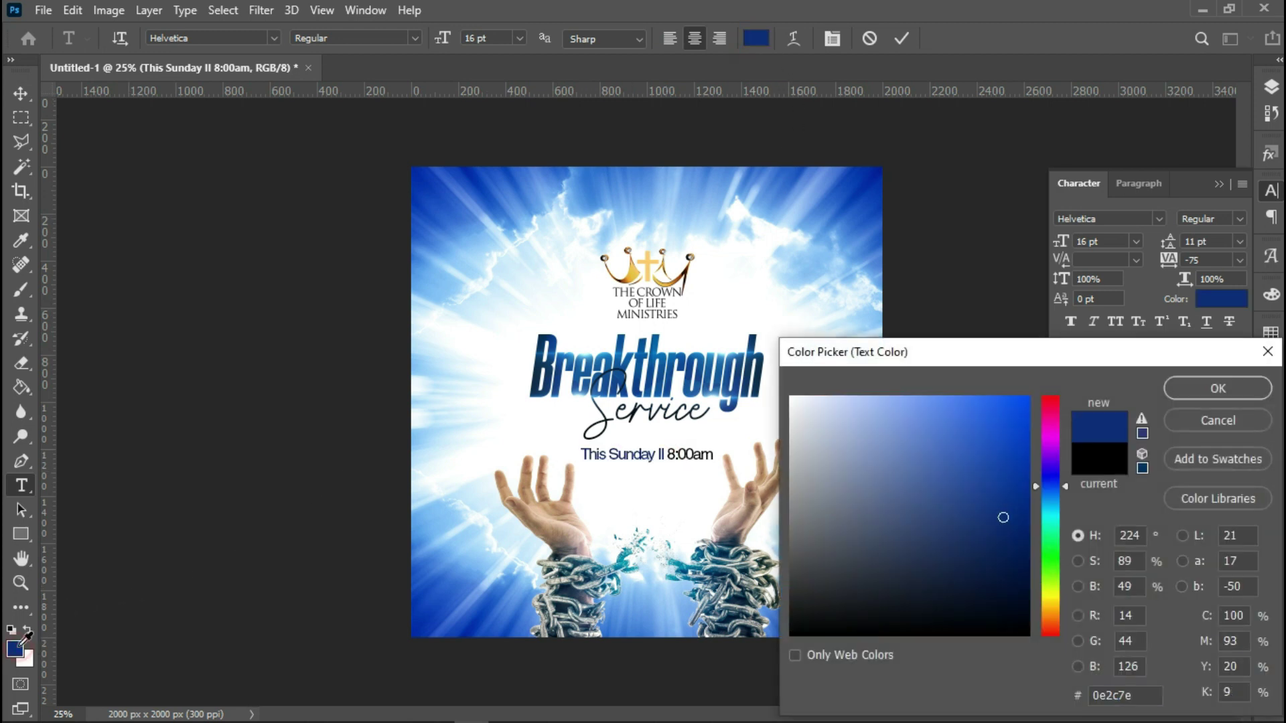
left_click(1176, 387)
left_click(902, 38)
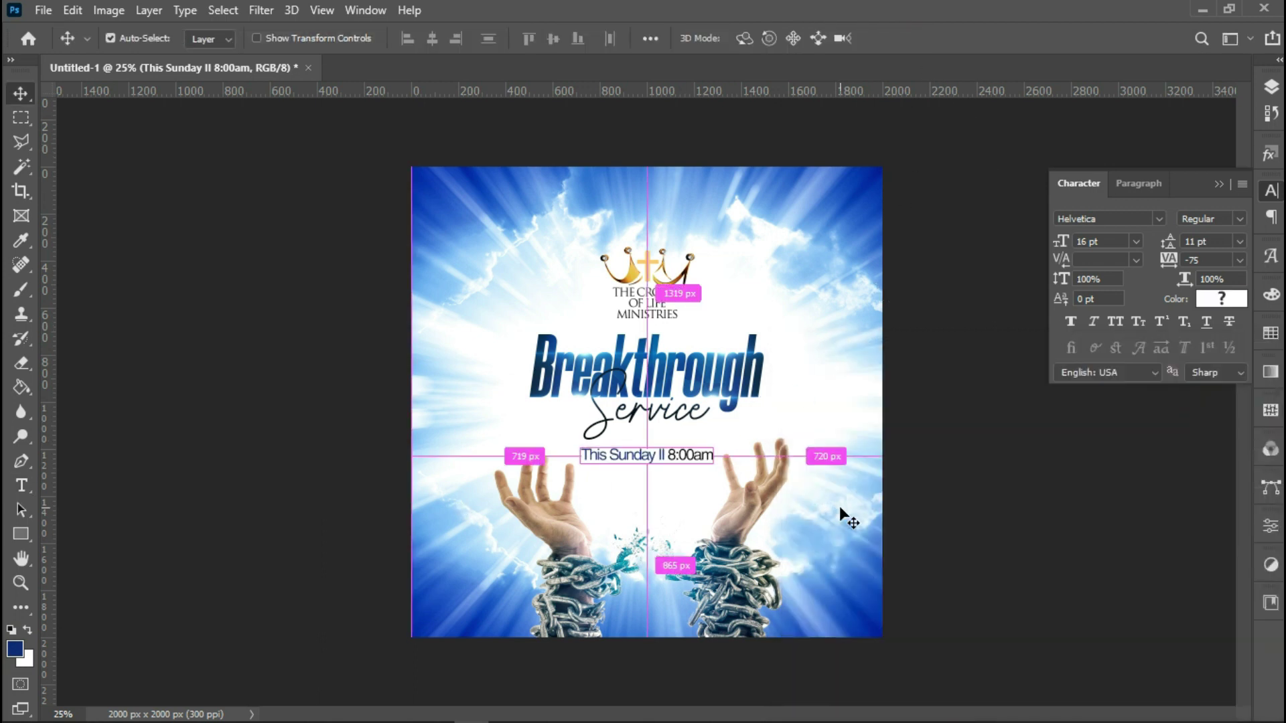
Step: Realign the recoloured date line to the horizontal centre of the canvas and clear the selection
key("ctrl+a")
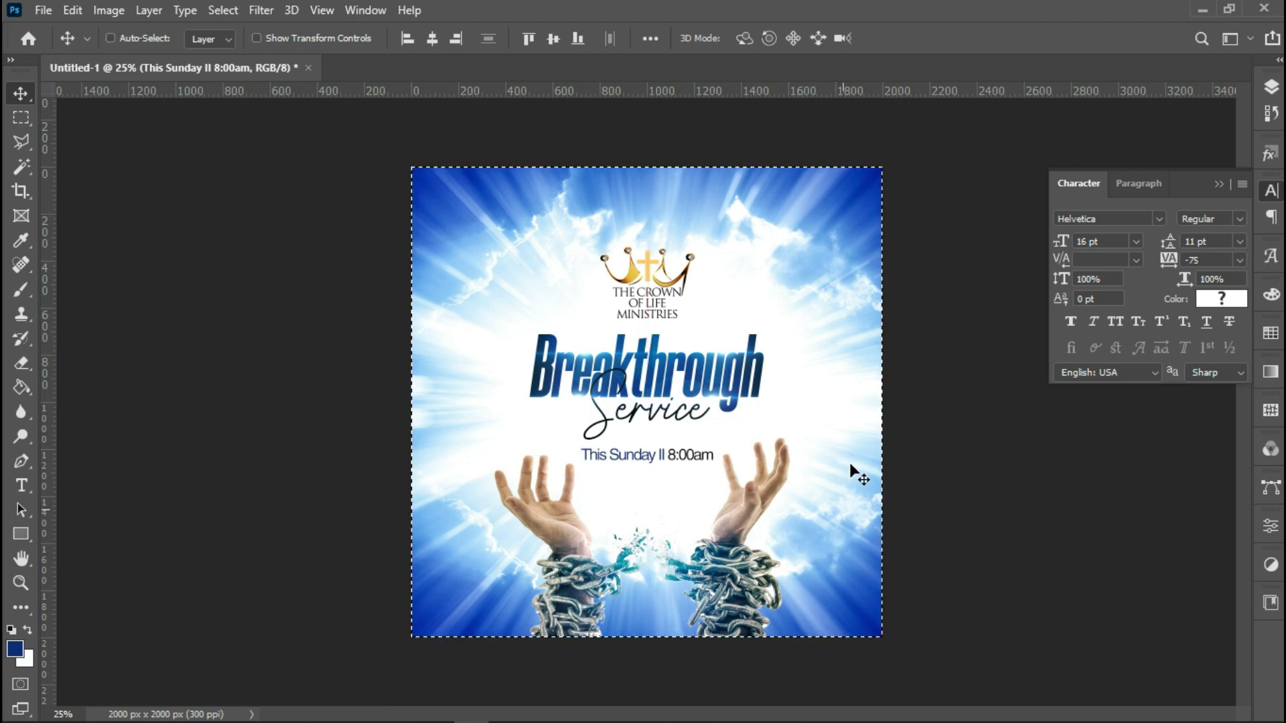
left_click(437, 45)
key("ctrl+d")
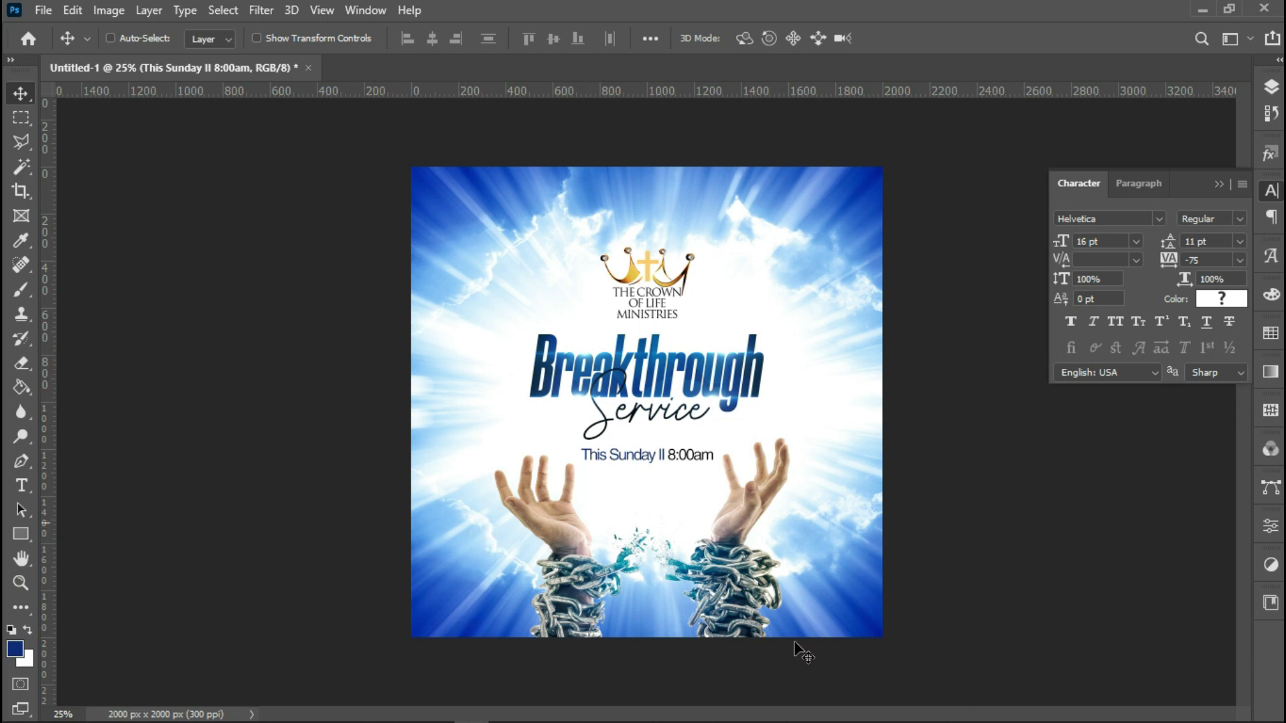
left_click(43, 10)
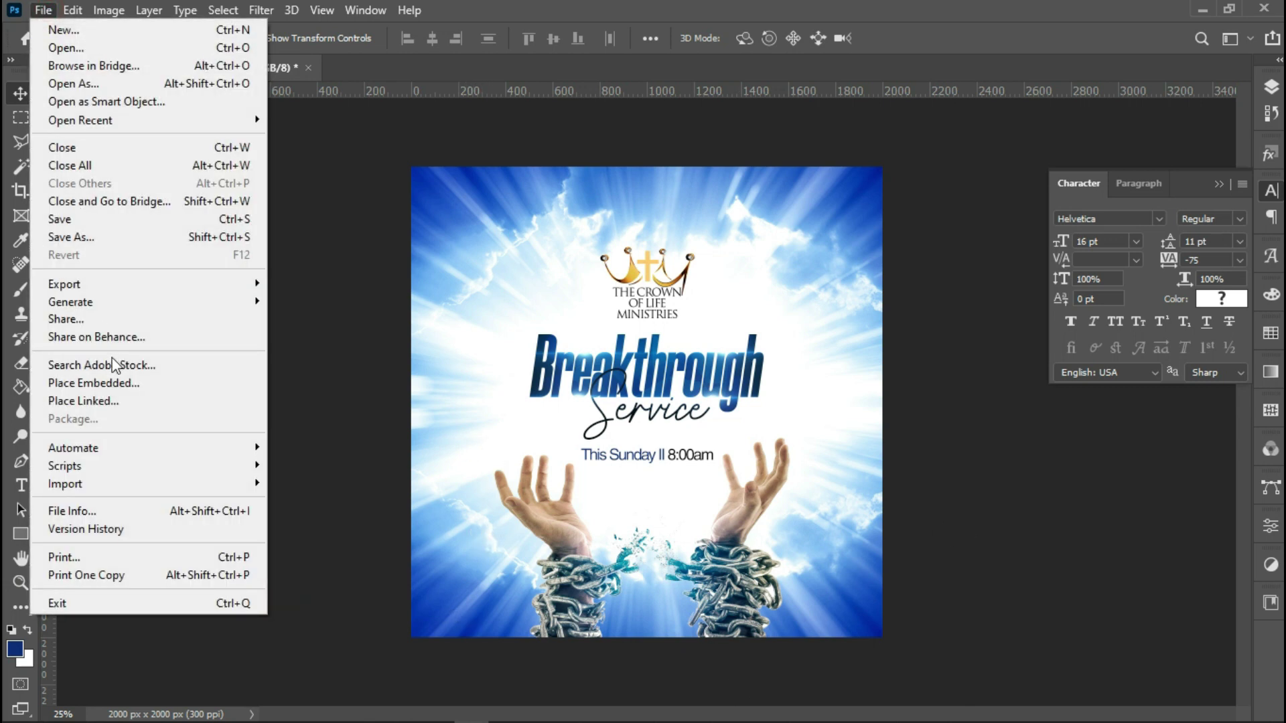
left_click(111, 379)
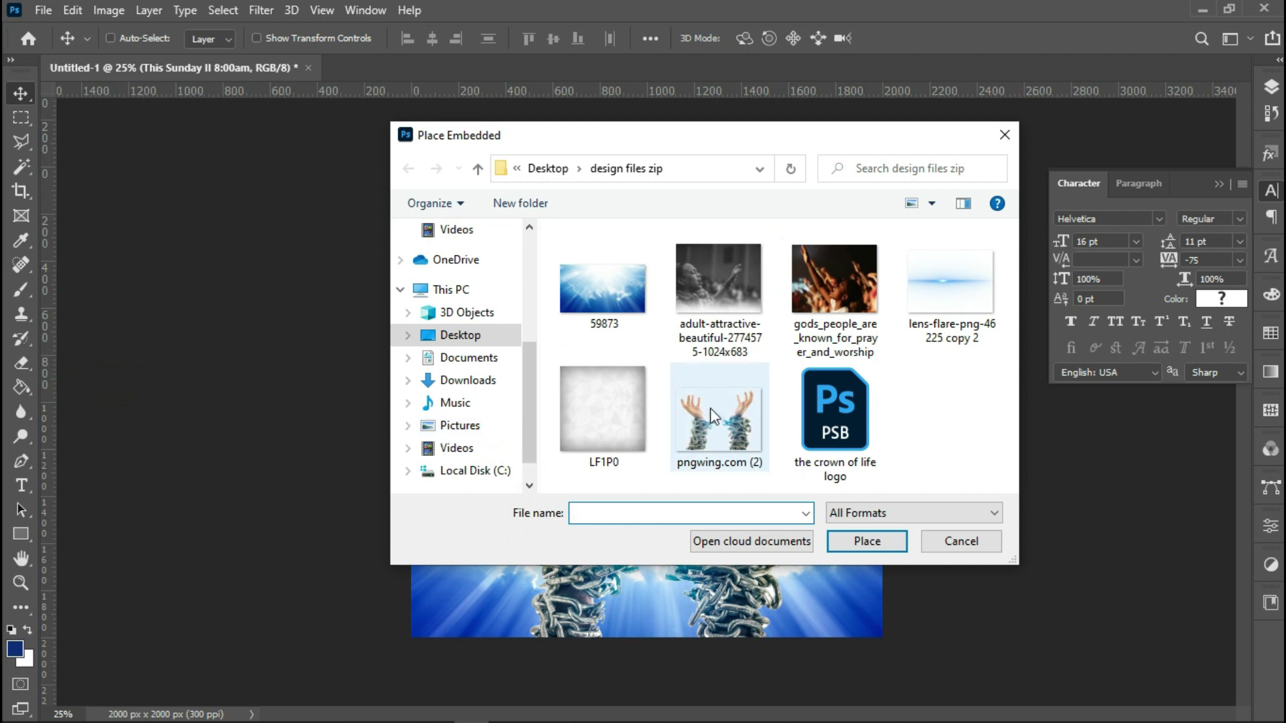
double_click(730, 296)
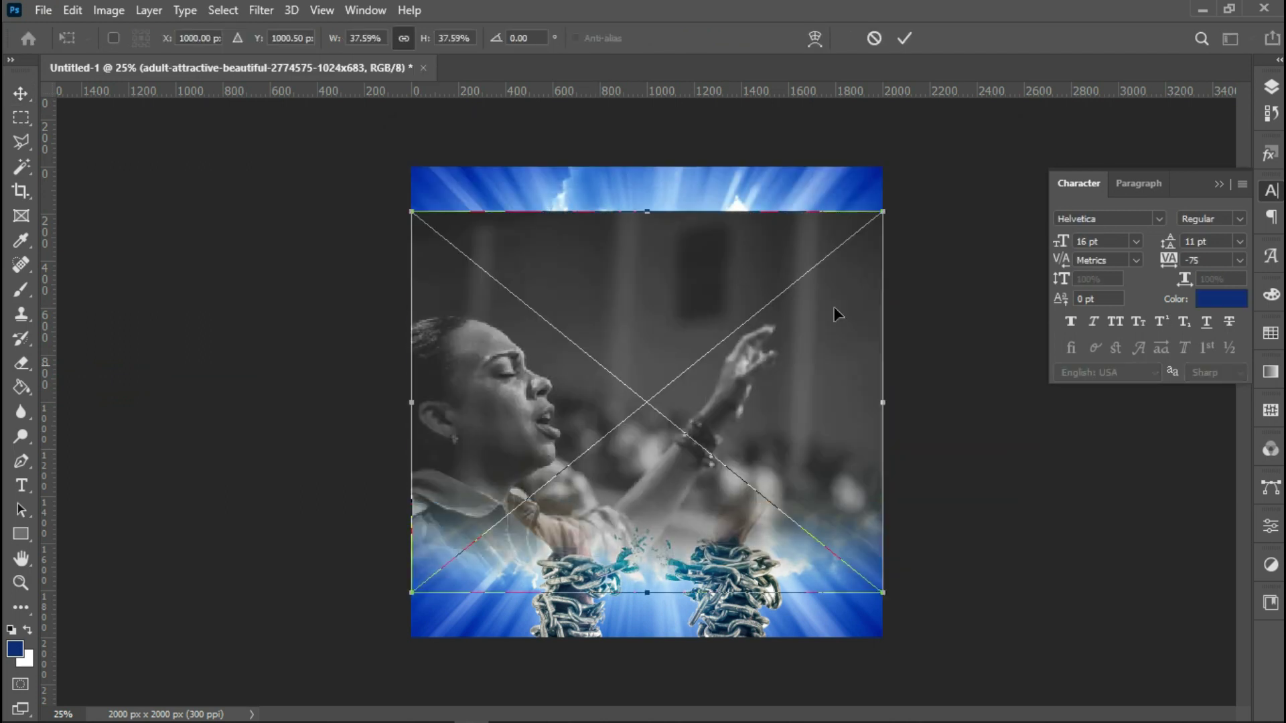
left_click_drag(881, 214, 735, 330)
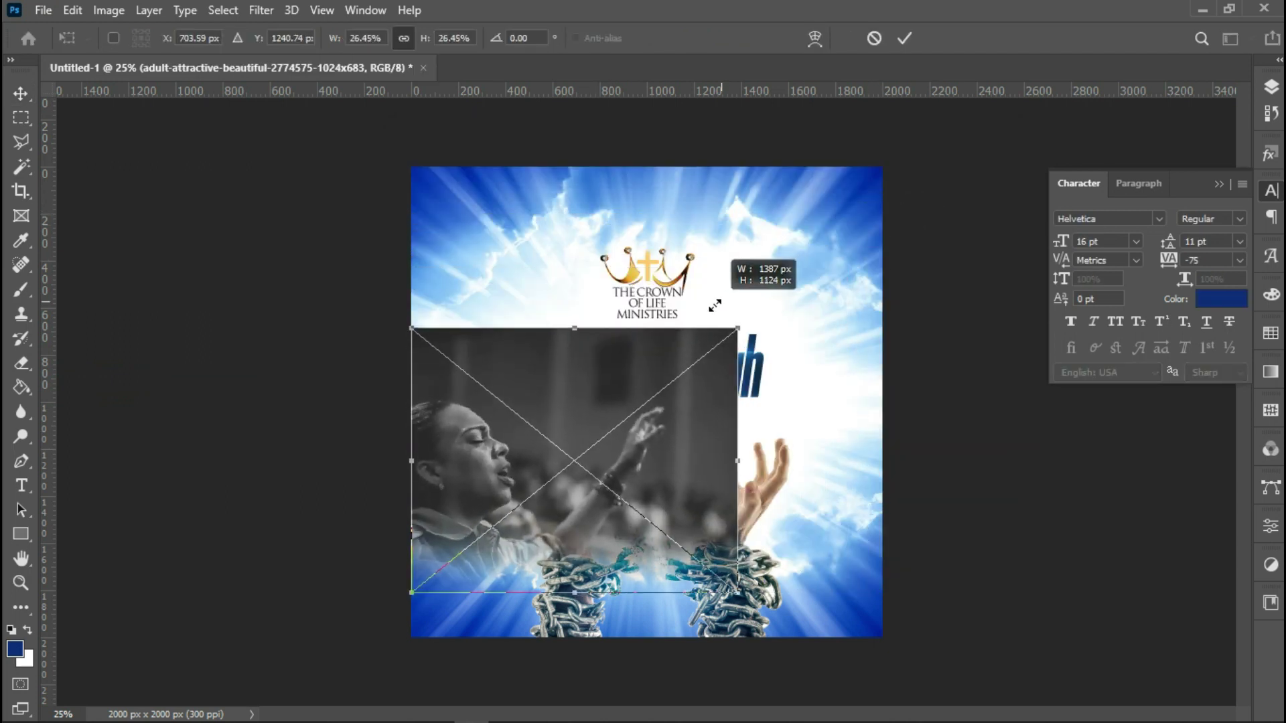
left_click_drag(638, 403, 593, 472)
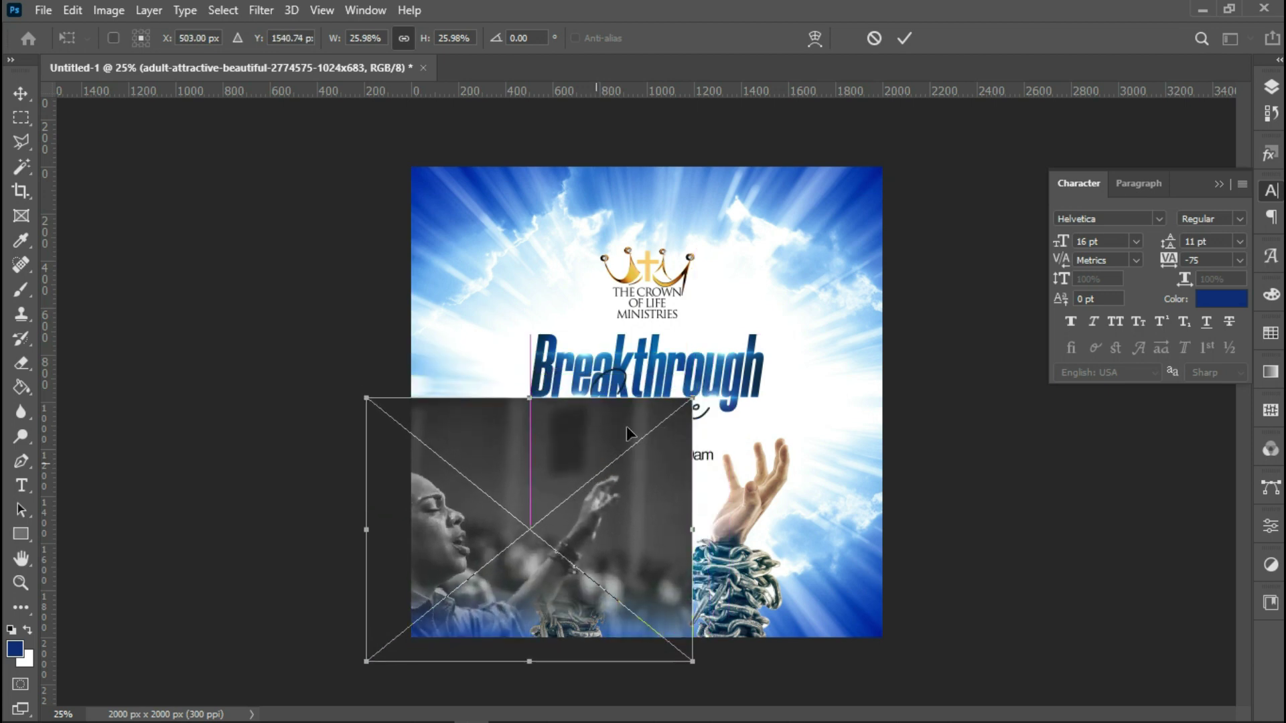
left_click_drag(687, 396, 683, 406)
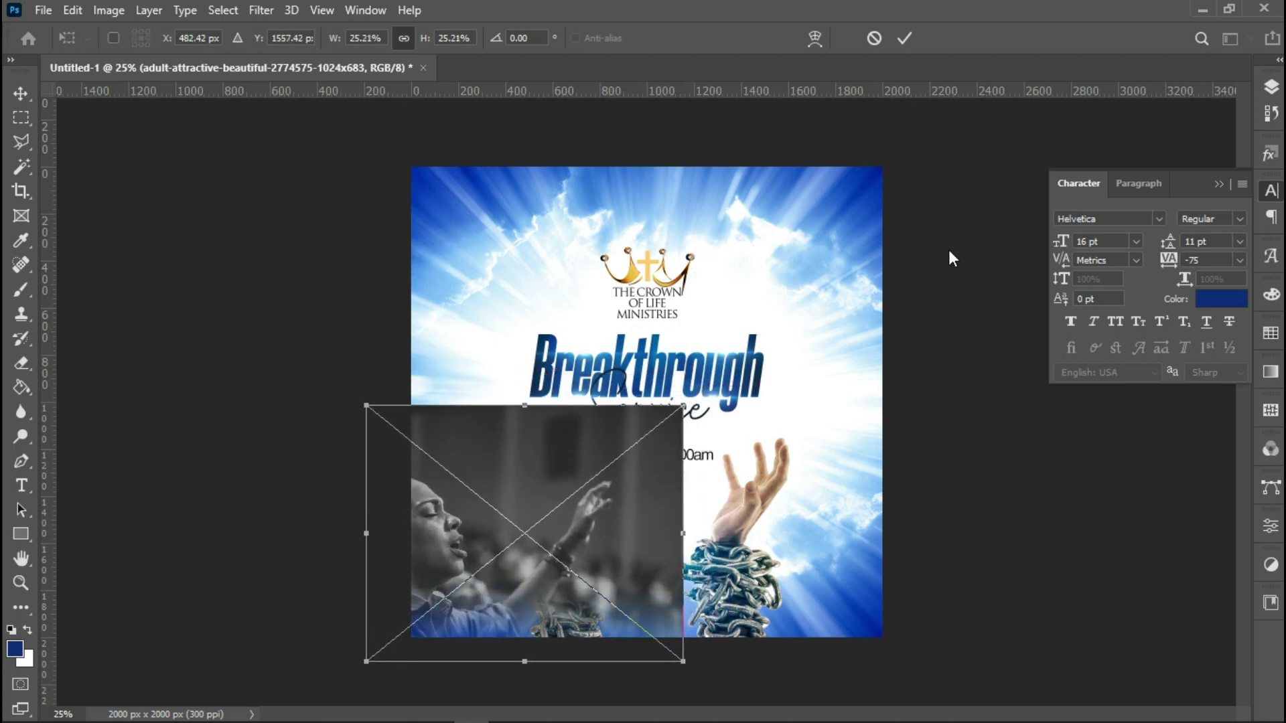
left_click(904, 38)
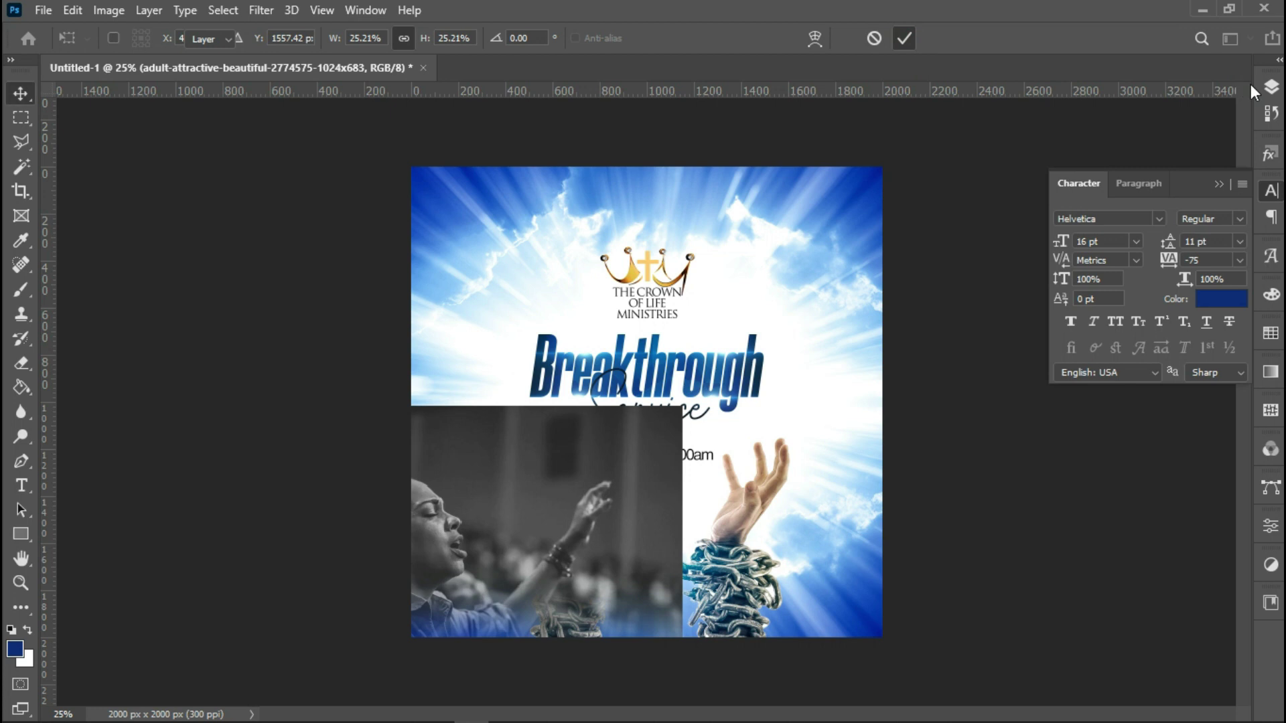
Step: Move the placed worshipper photo's layer into the Background group above 59873 copy, set it to Screen blending and nudge it down slightly
left_click(1272, 86)
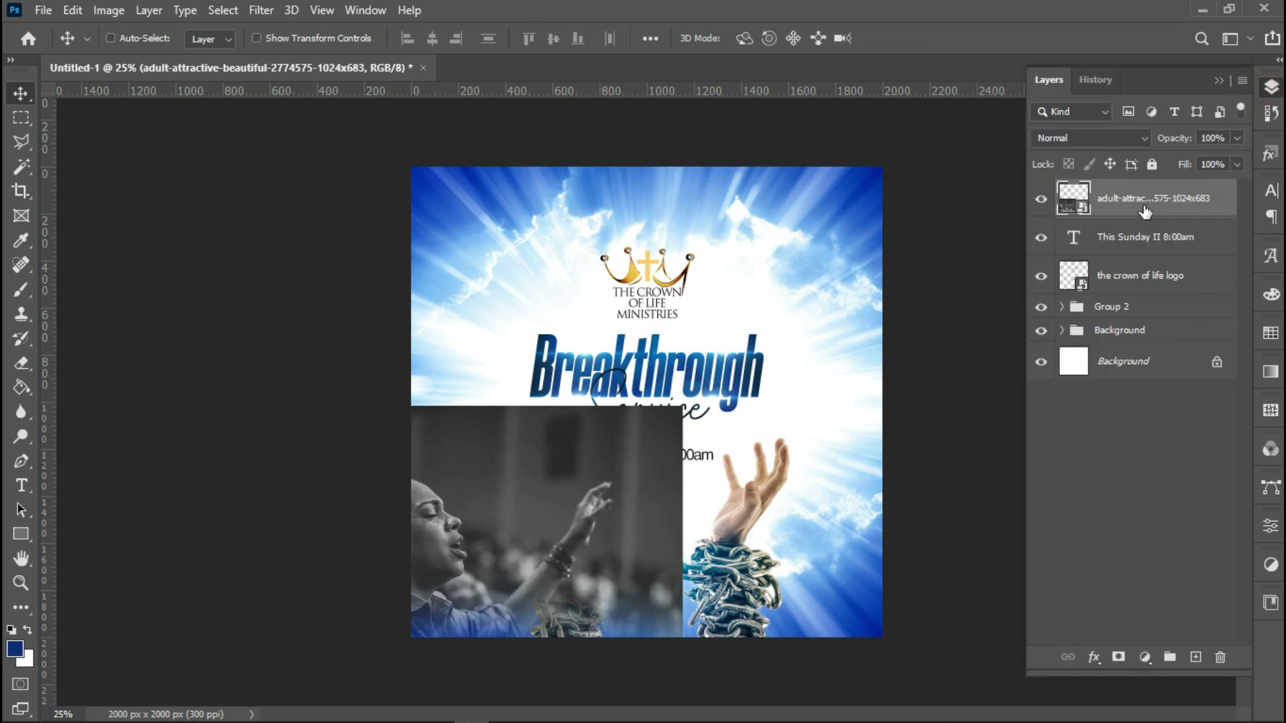
left_click_drag(1149, 203, 1131, 362)
left_click(1061, 331)
left_click(1080, 139)
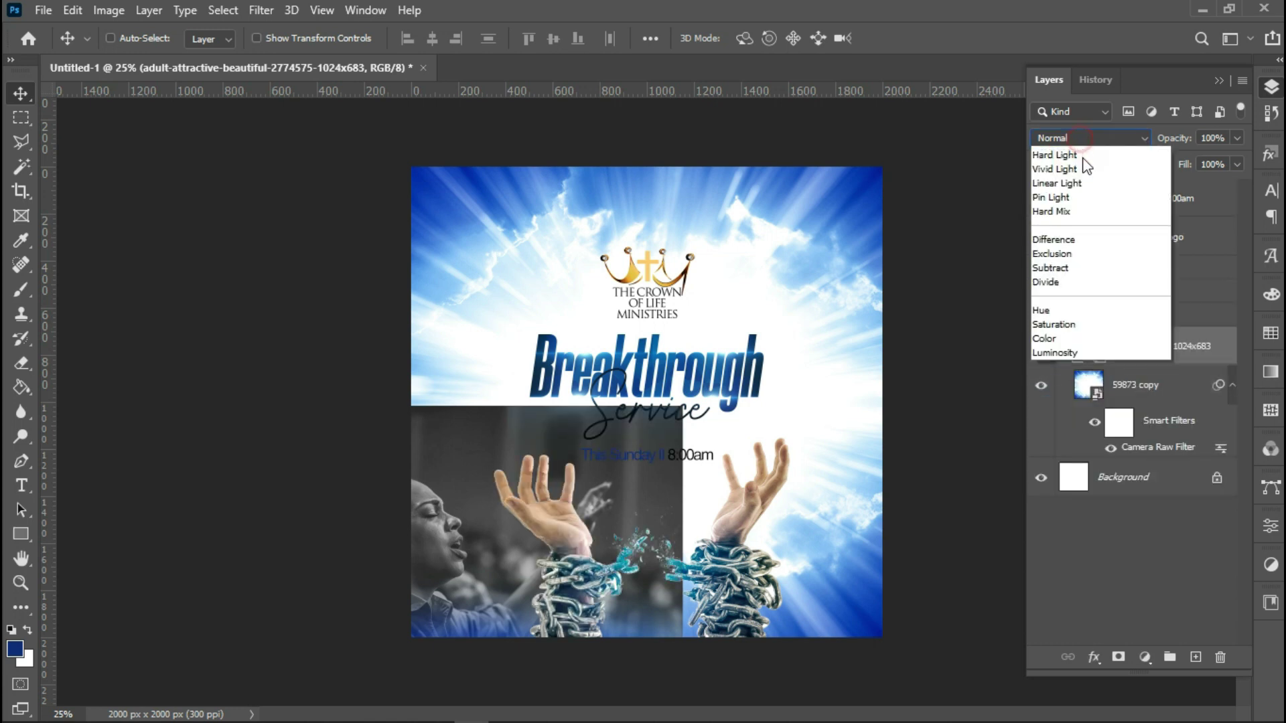
left_click(1069, 296)
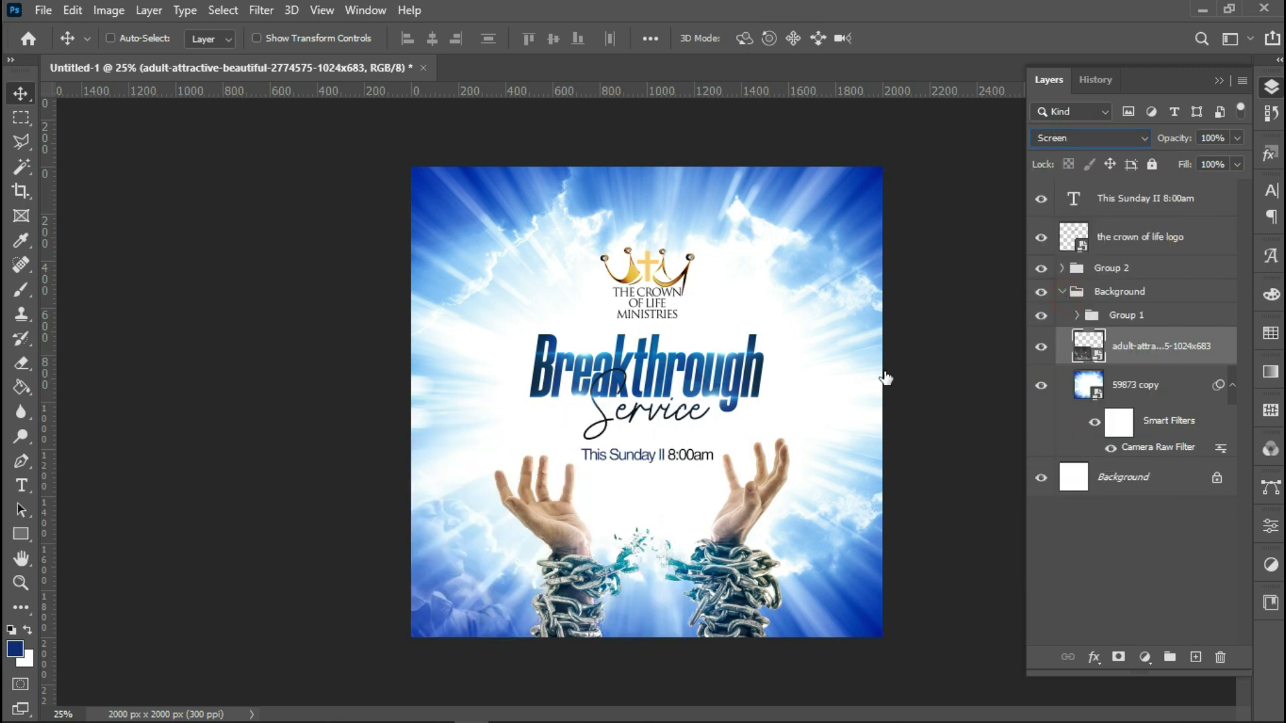
left_click_drag(491, 557, 506, 586)
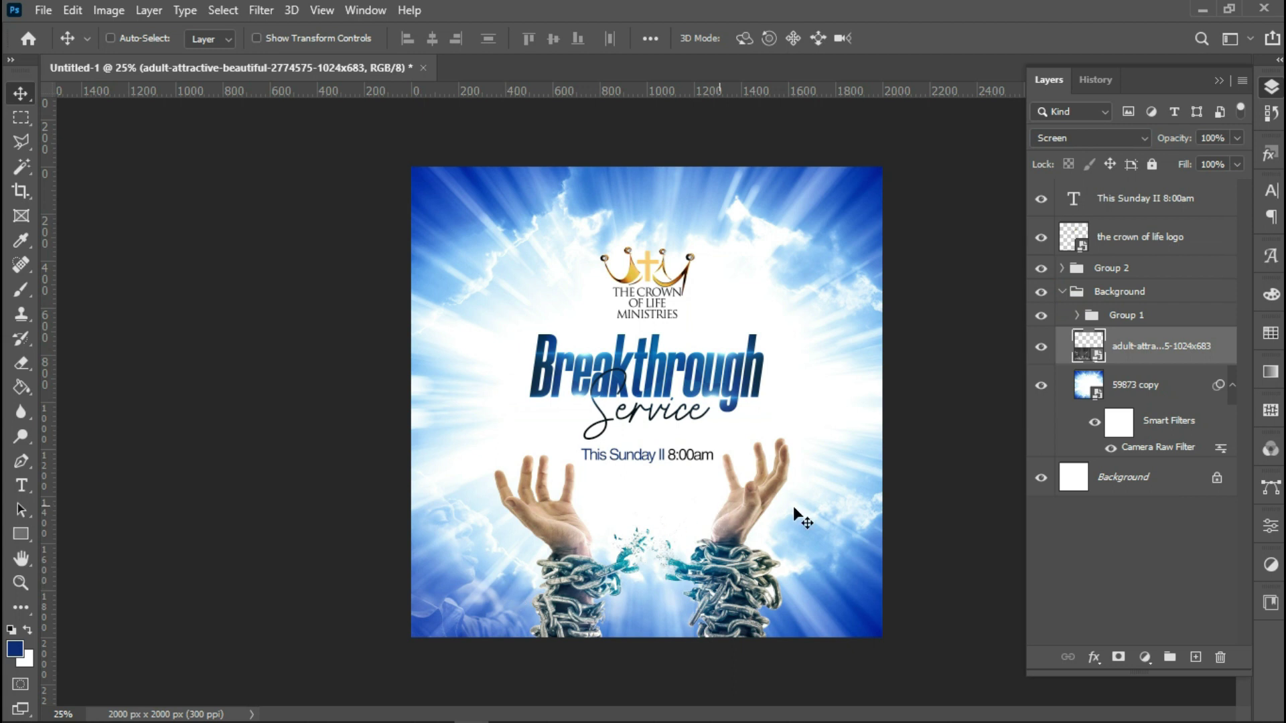
Step: Rasterize the worshipper photo layer and erase its hard edges with a large soft eraser so it blends into the sky
right_click(1168, 345)
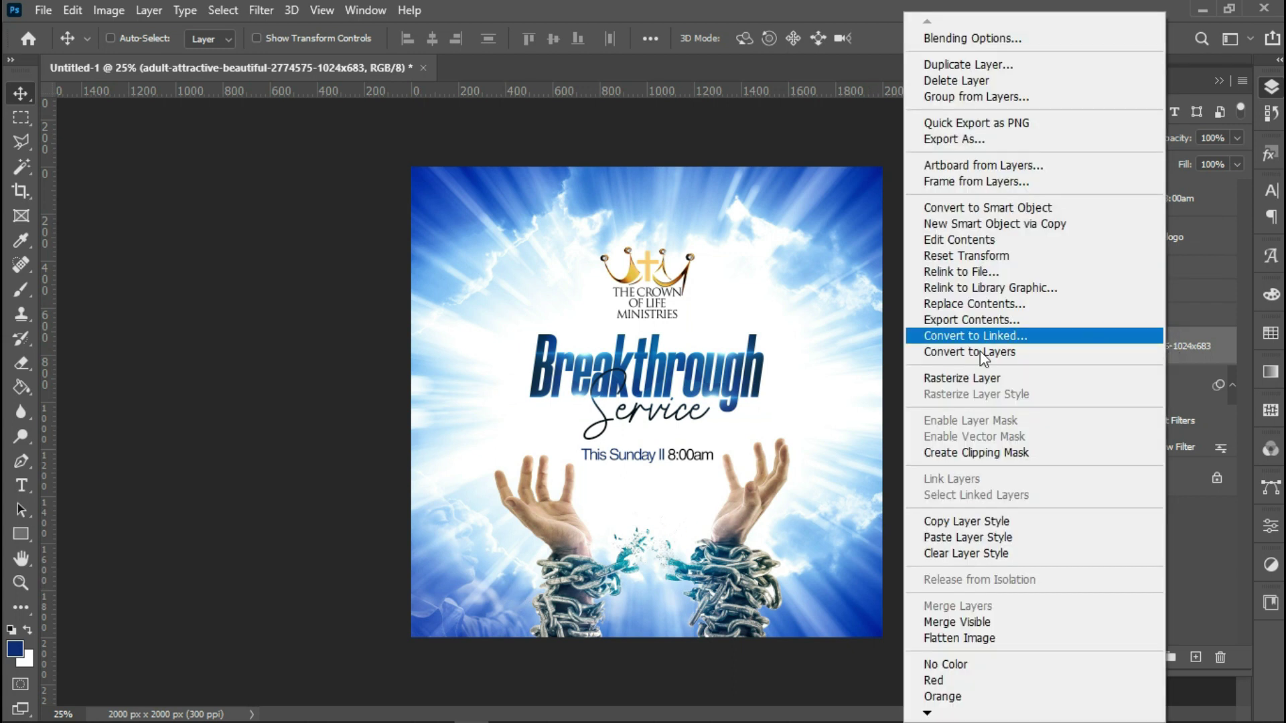
key("Return")
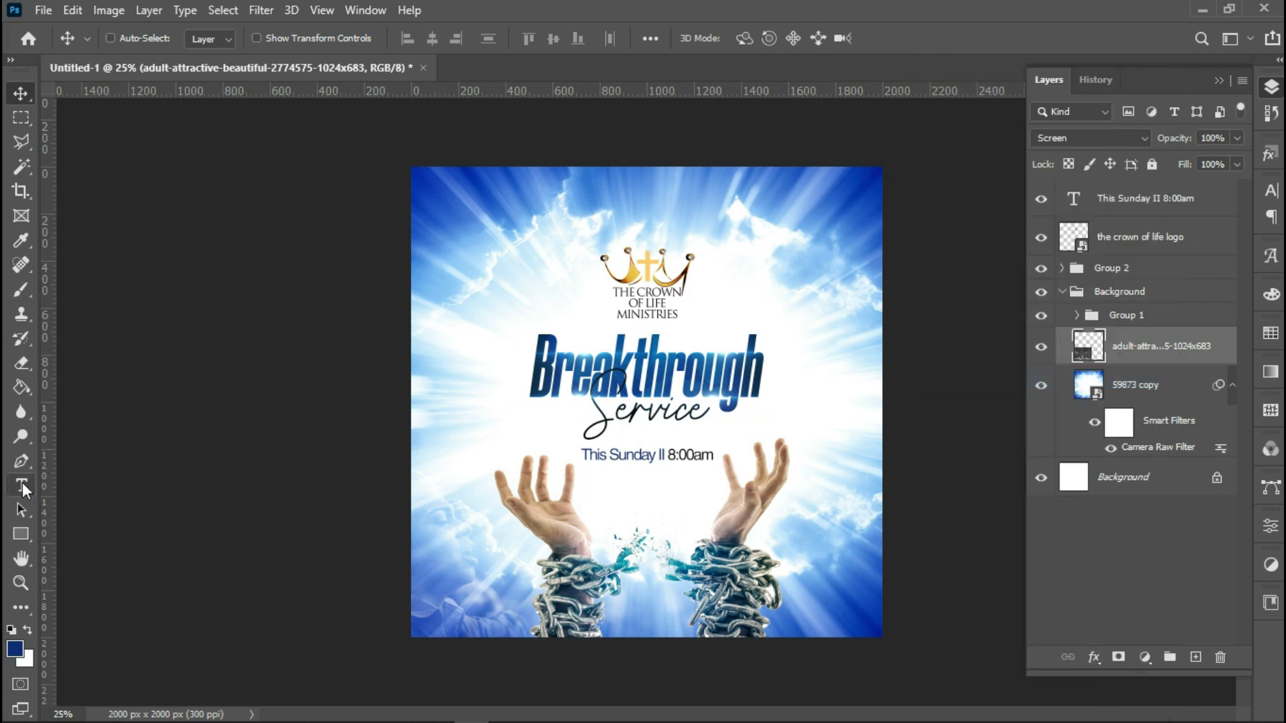
left_click(22, 369)
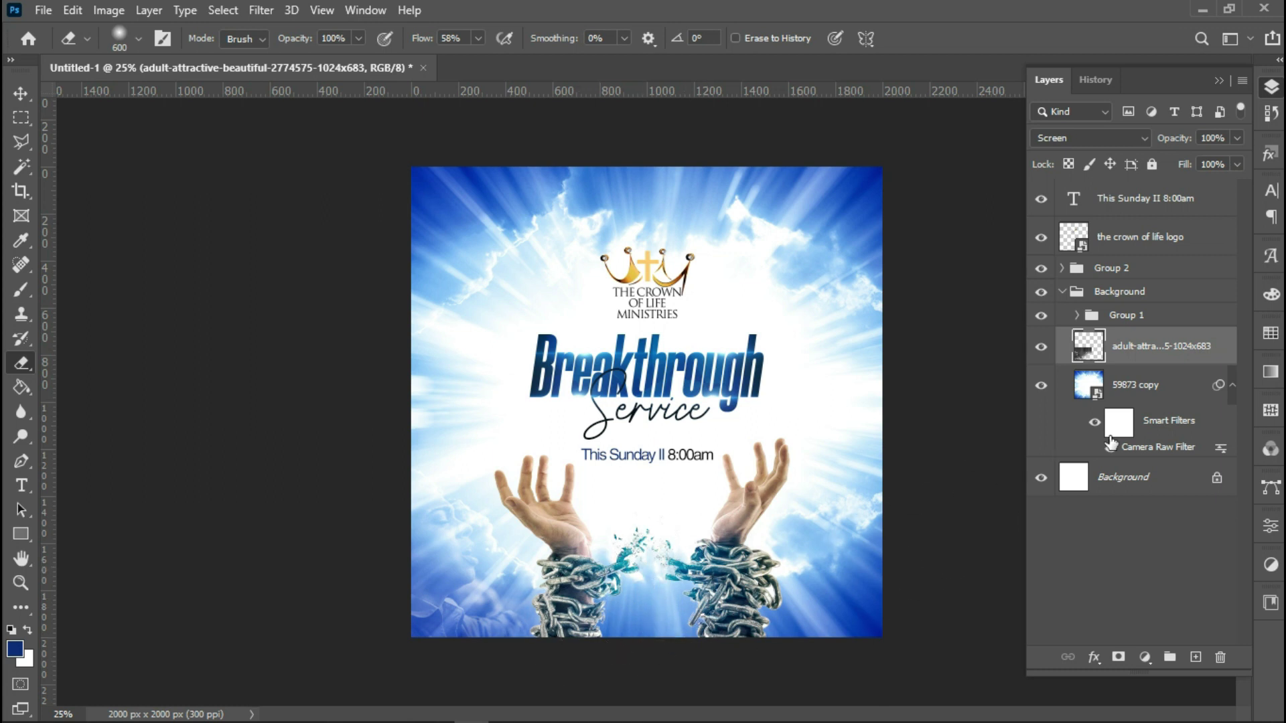
Step: Place the embedded image gods_people_are_known_for_prayer_and_worship, scaled and positioned over the flyer's lower-right corner
left_click(49, 15)
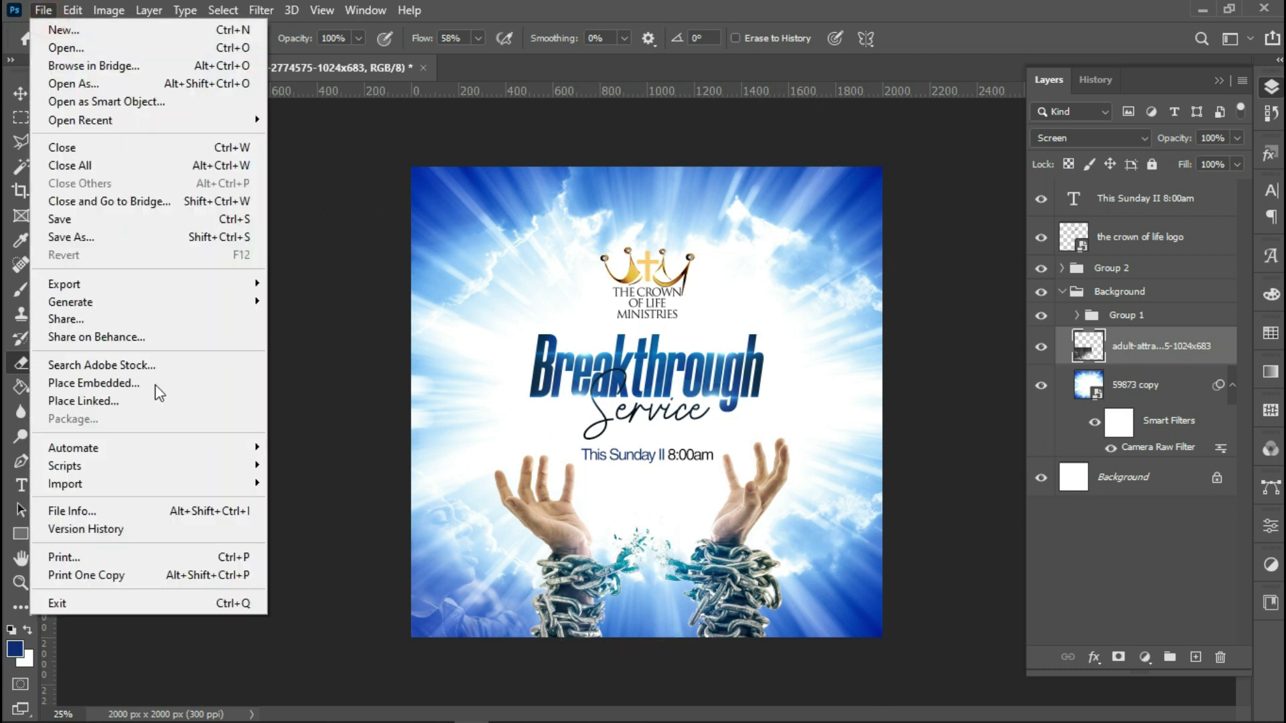
left_click(154, 385)
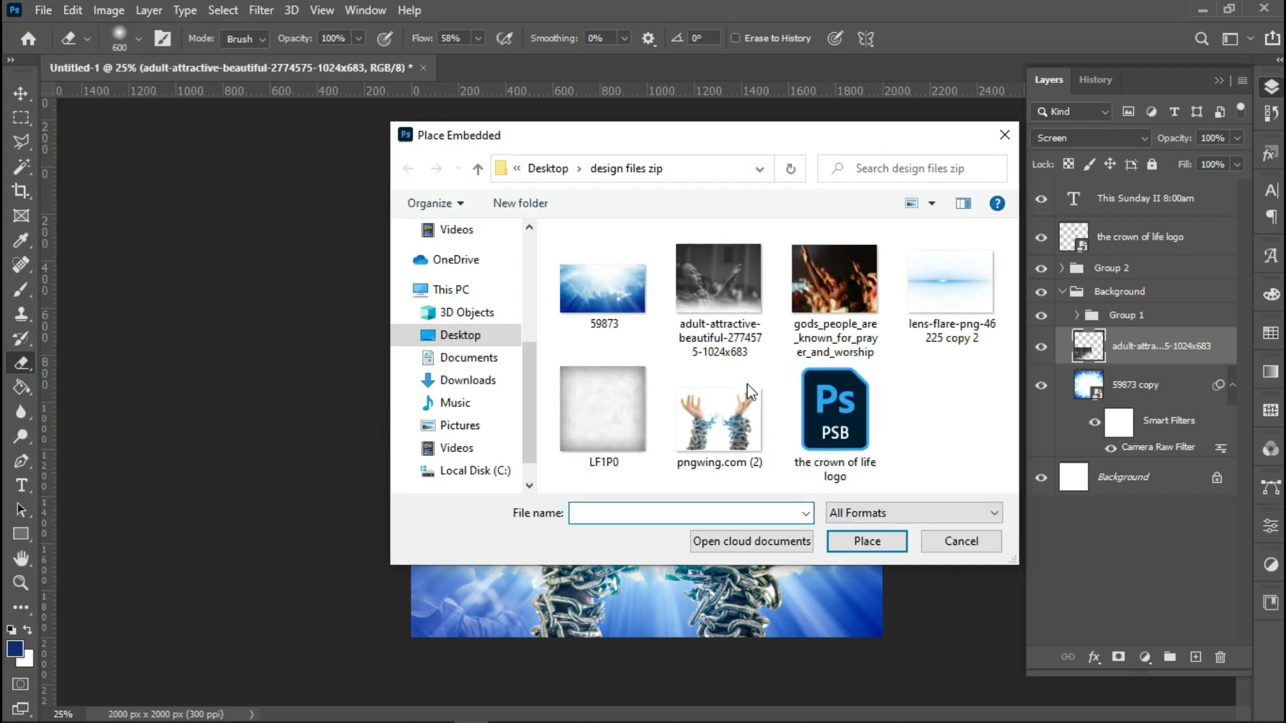
double_click(841, 283)
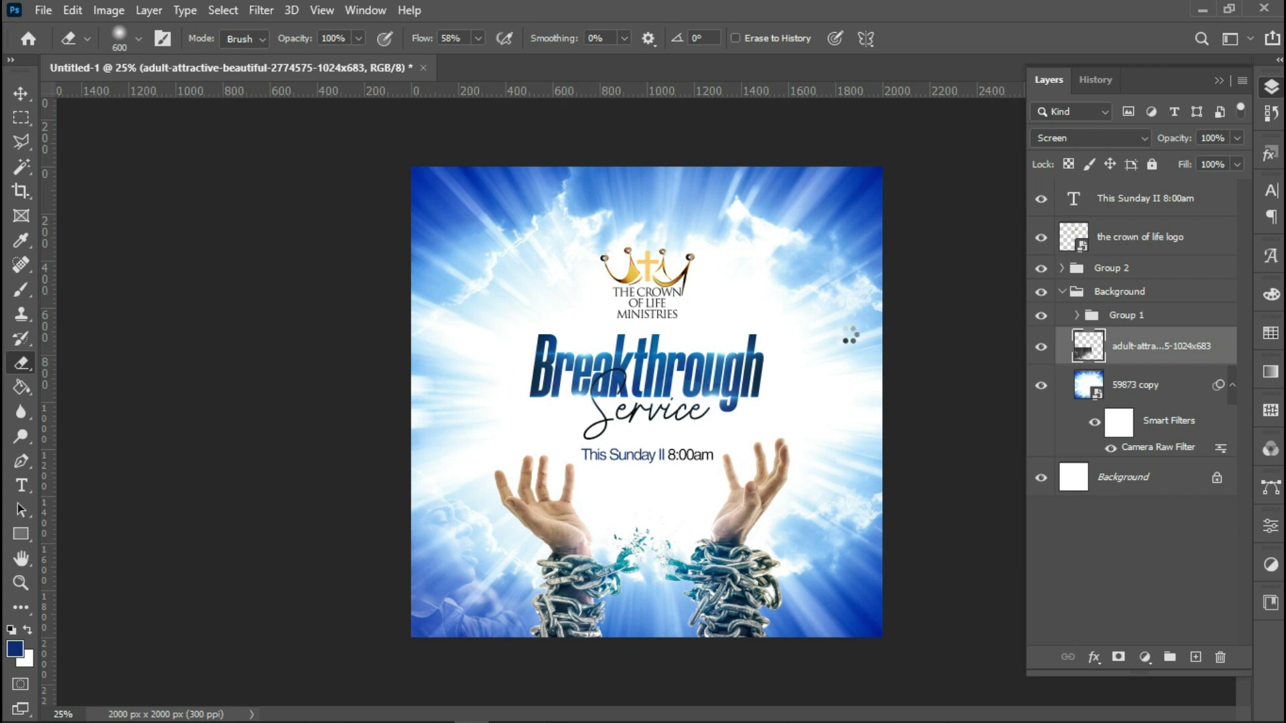
left_click_drag(660, 422, 751, 490)
left_click_drag(534, 311, 694, 420)
left_click(904, 39)
Step: Set the praying crowd photo's blend mode to Screen and shift it slightly upward in the lower-right corner
key("e")
left_click(1069, 140)
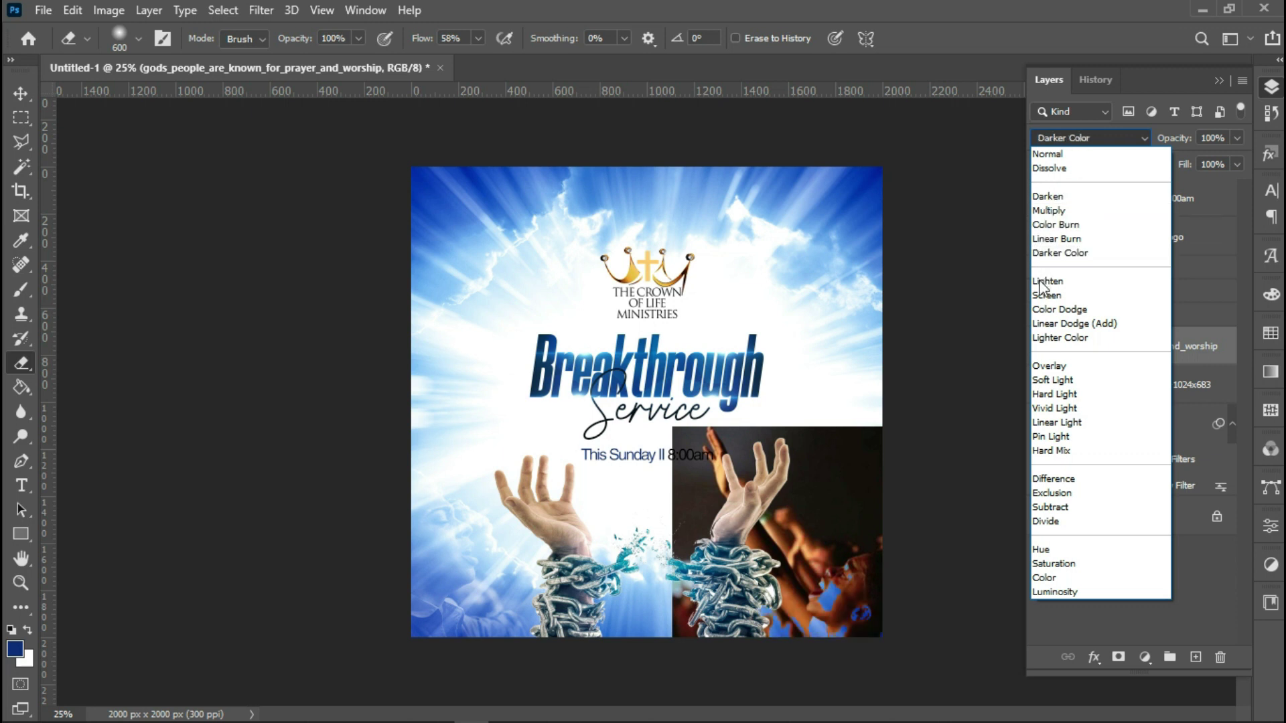
left_click(1046, 295)
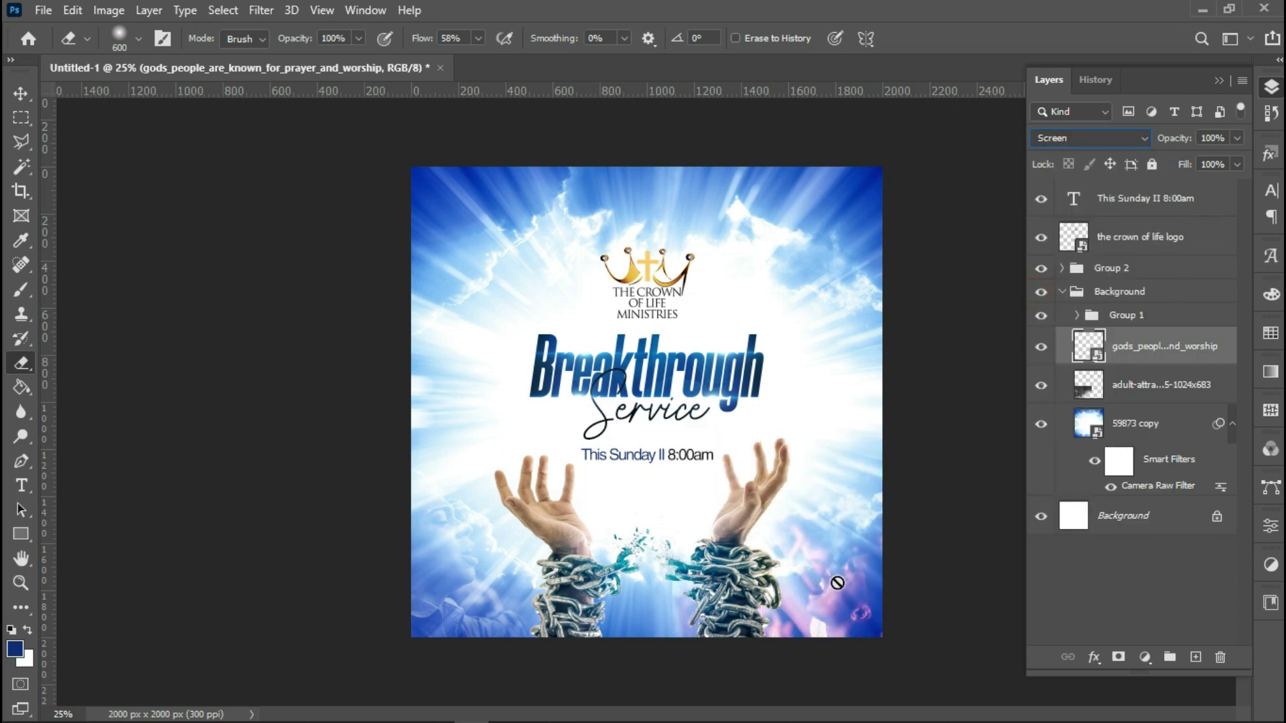
left_click(20, 93)
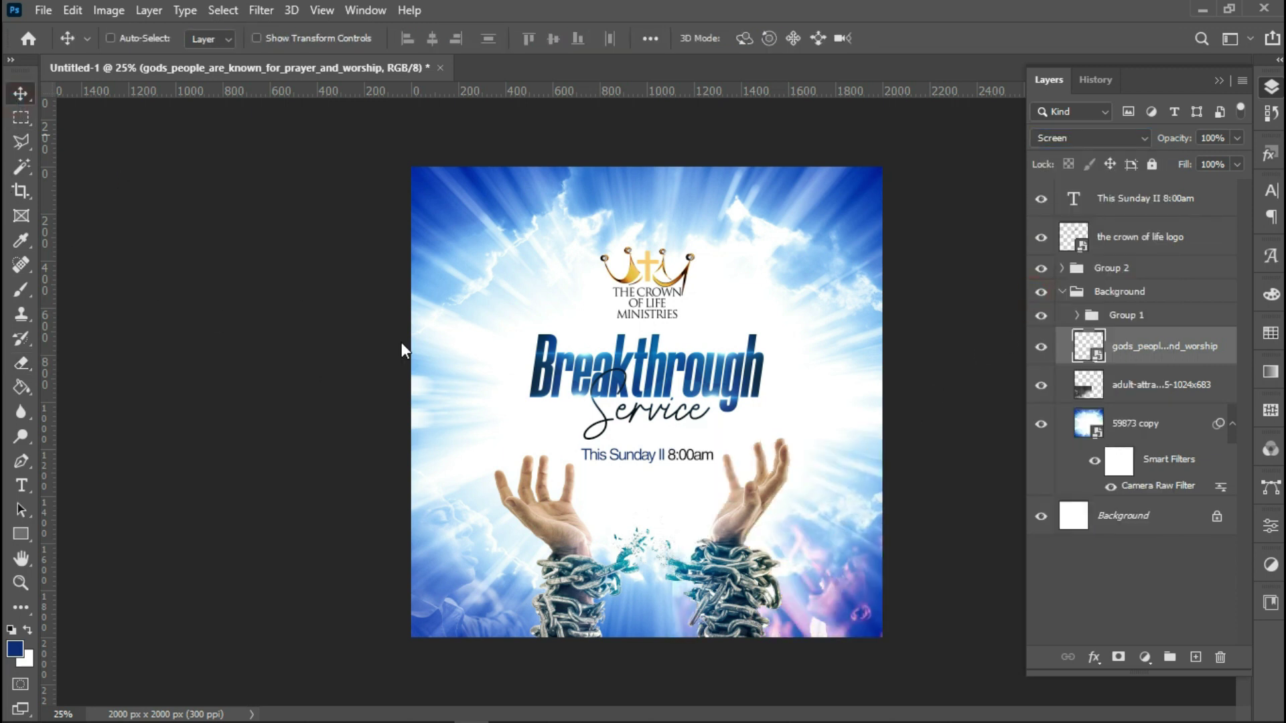
left_click_drag(814, 596, 821, 582)
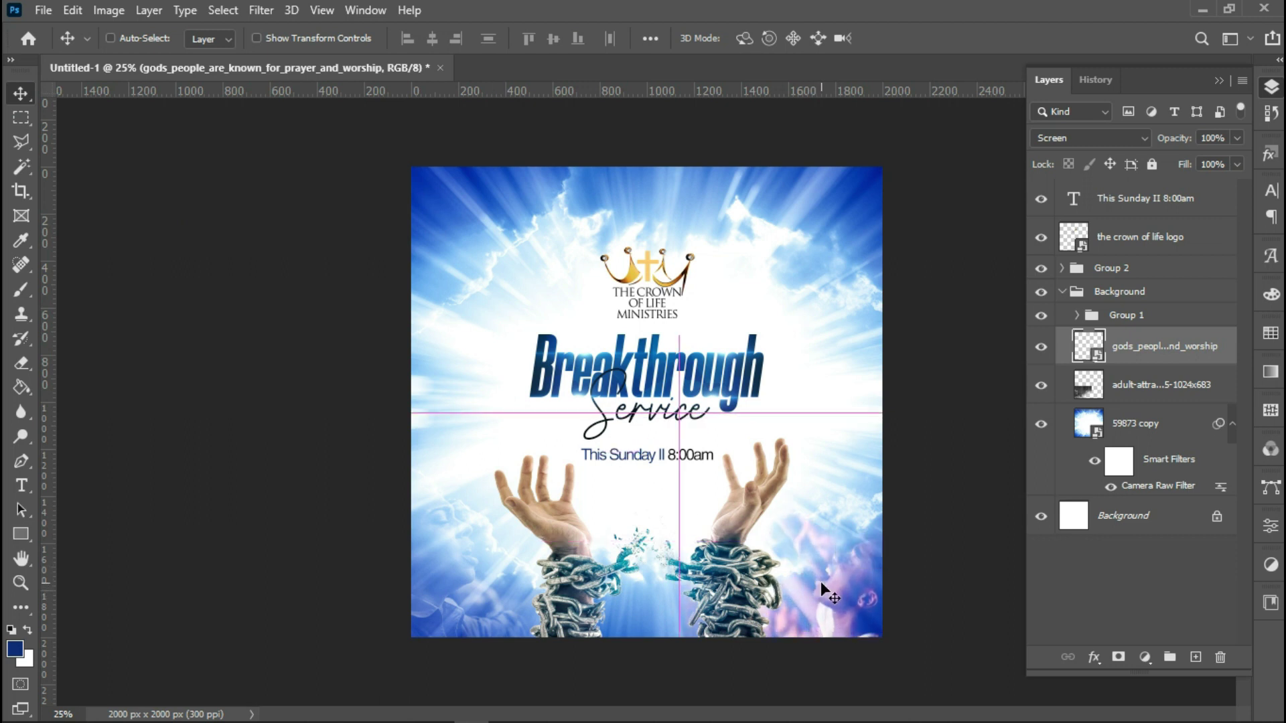
Step: Rasterize the praying crowd layer and soften its visible edges with the Eraser tool
right_click(1131, 353)
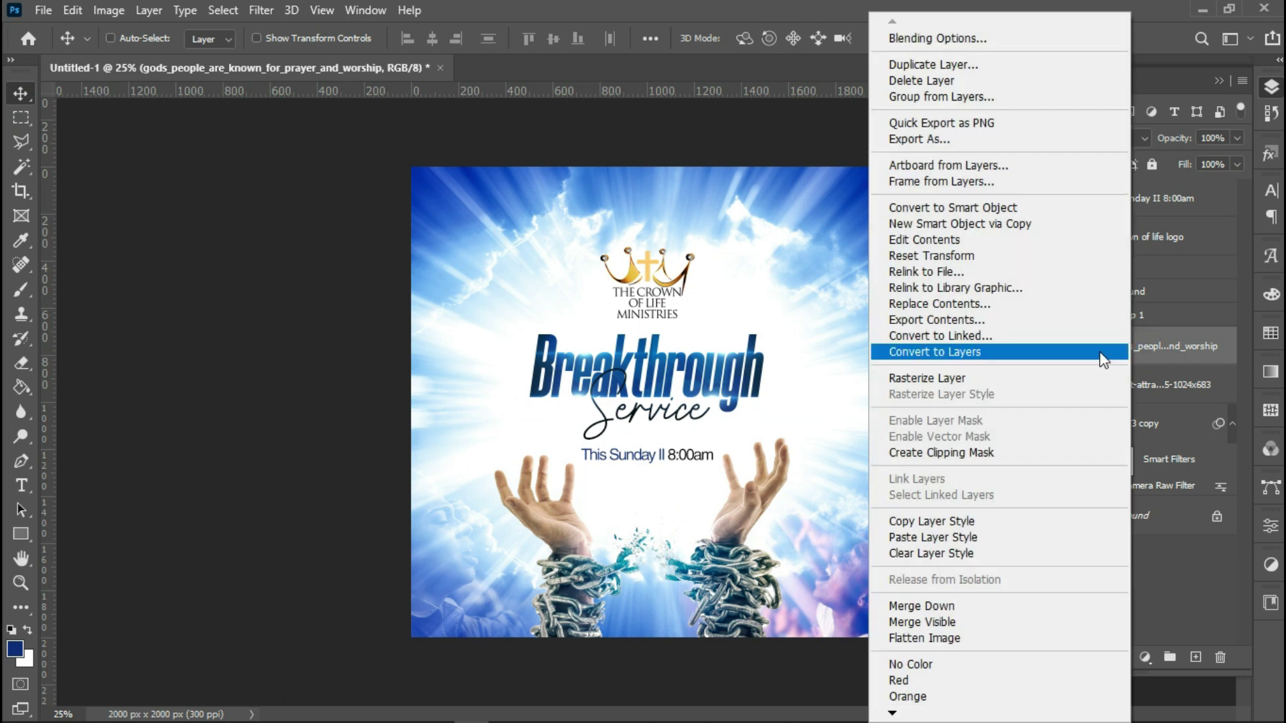
left_click(918, 375)
left_click(21, 363)
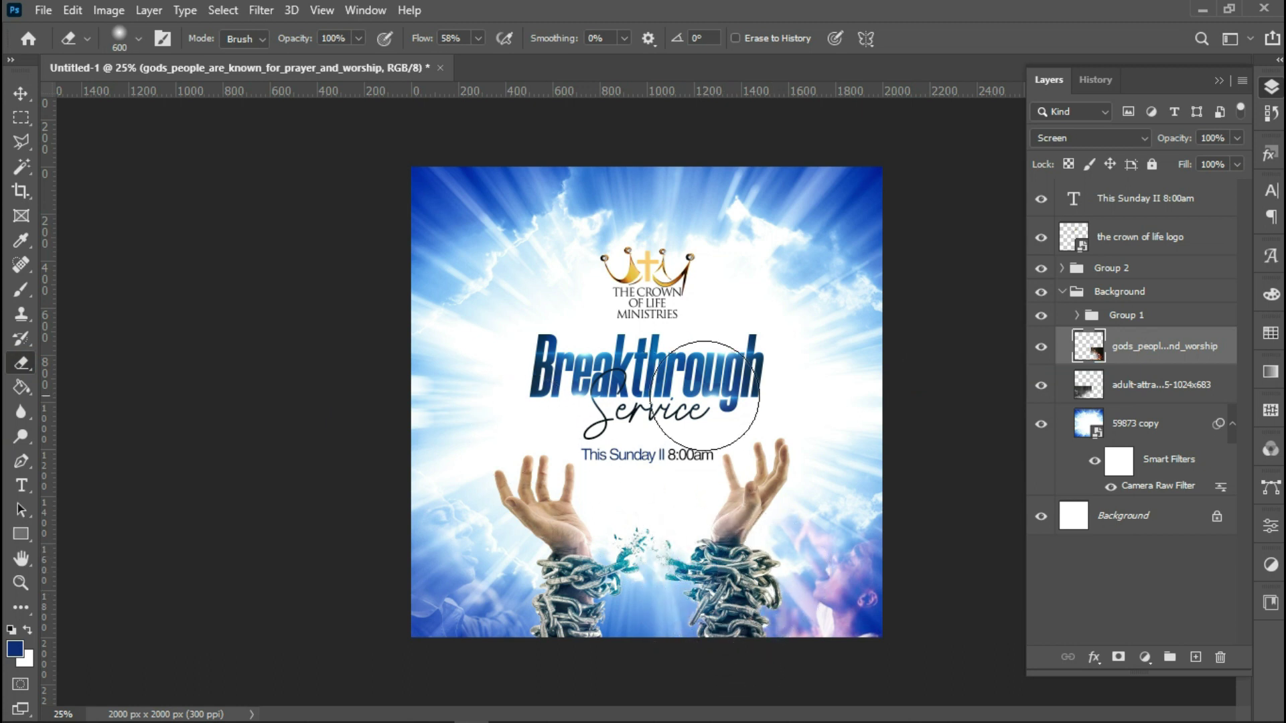
Step: Duplicate the "This Sunday II 8:00am" text layer and position the copy directly beneath the original line
left_click(21, 584)
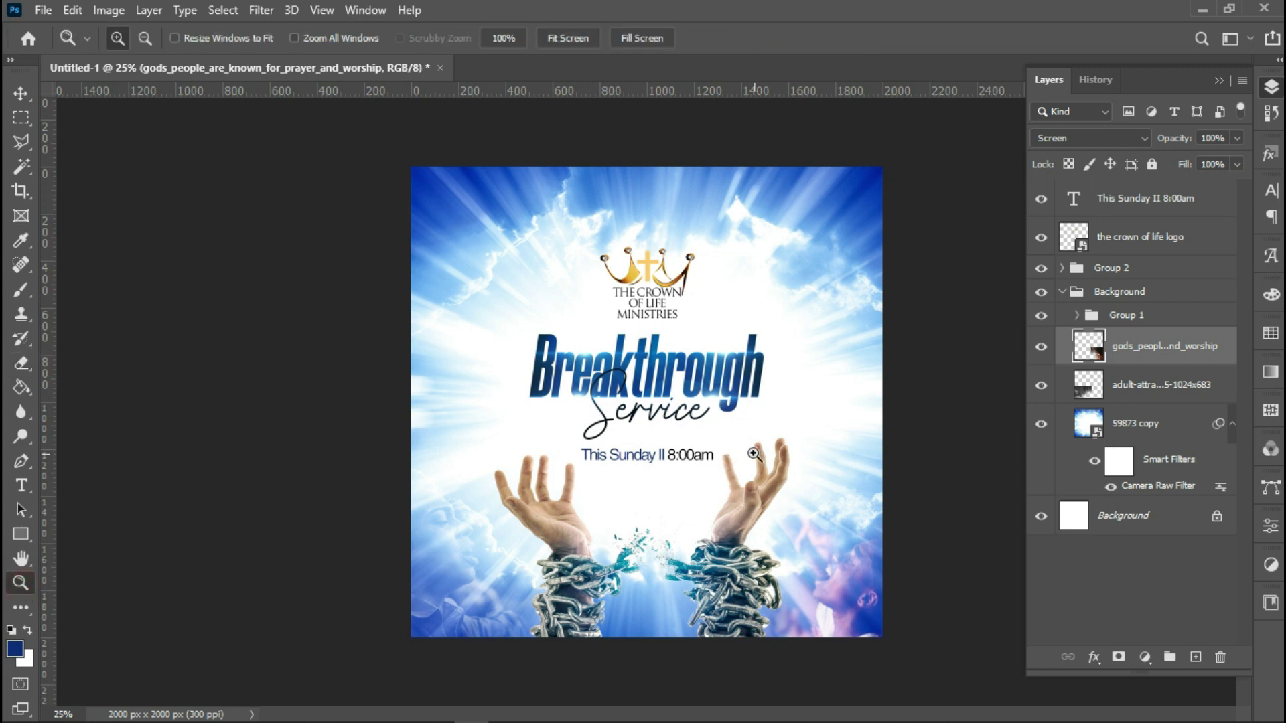
left_click(791, 438)
left_click(791, 441)
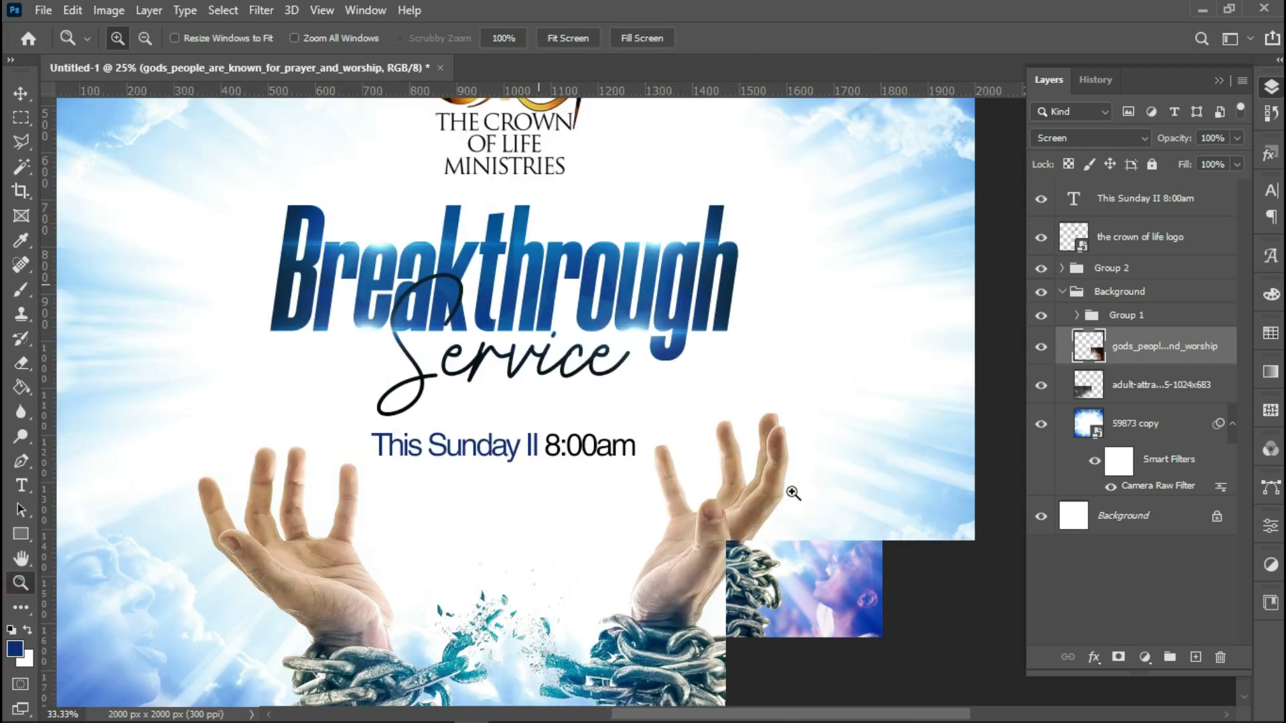
left_click(789, 488)
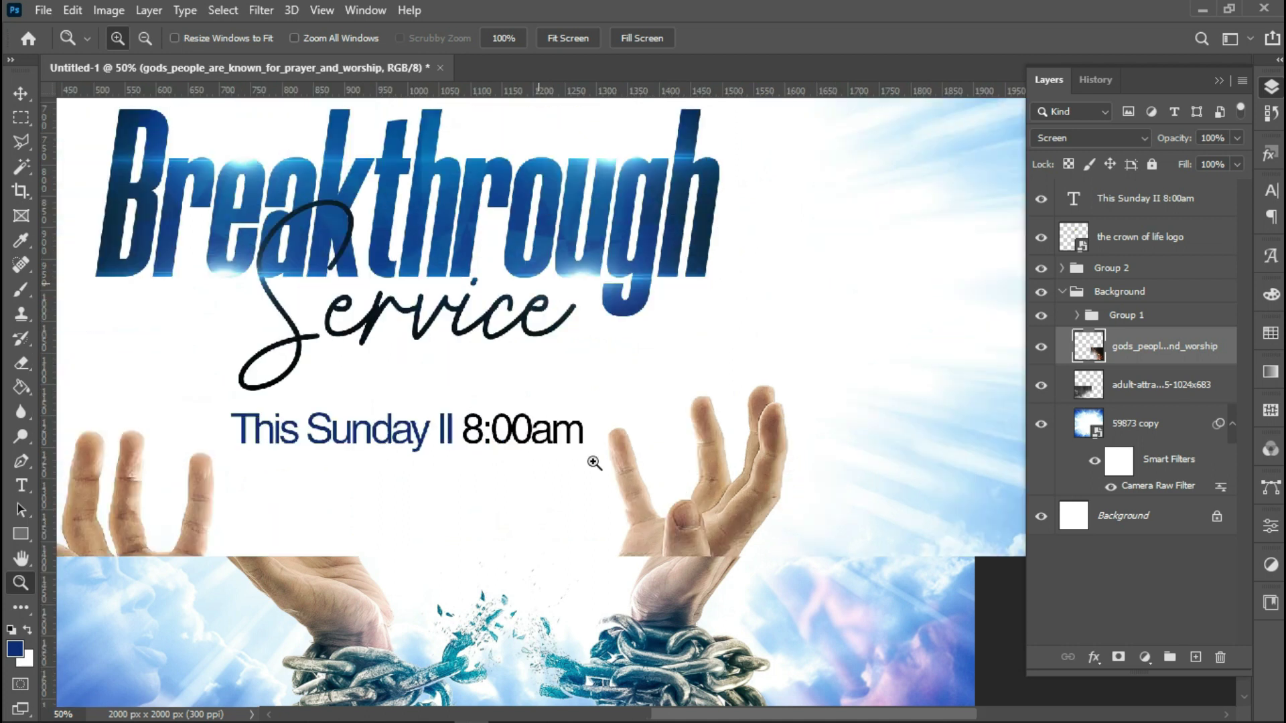
left_click(264, 437)
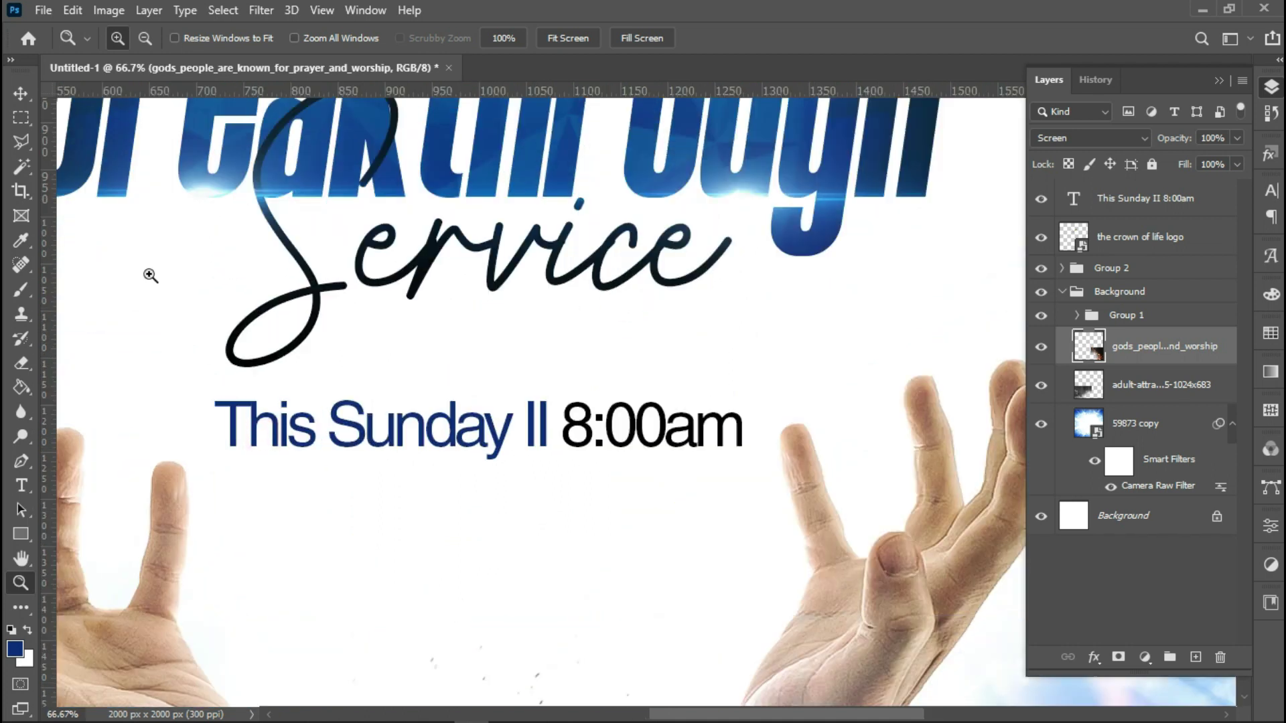
left_click(21, 93)
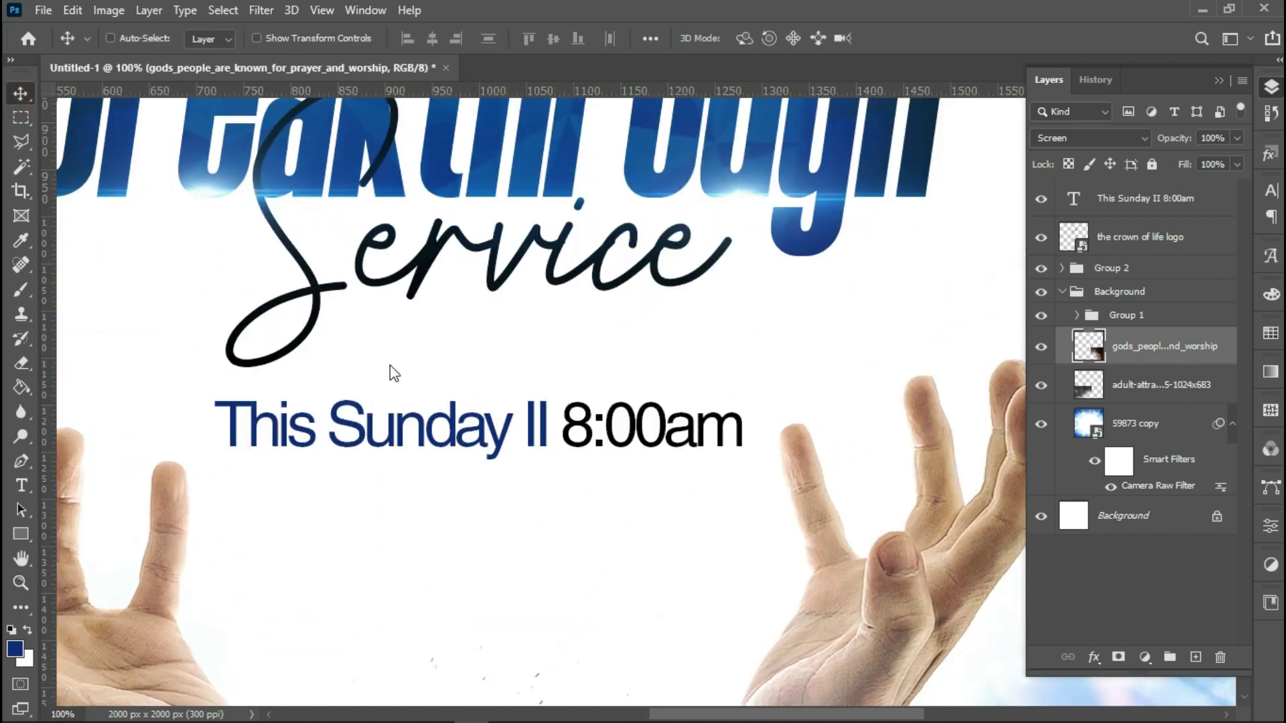
right_click(373, 442)
left_click(415, 454)
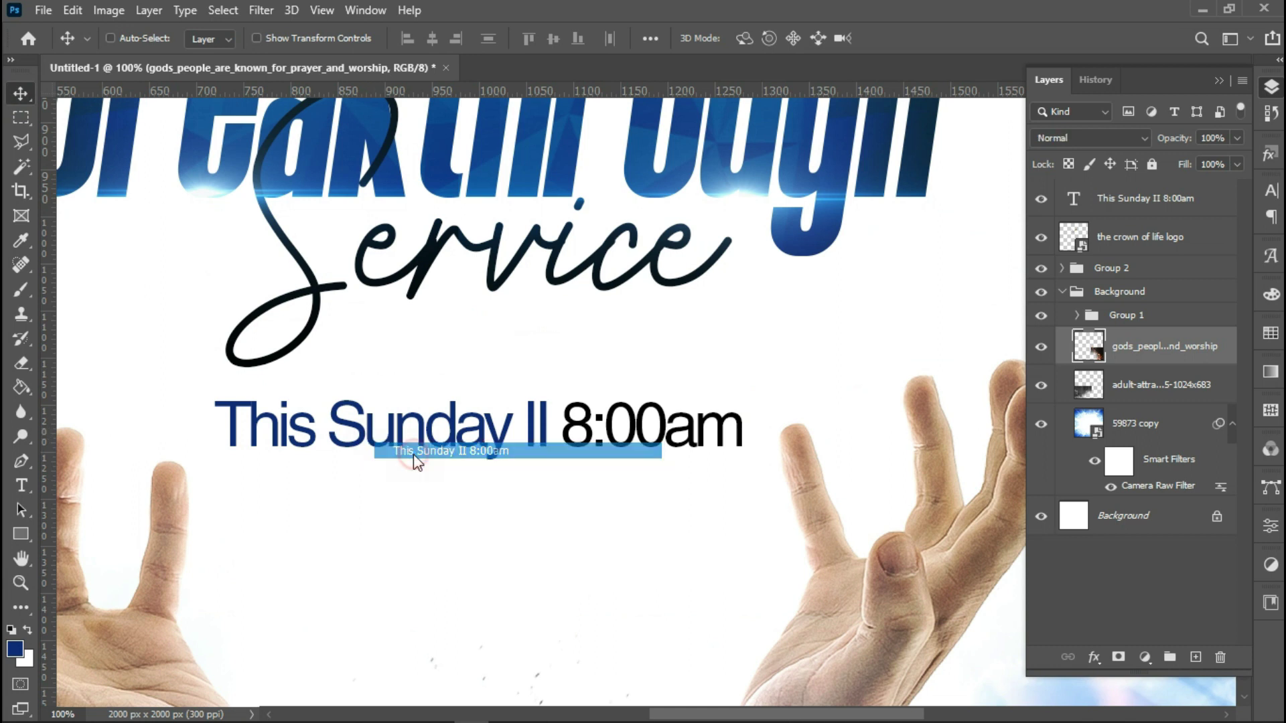
key("ctrl+j")
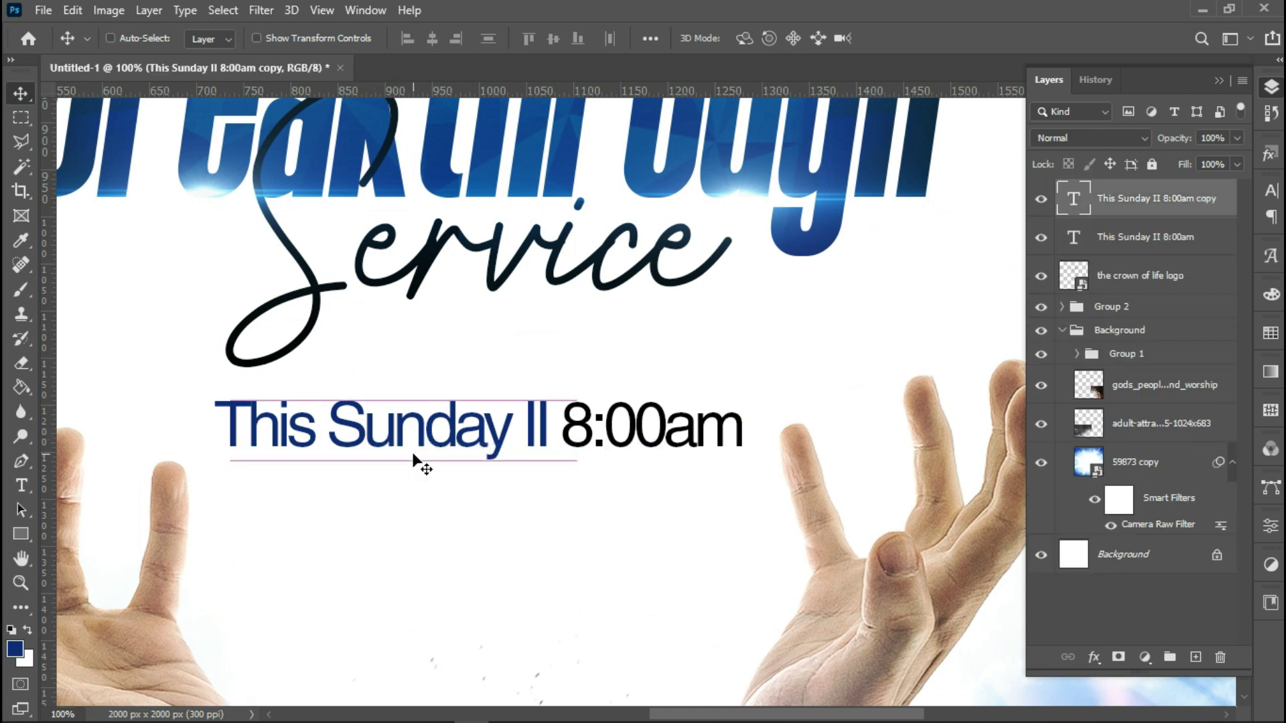
key("Down")
key("Down")
key("Down")
key("Down")
key("Down")
key("Down")
key("Down")
key("Down")
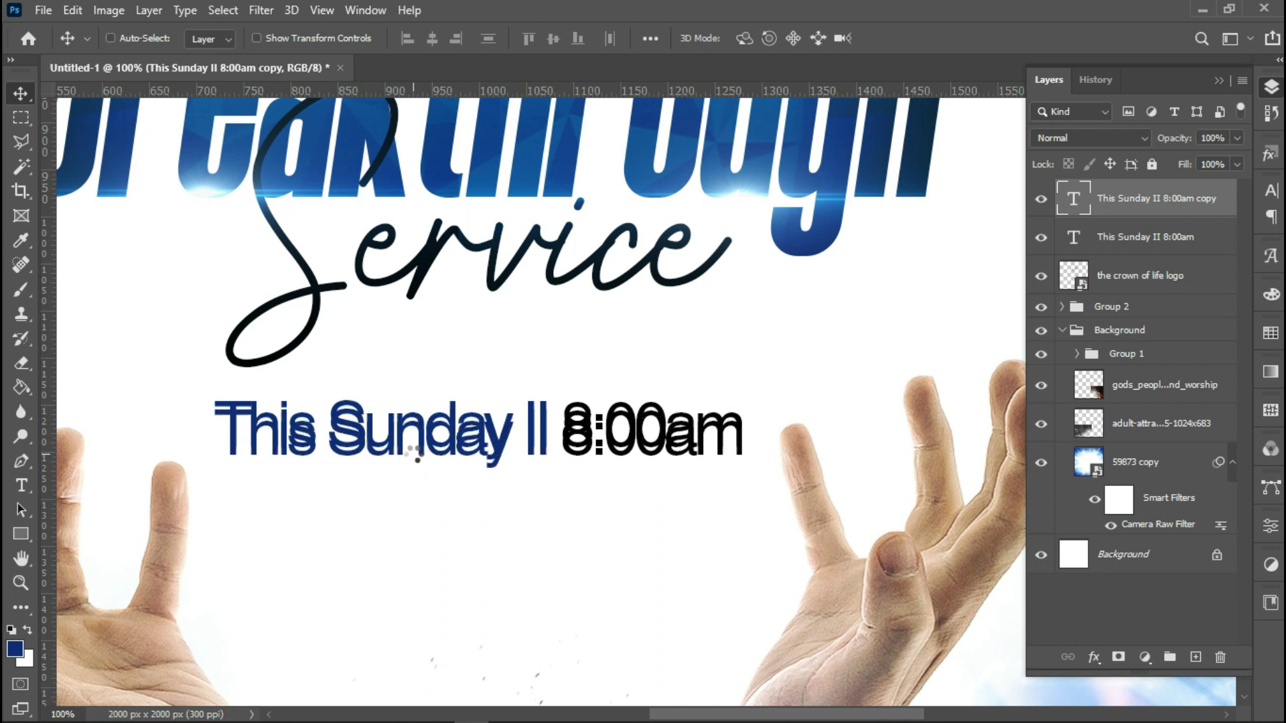
left_click_drag(416, 459, 427, 497)
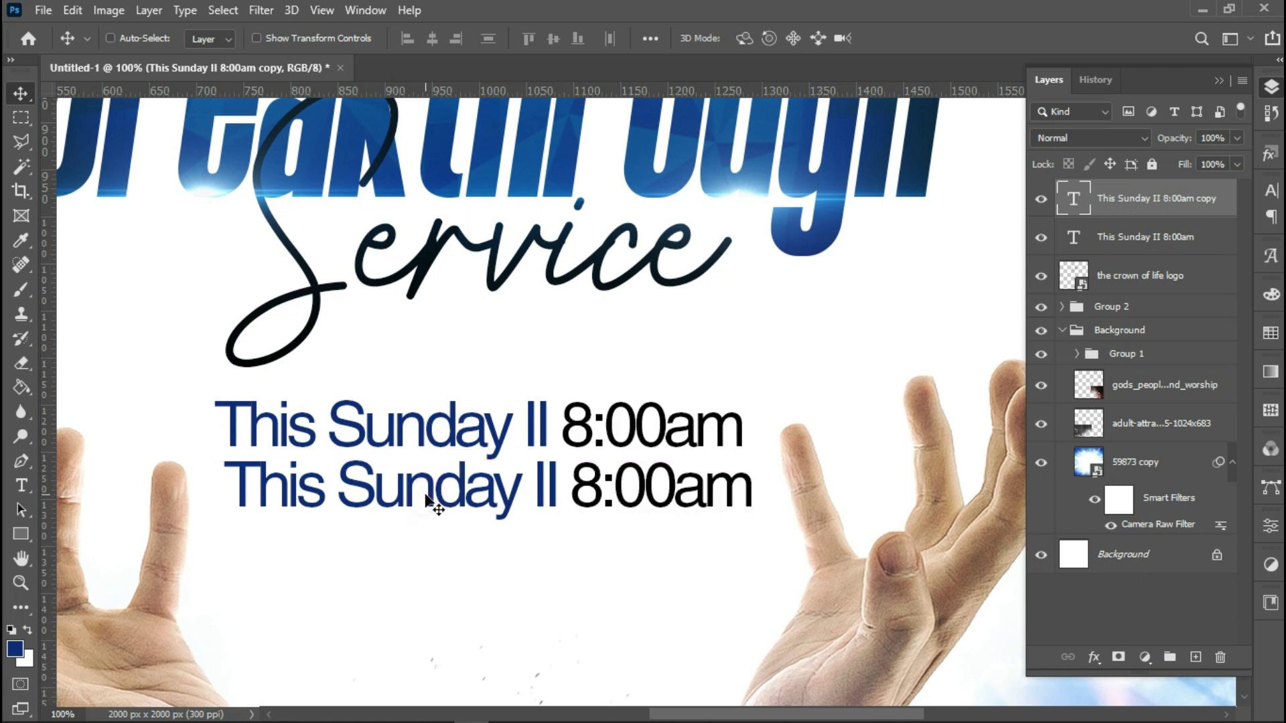
Step: Replace the duplicated date line's text with "The Crown Auditorium"
double_click(426, 494)
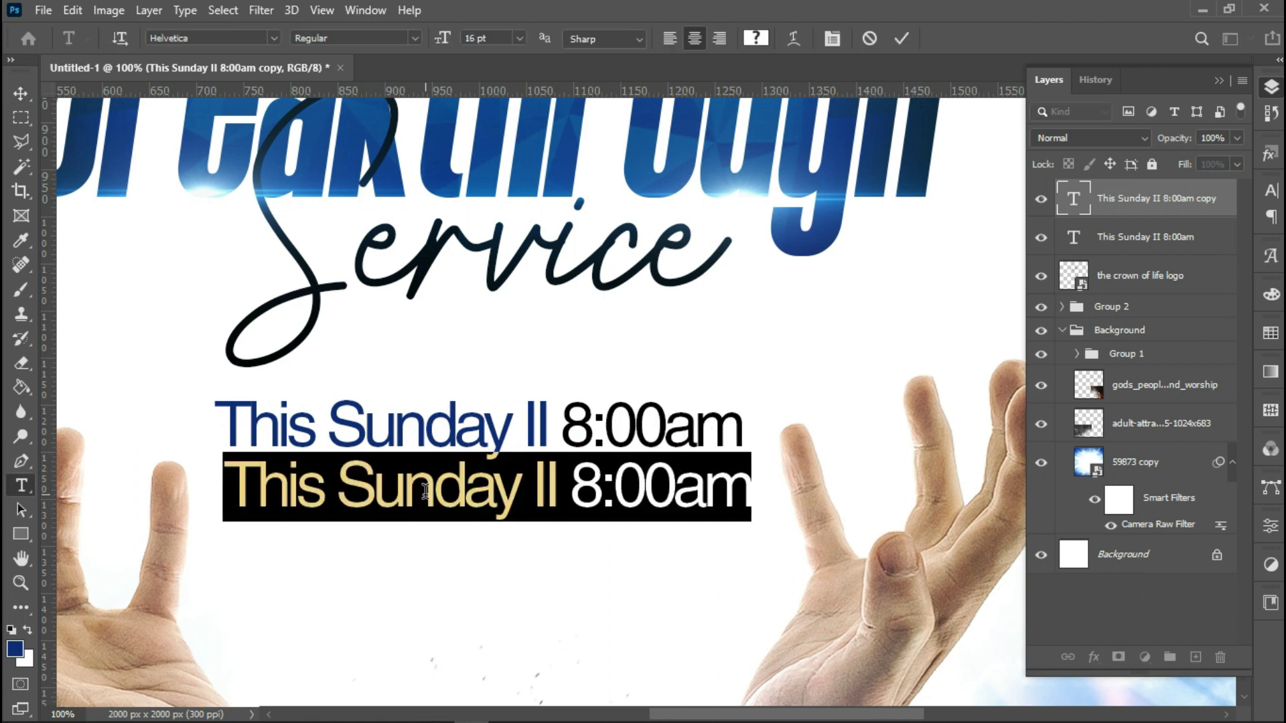
type("The")
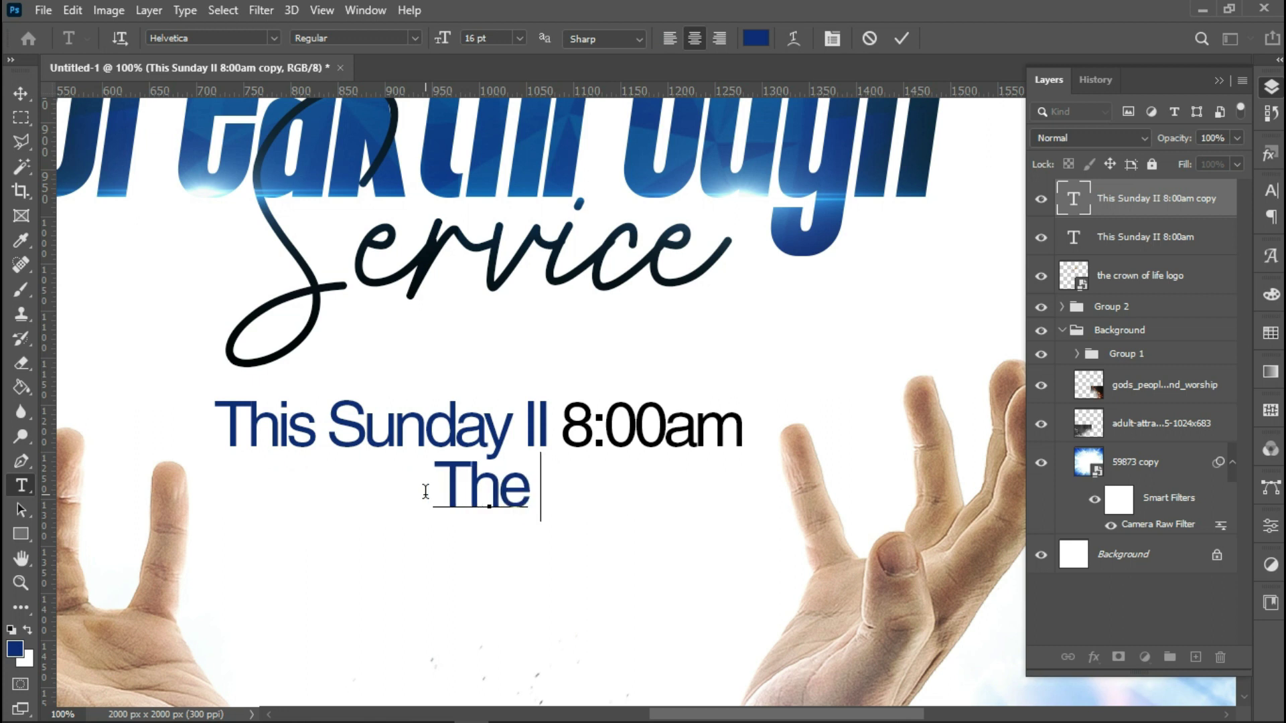
type(" Cr")
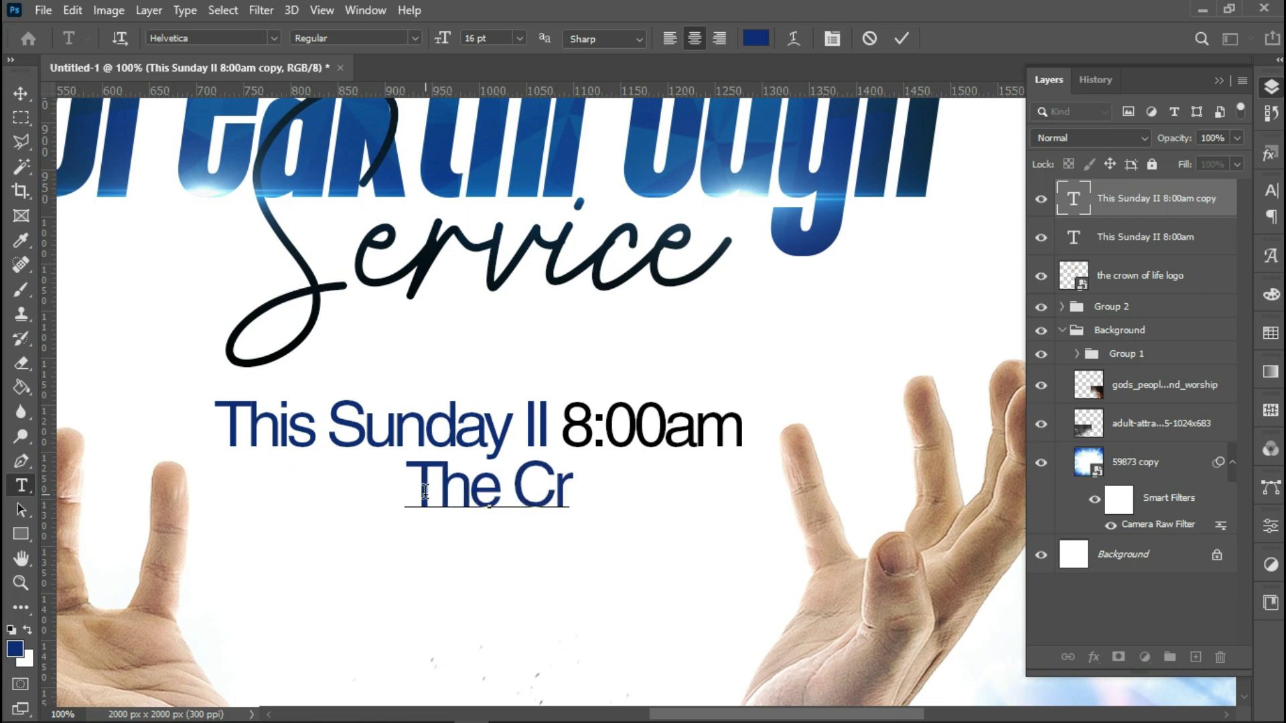
type("ow")
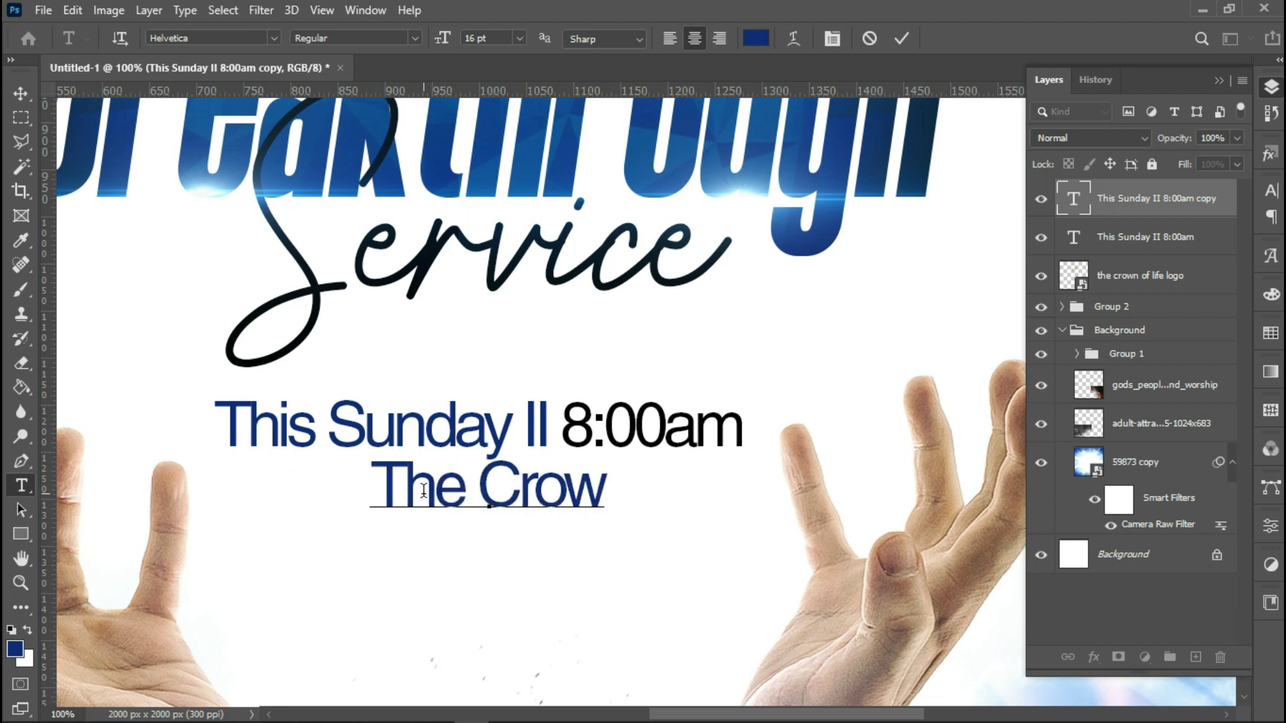
type("n Audito")
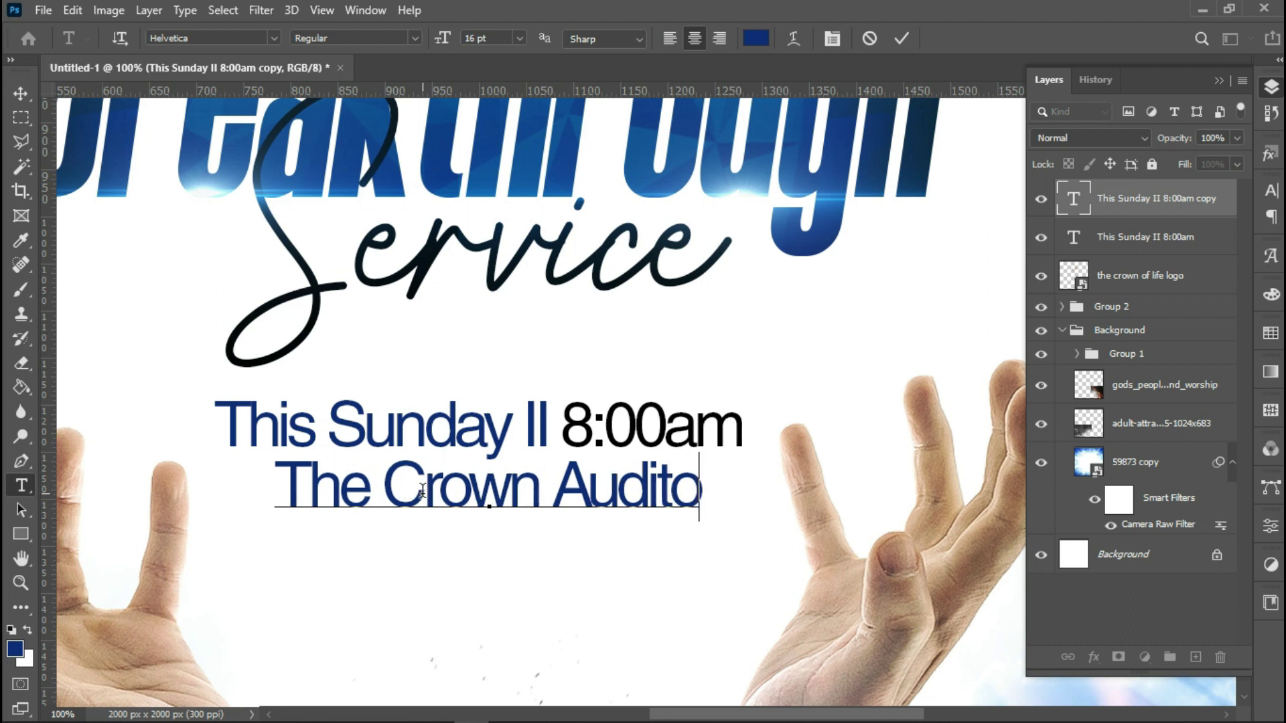
type("rium")
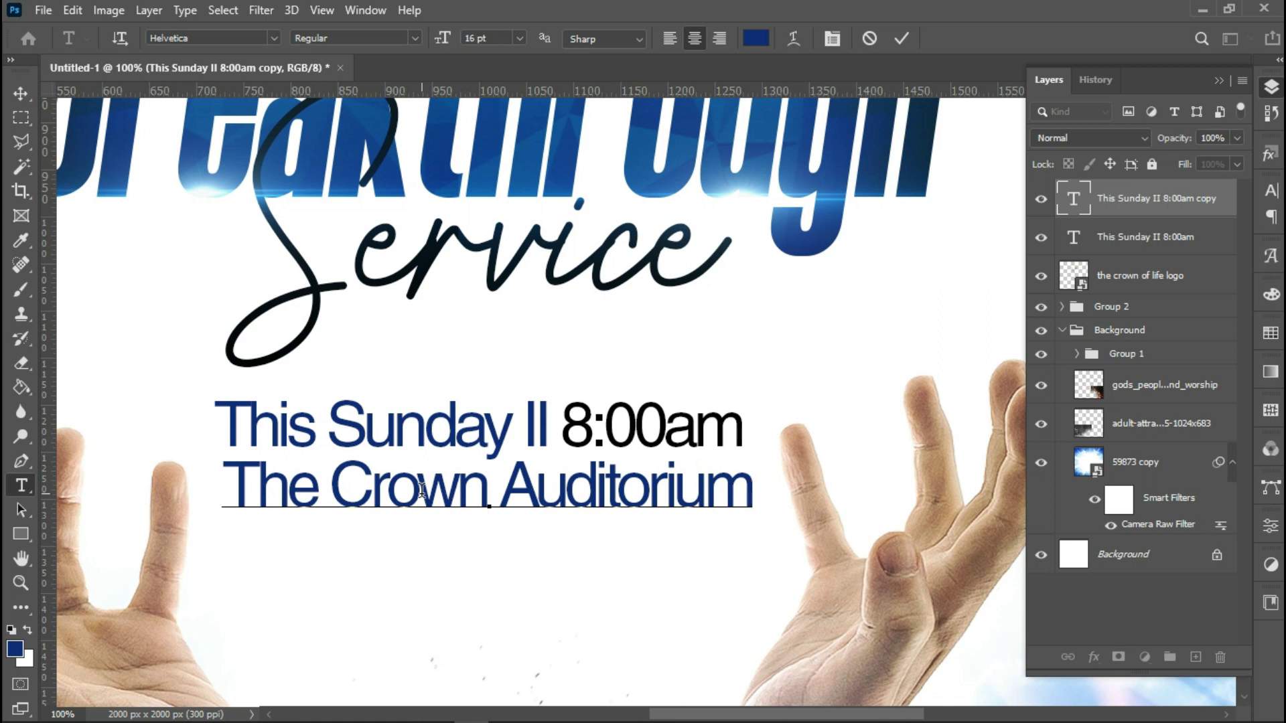
Step: Add a second line under the auditorium name with the venue's road name, a comma and "Opposite"
key("Return")
type("Okig")
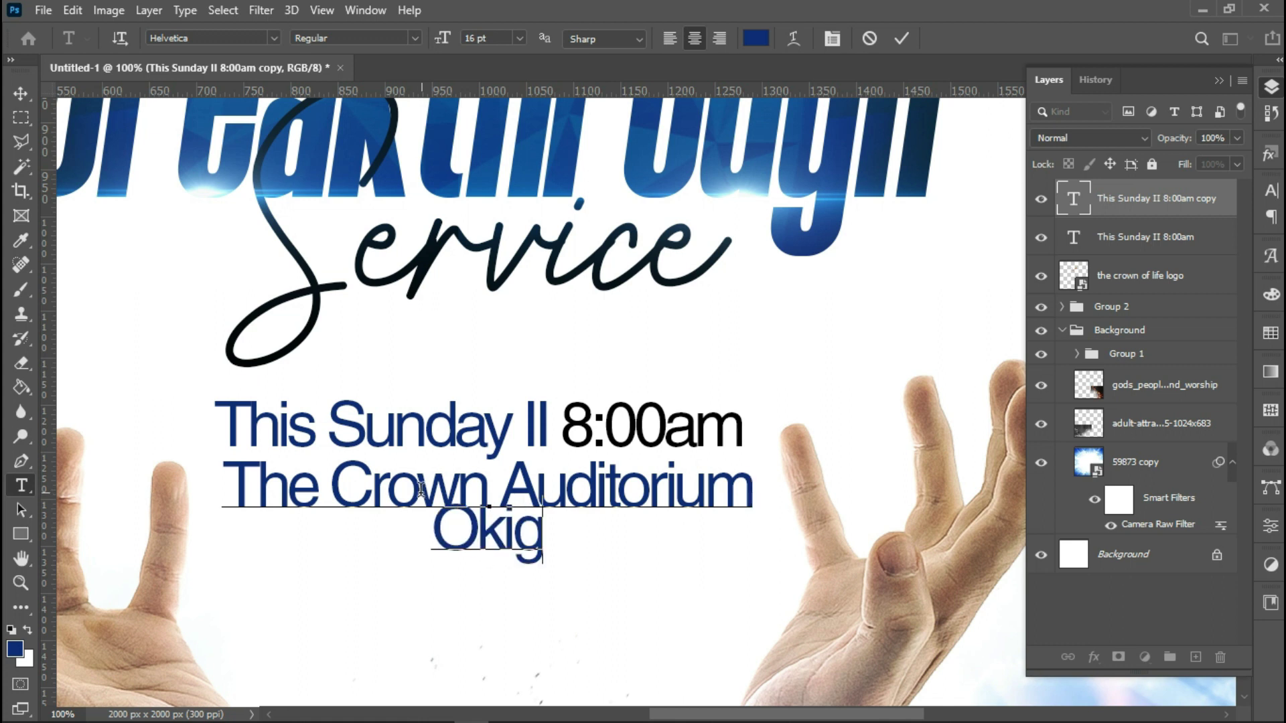
type("we Road")
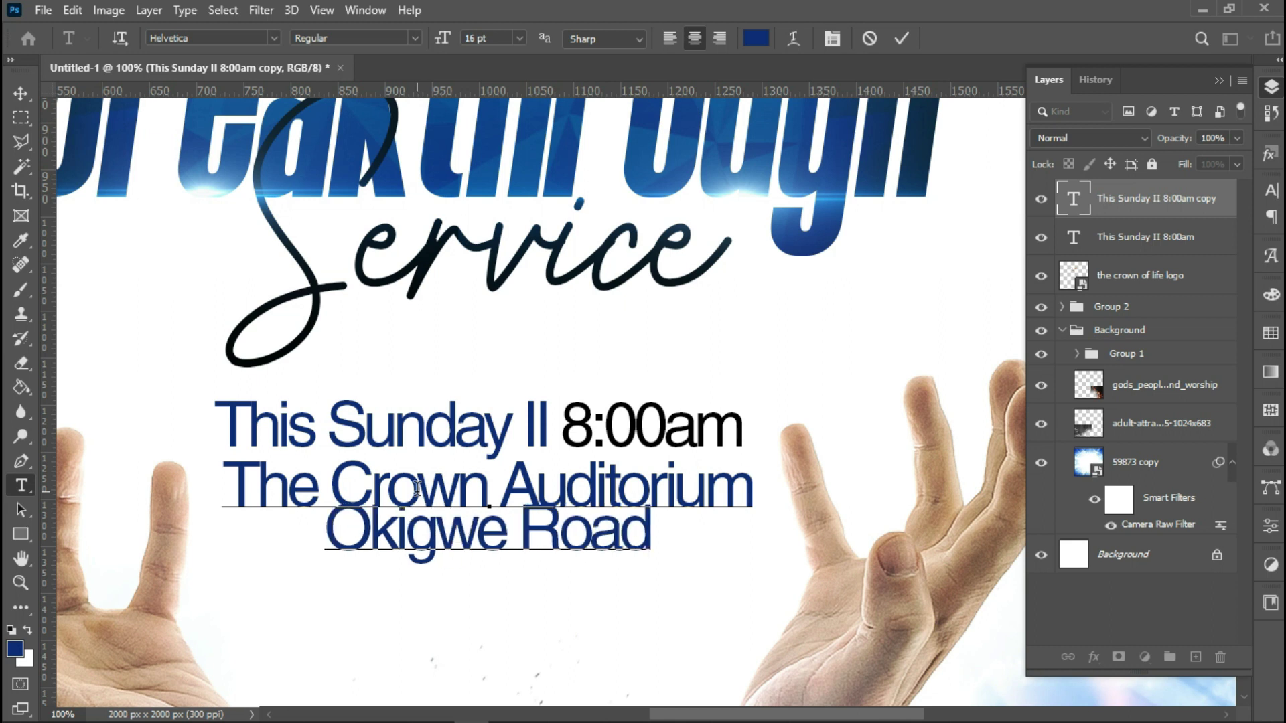
type(", ")
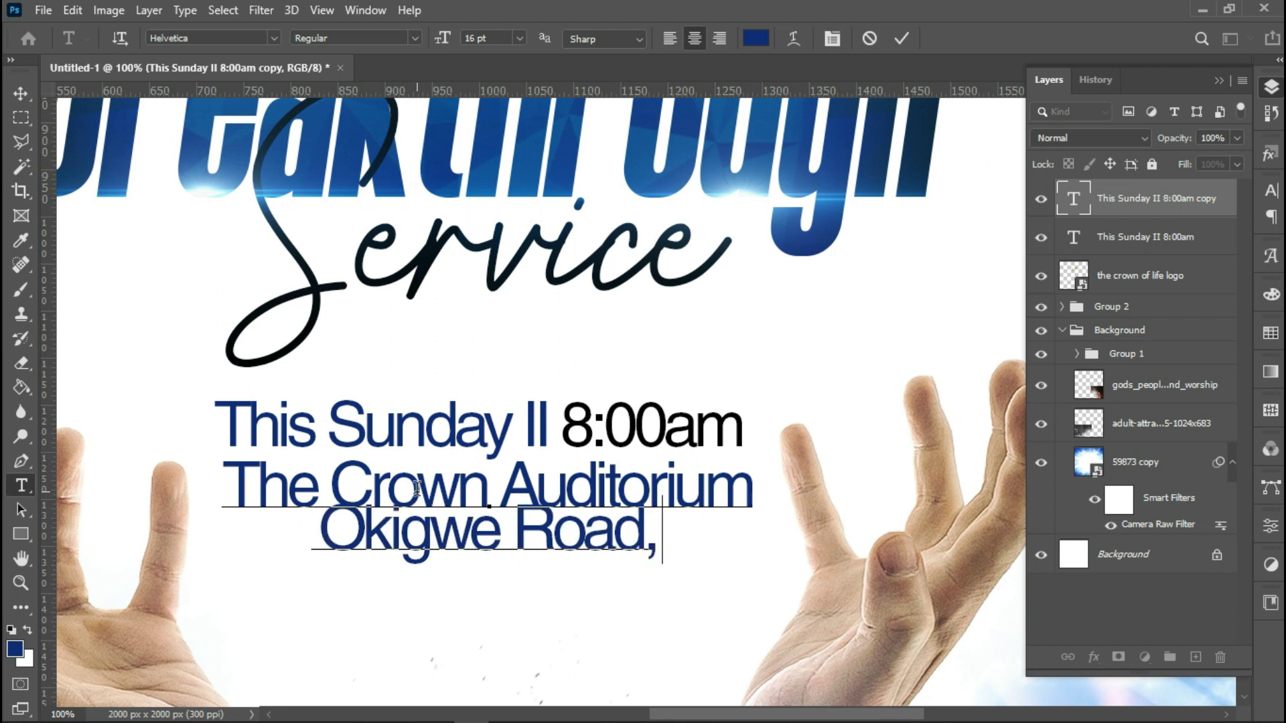
type("O")
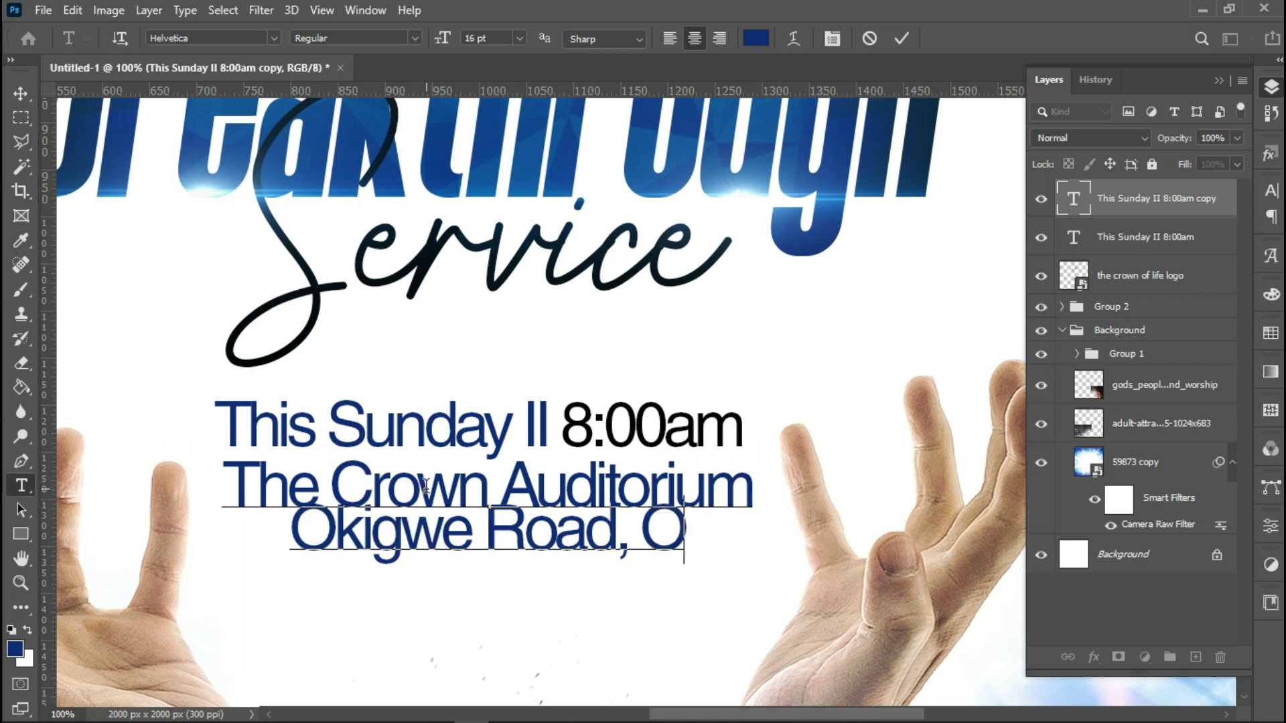
type("pp")
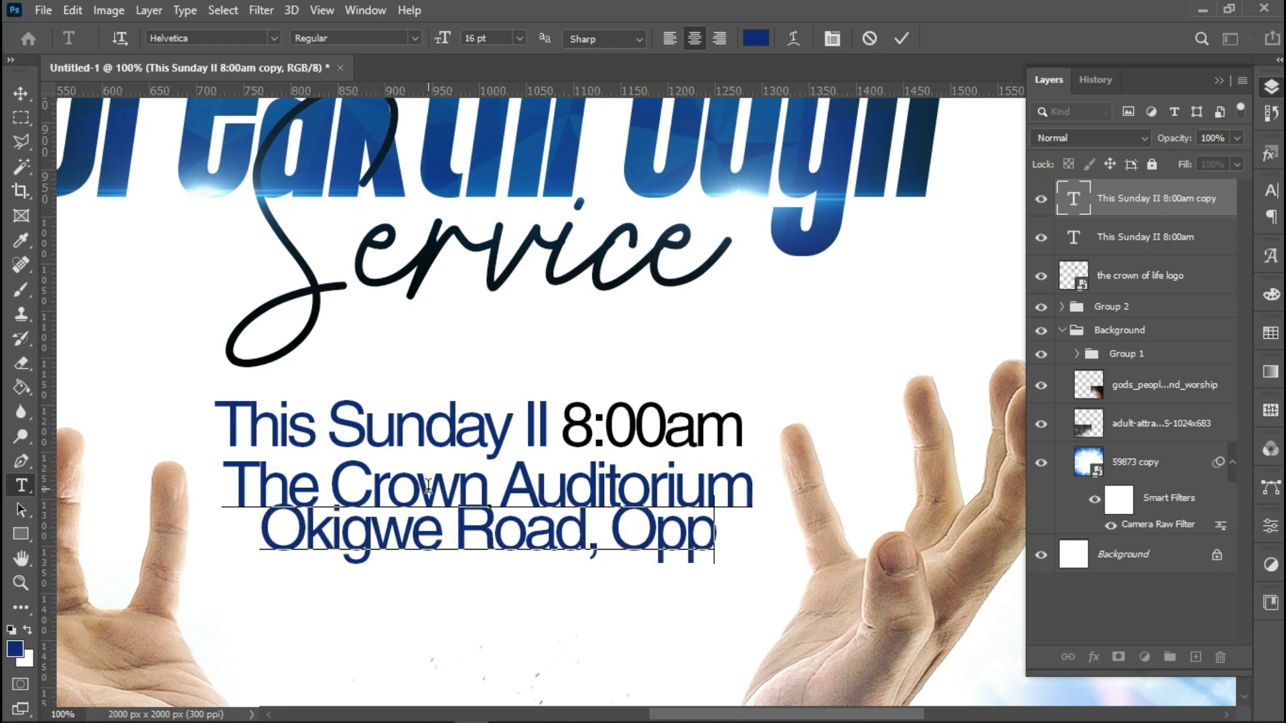
type("os")
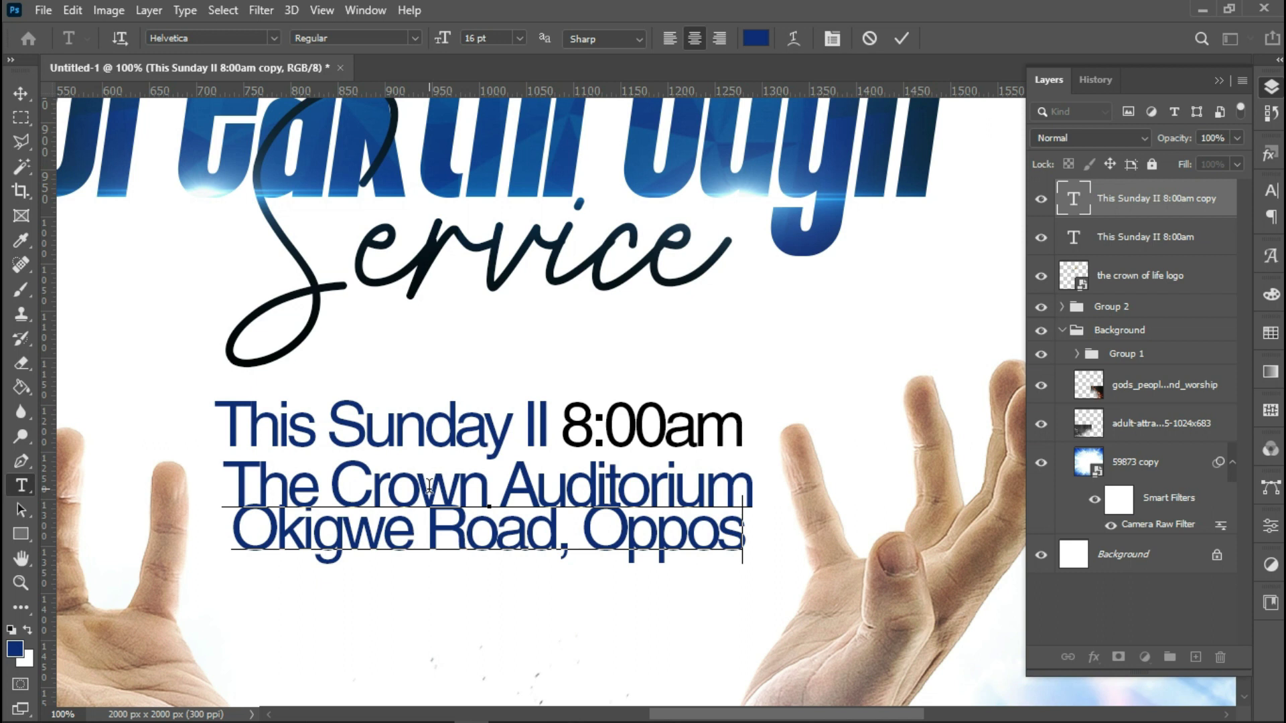
type("ite")
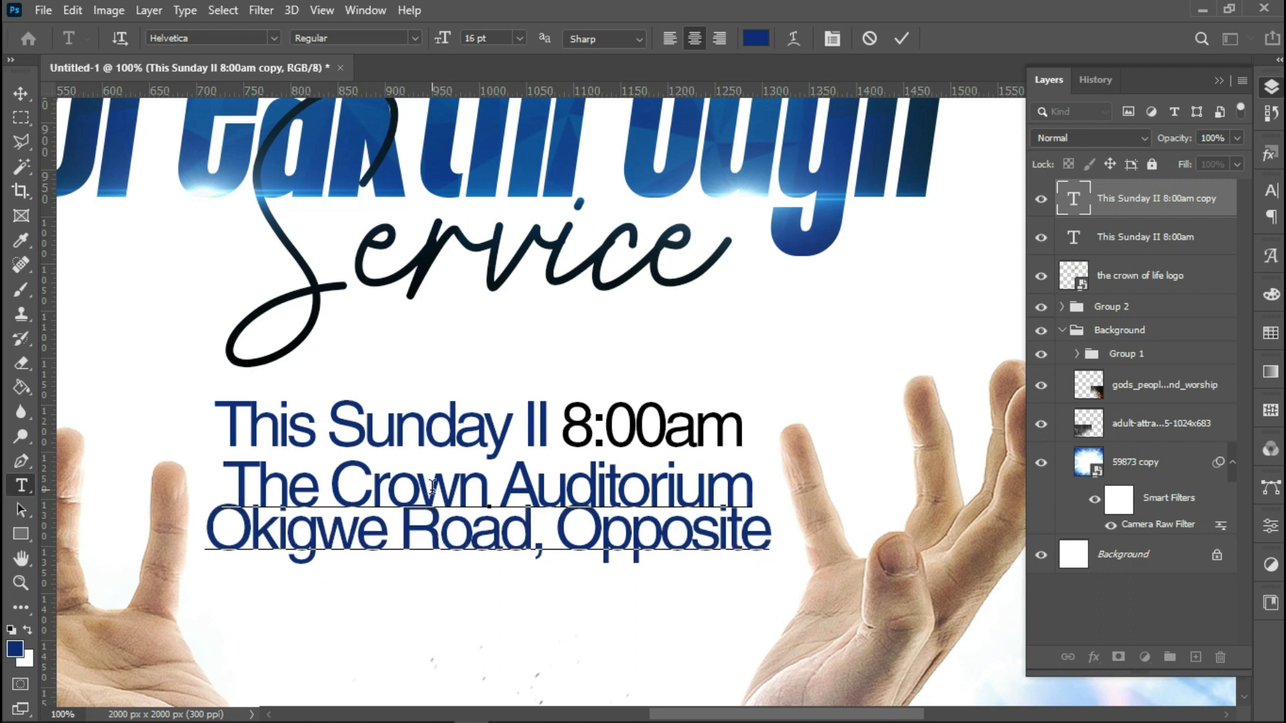
Step: Add a third line to the venue text with the name of the landmark supermarket
key("Return")
type("Ev")
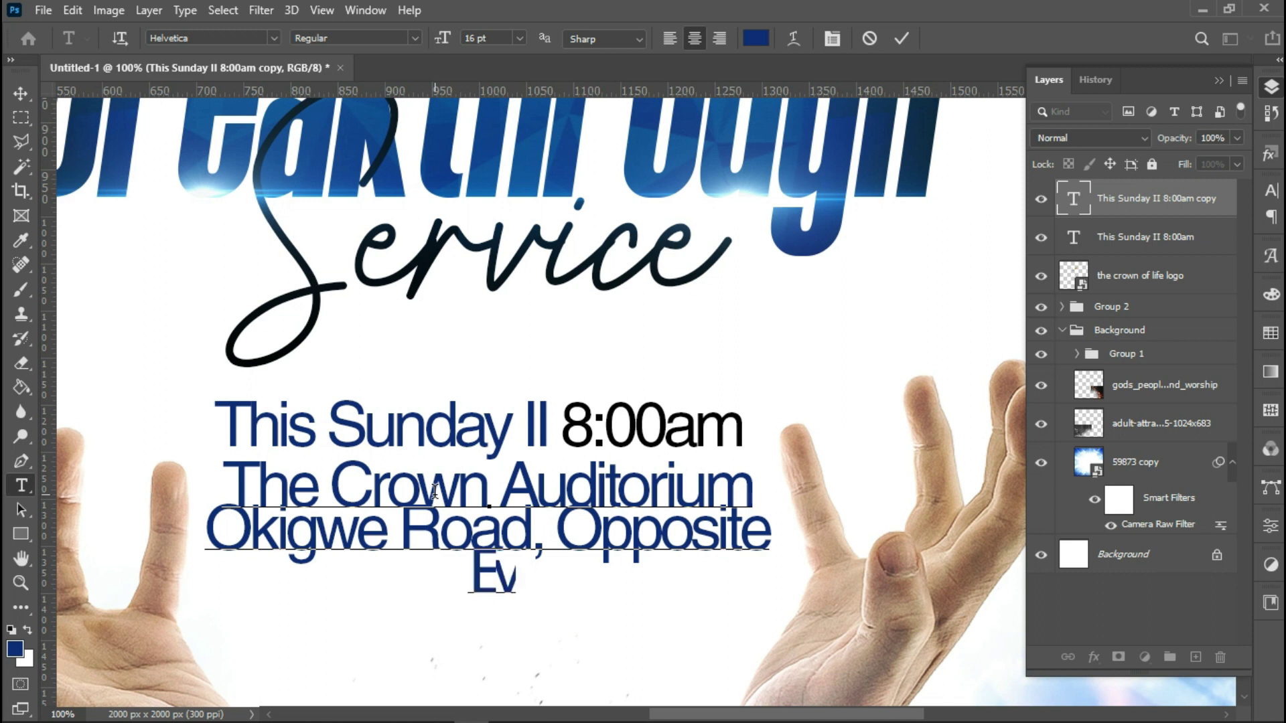
type("ery")
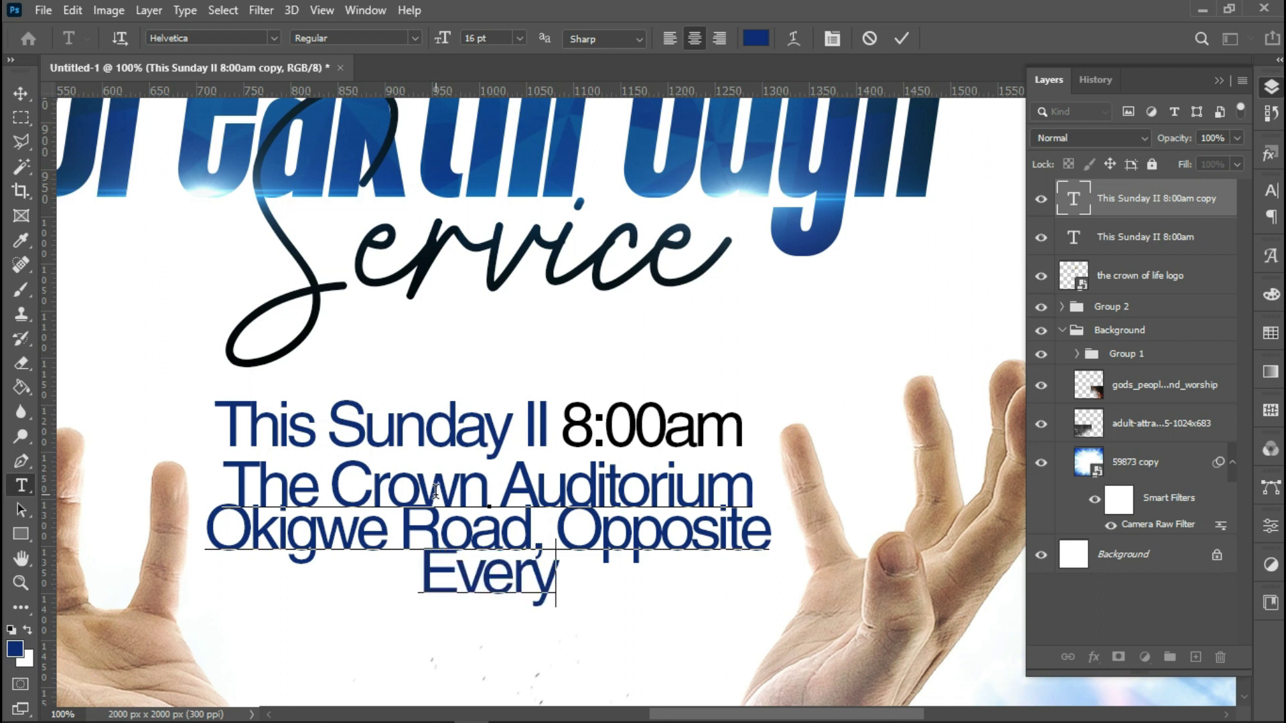
type("da")
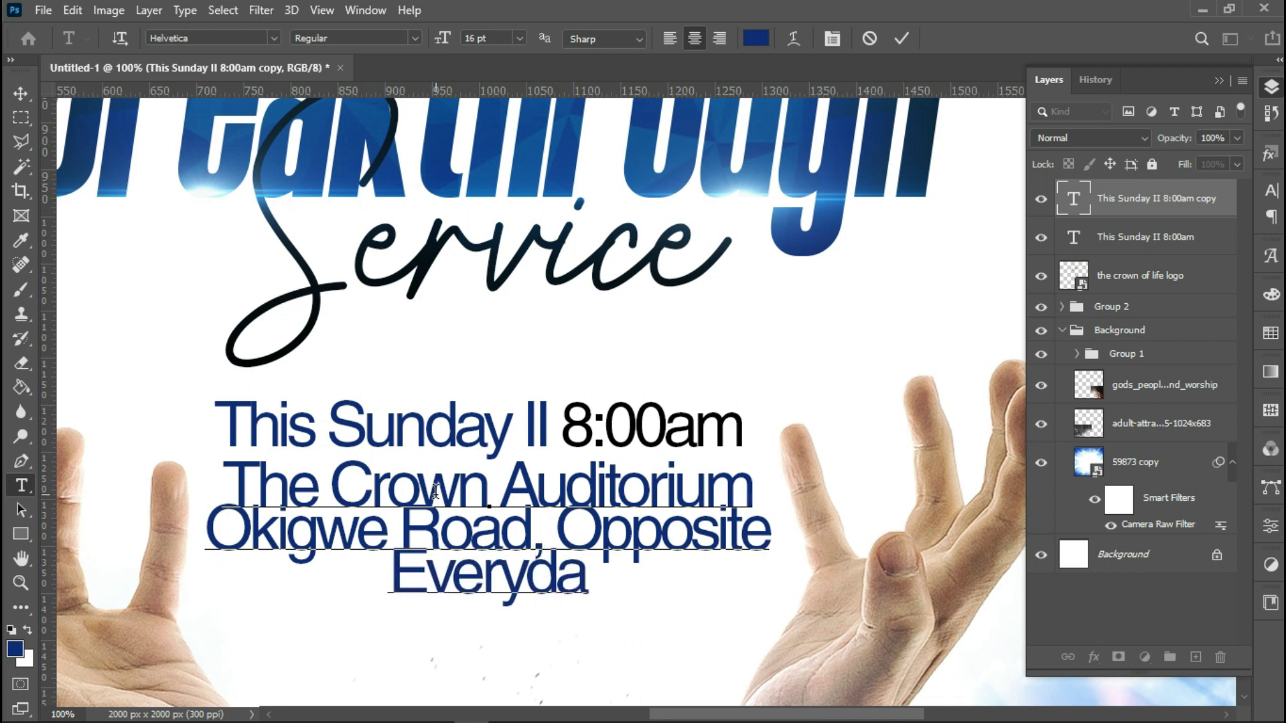
type("y S")
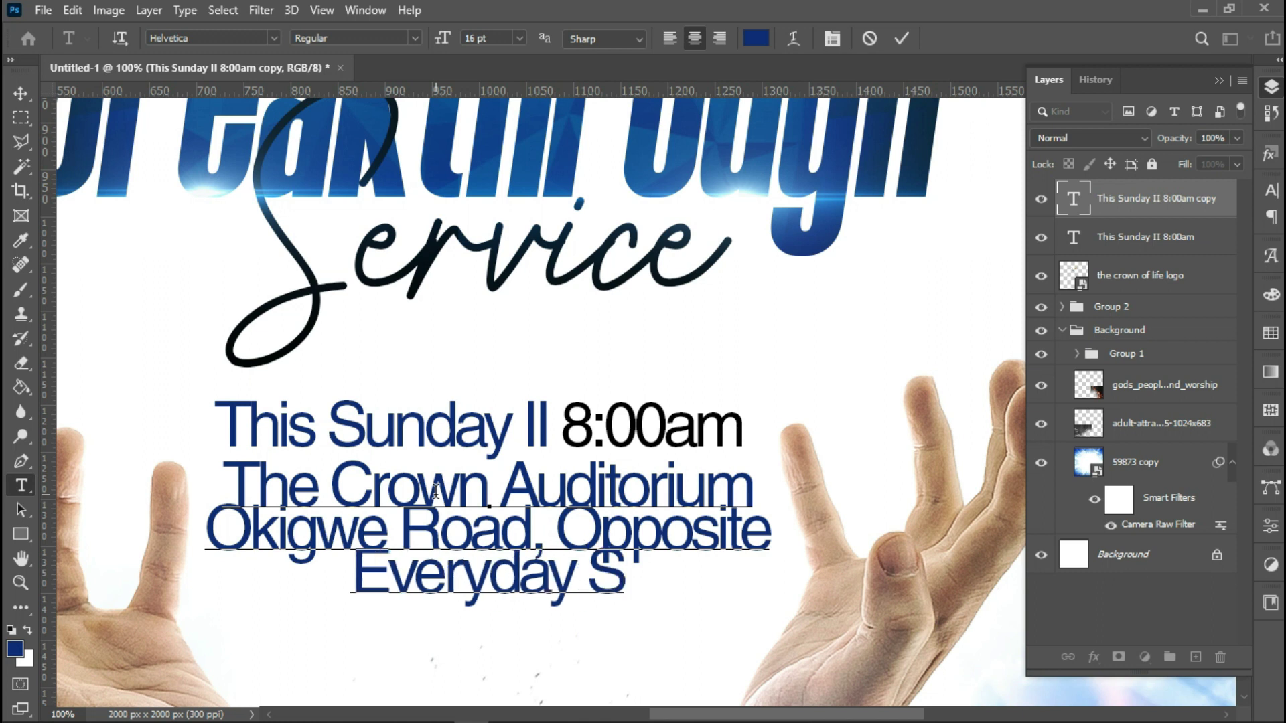
type("uber")
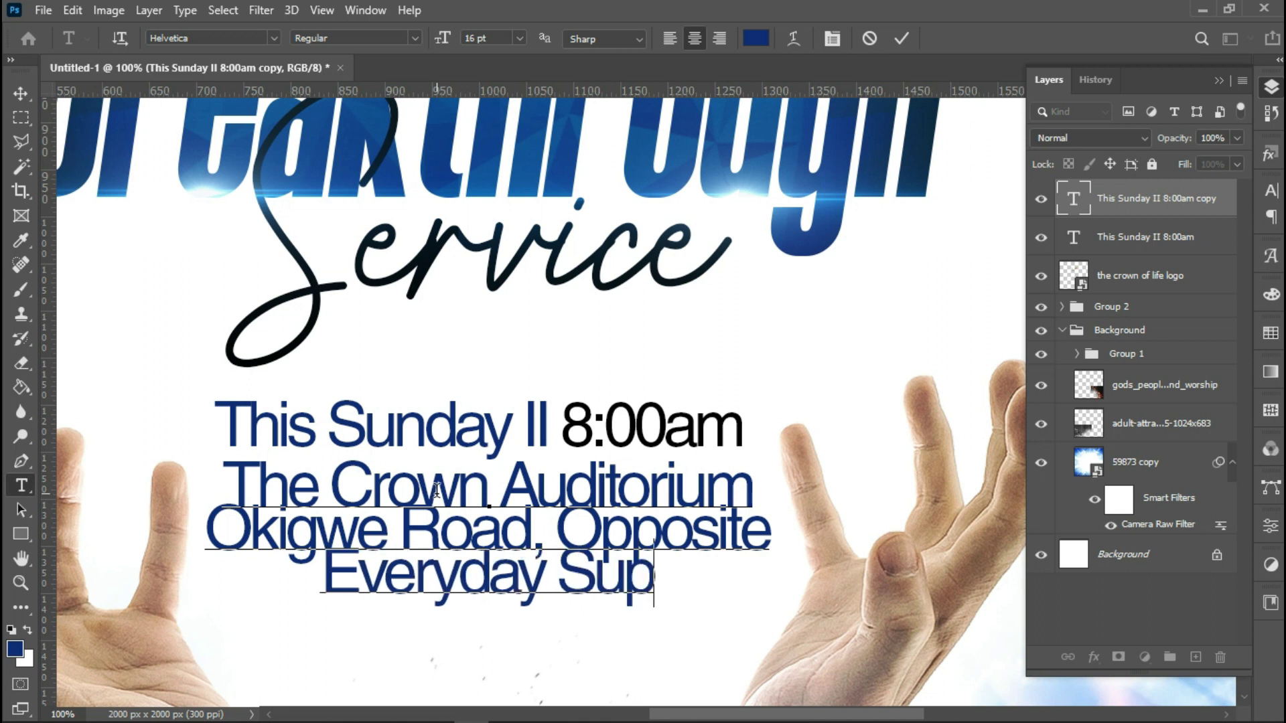
key("BackSpace")
key("BackSpace")
key("BackSpace")
type("perma")
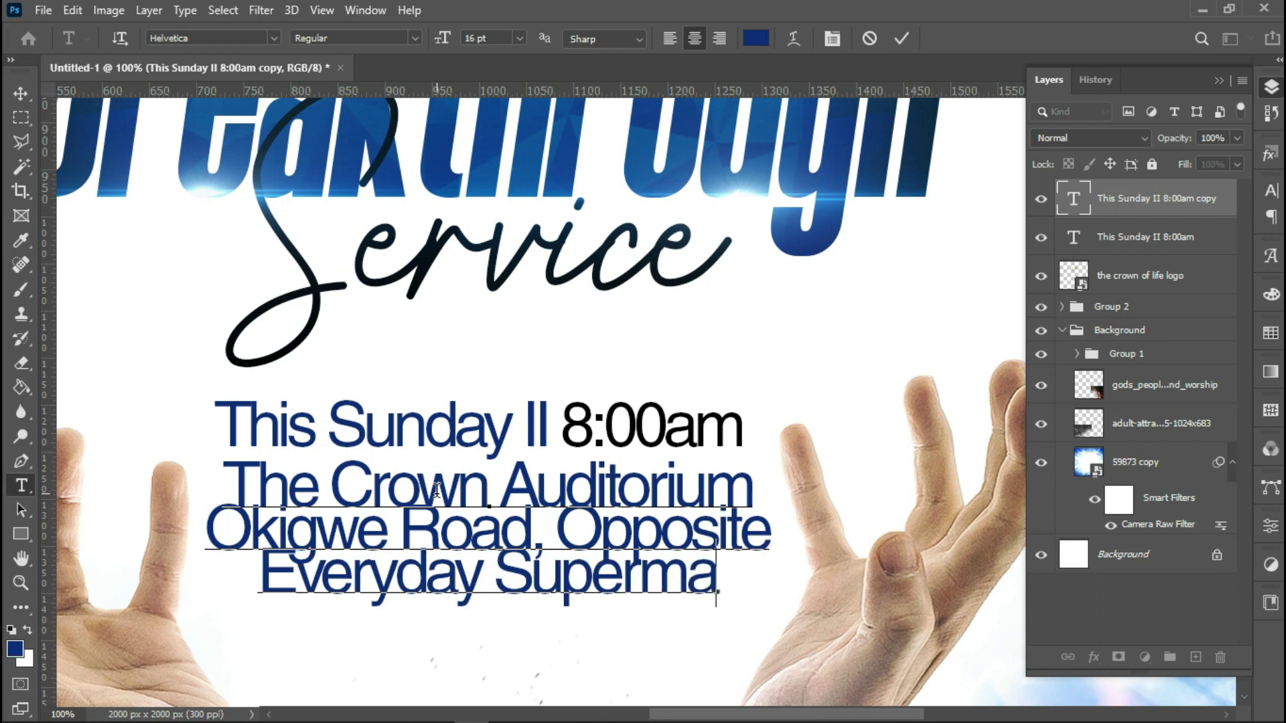
type("rket")
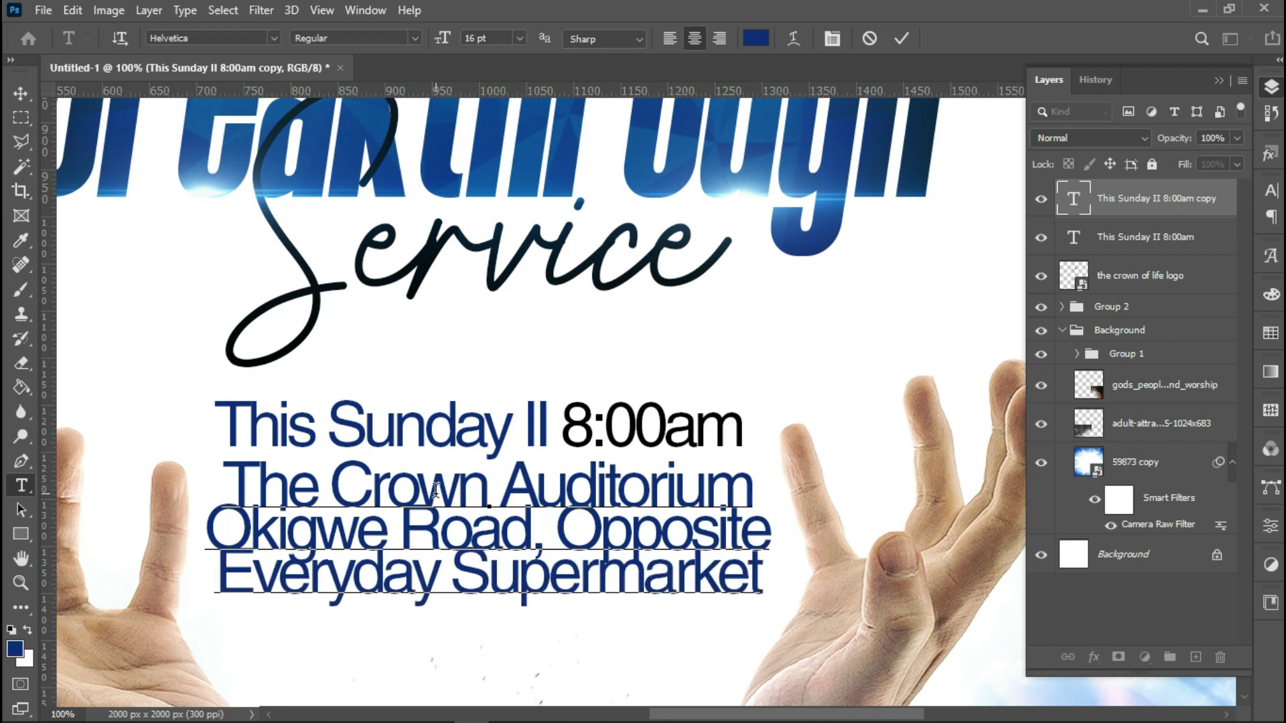
Step: Add a fourth line to the venue text with the city and state, separated by a comma
key("Return")
type("Ow")
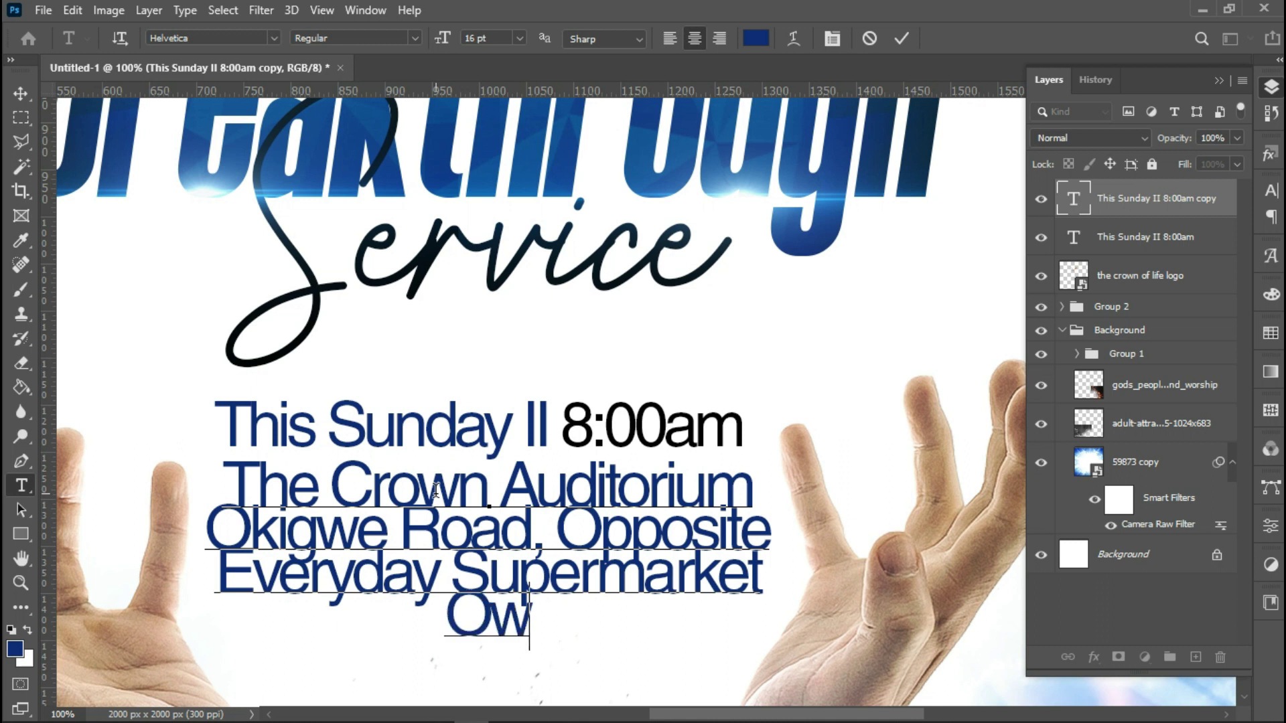
type("err")
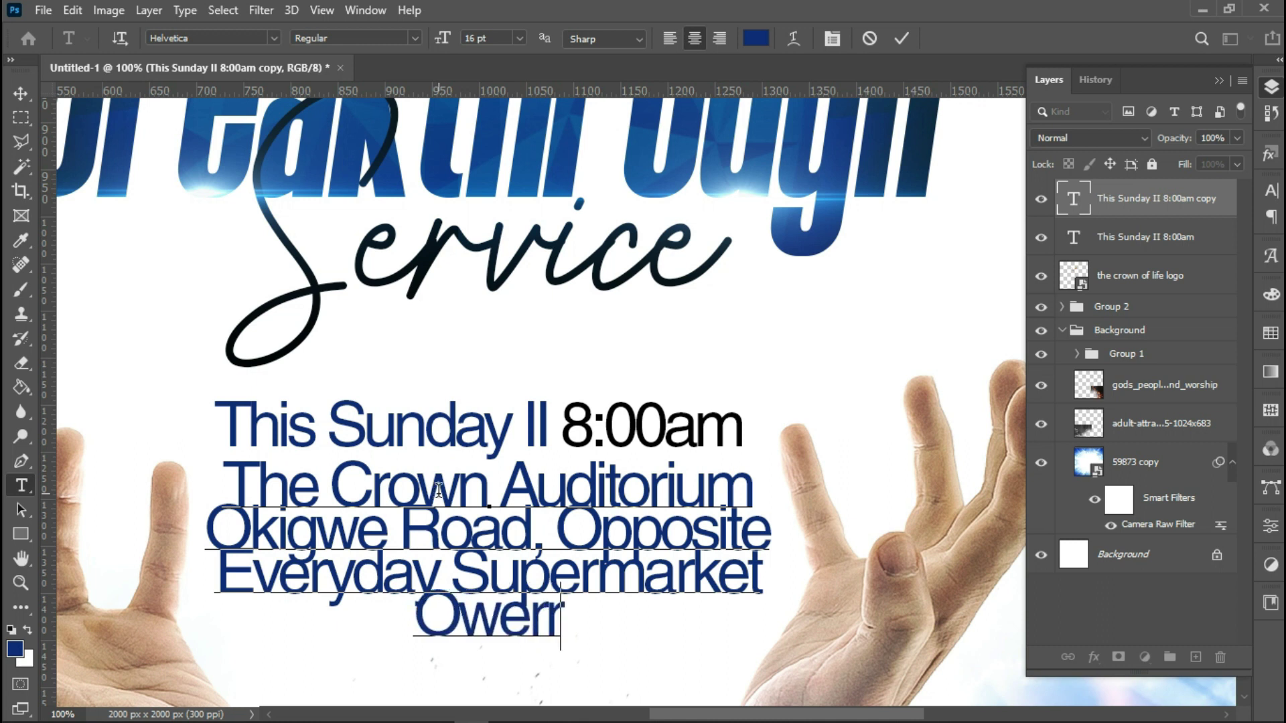
type("i")
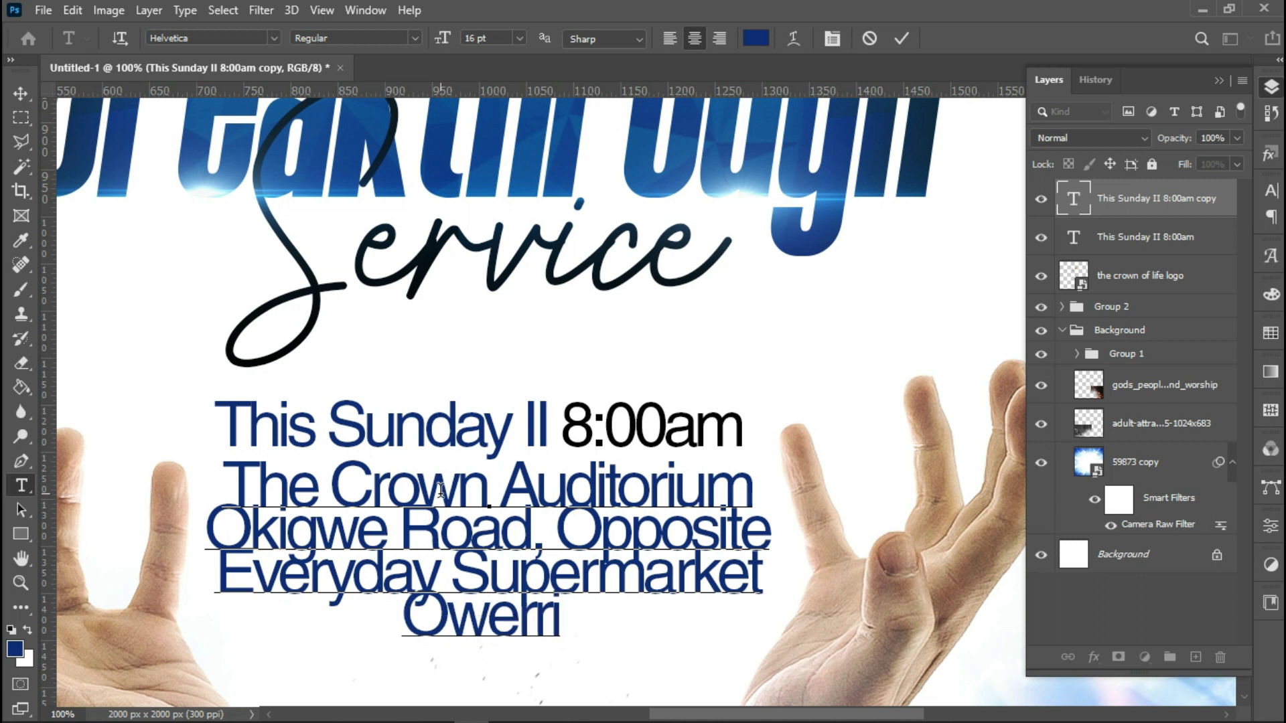
type(",Imo Sa")
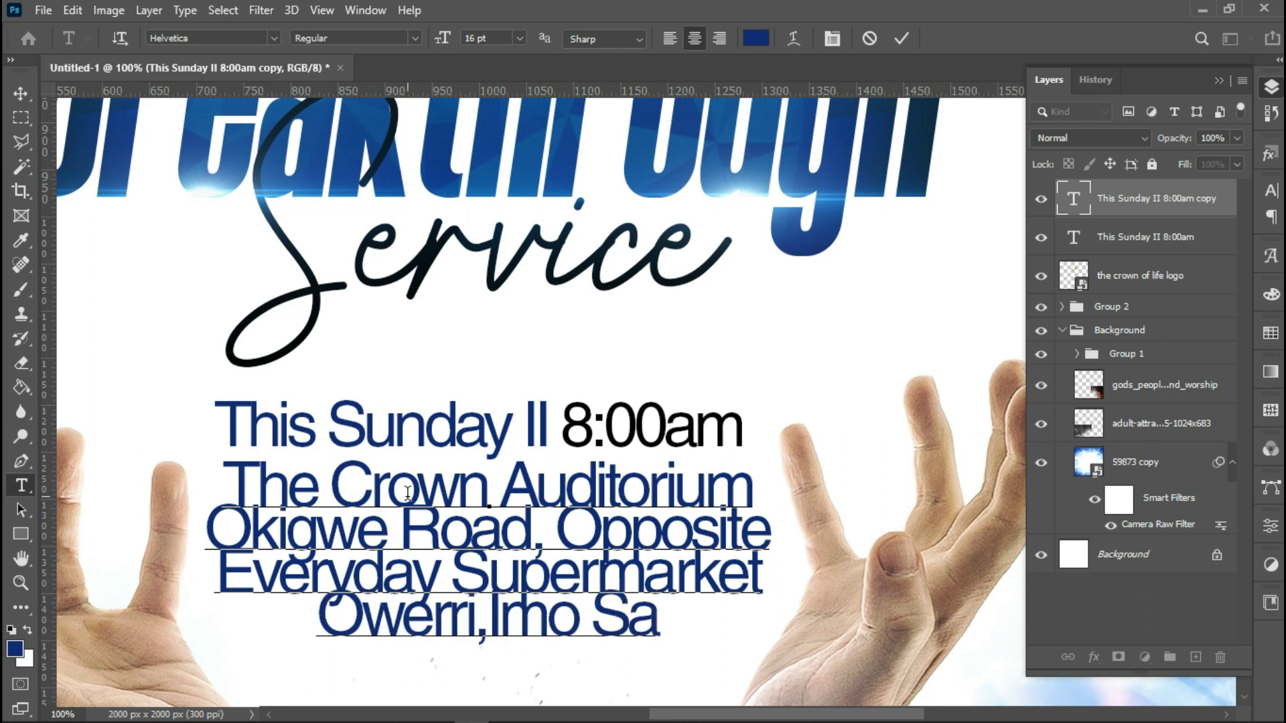
key("BackSpace")
type("tate")
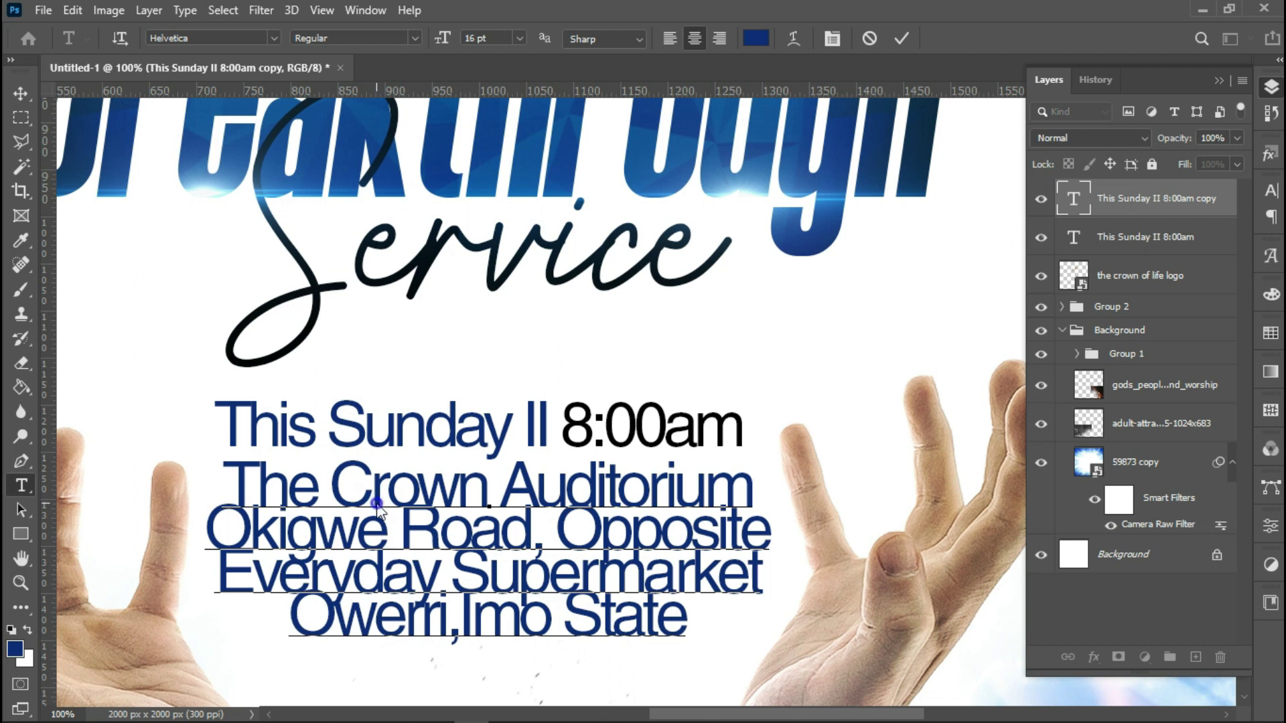
Step: Set the leading of all four venue lines to 14 pt and commit the text edit
right_click(378, 510)
left_click(421, 140)
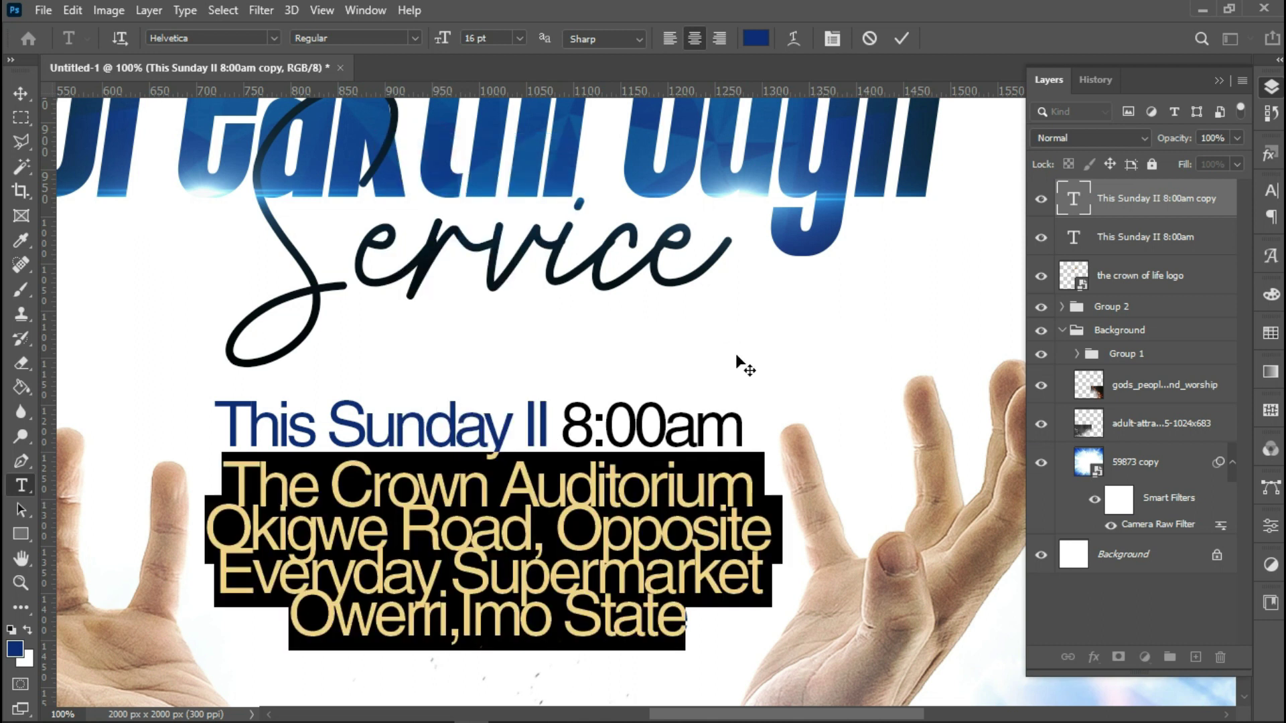
left_click(832, 38)
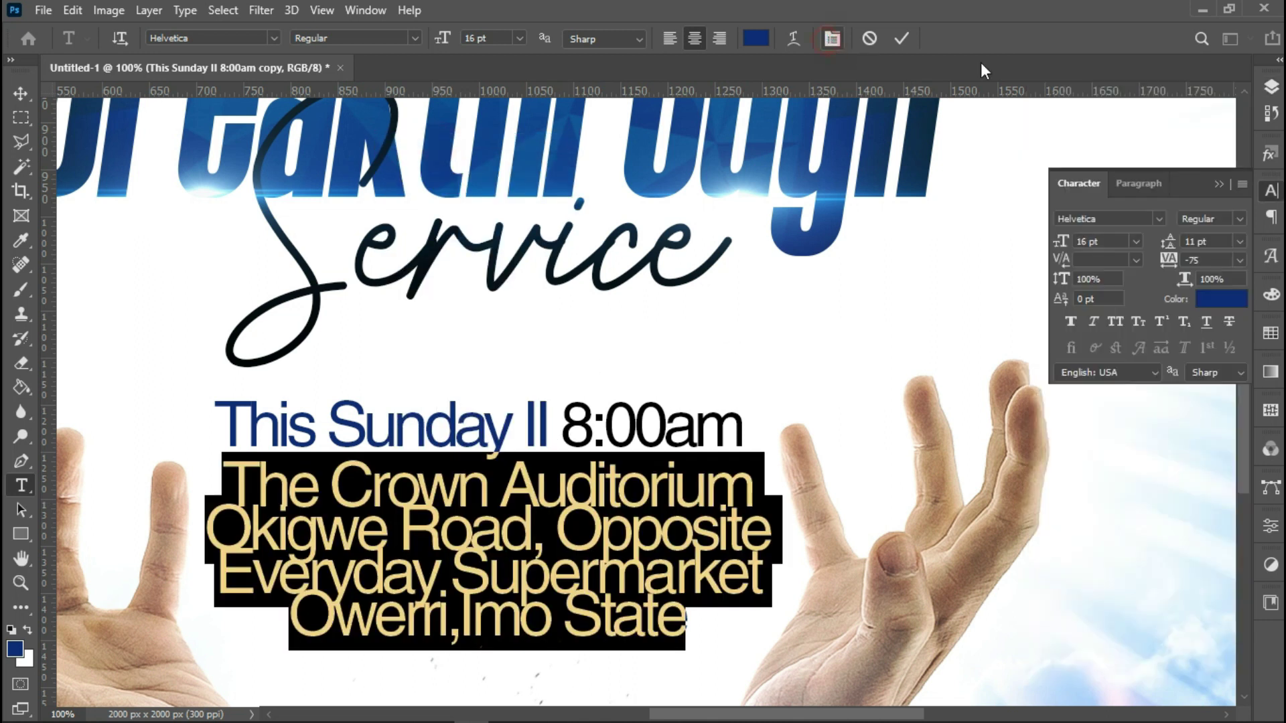
left_click(1239, 242)
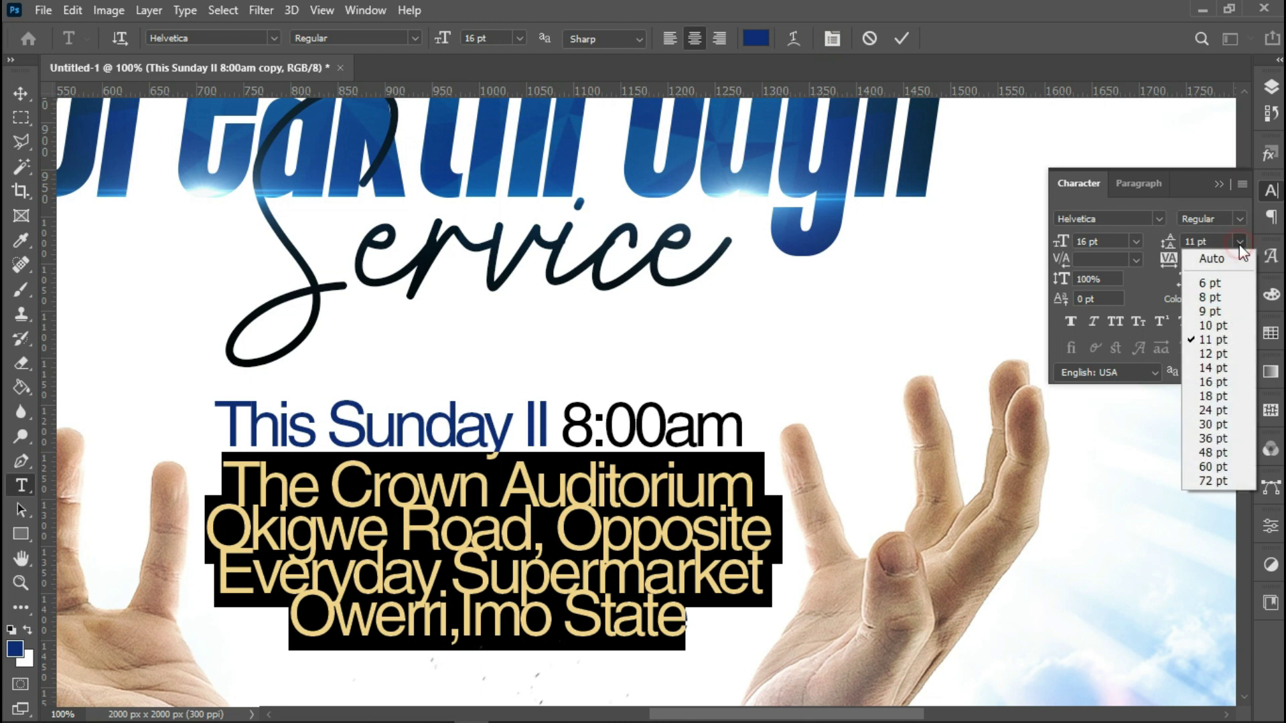
left_click(1214, 367)
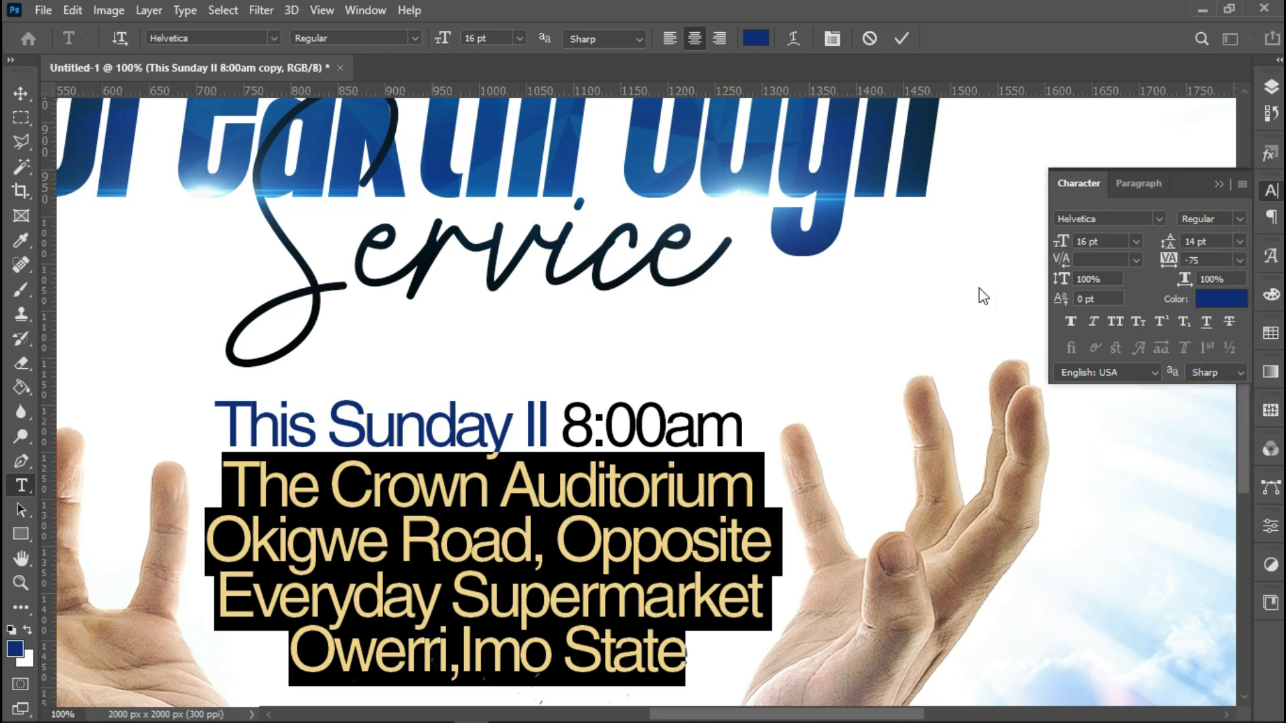
left_click(903, 38)
key("v")
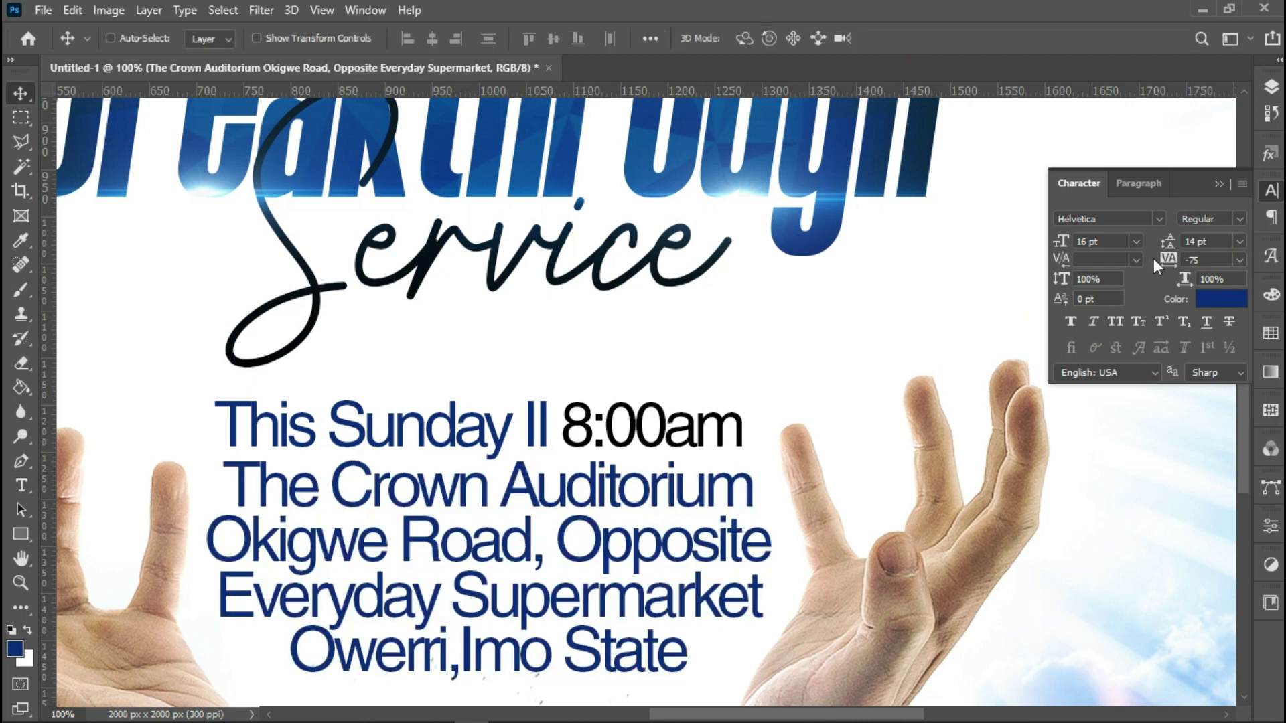
Step: Change the venue text's color to black
left_click(1211, 299)
left_click_drag(939, 536, 1079, 660)
left_click(1203, 392)
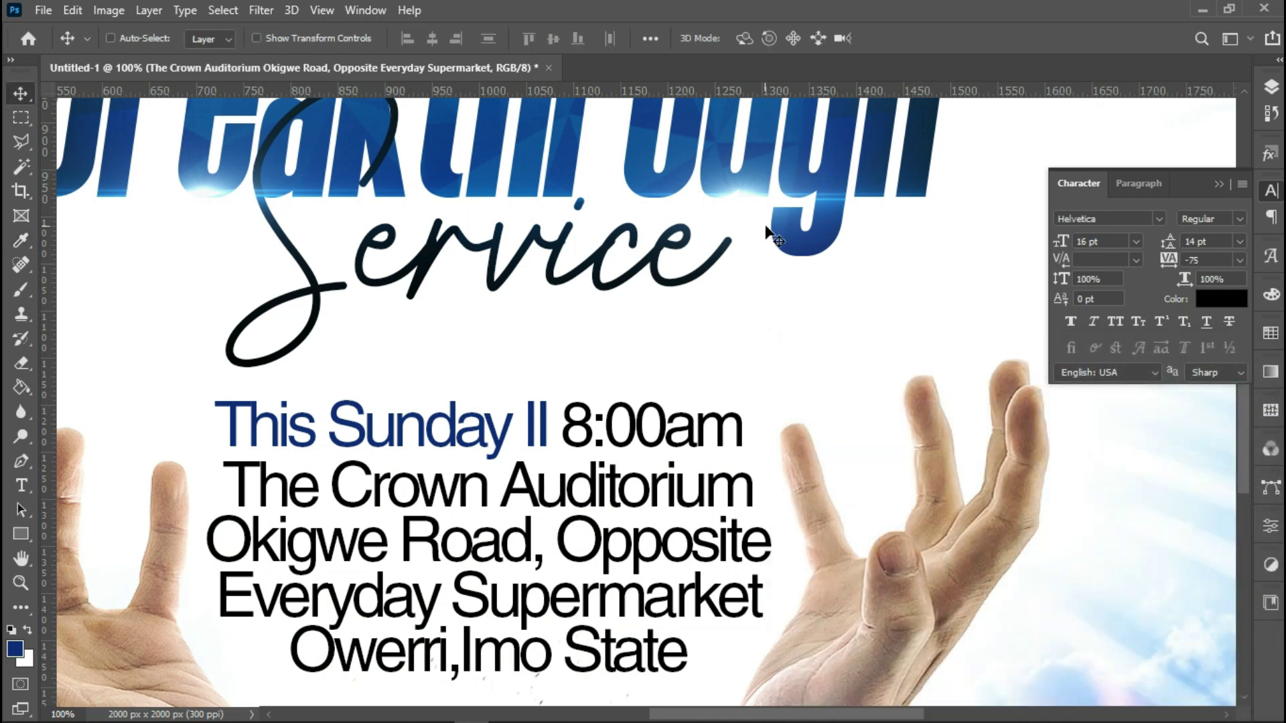
Step: Scale the venue text block to about 82.78% and nudge it slightly down beneath the date line
key("ctrl+t")
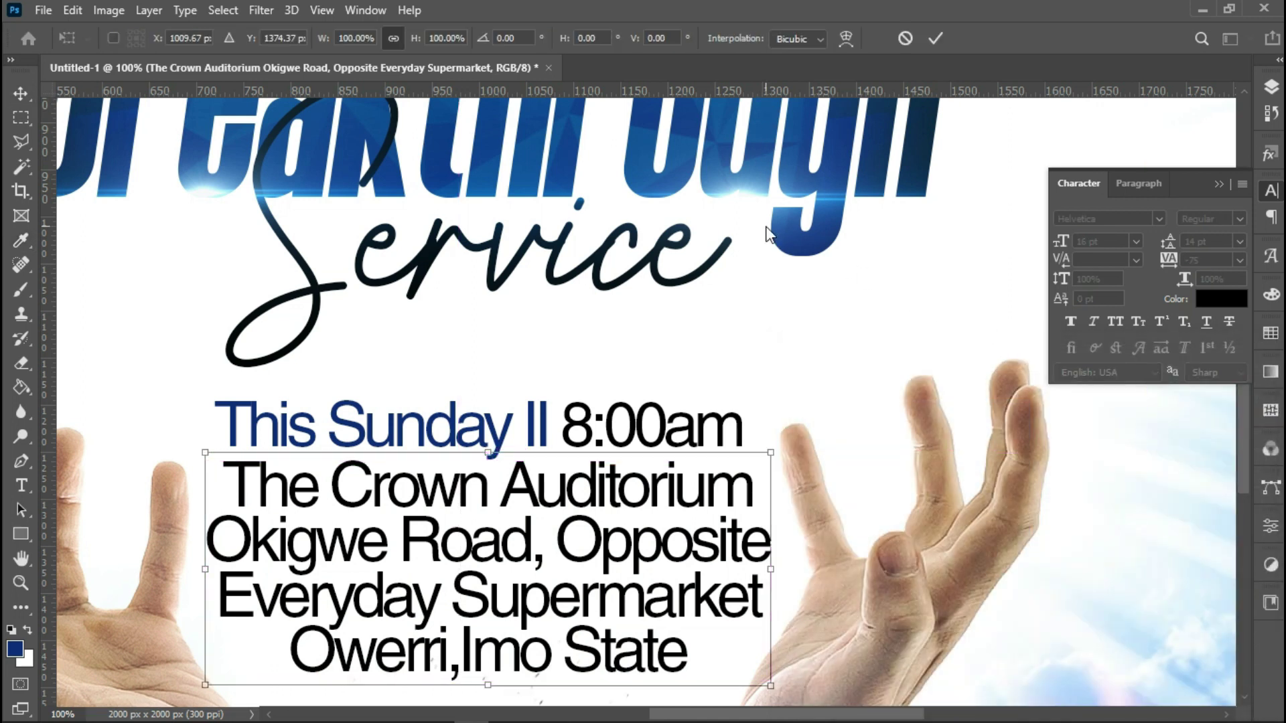
left_click_drag(205, 453, 260, 477)
key("Down")
key("Down")
key("Down")
key("Down")
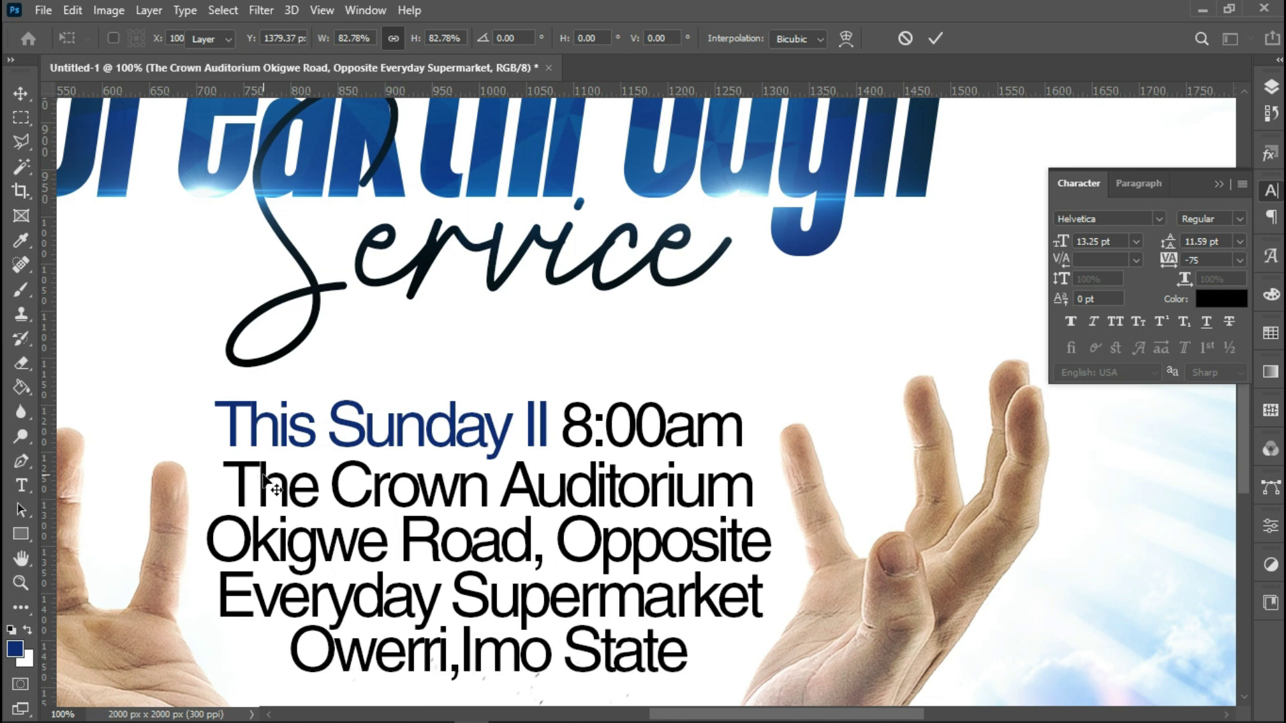
key("Return")
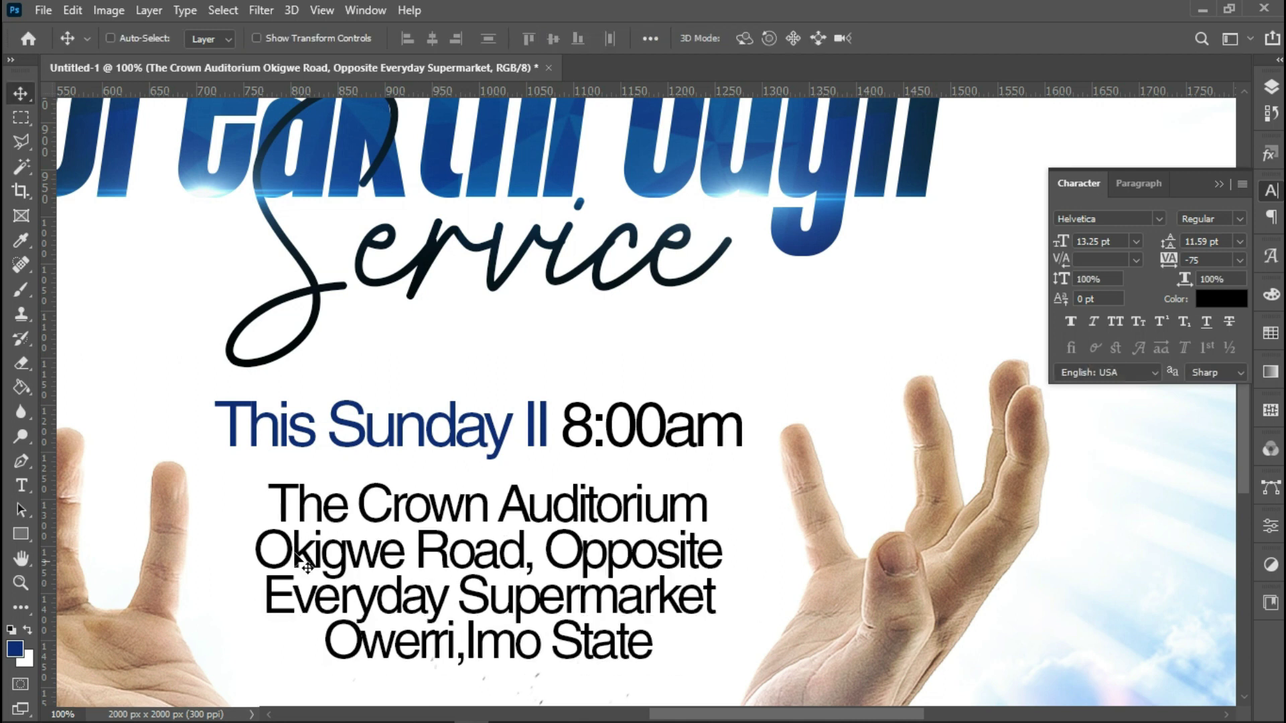
Step: Set the venue text's tracking to -60
left_click_drag(1200, 260, 1184, 263)
type("-60")
key("Return")
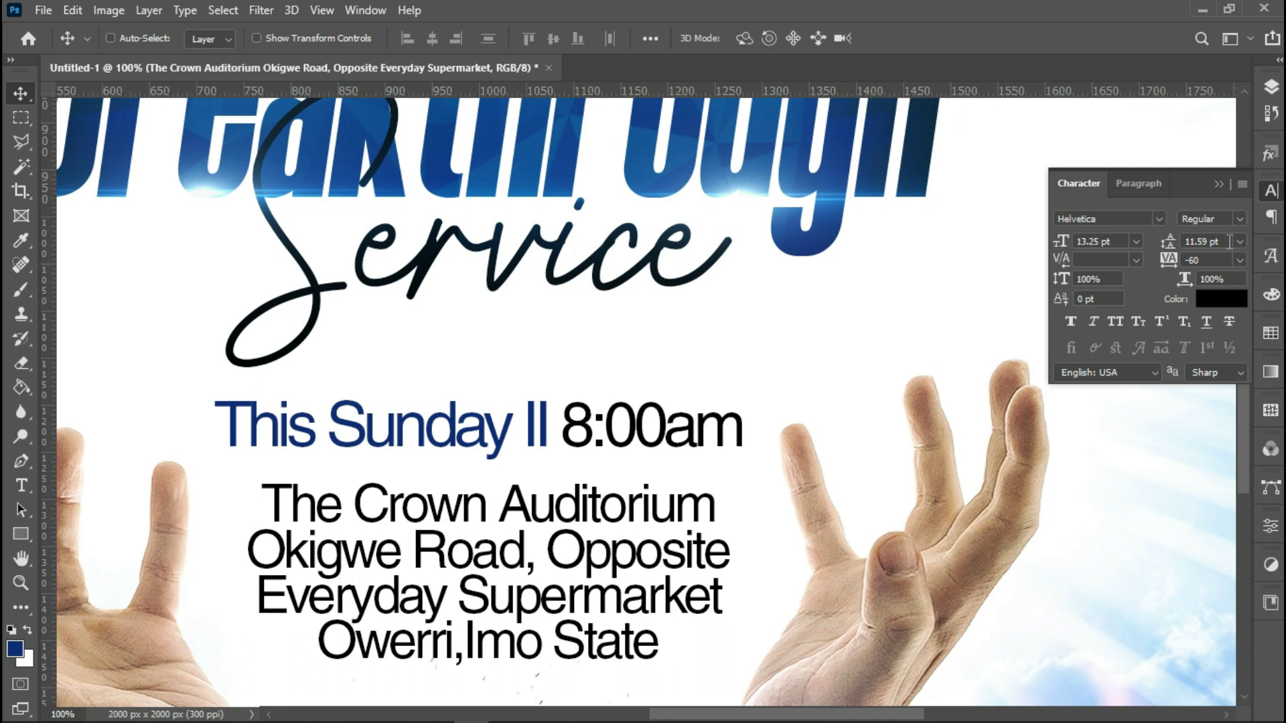
Step: Set the venue text's leading to 11 pt
left_click(1169, 247)
type("11")
key("Return")
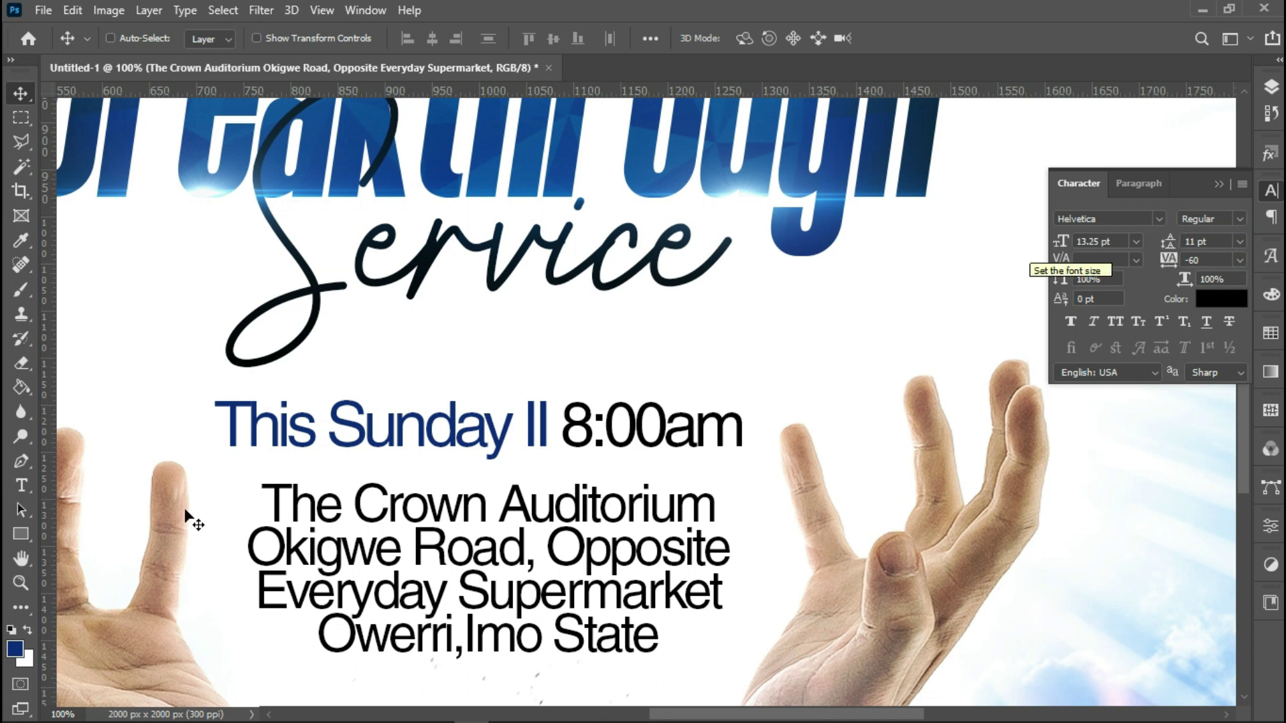
Step: Review the venue text's size and spacing against the whole flyer and up close
left_click(20, 583)
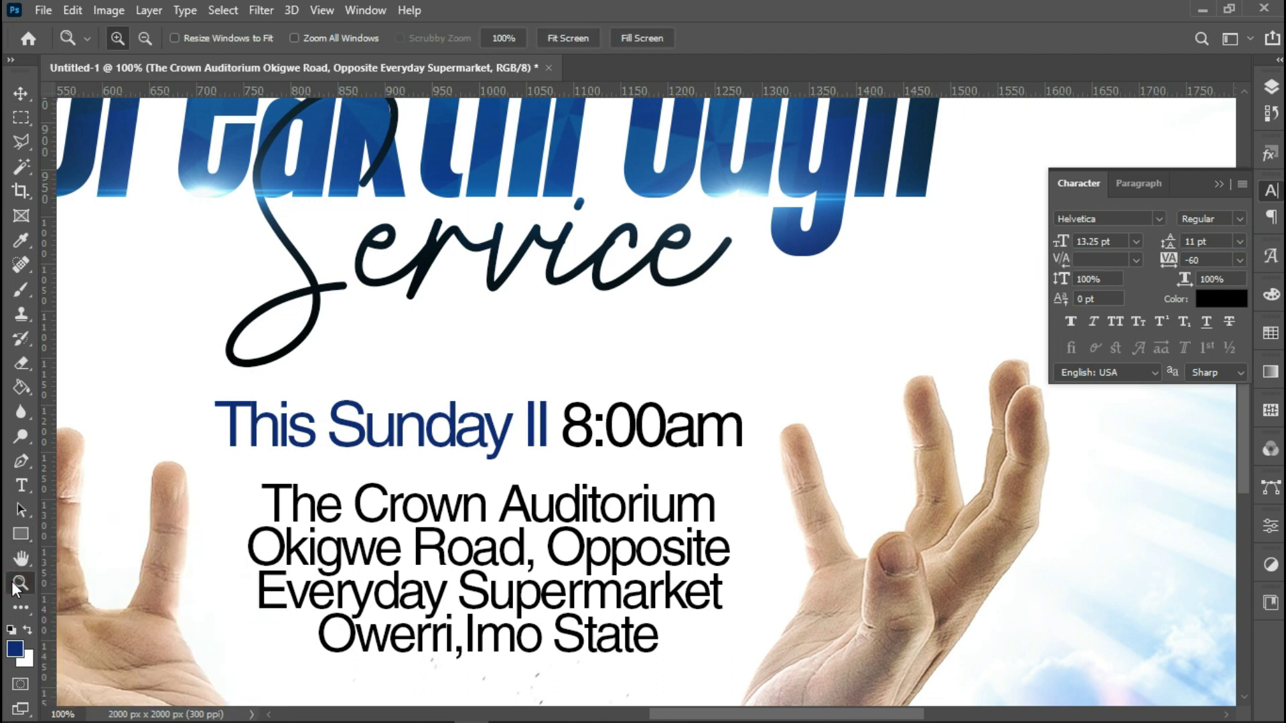
left_click(589, 468)
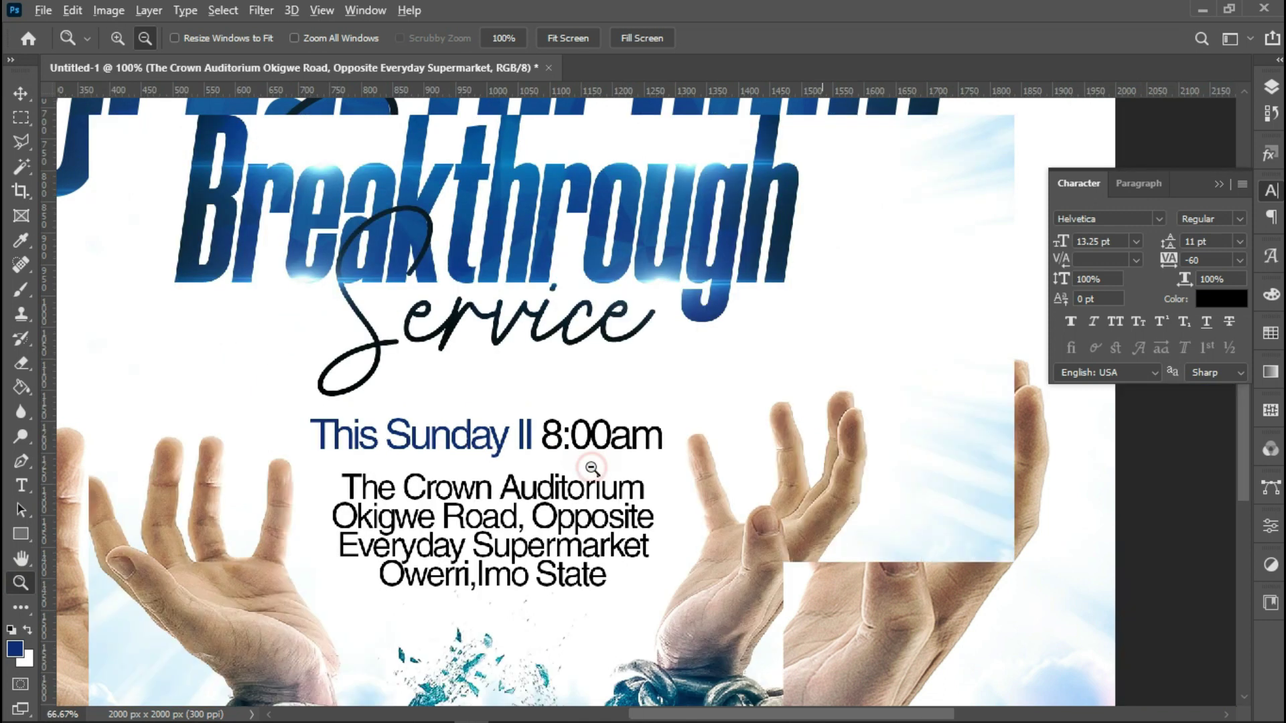
left_click(591, 467)
left_click(591, 466)
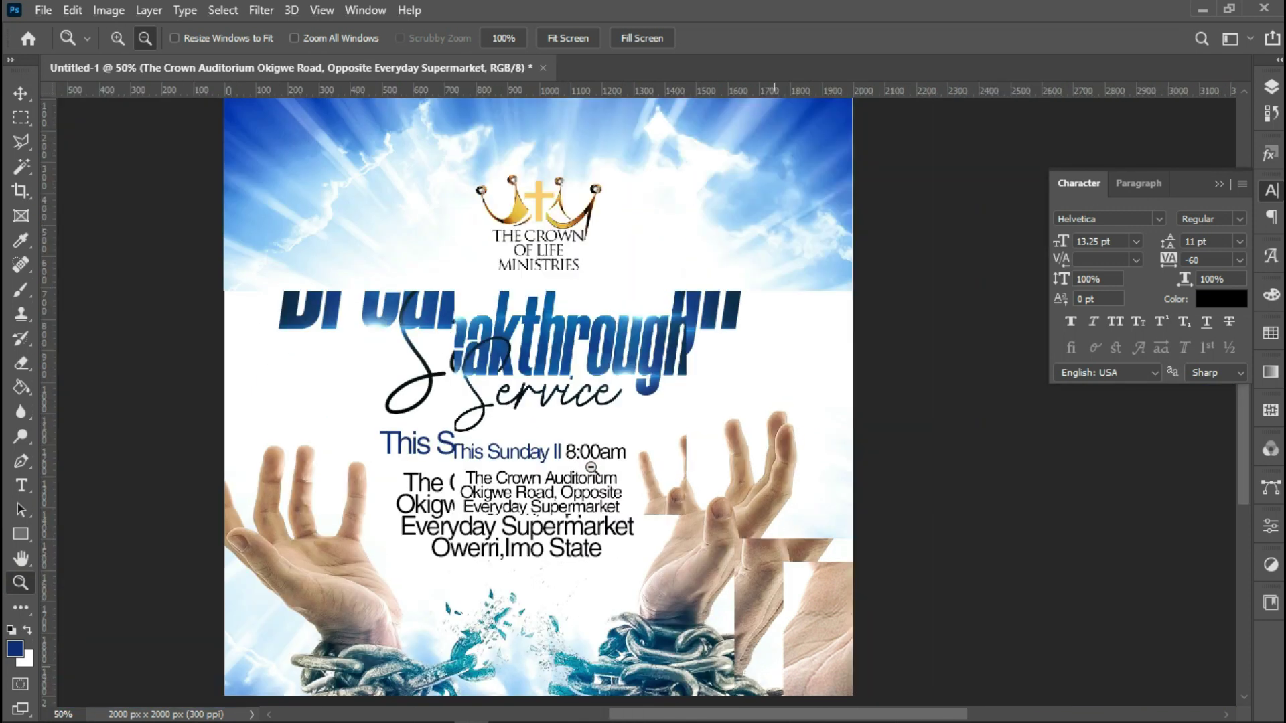
left_click(591, 467)
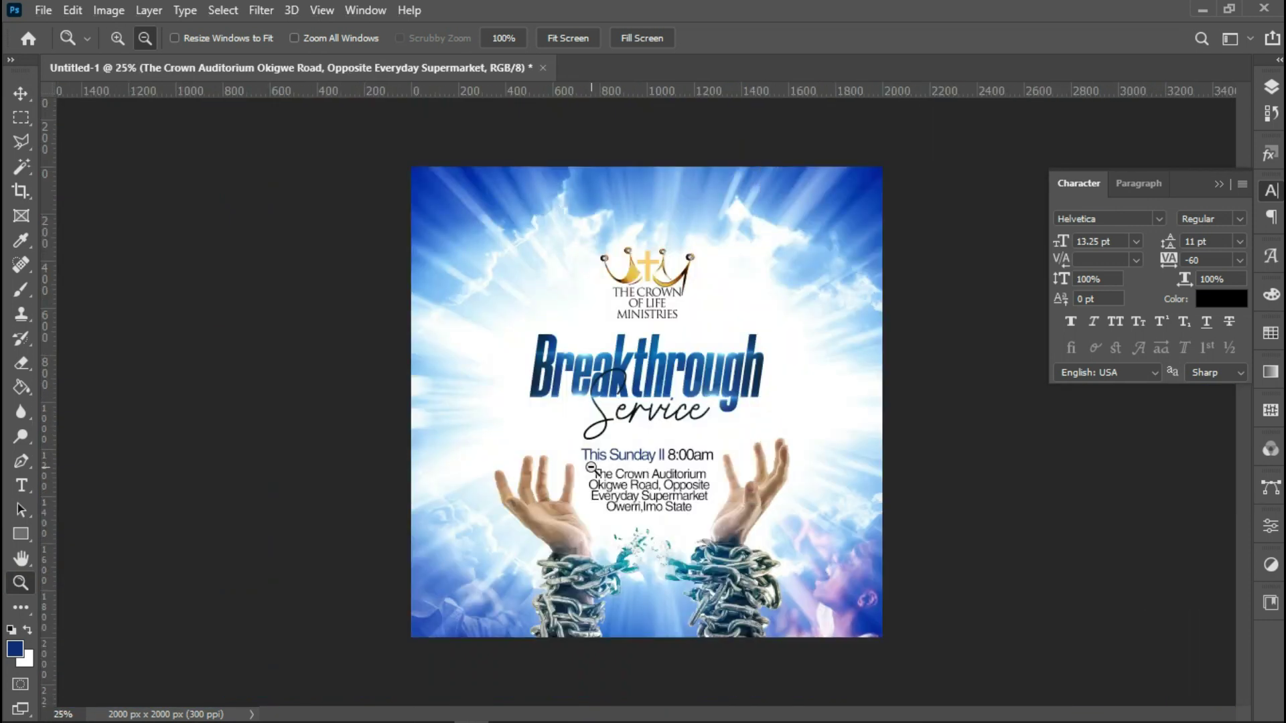
left_click(759, 496)
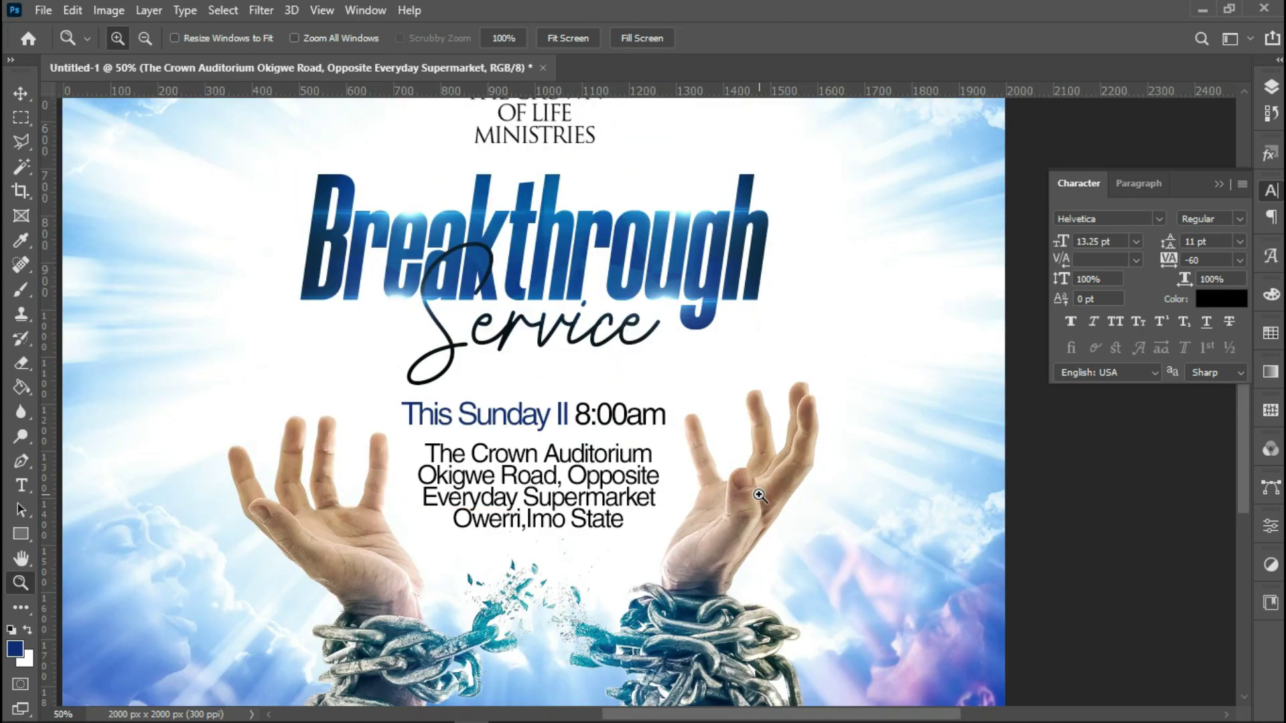
left_click(563, 438)
left_click(418, 427)
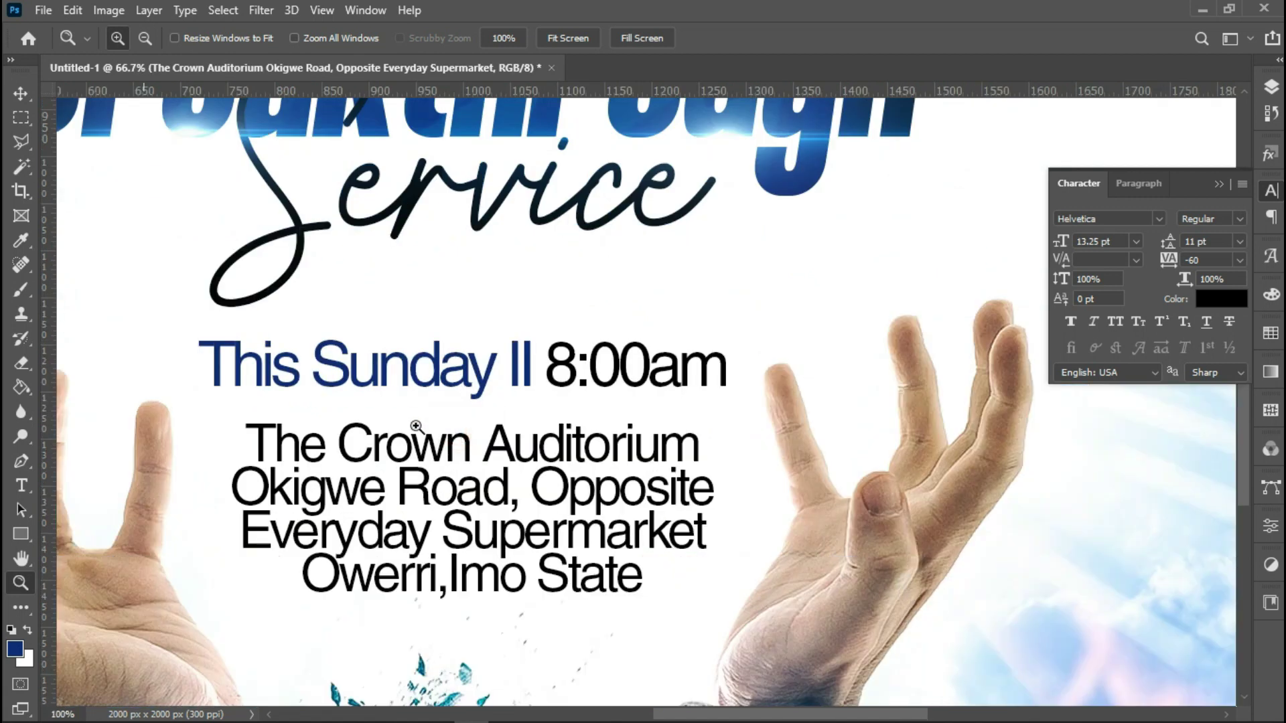
Step: Place the location pin image PngItem_731827 (4) from the Downloads folder as an embedded object
left_click(43, 10)
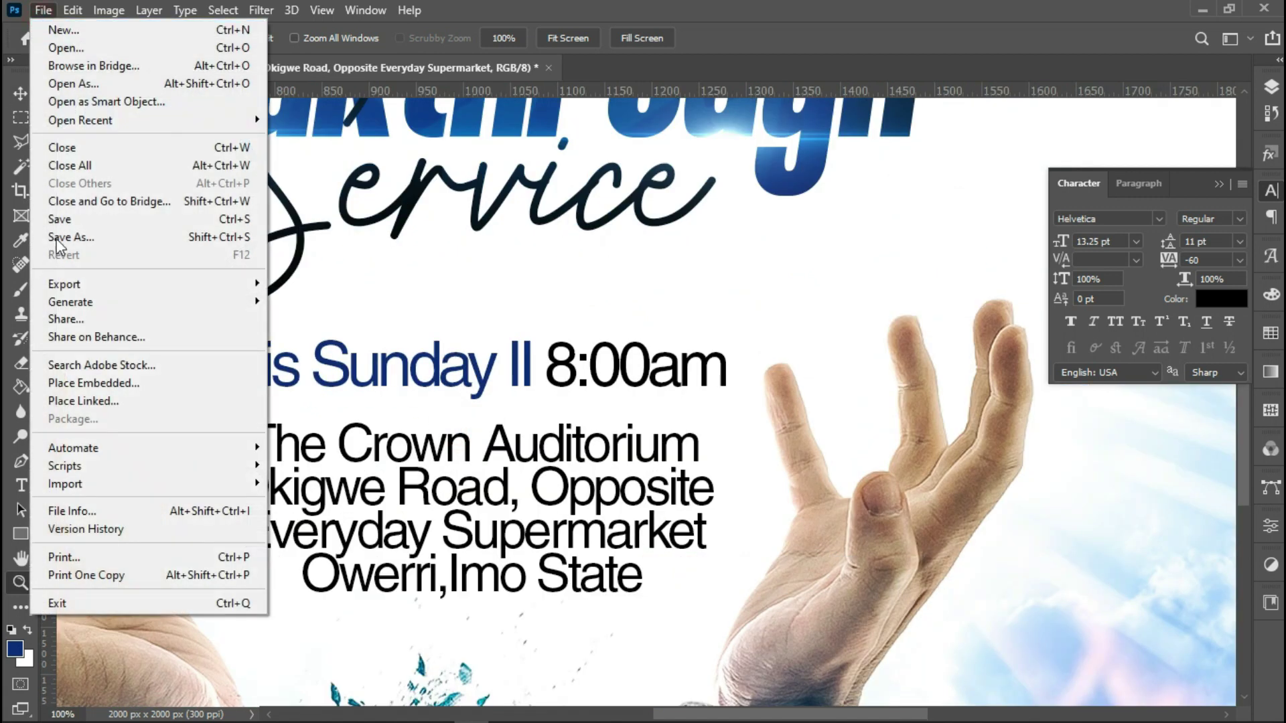
left_click(66, 383)
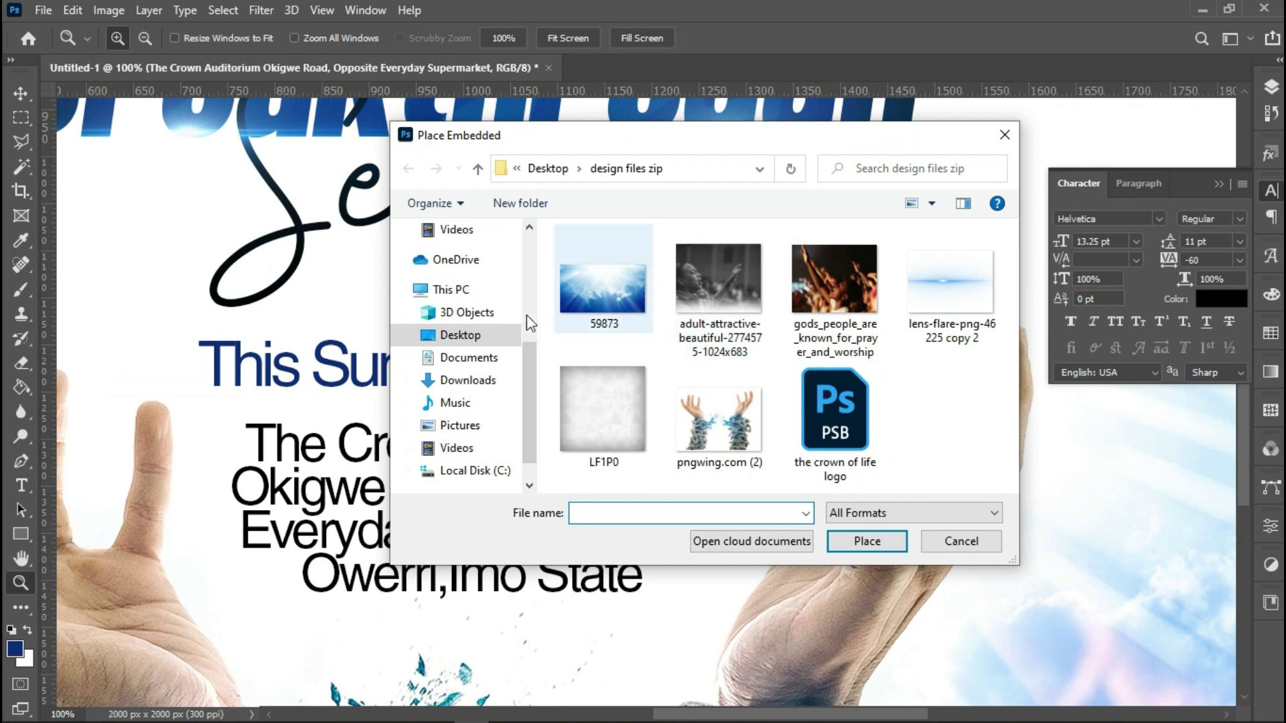
left_click(475, 379)
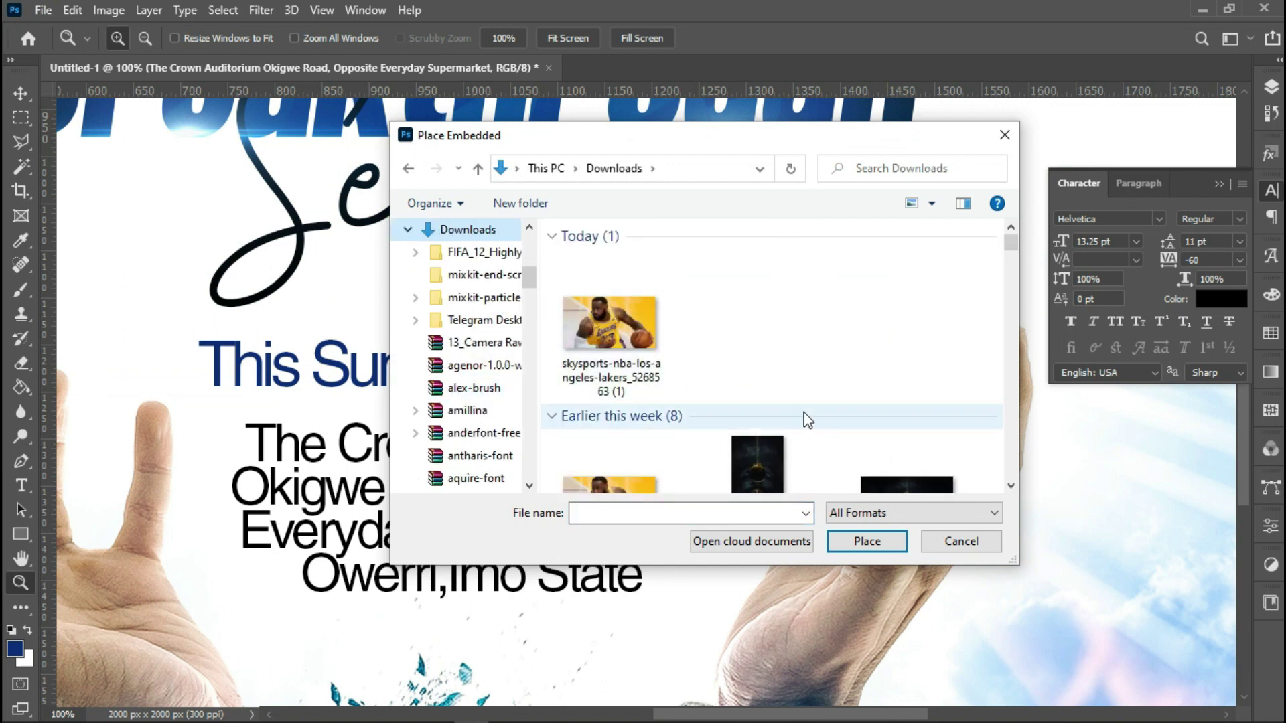
scroll(807, 420, "down", 6)
scroll(808, 420, "down", 6)
scroll(805, 412, "down", 6)
left_click(611, 405)
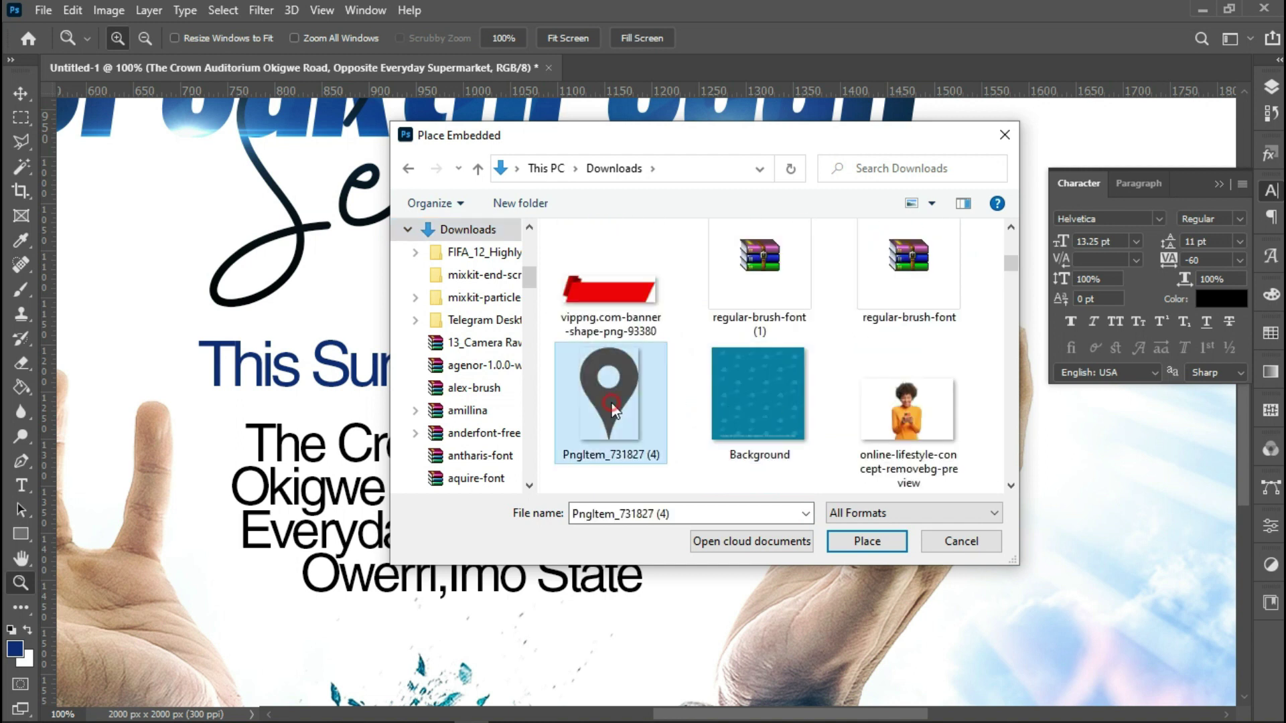
double_click(611, 404)
Step: Scale the location pin down to about 0.93% and place it just before the first venue line
left_click_drag(464, 391, 621, 412)
left_click_drag(214, 424, 805, 423)
left_click(904, 37)
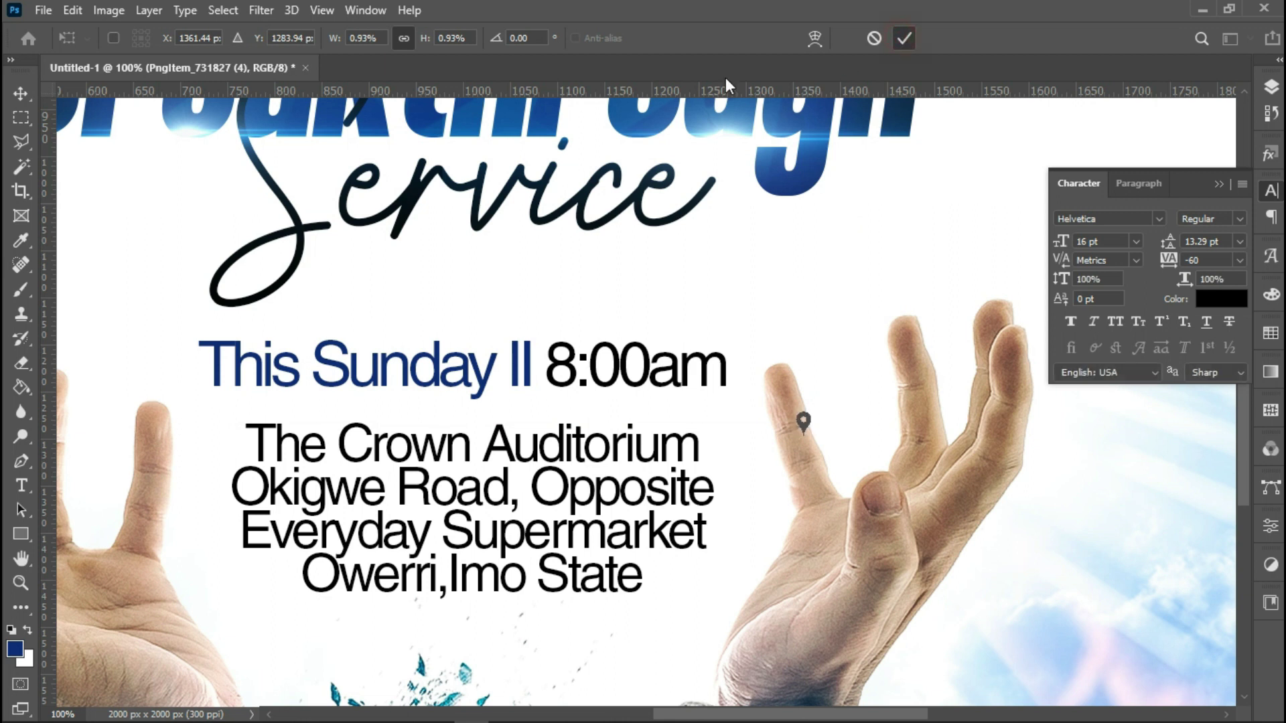
left_click(20, 96)
left_click_drag(804, 423, 238, 453)
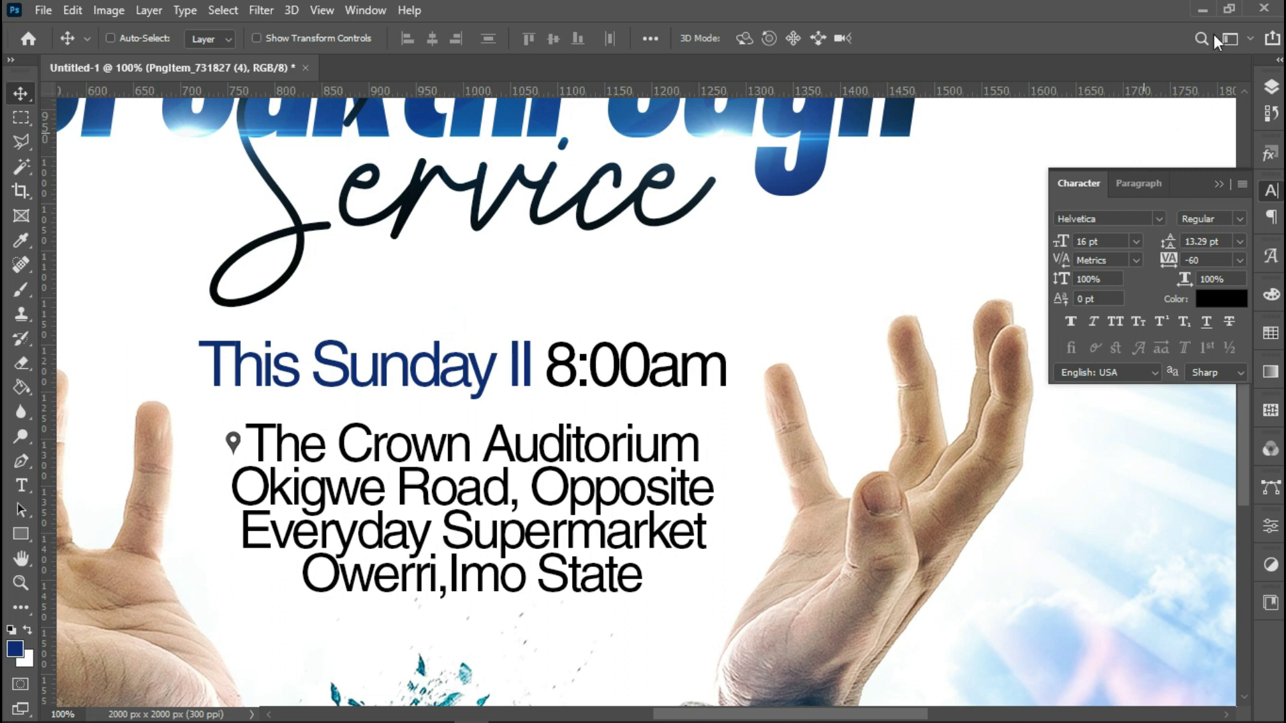
Step: Apply a Color Overlay to the location pin using the dark blue foreground color 0e2c7e
left_click(1270, 86)
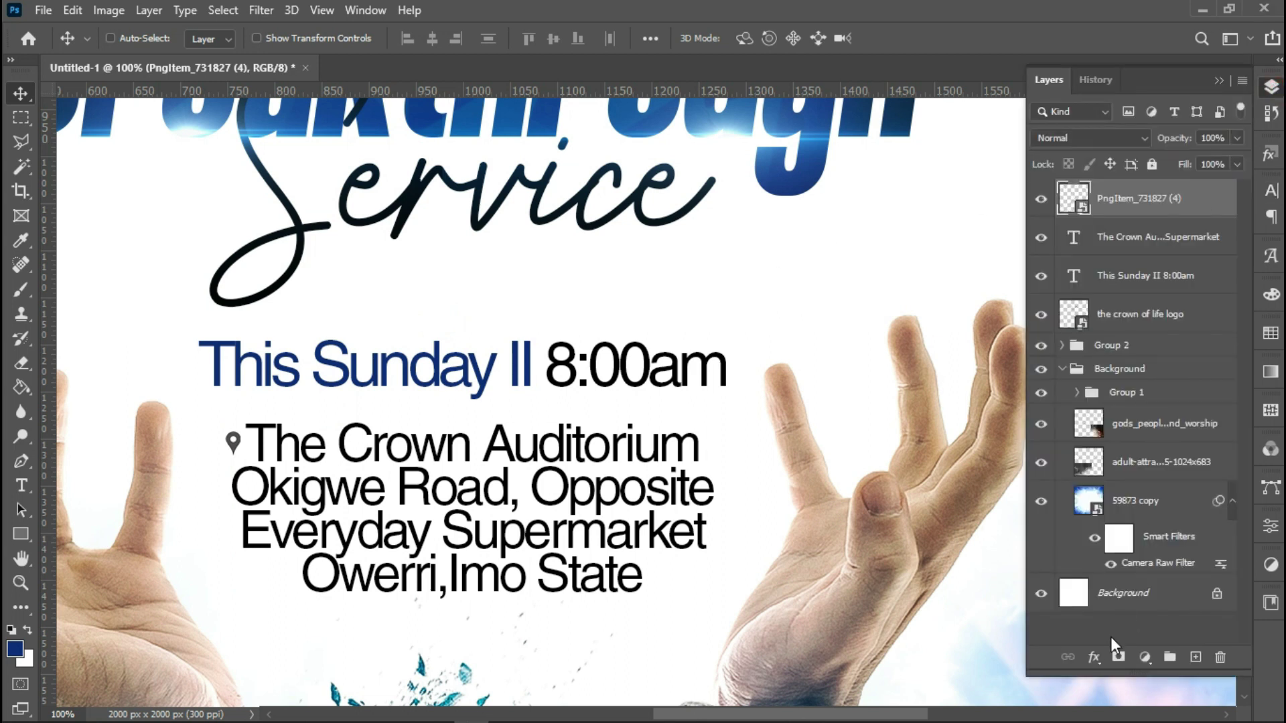
left_click(1094, 657)
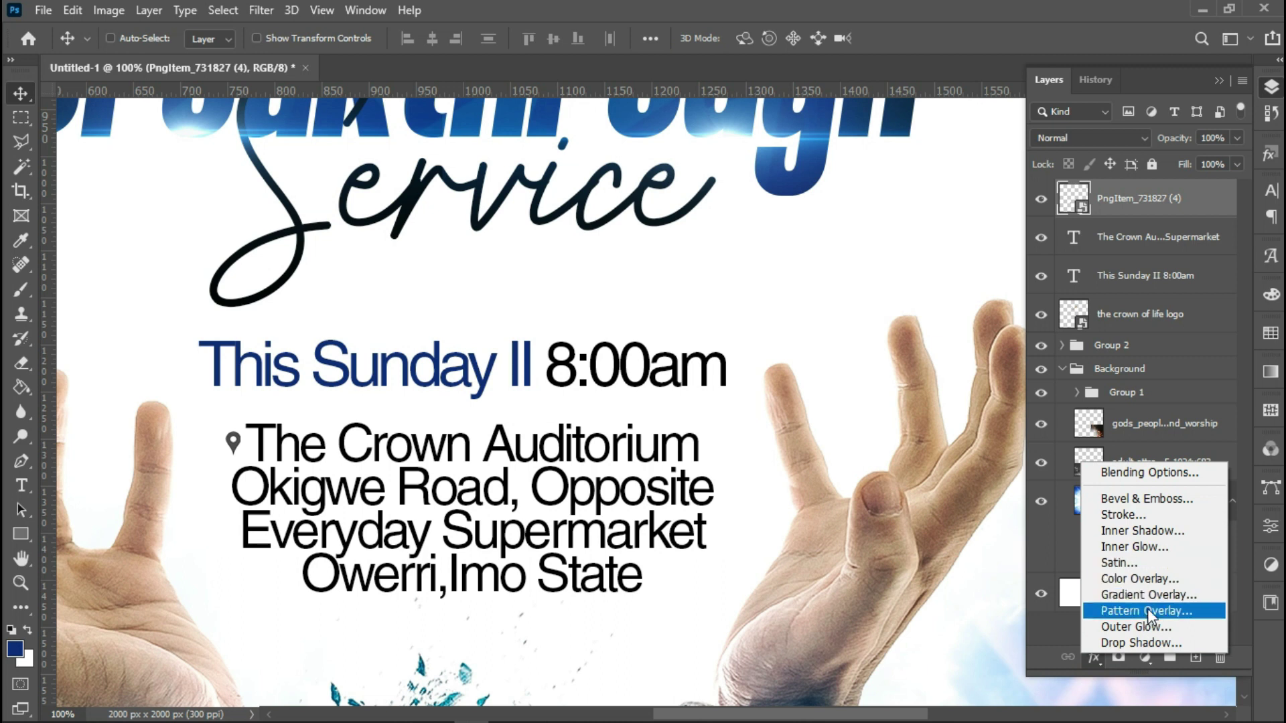
left_click(1162, 583)
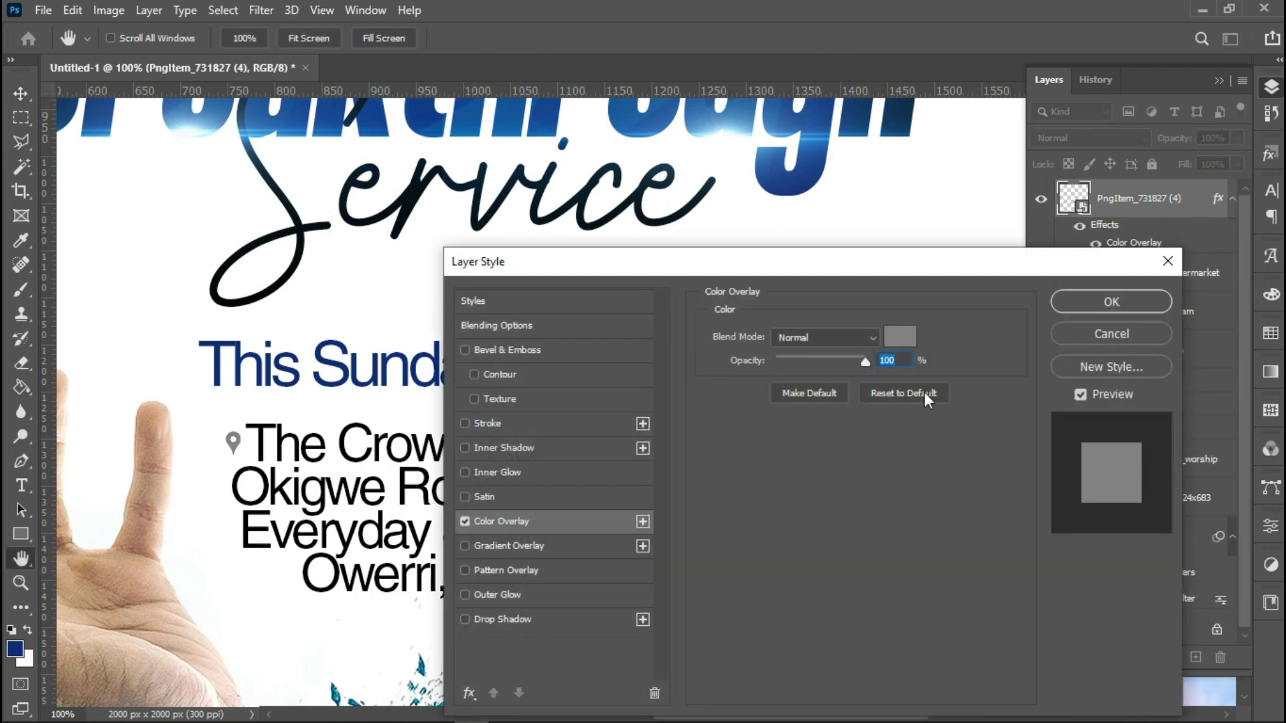
left_click(899, 338)
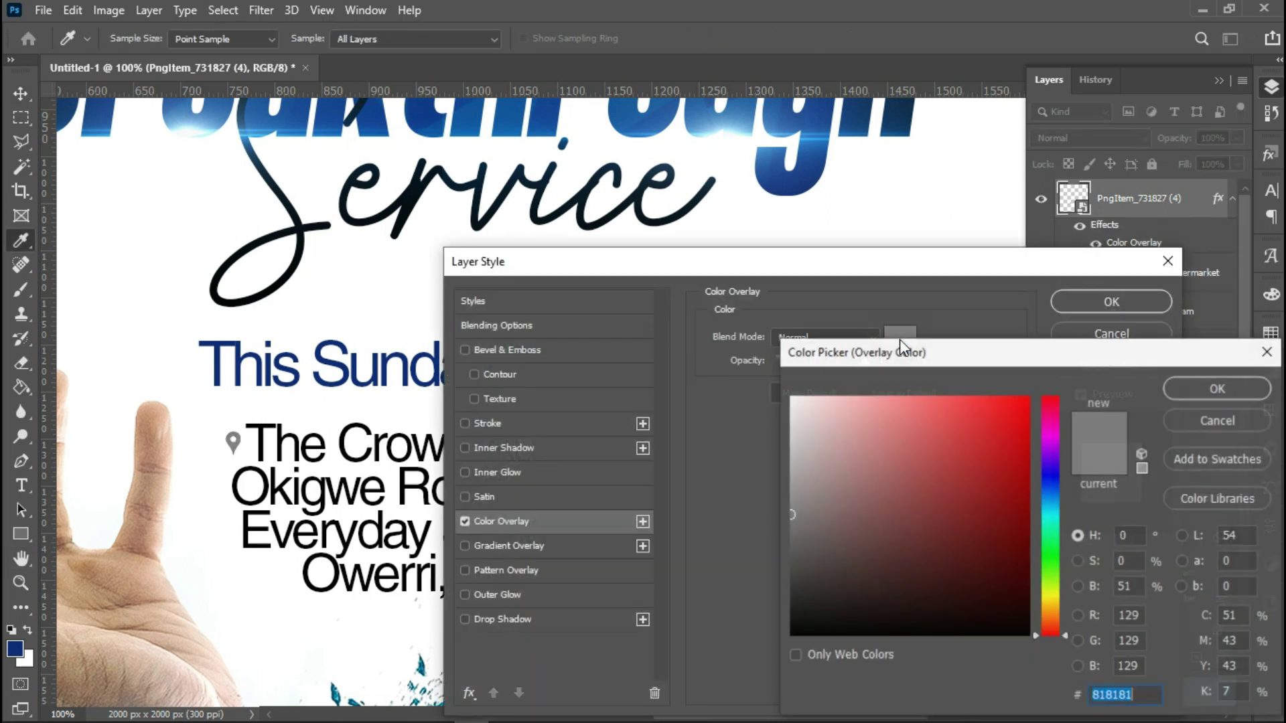
left_click(18, 648)
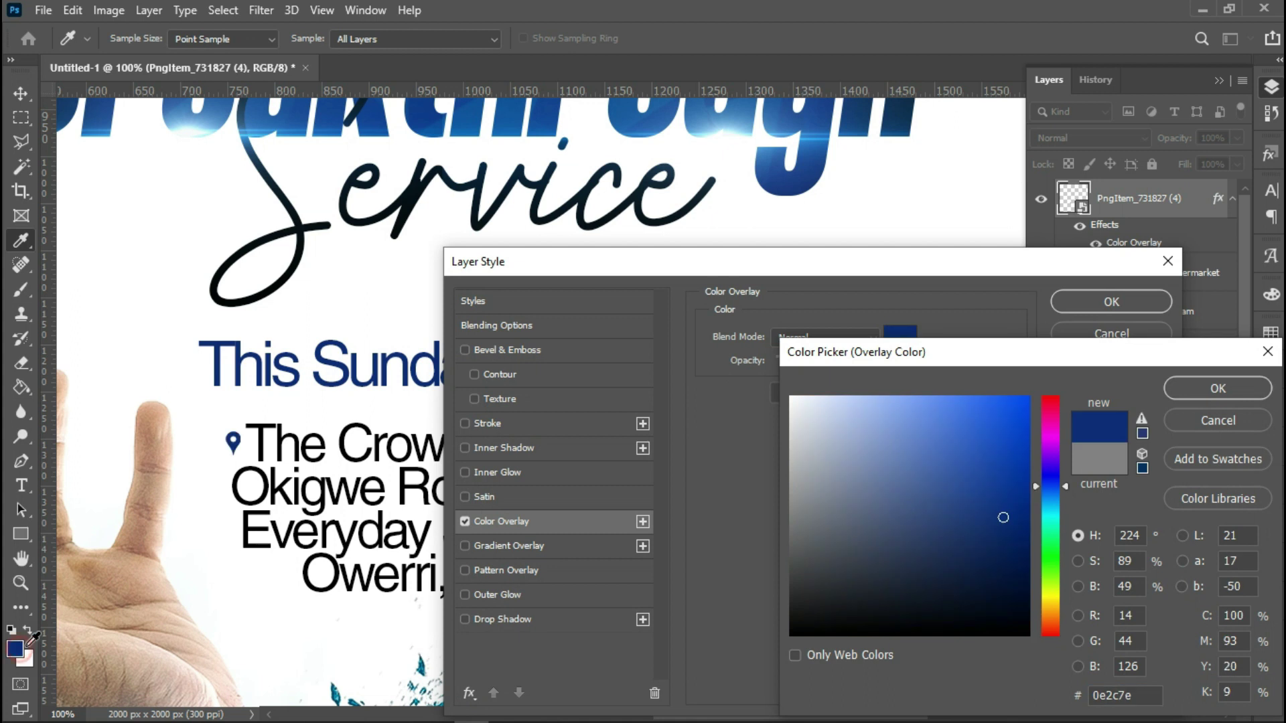
left_click(1217, 387)
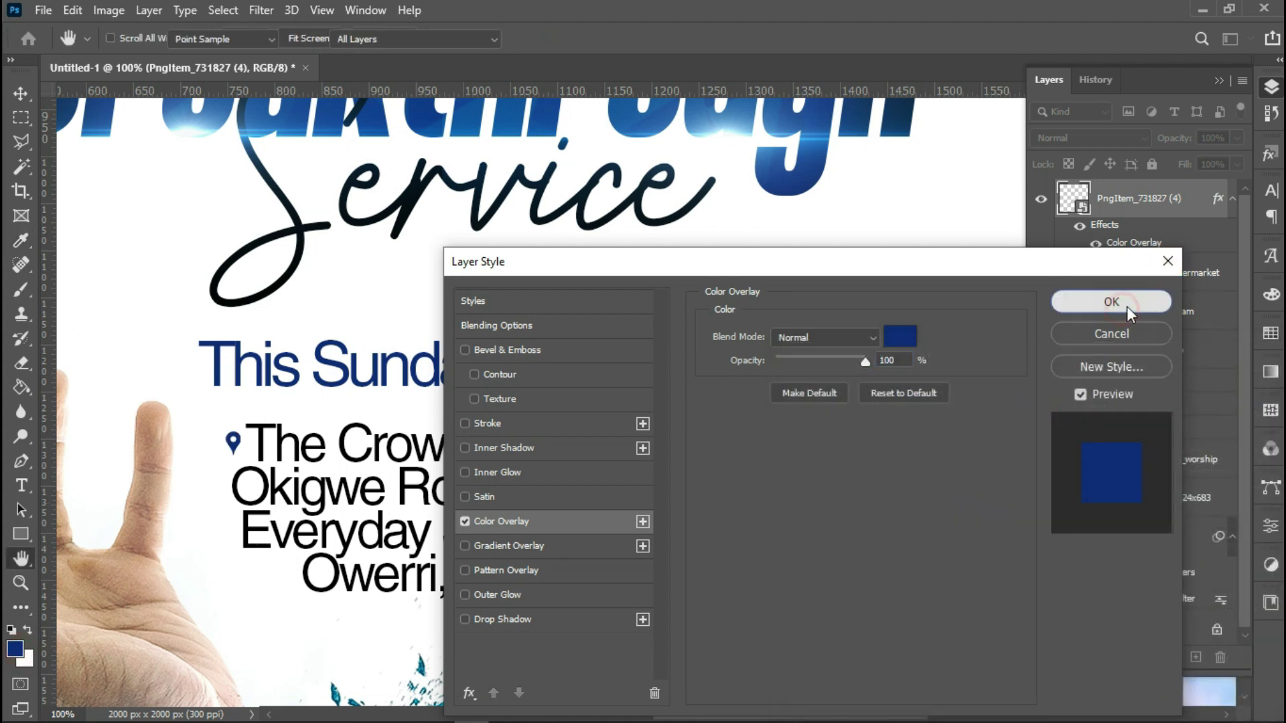
left_click(1111, 302)
Step: Group the location pin with the venue text as "Location" and center the group horizontally on the canvas
left_click(1151, 277)
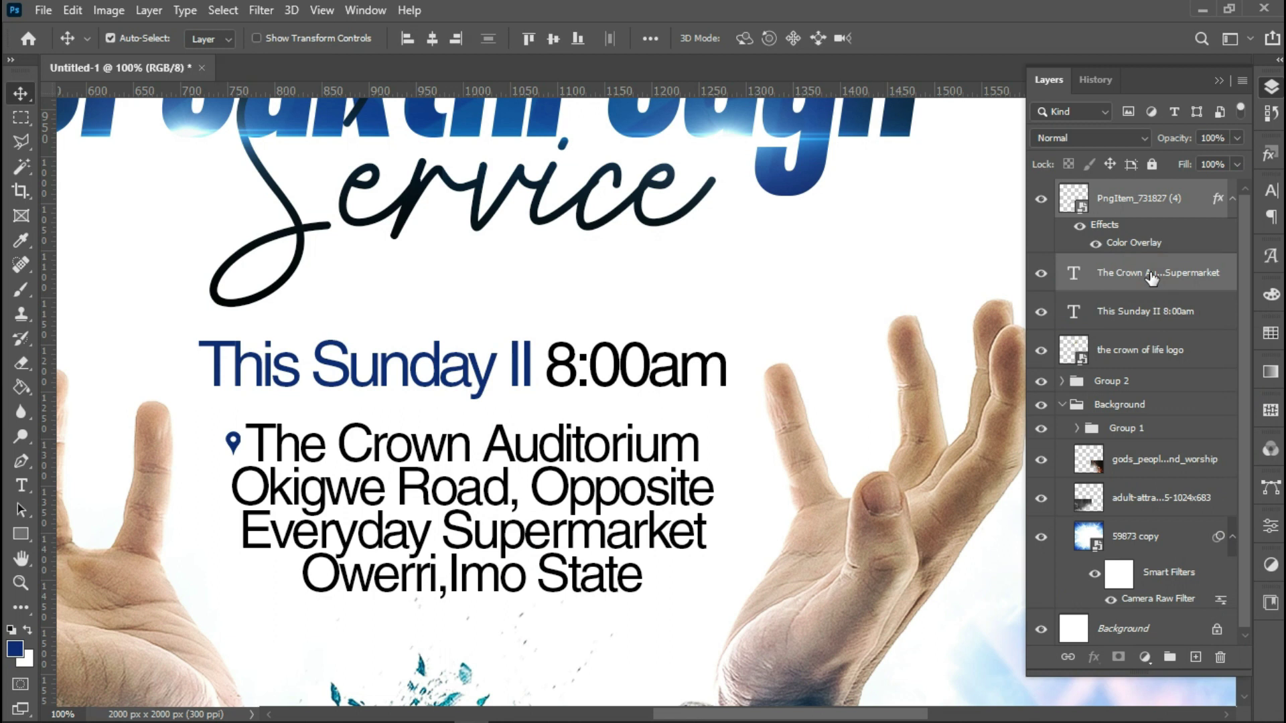
key("ctrl+g")
double_click(1103, 192)
type("Uoca")
type("tion")
key("Return")
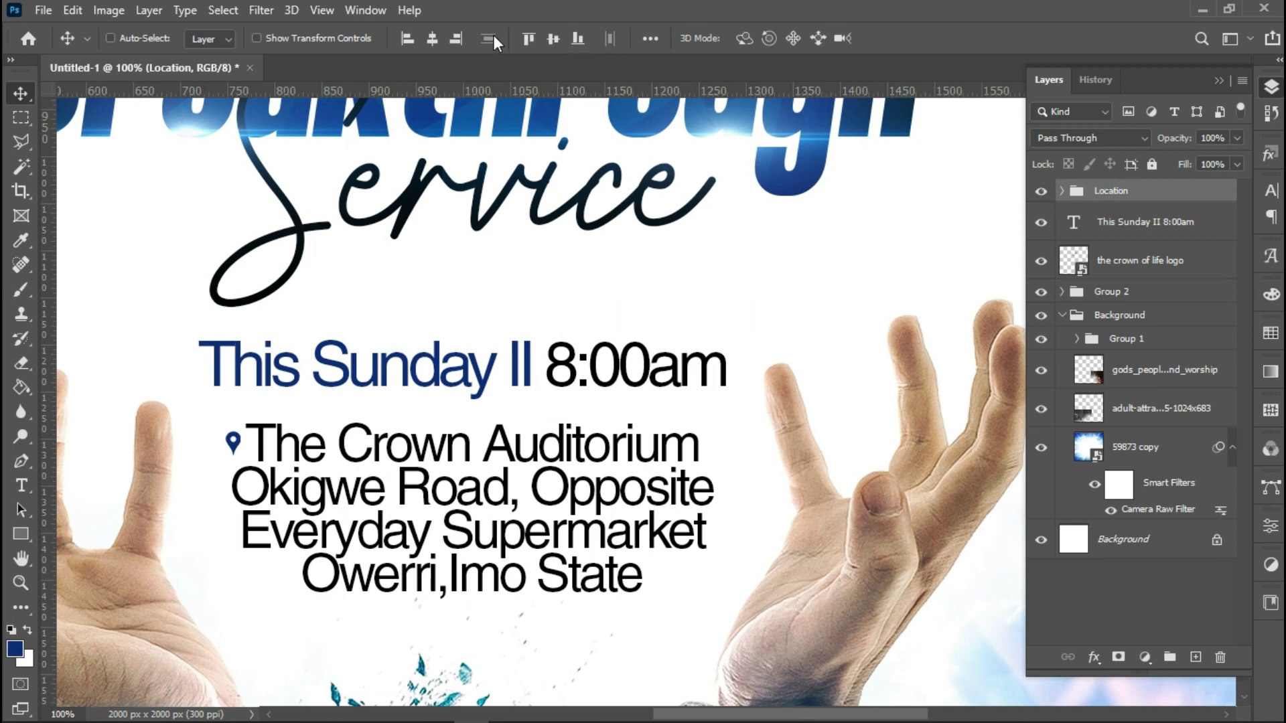
left_click(439, 42)
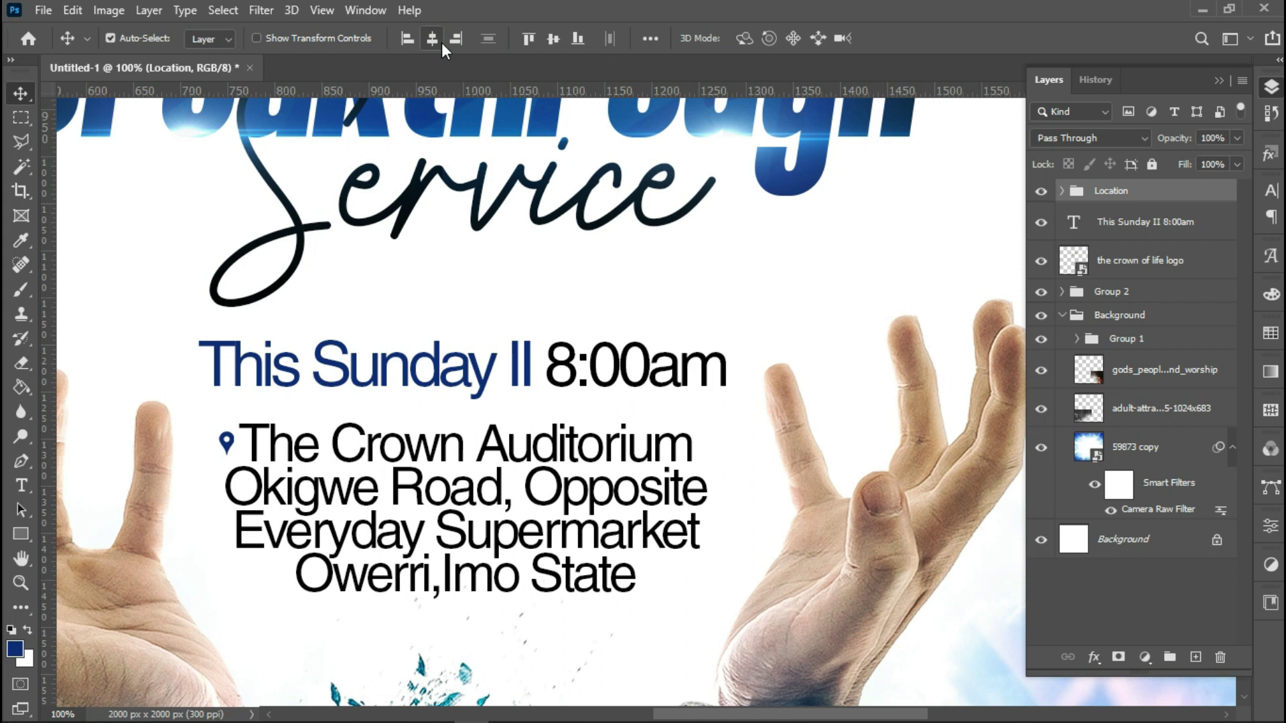
Step: Scale the "This Sunday II 8:00am" text up to about 105.44% around its center
right_click(262, 369)
left_click(280, 376)
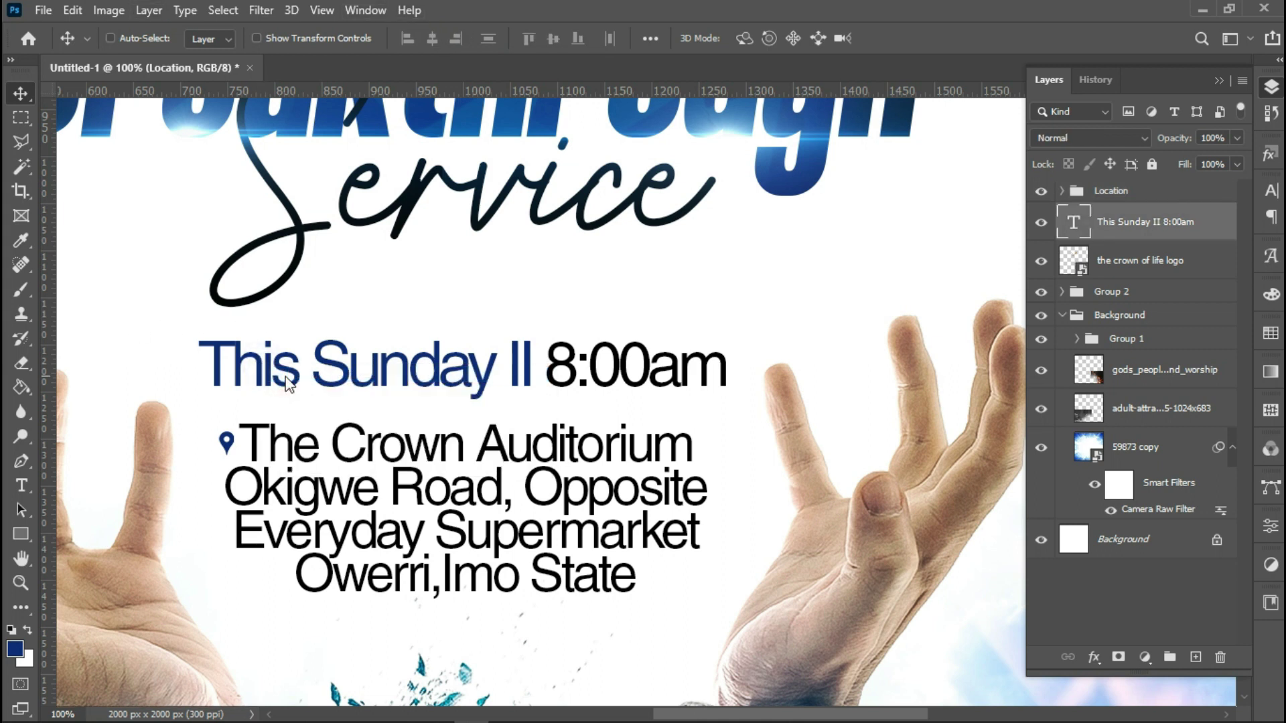
key("ctrl+t")
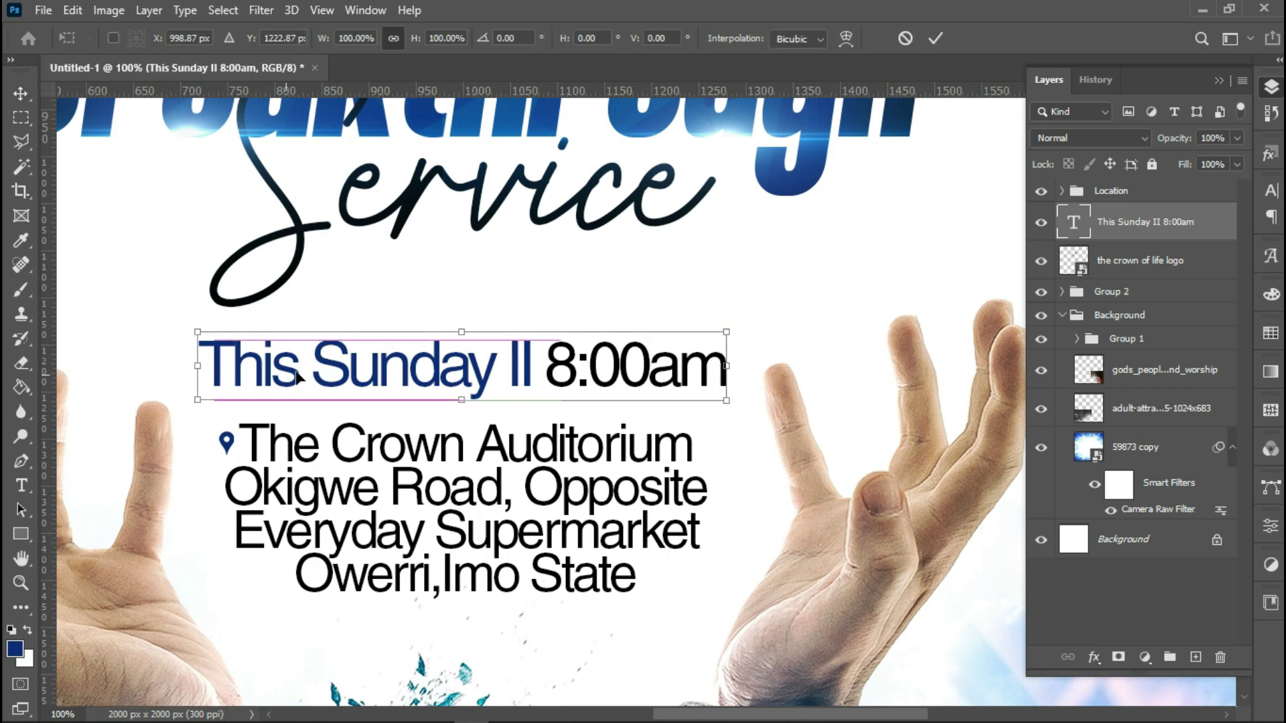
left_click_drag(725, 402, 741, 407)
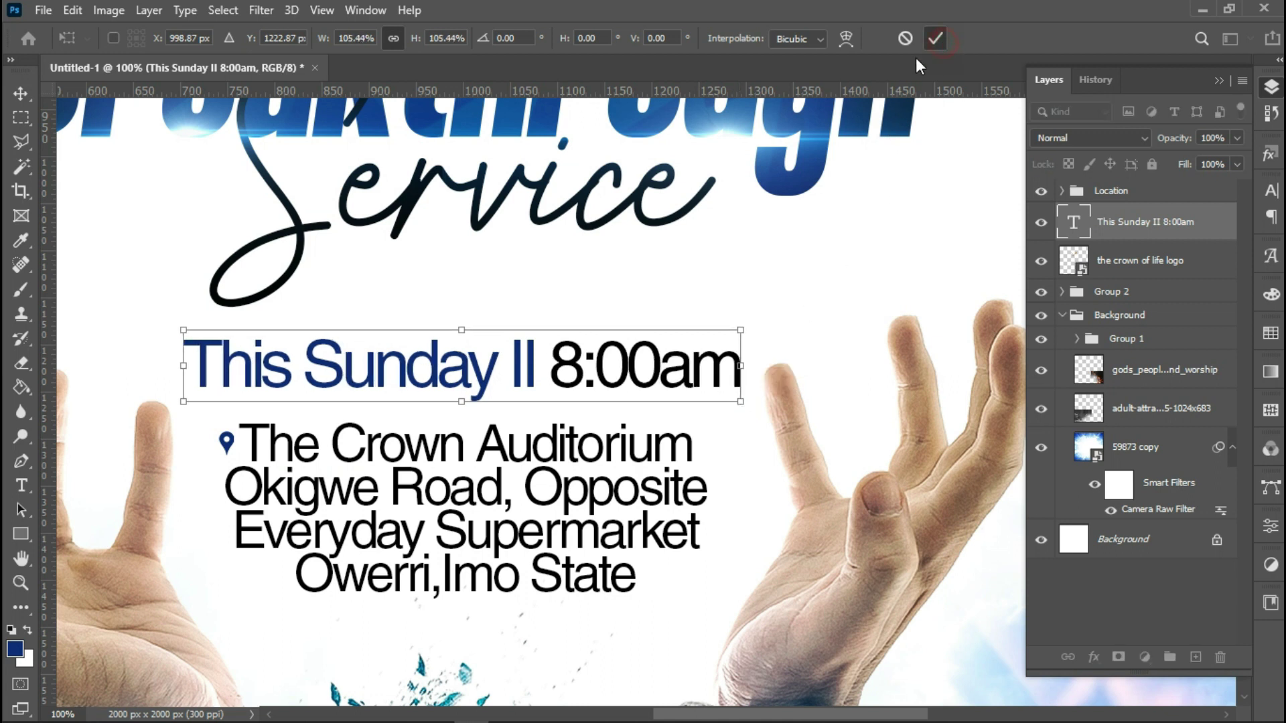
left_click(935, 38)
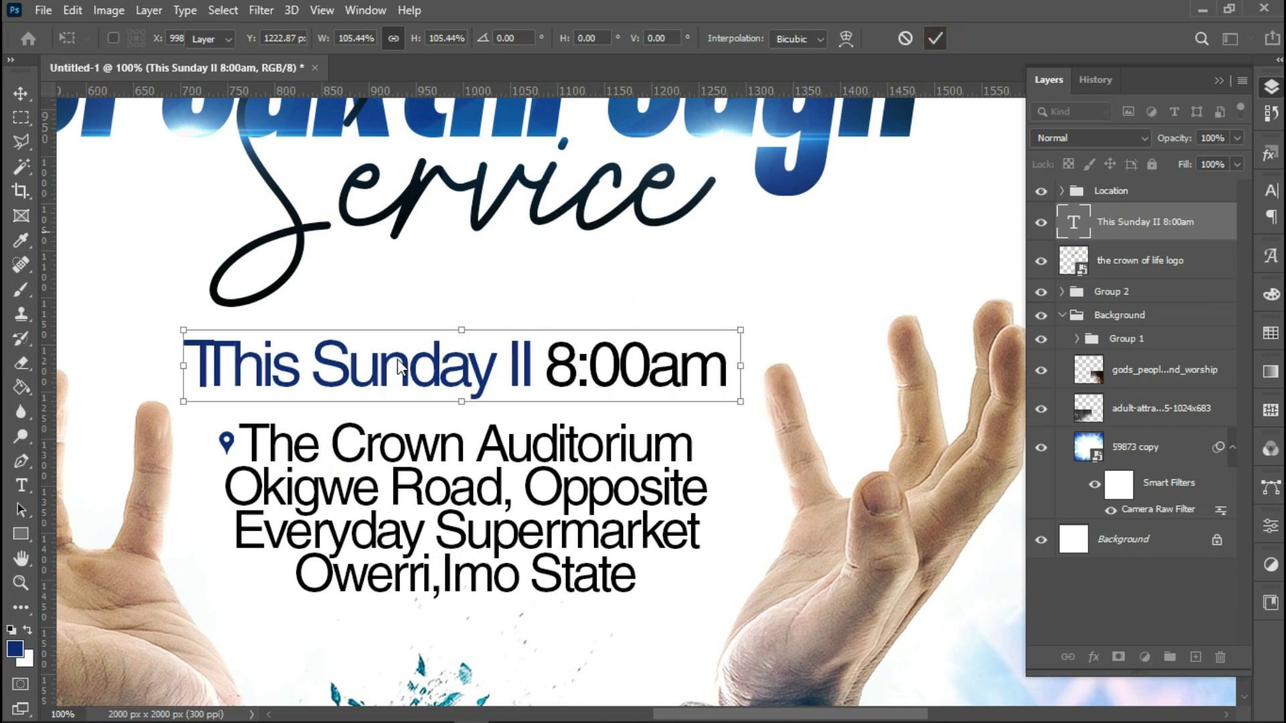
Step: Review the enlarged date line and the venue block within the full flyer layout
left_click(22, 581)
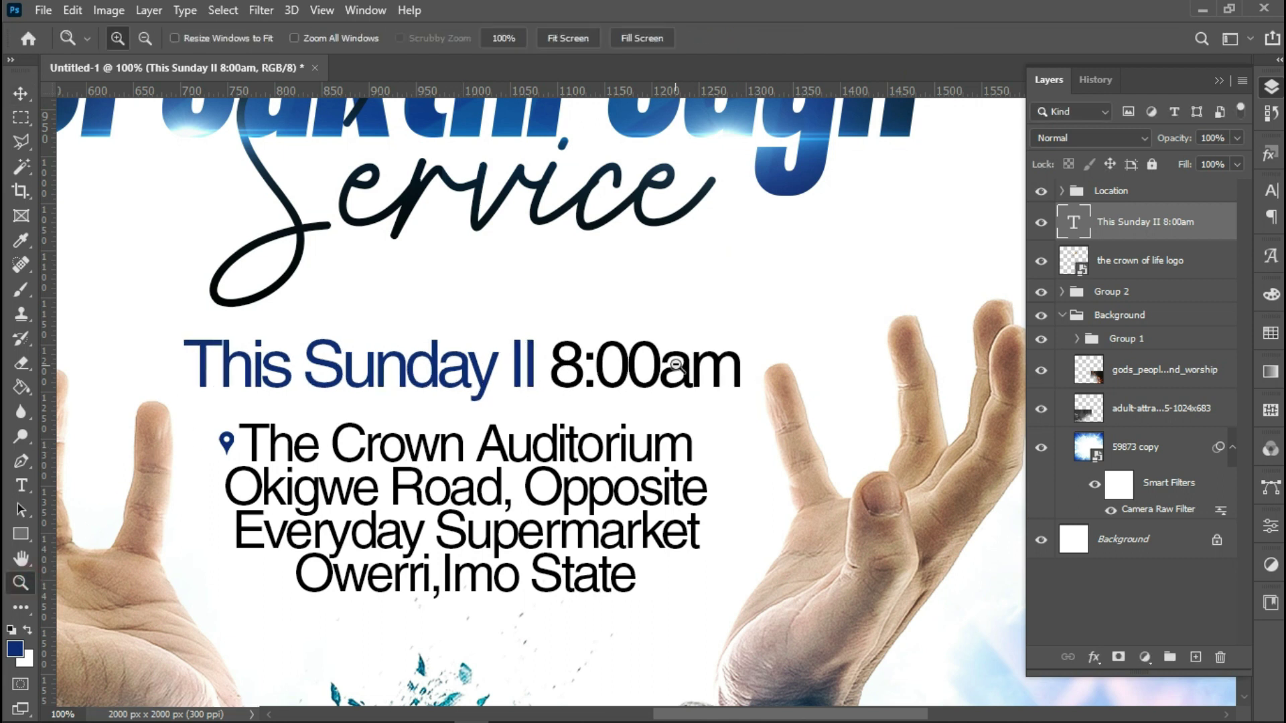
left_click(144, 38)
left_click(675, 365)
left_click(675, 365)
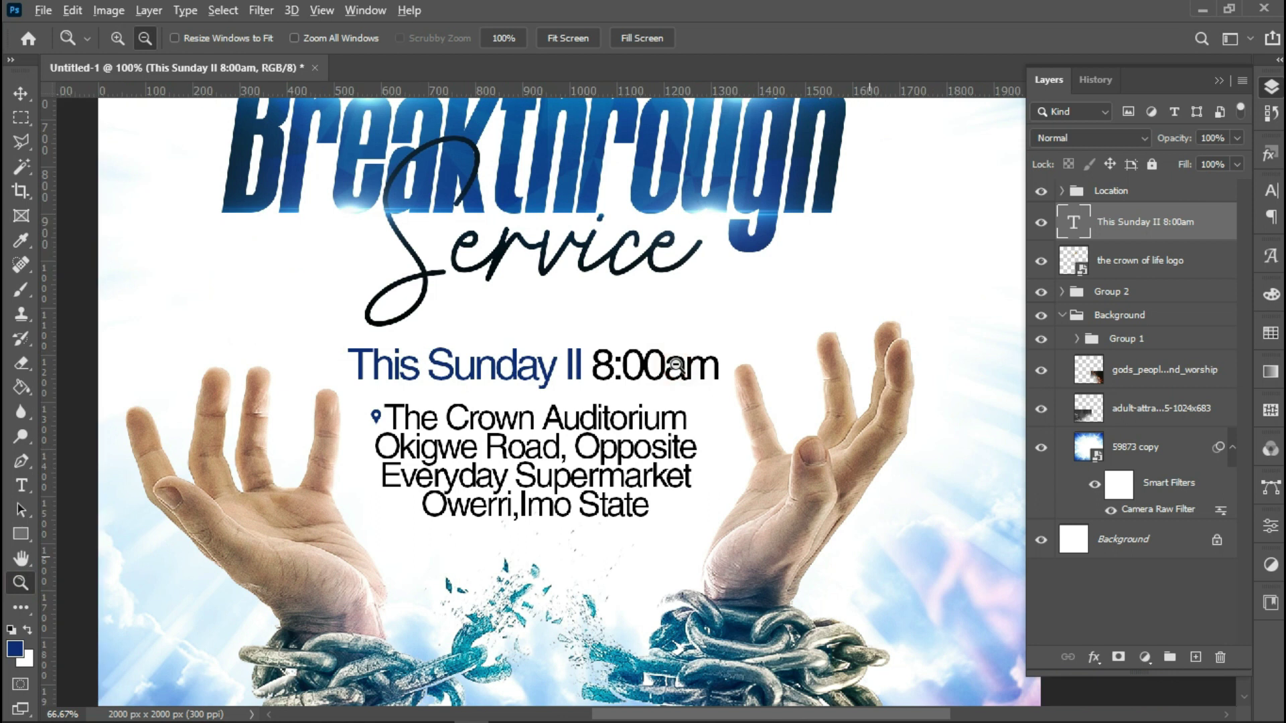
left_click(675, 365)
left_click(676, 365)
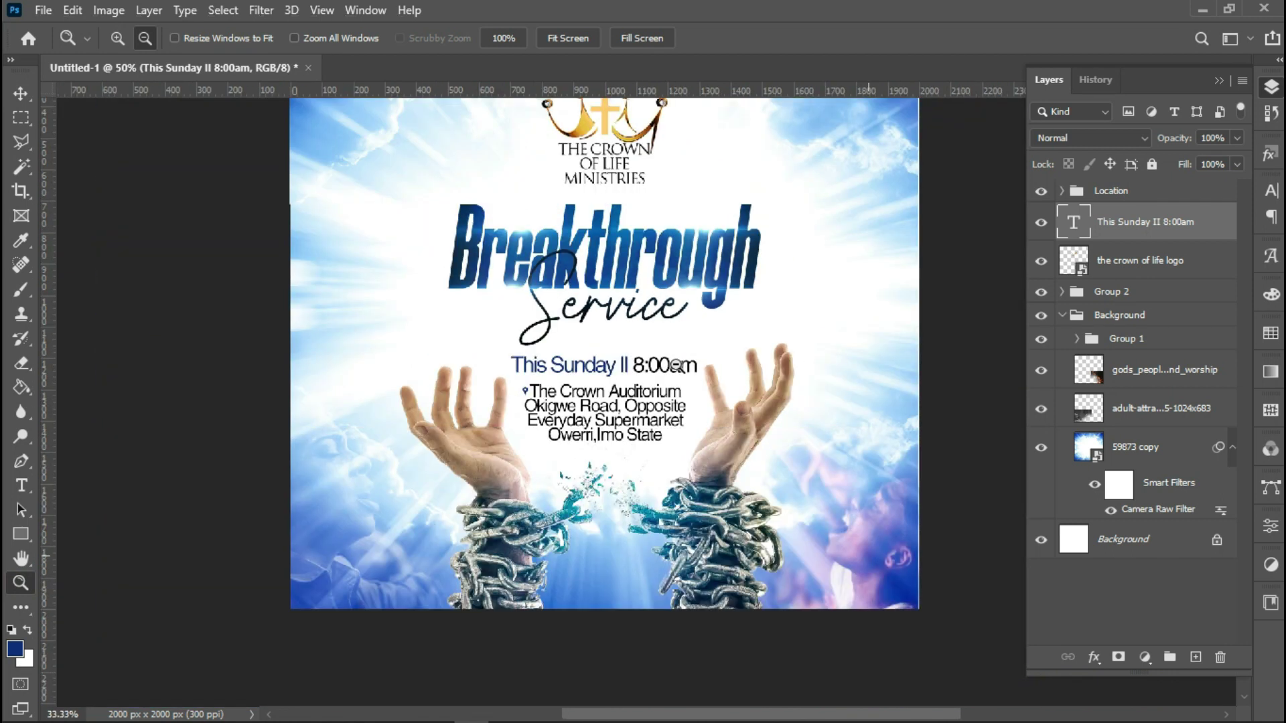
left_click(676, 365)
key("alt")
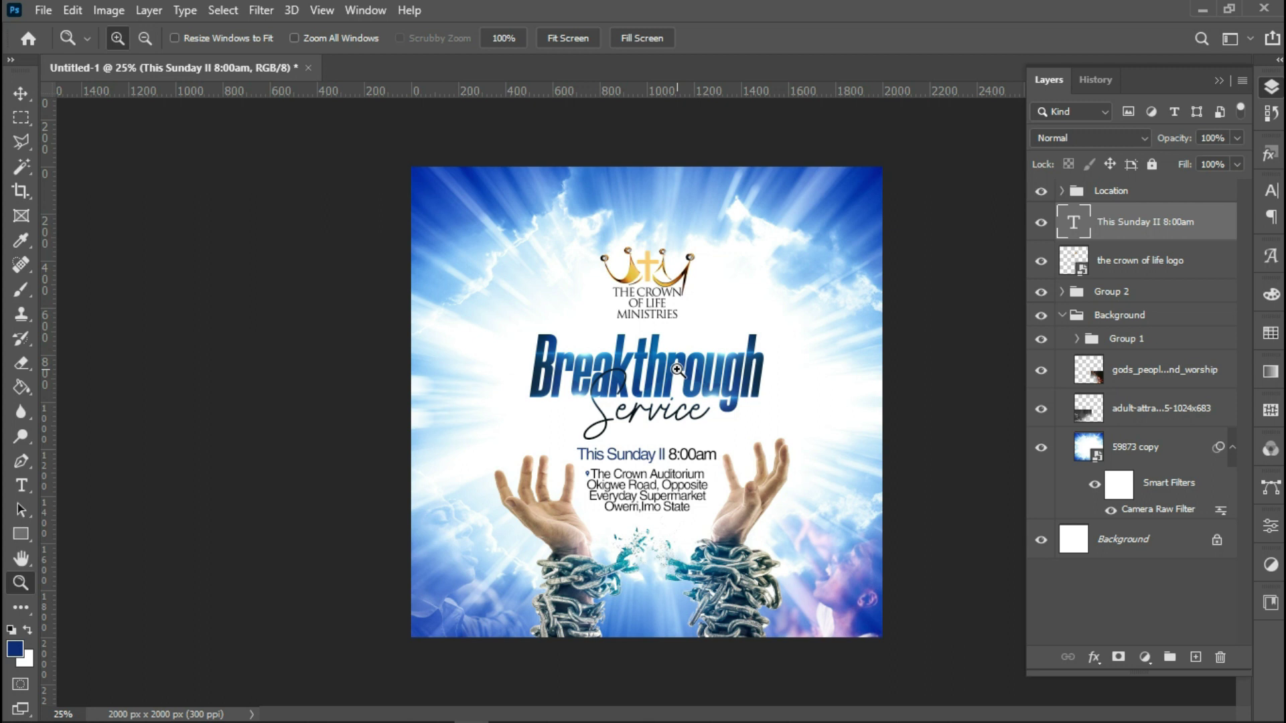
Step: Group the Location group, date text, ministry logo and Group 2 together, collapsing the Background group
left_click(1109, 194, "ctrl")
left_click(1121, 263, "ctrl")
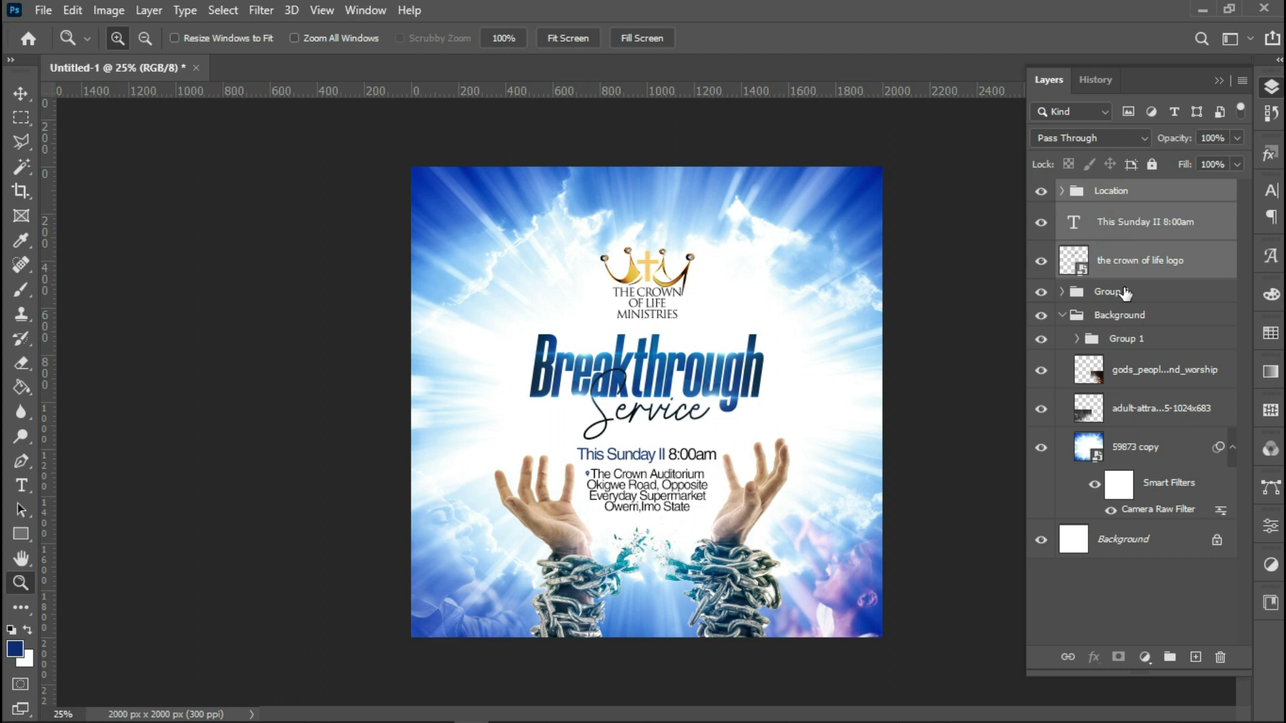
left_click(1125, 293, "ctrl")
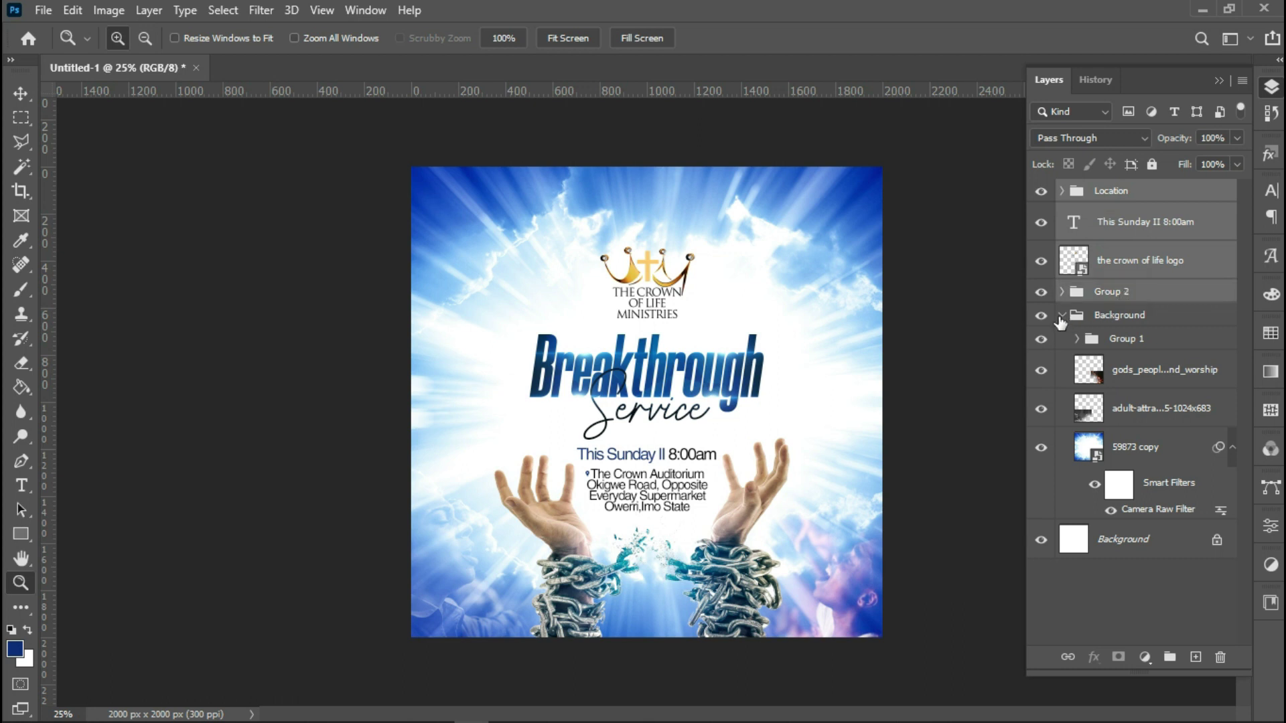
left_click(1061, 317)
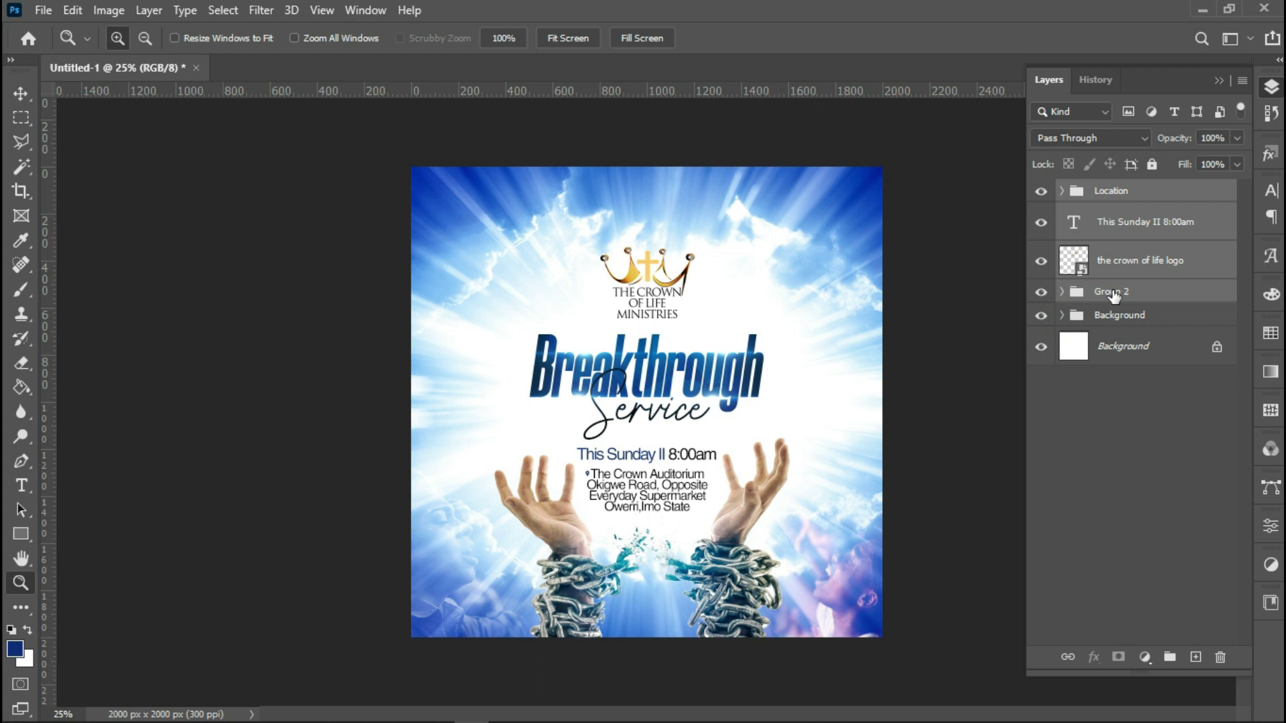
key("ctrl+g")
Step: Try rotating the combined logo, title, date and venue group by -2 degrees
key("ctrl+t")
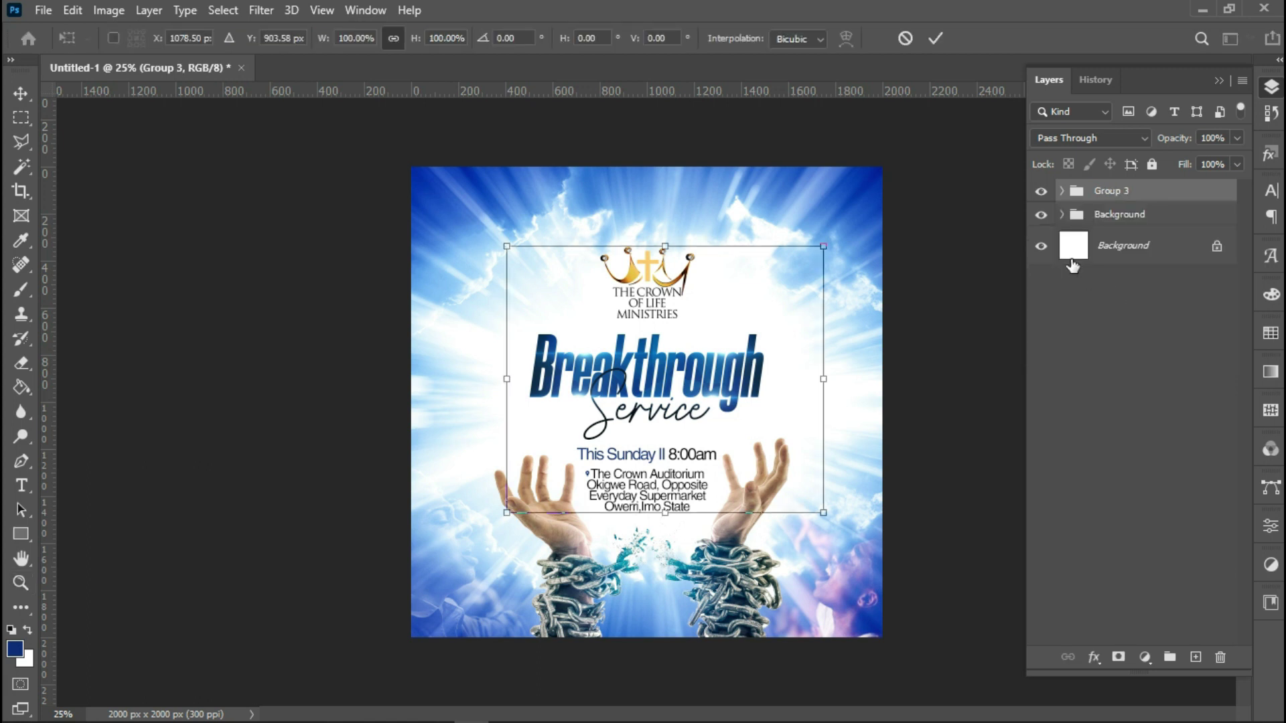
left_click(501, 38)
key("BackSpace")
type("-2")
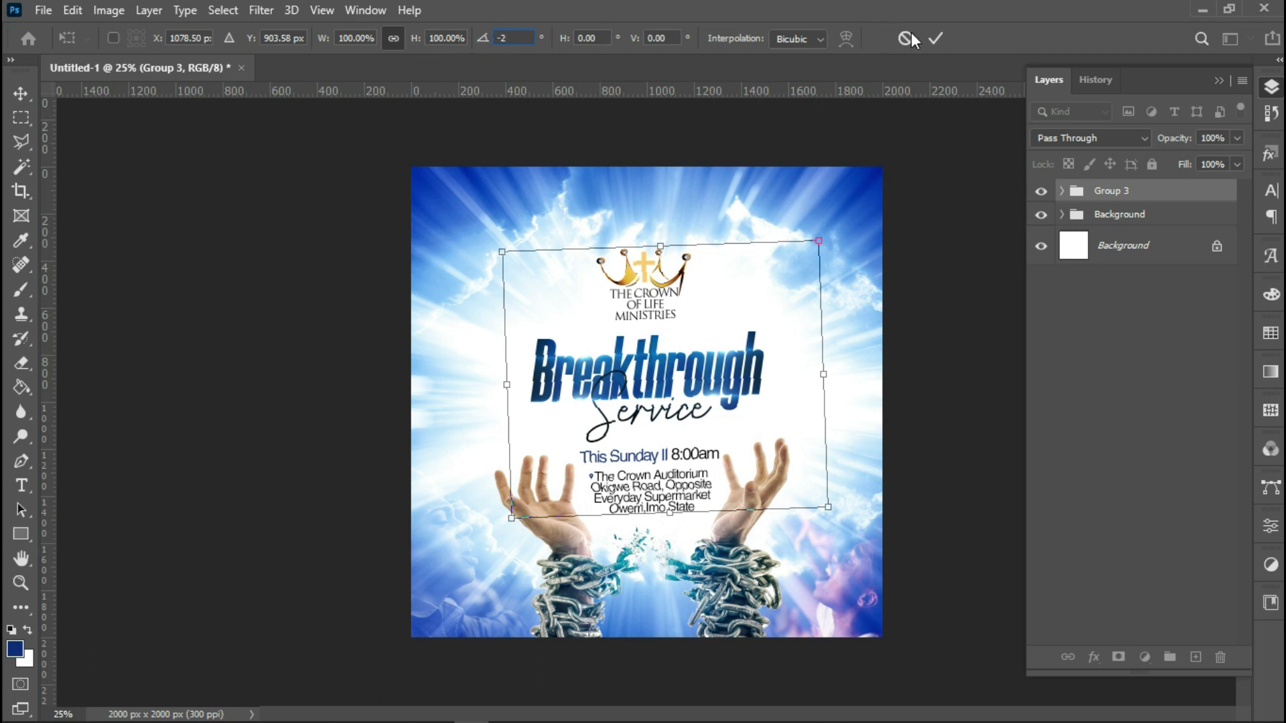
left_click(936, 38)
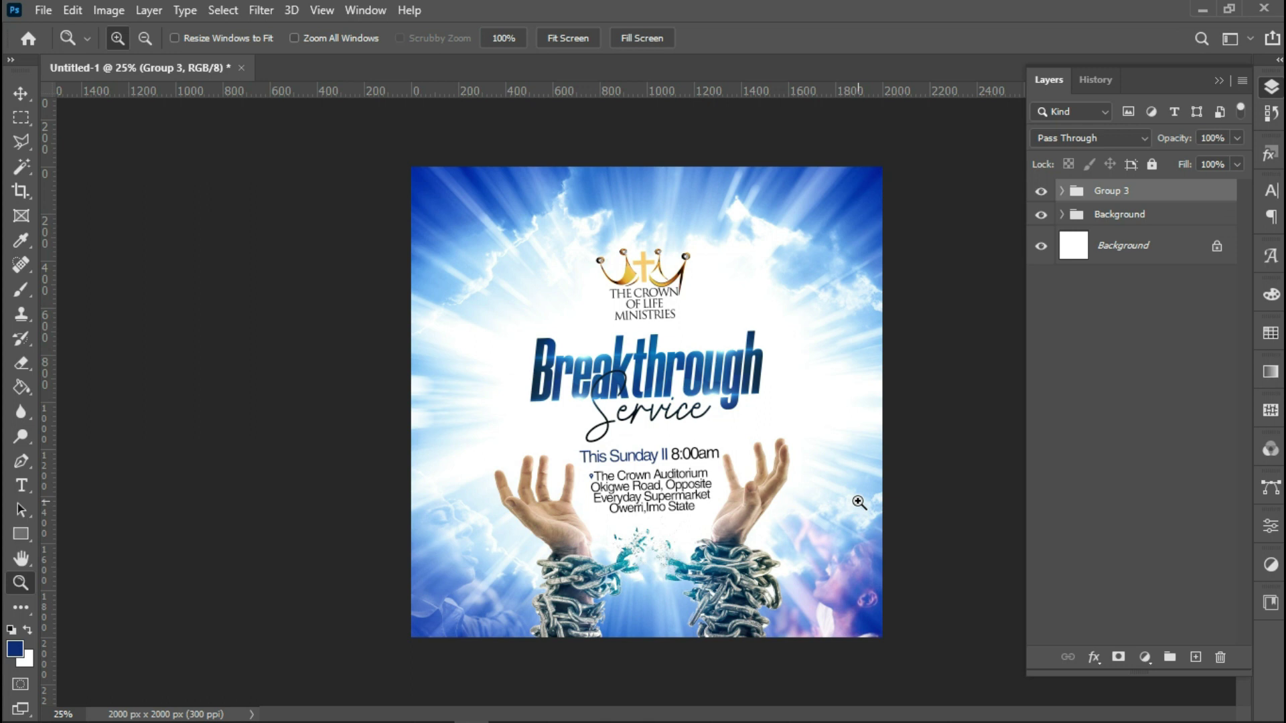
key("ctrl+z")
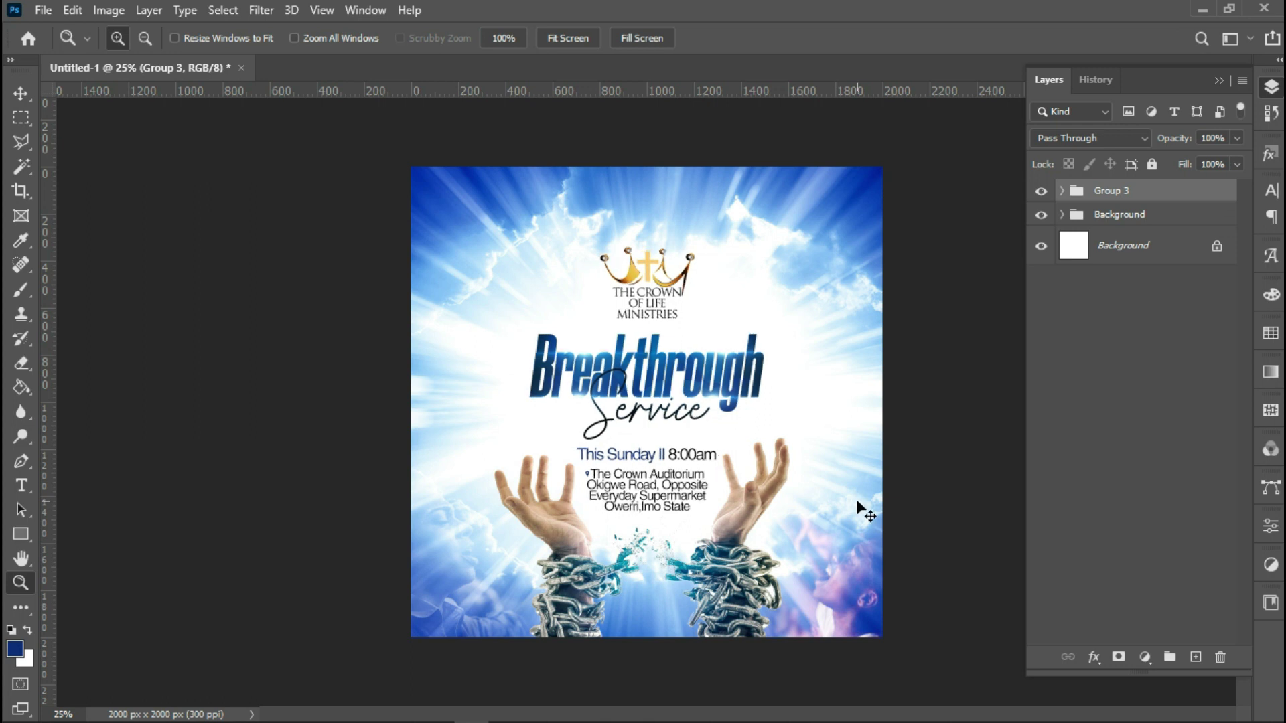
Step: Try a gentler rotation of -1 degree on the combined logo, title, date and venue group
key("ctrl+t")
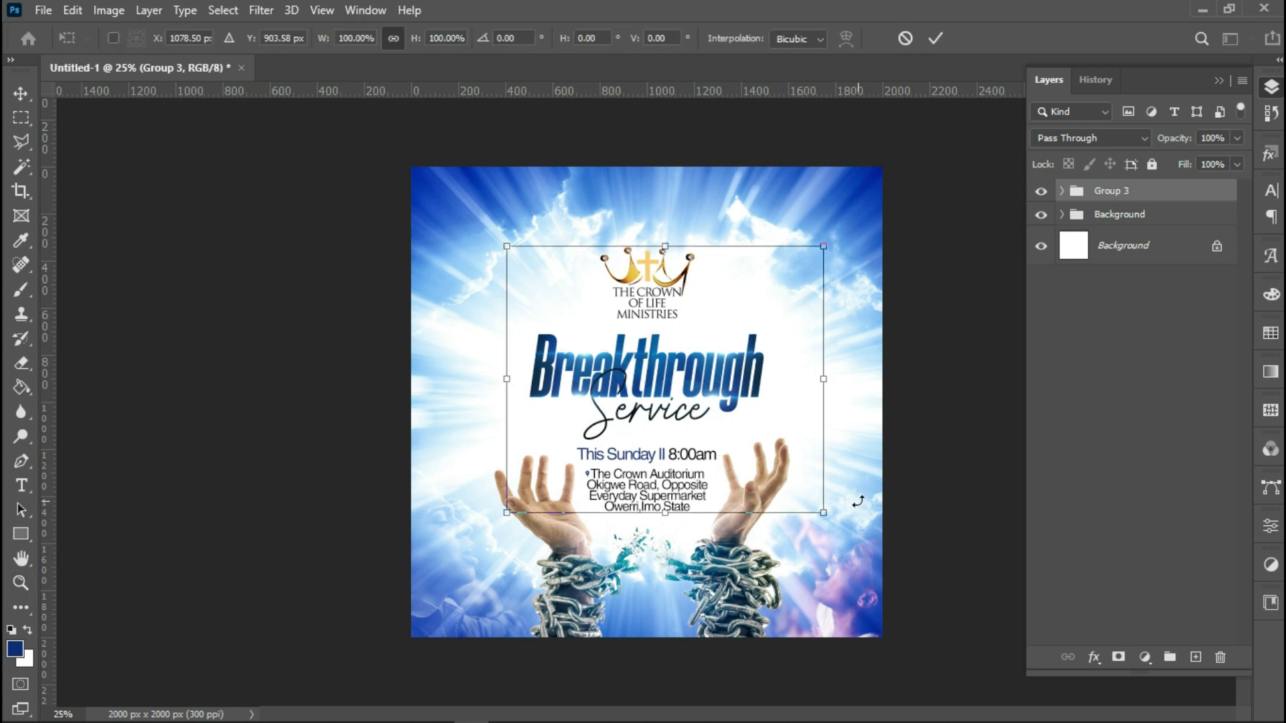
left_click(496, 42)
type("-1")
key("Return")
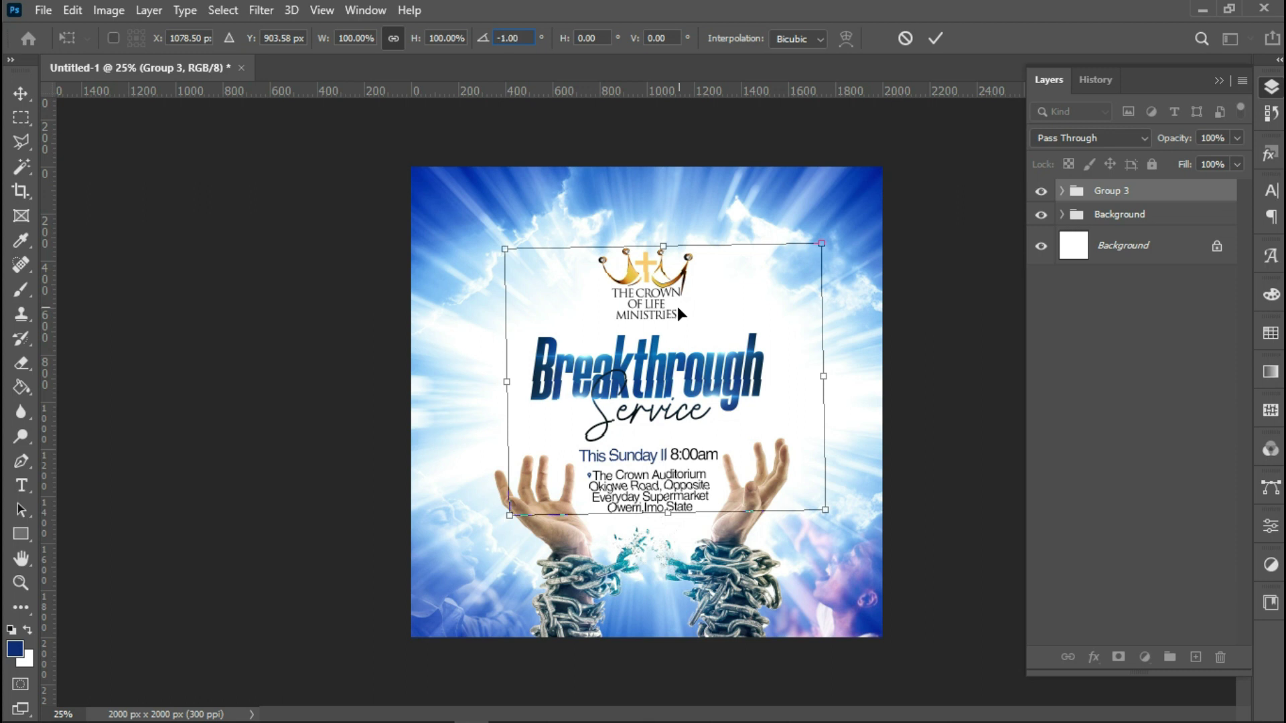
key("Return")
key("z")
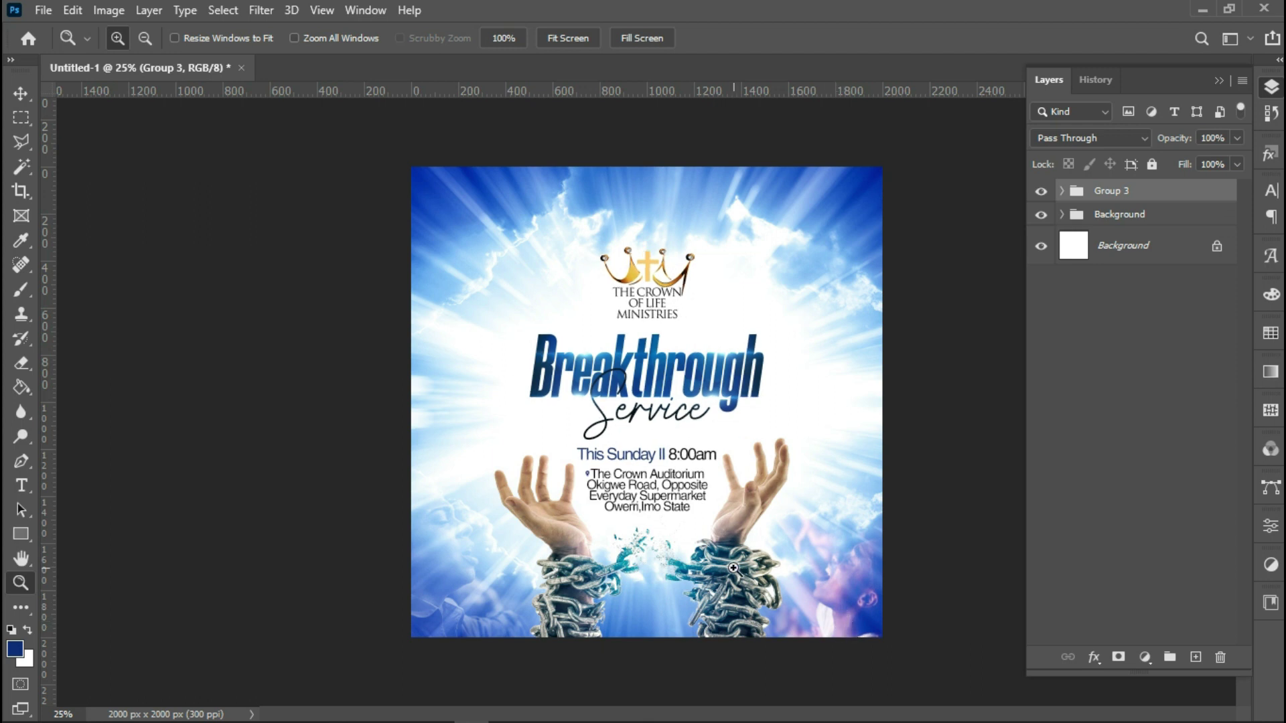
Step: Move the combined logo, title, date and venue group straight up by about 40 px
key("v")
key("shift+Up")
key("shift+Up")
key("shift+Up")
key("shift+Up")
key("shift+Up")
key("shift+Up")
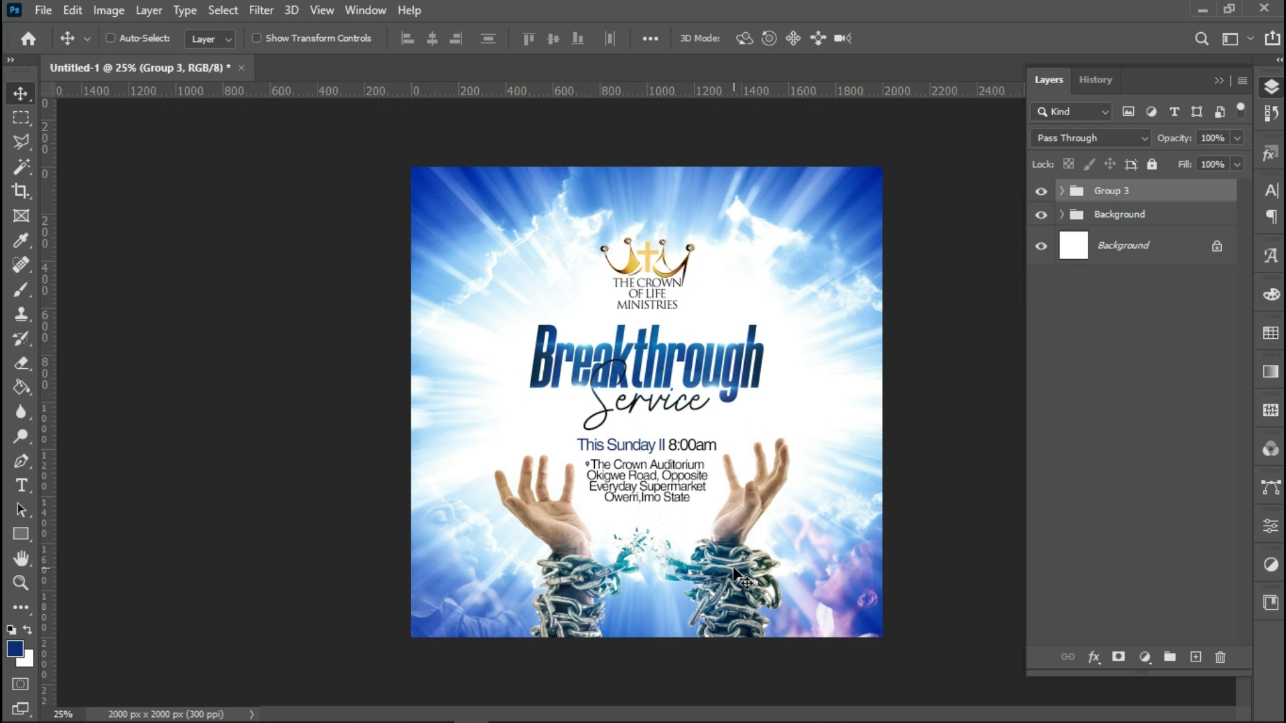
Step: Scale the combined logo, title, date and venue group up to about 104.49% around its center
key("ctrl+t")
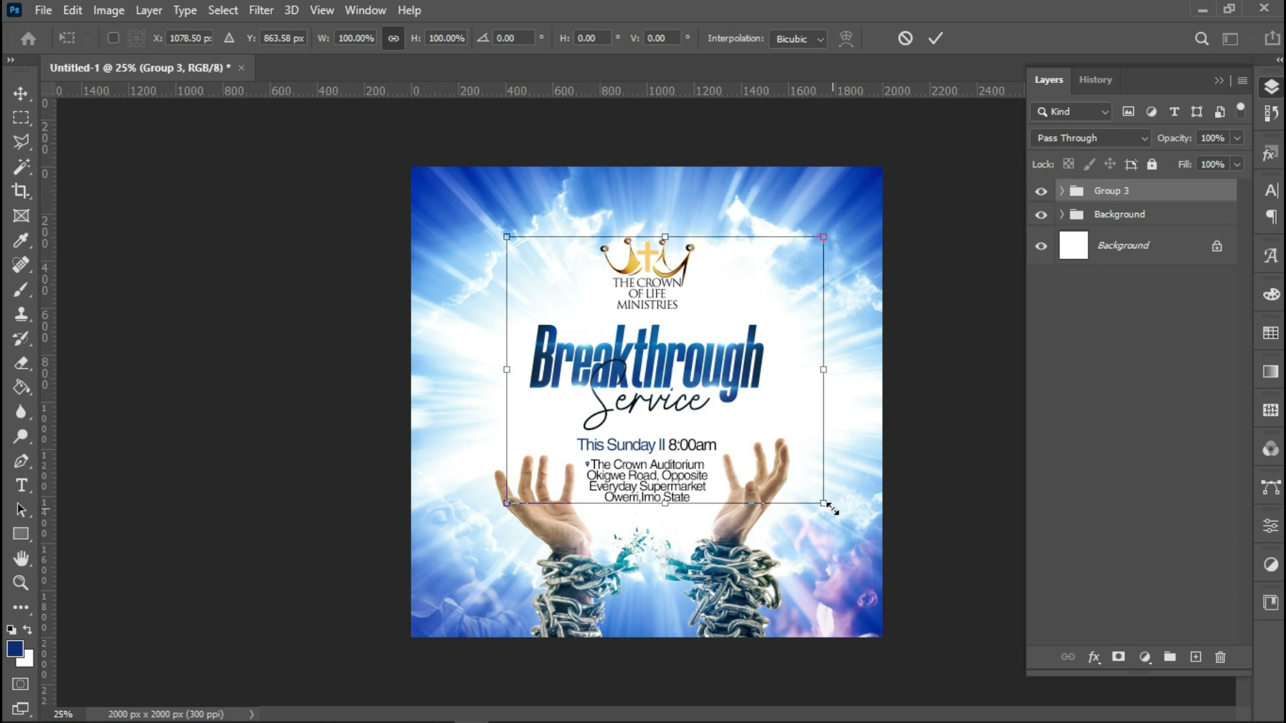
left_click_drag(831, 509, 837, 516)
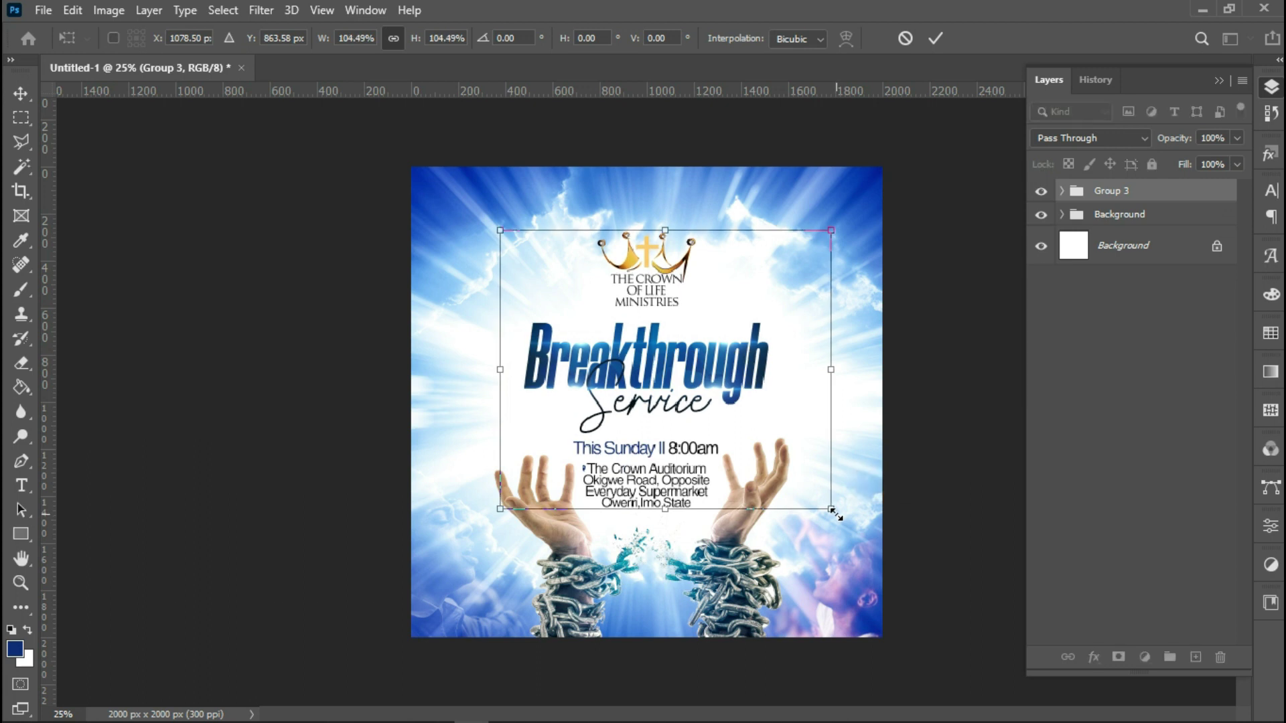
left_click(931, 39)
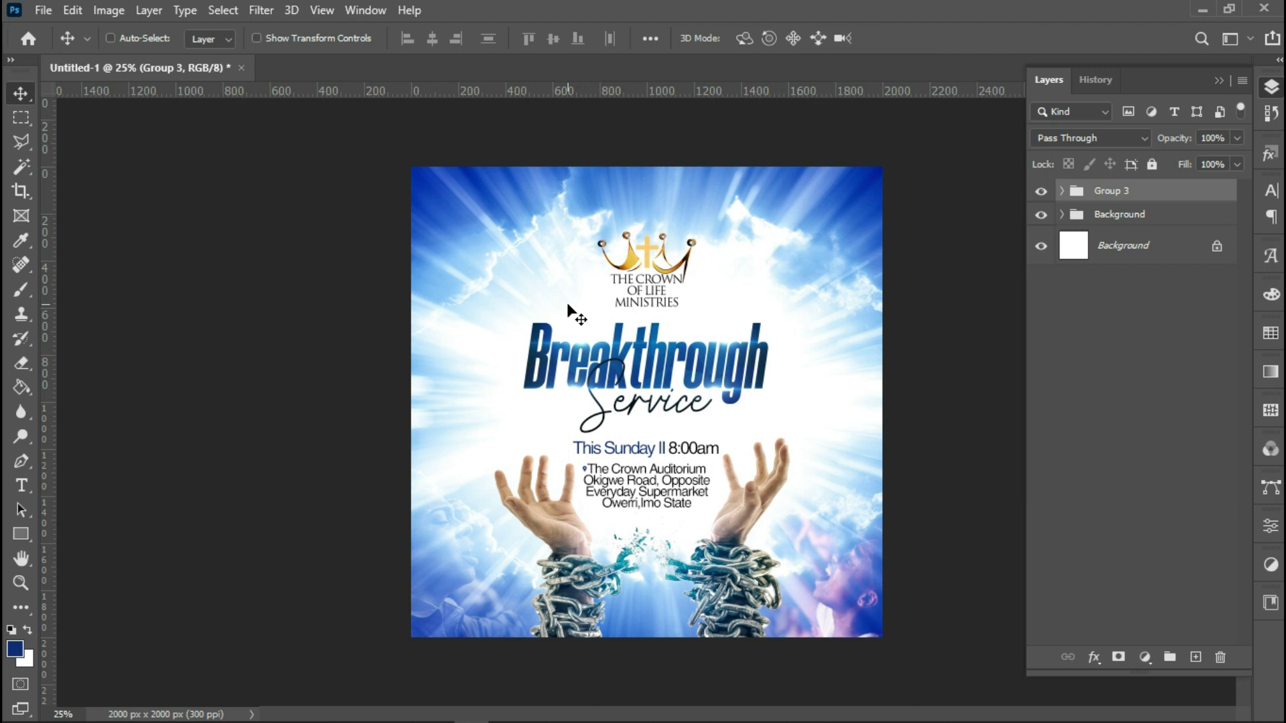
Step: Review the flyer layout in full-screen view with the rulers hidden
key("f")
key("f")
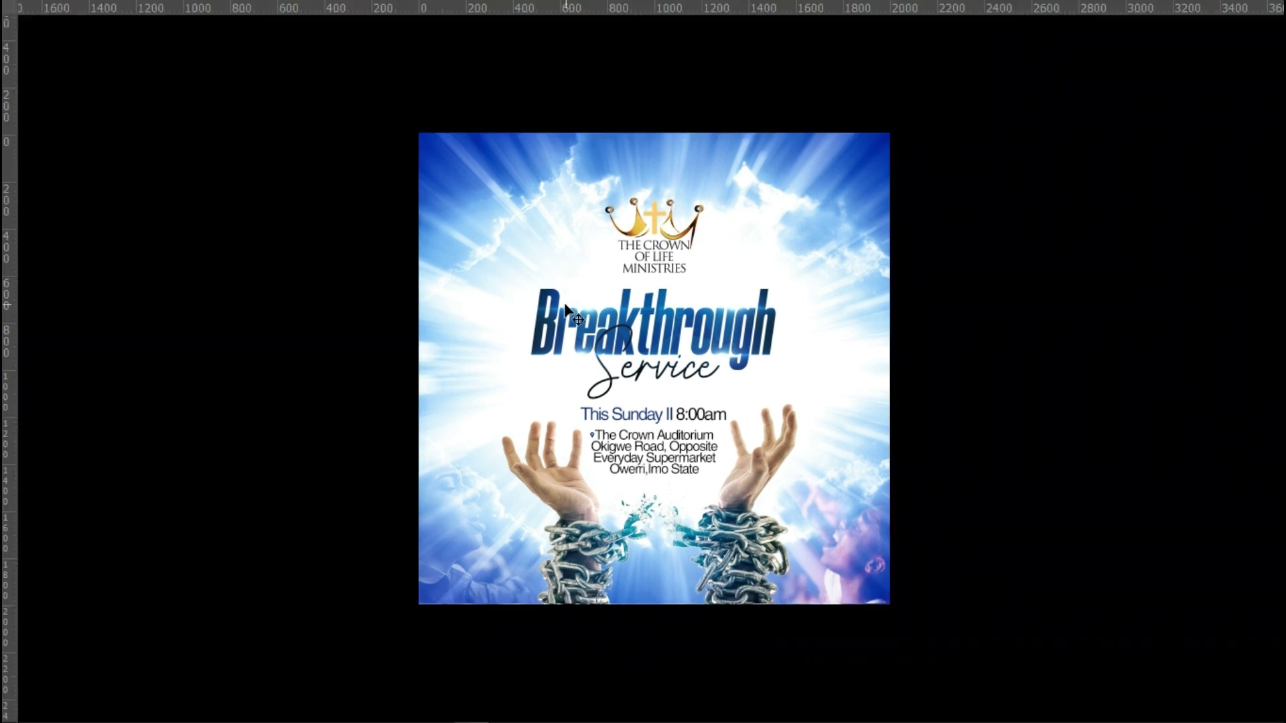
key("ctrl+r")
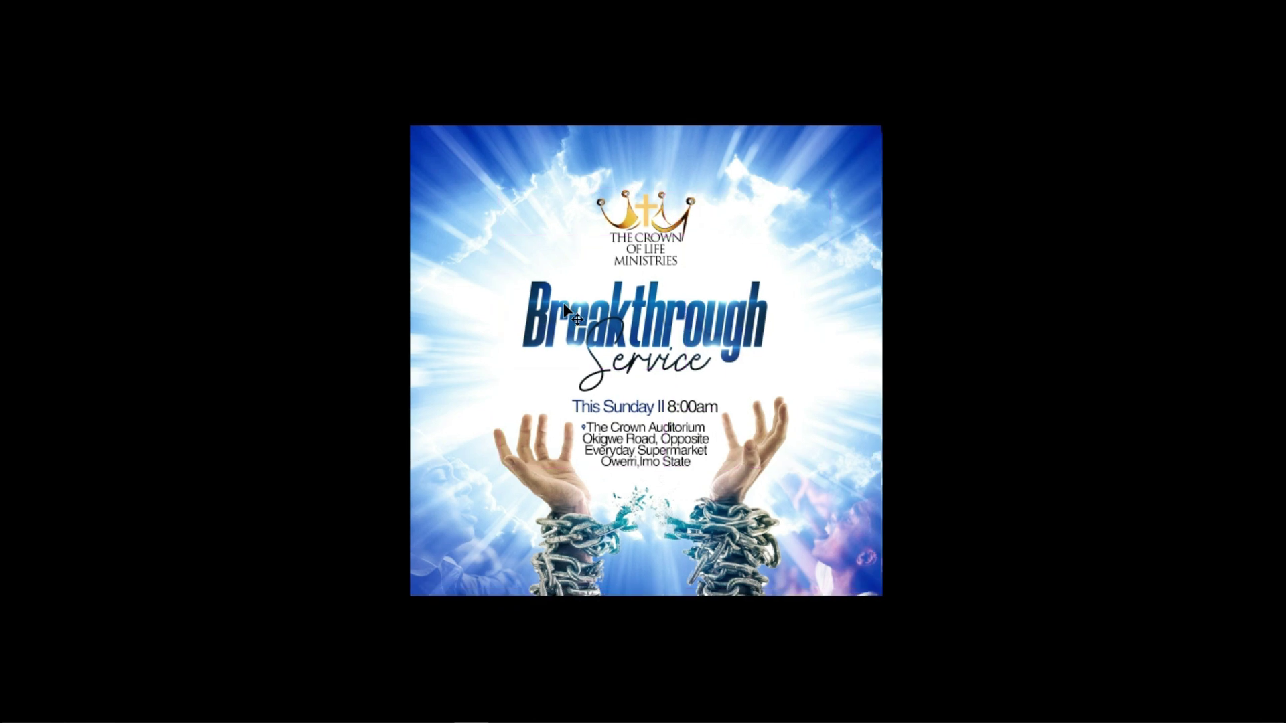